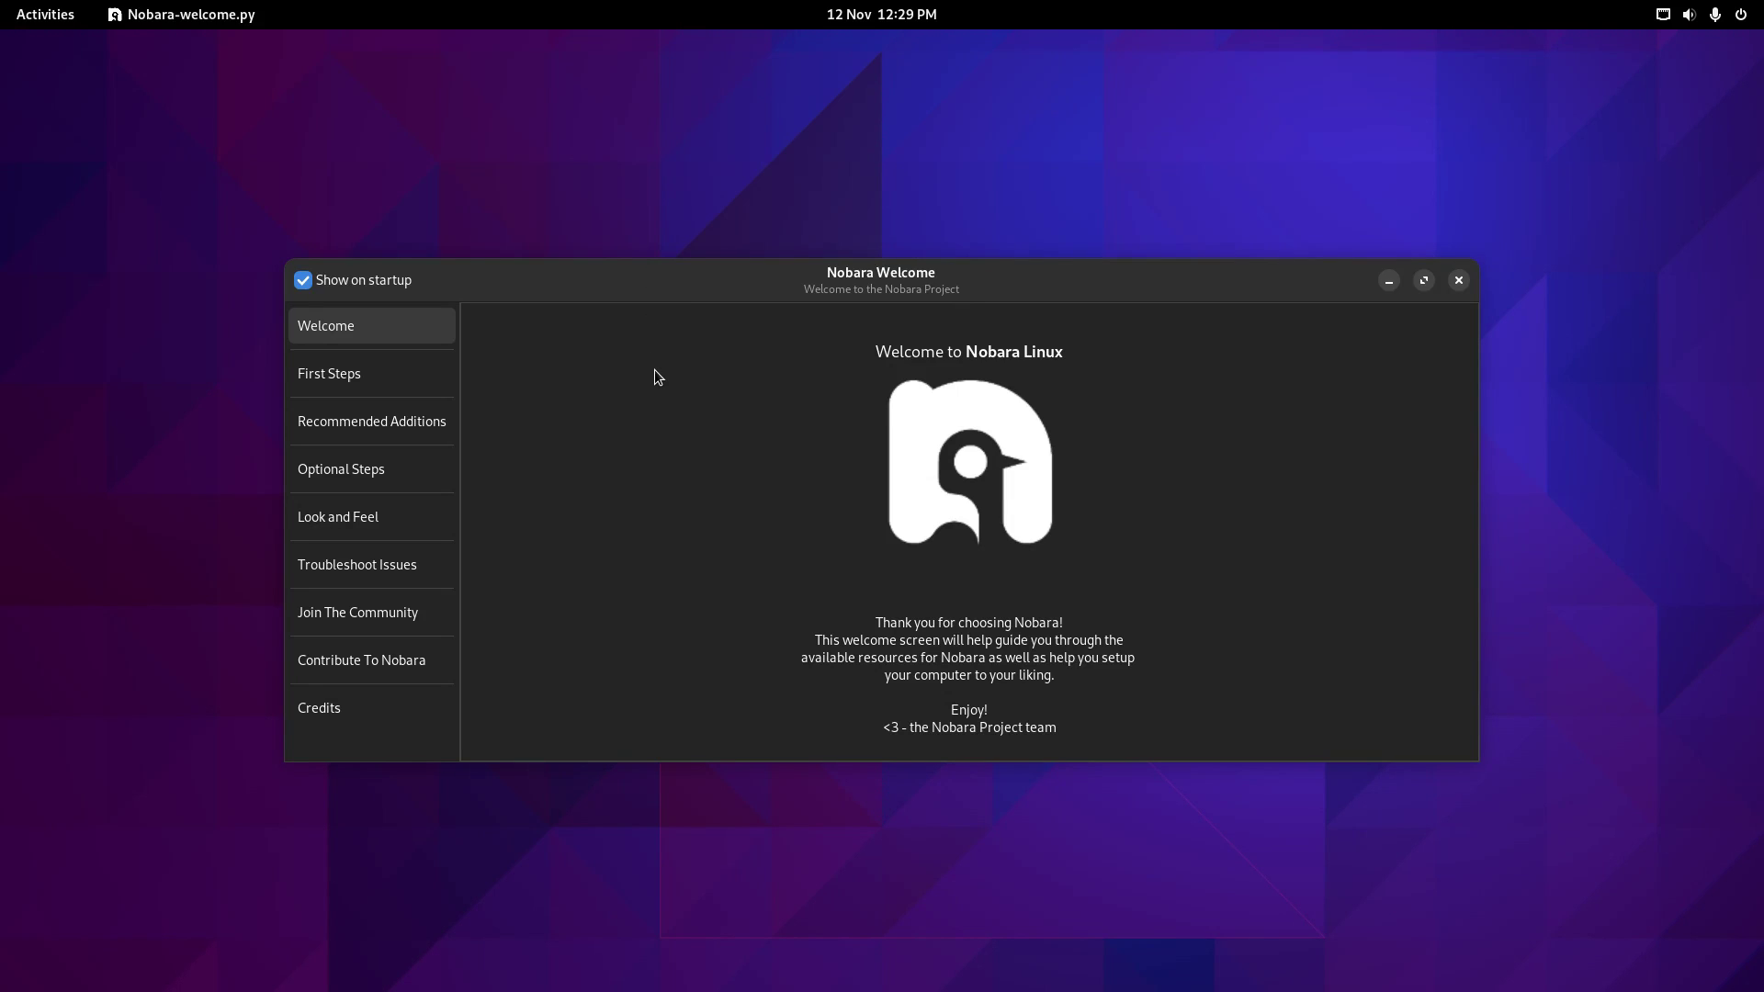
Use Alt+Tab to bring the Firefox window with DistroWatch in front of Nobara Welcome.
key(alt+Tab)
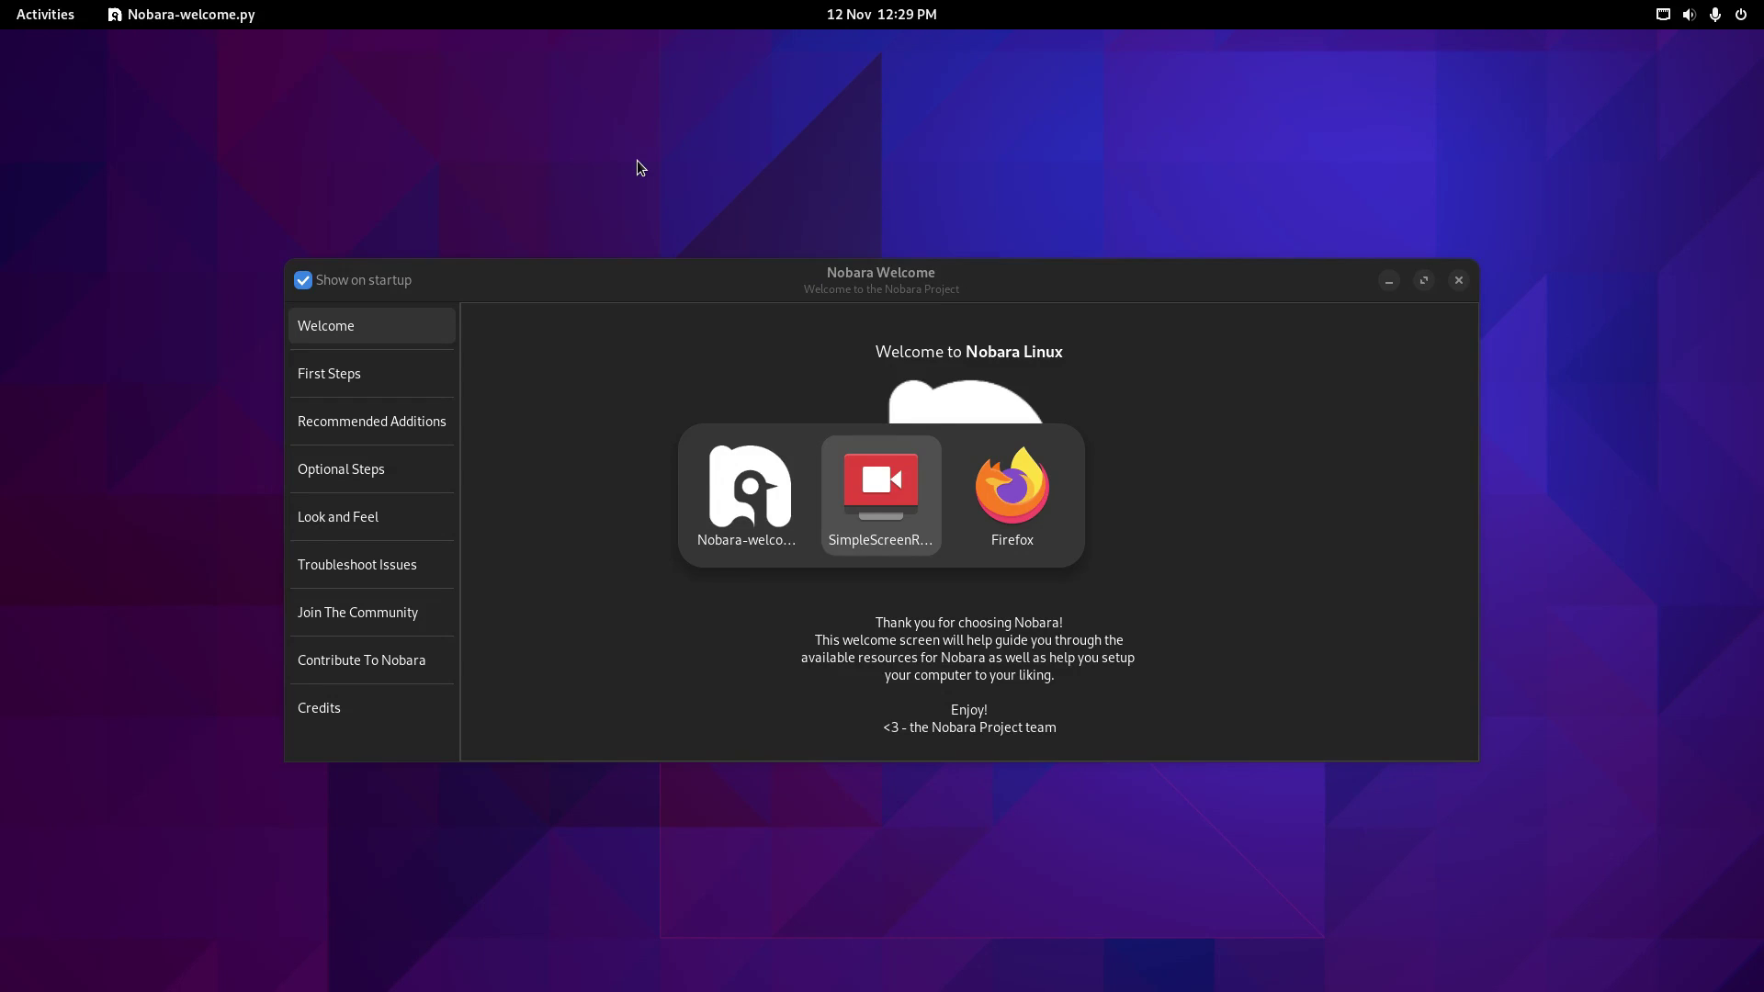
key(alt+Tab)
Scroll through the DistroWatch news, then switch to the nobaraproject.org homepage tab.
click(739, 50)
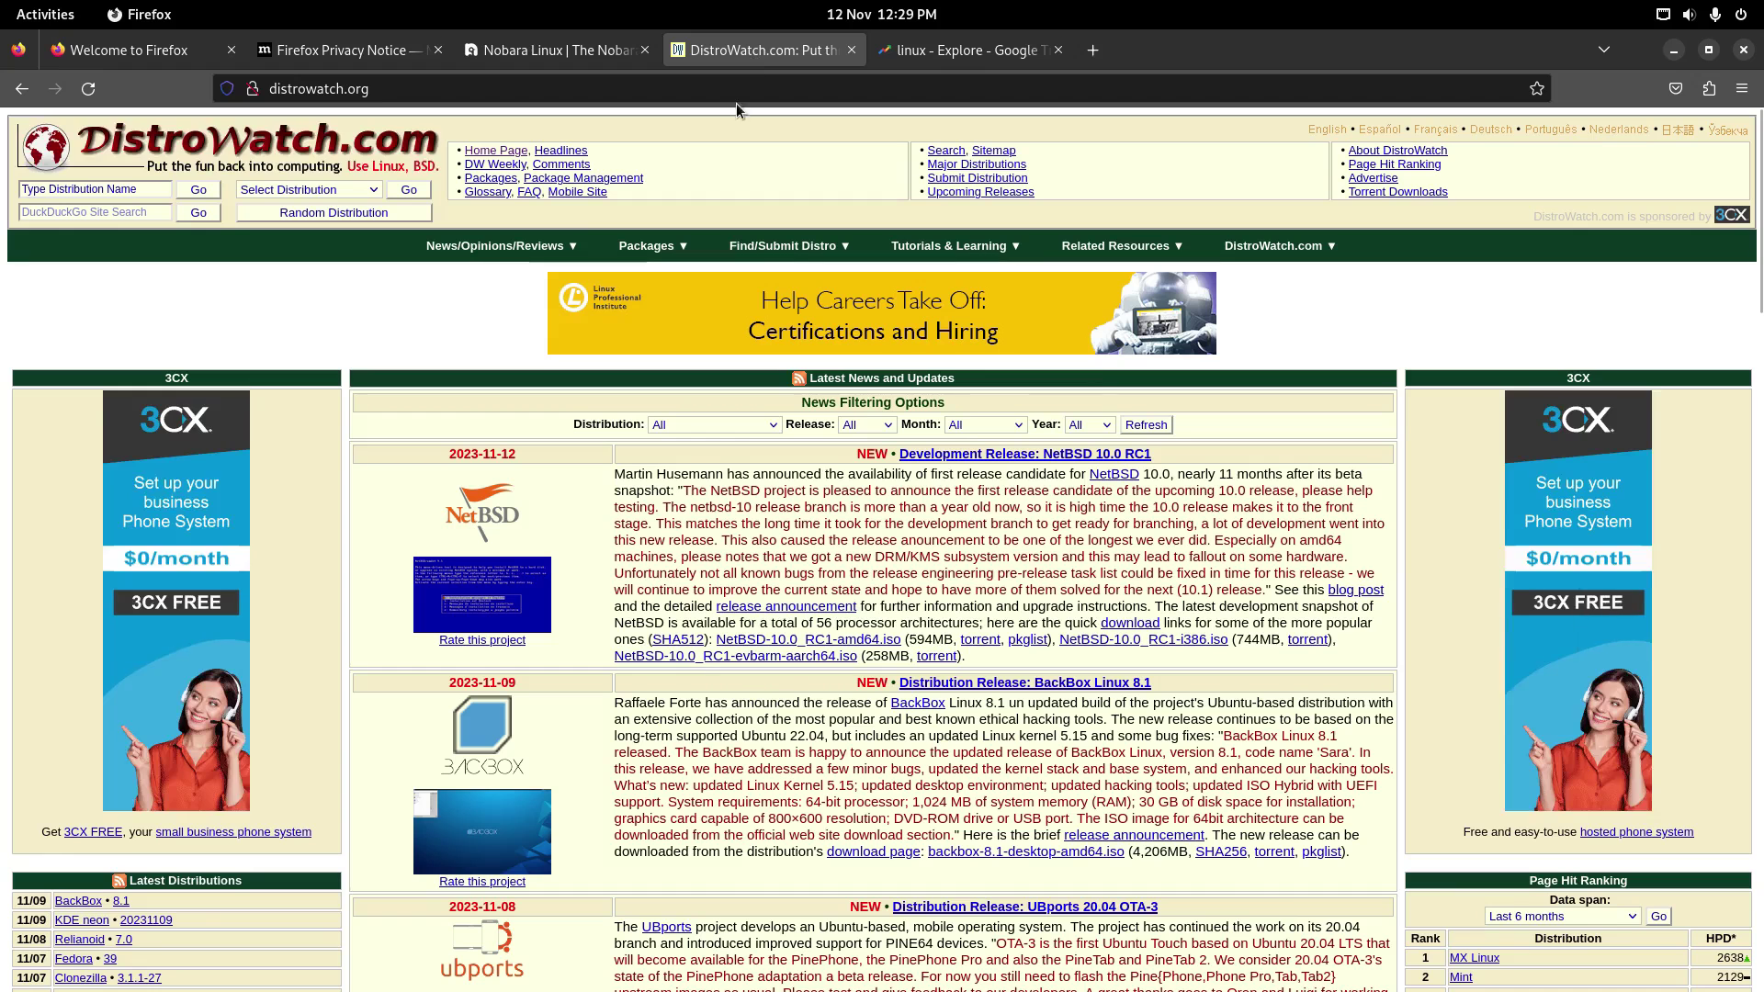
scroll(1110, 382, down, 5)
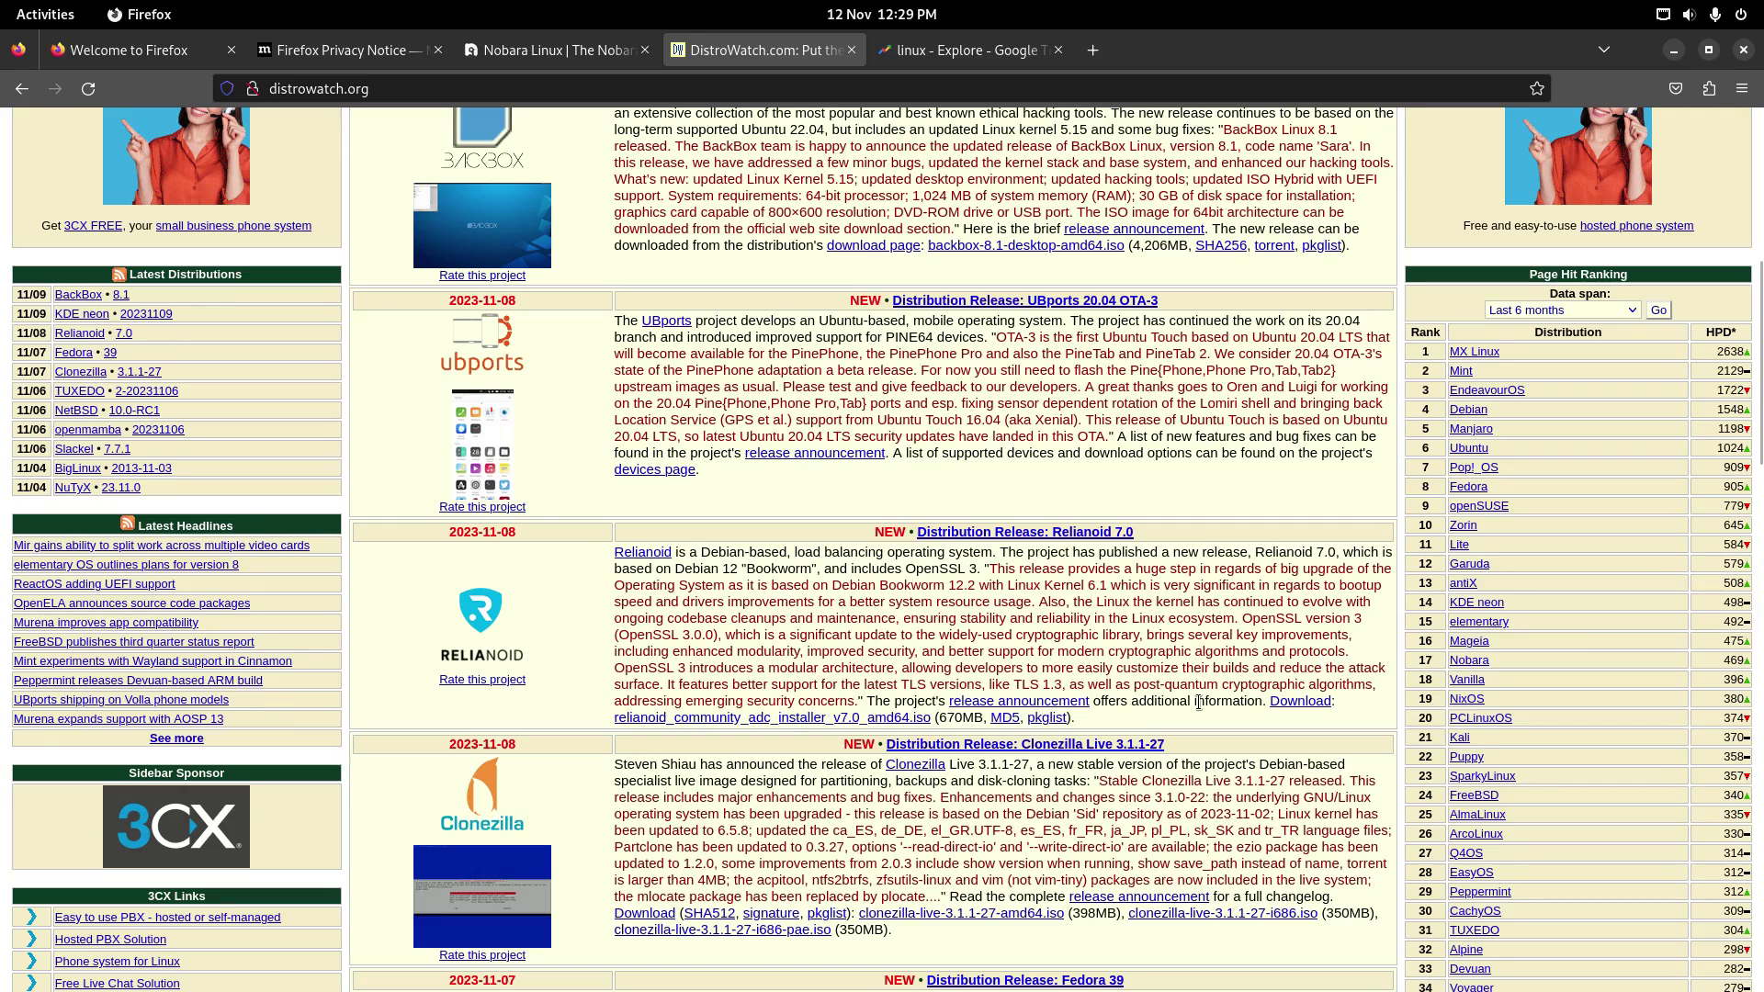
scroll(1199, 703, up, 5)
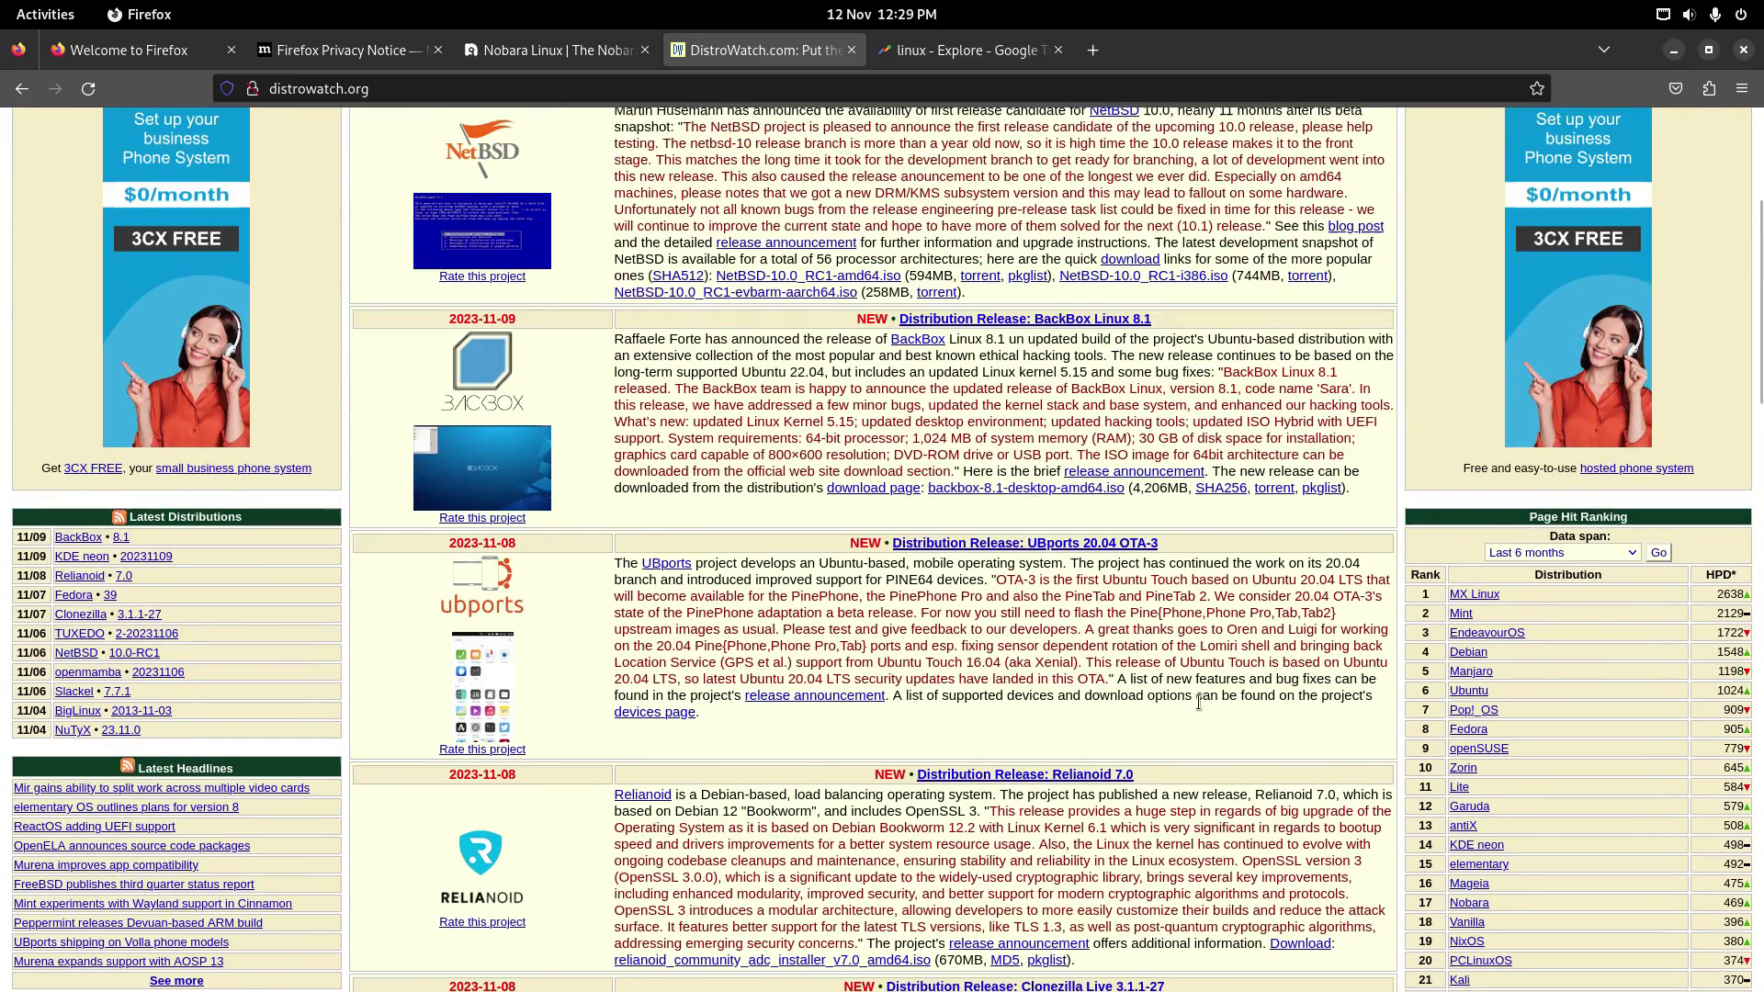
click(585, 53)
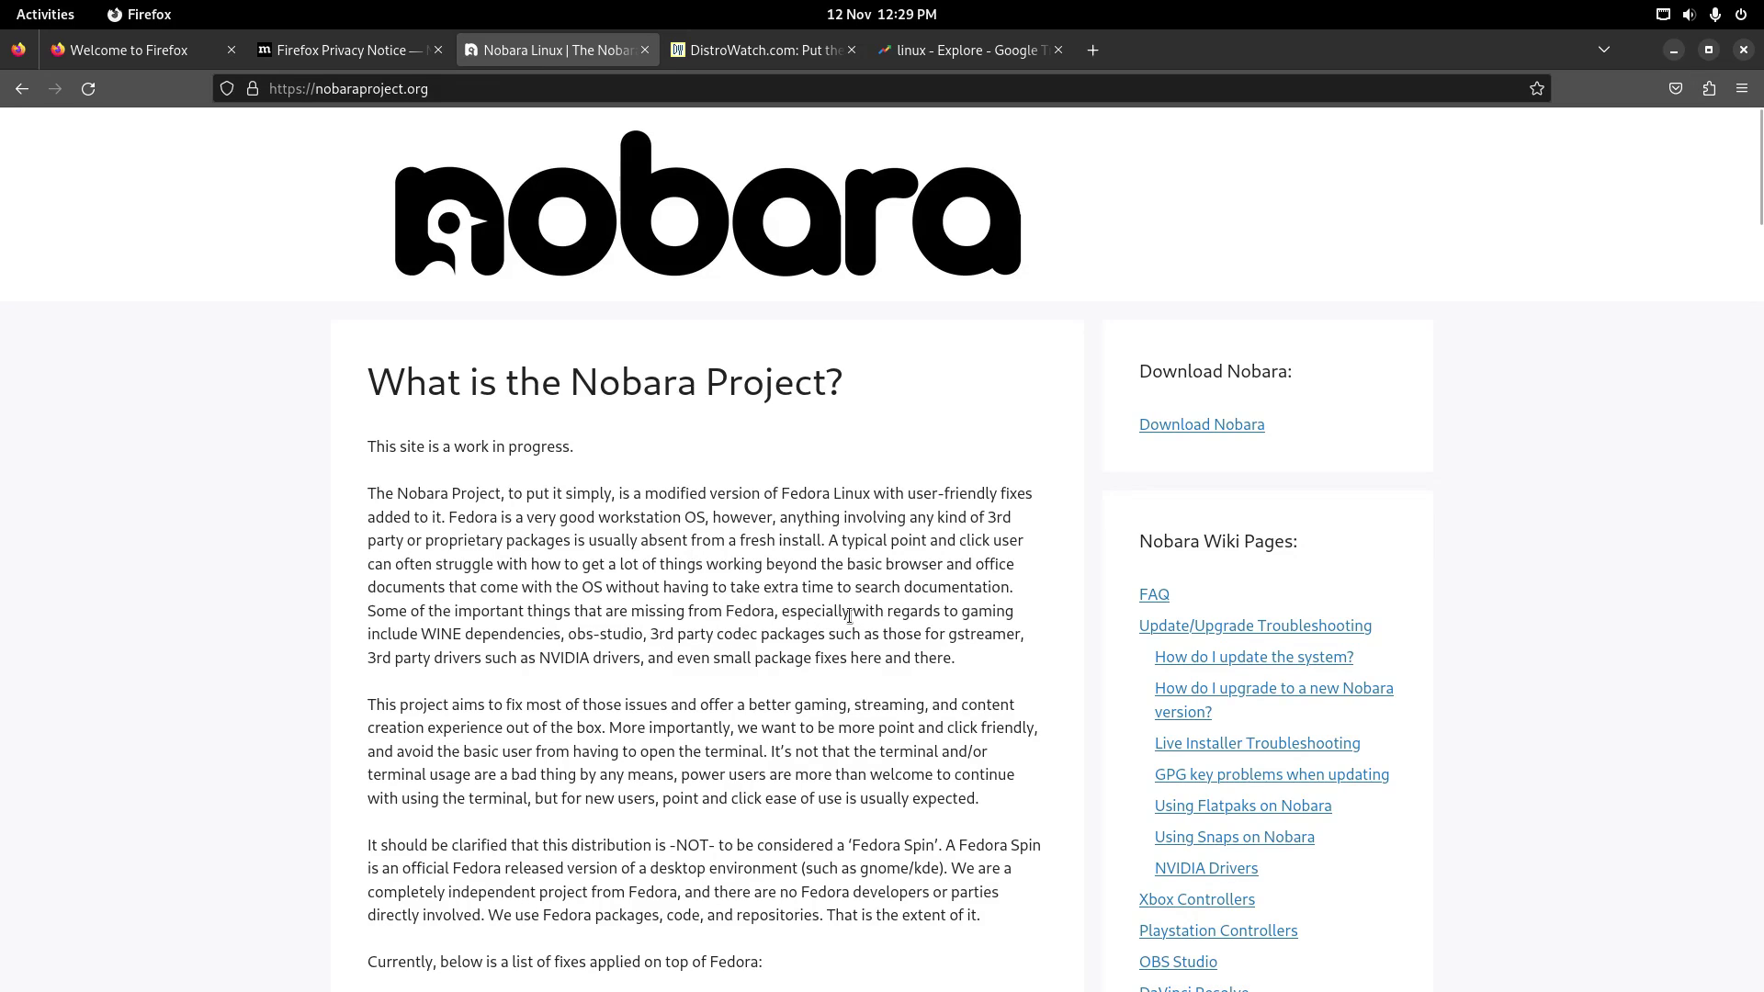
Scroll through the 'What is the Nobara Project?' overview, then return to the DistroWatch tab.
scroll(848, 617, down, 3)
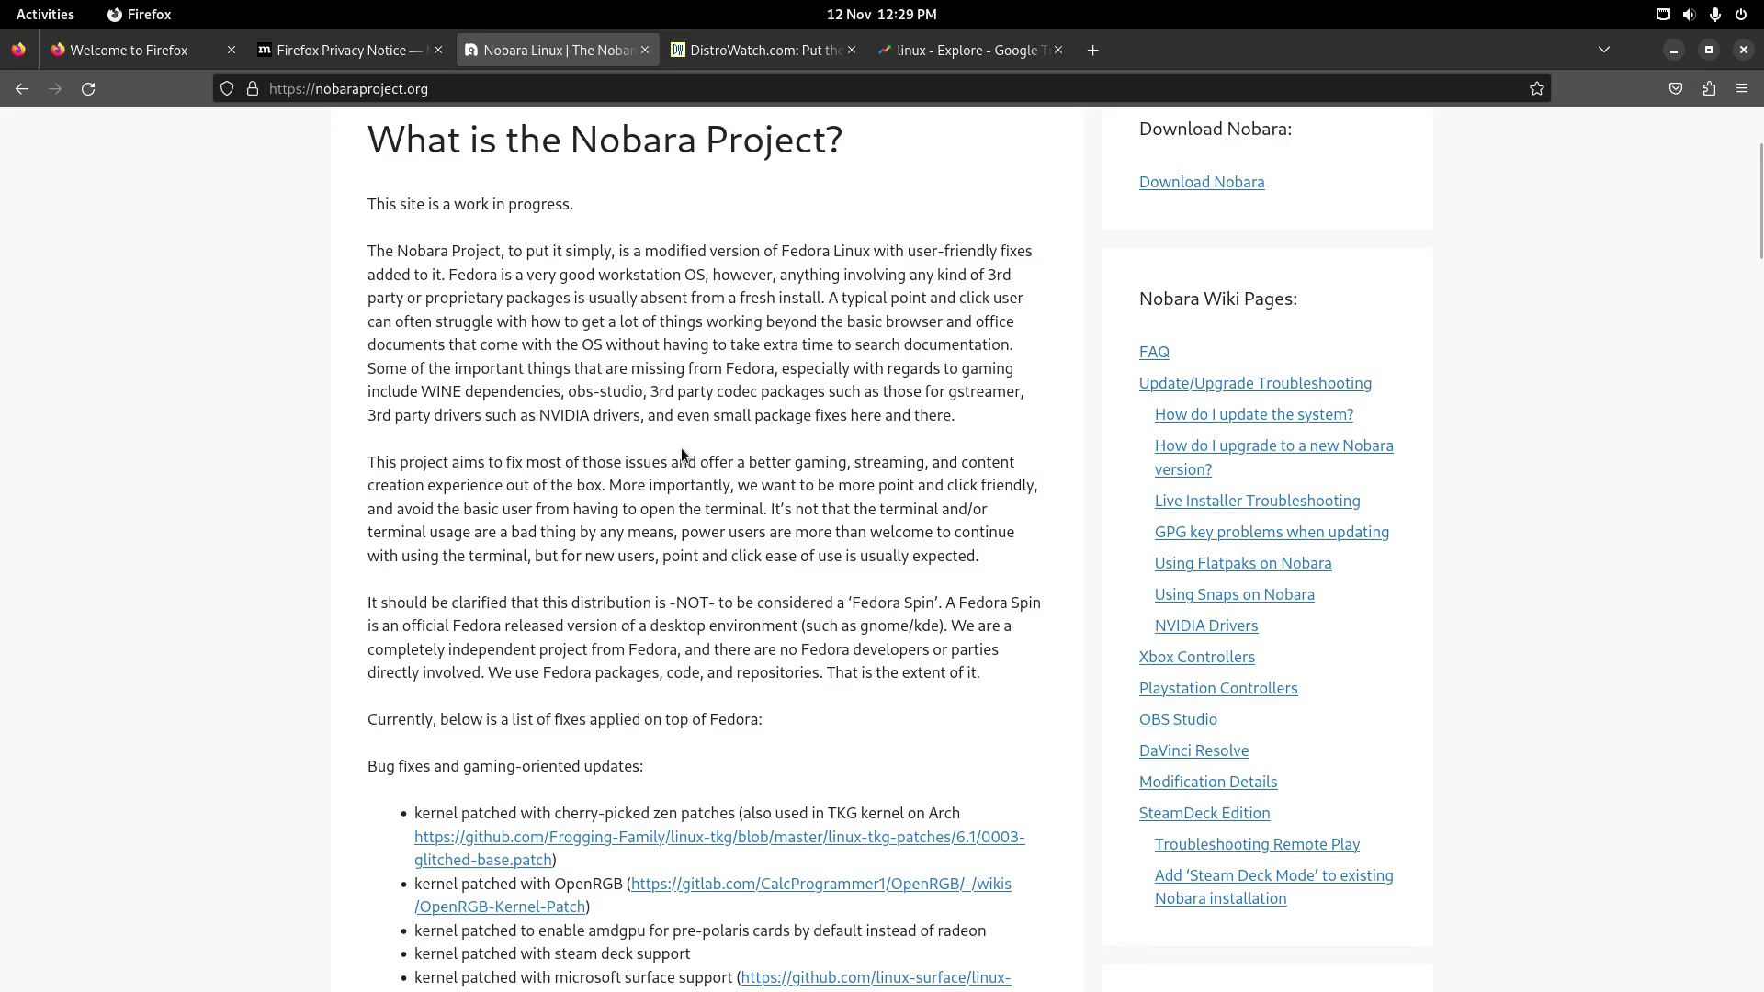
click(723, 55)
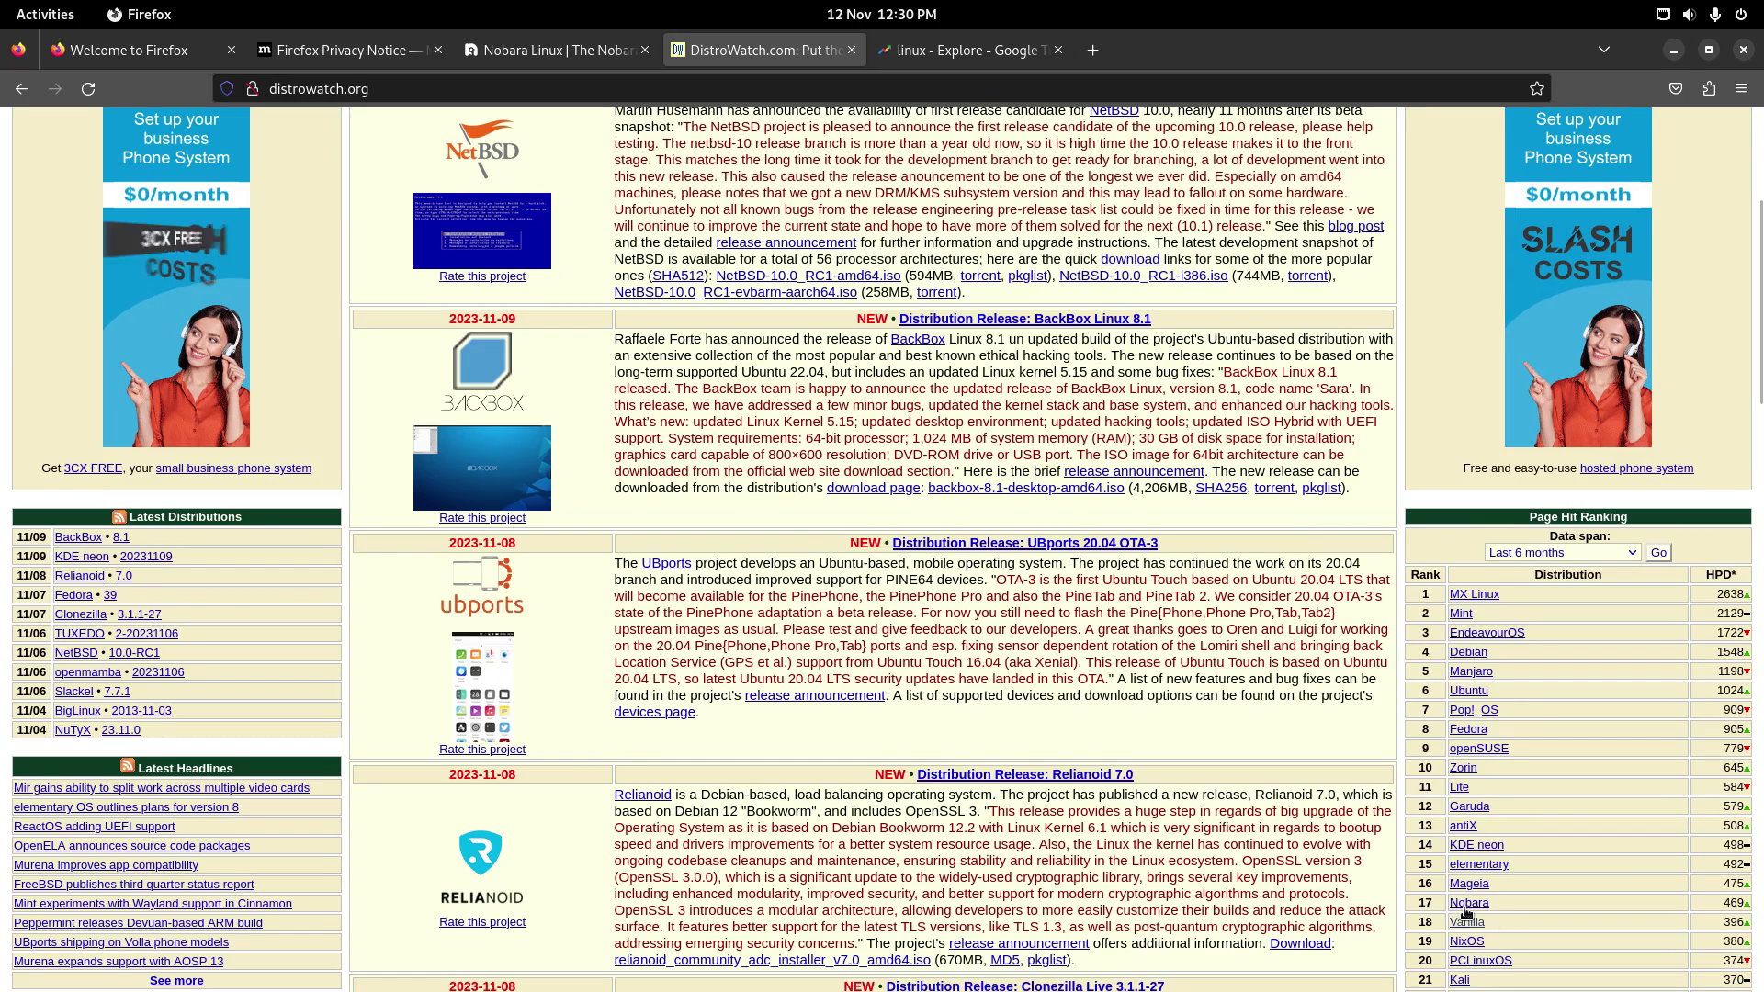
Open the 'linux' Google Trends tab and scroll through its chart, regions and related queries.
click(952, 55)
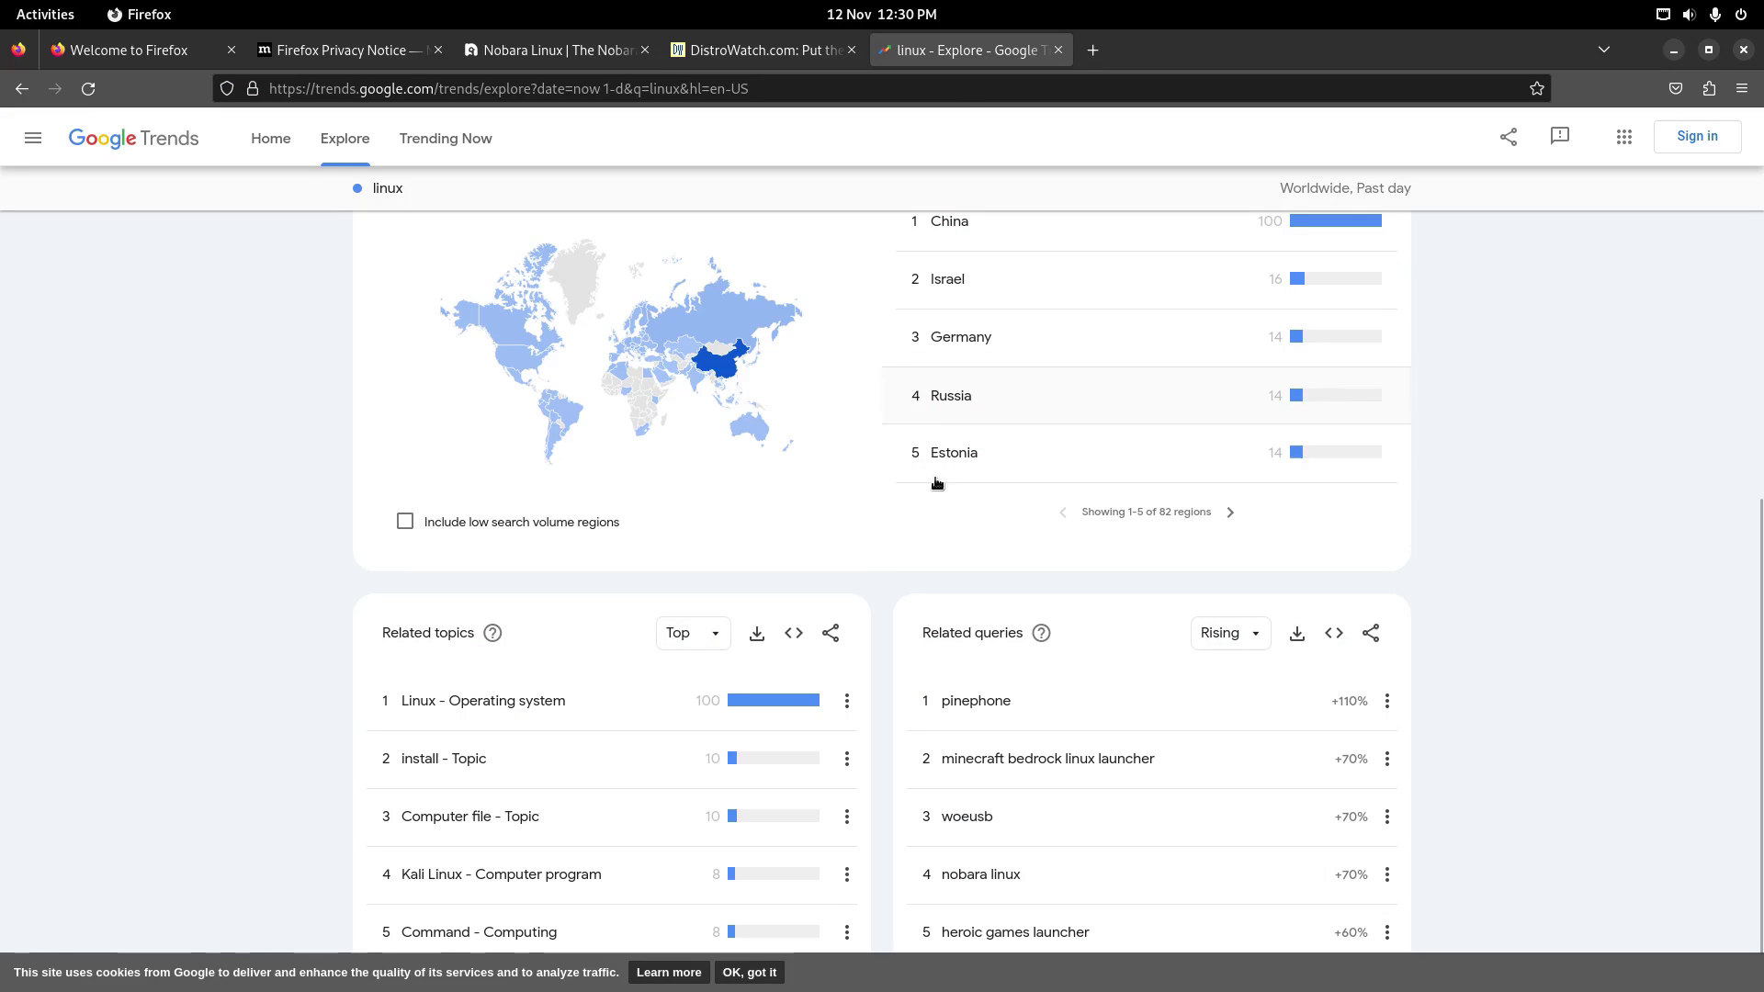
scroll(874, 544, up, 8)
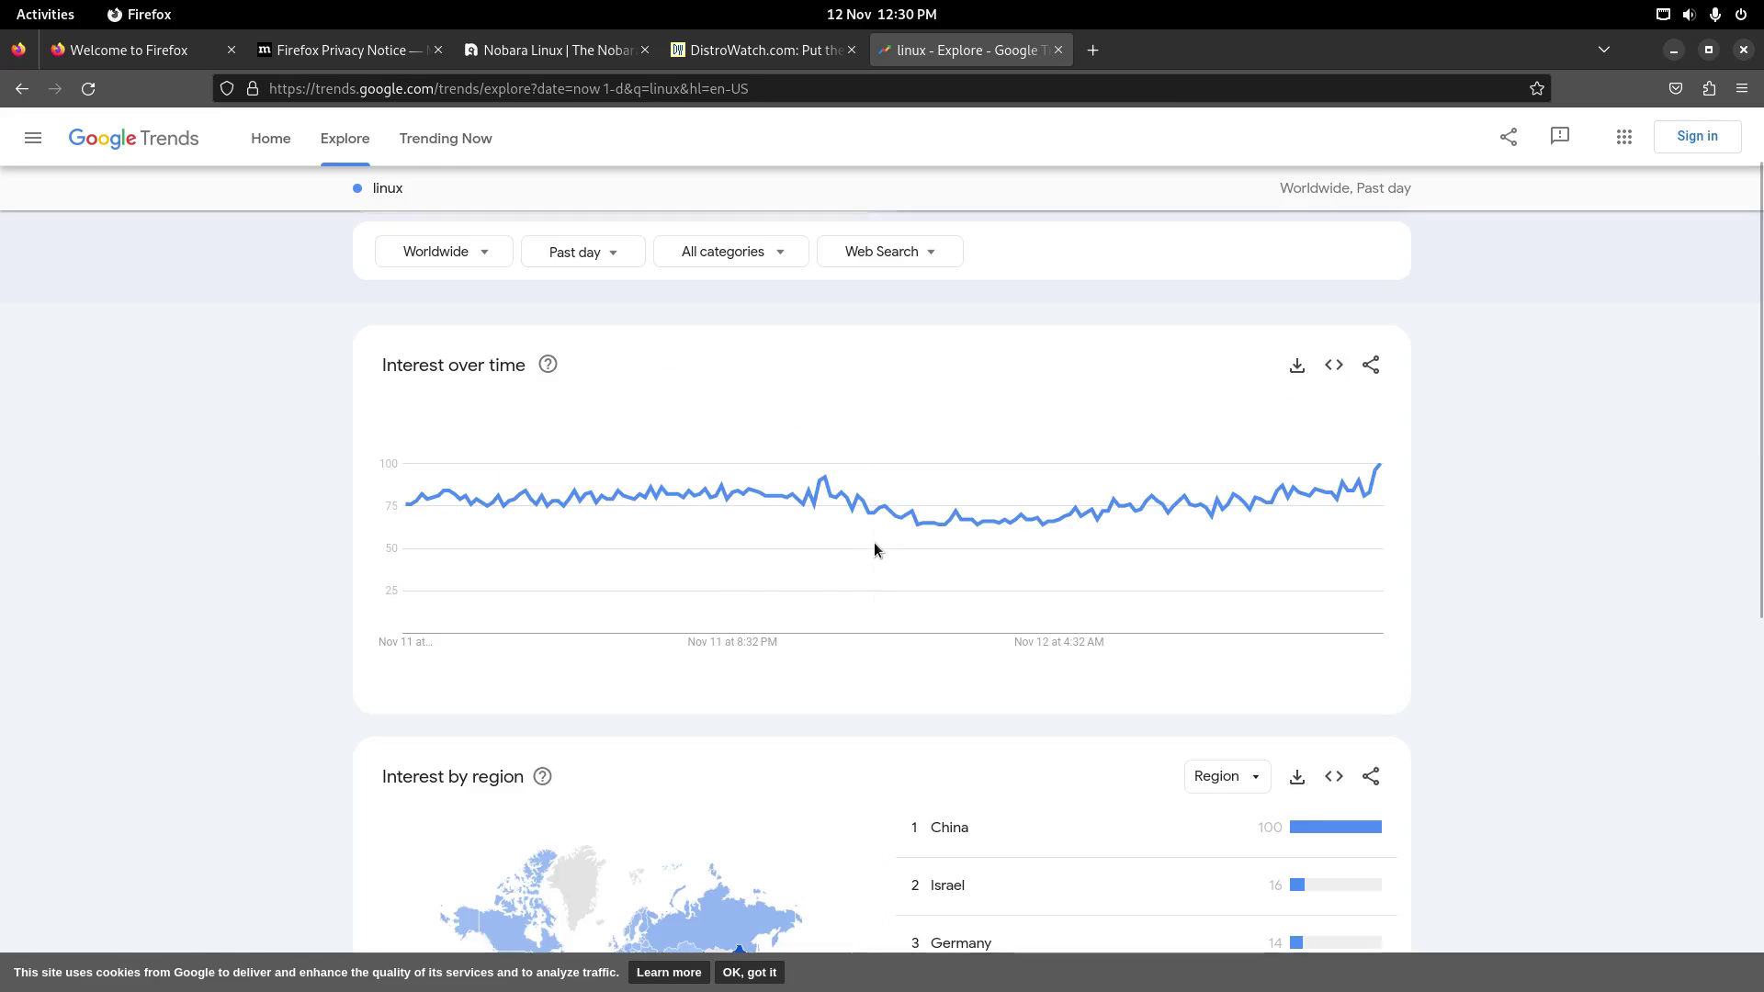
scroll(873, 544, down, 8)
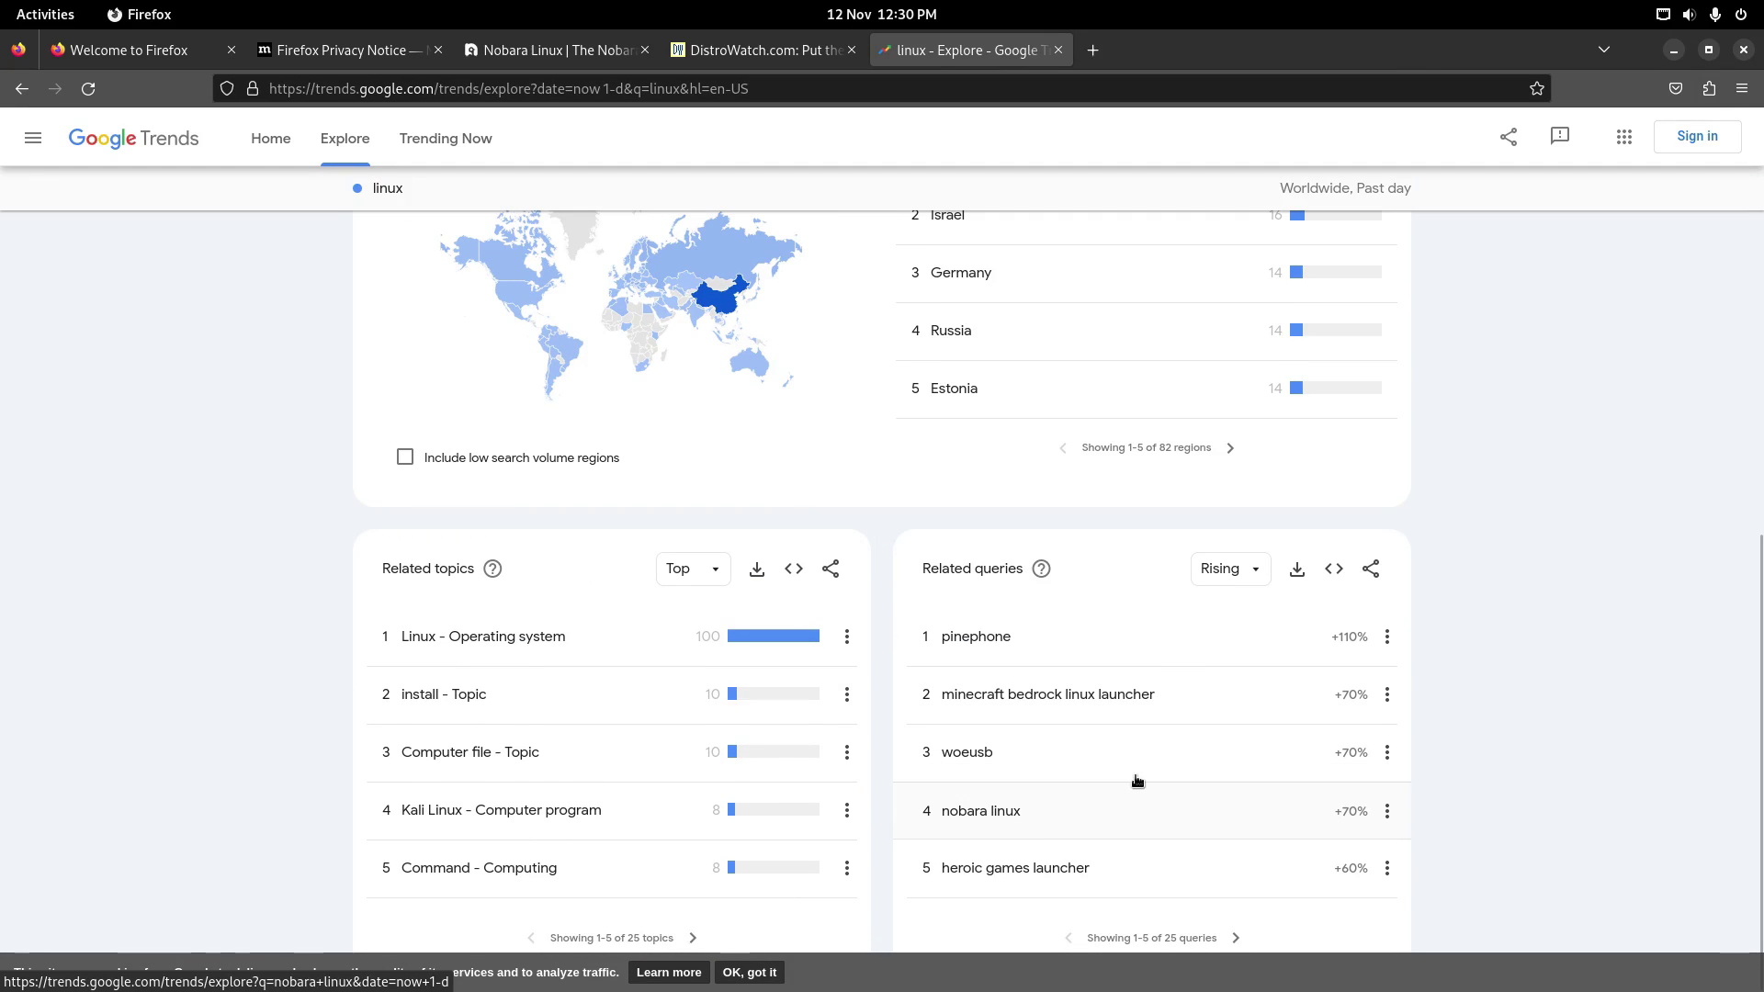
scroll(1028, 687, up, 8)
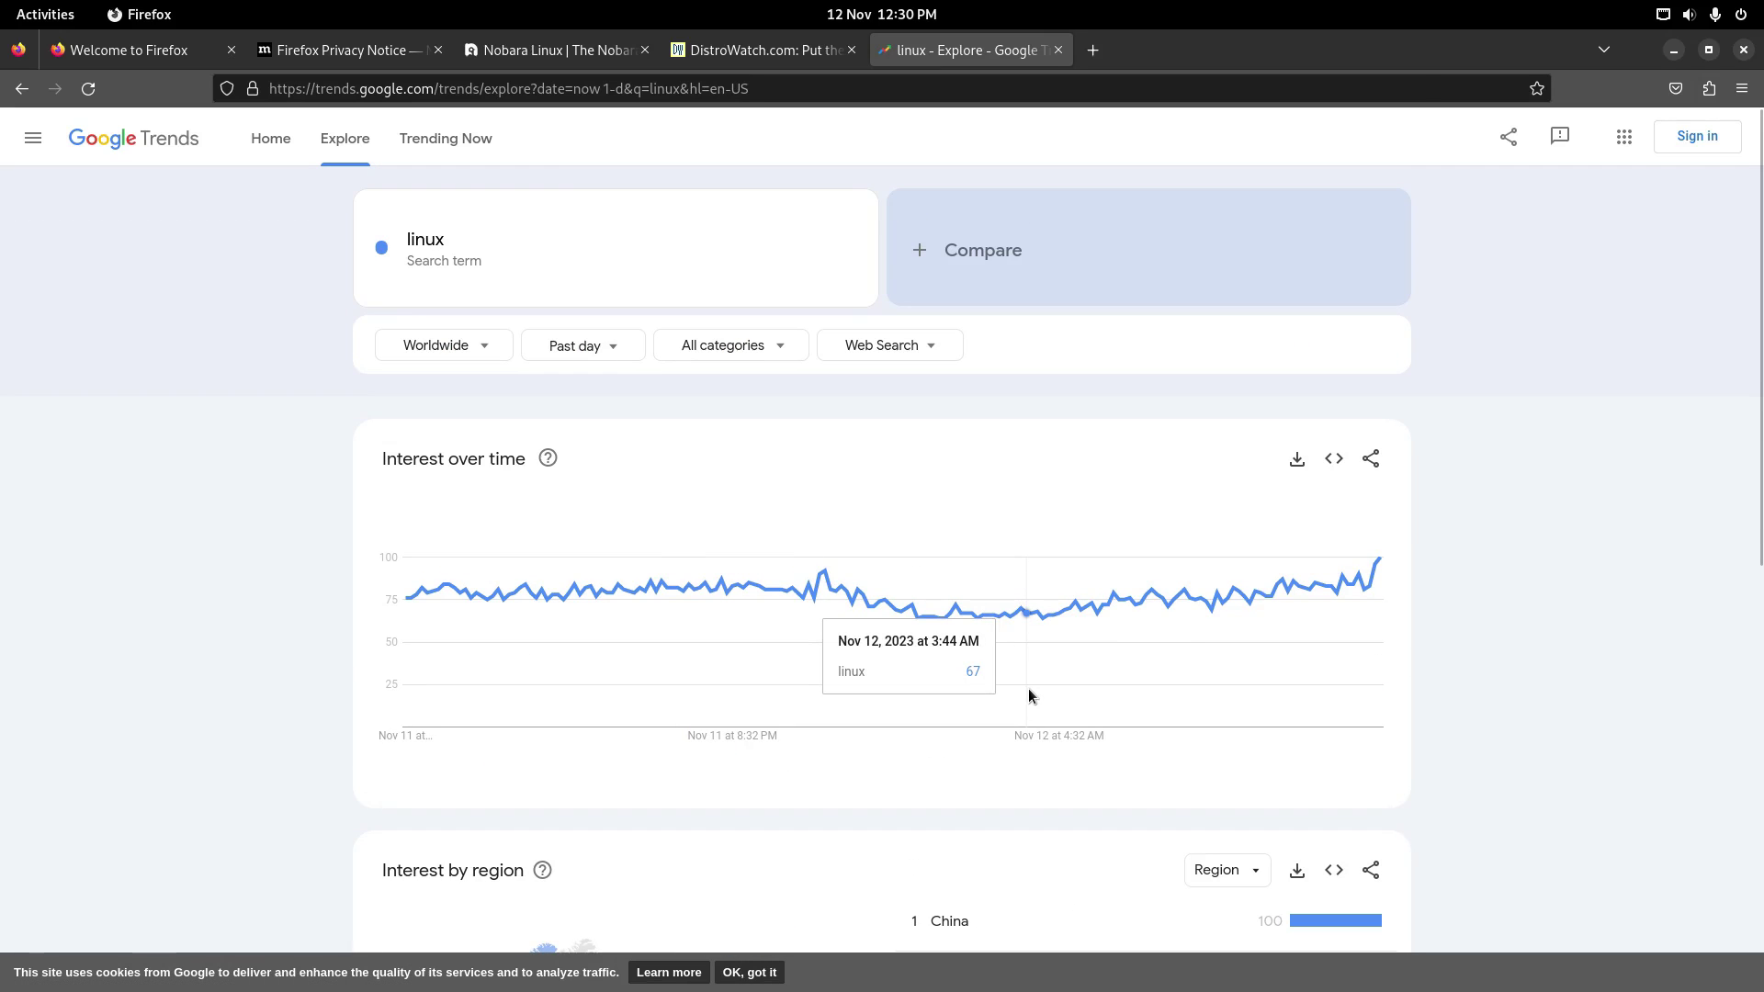
scroll(1028, 687, down, 8)
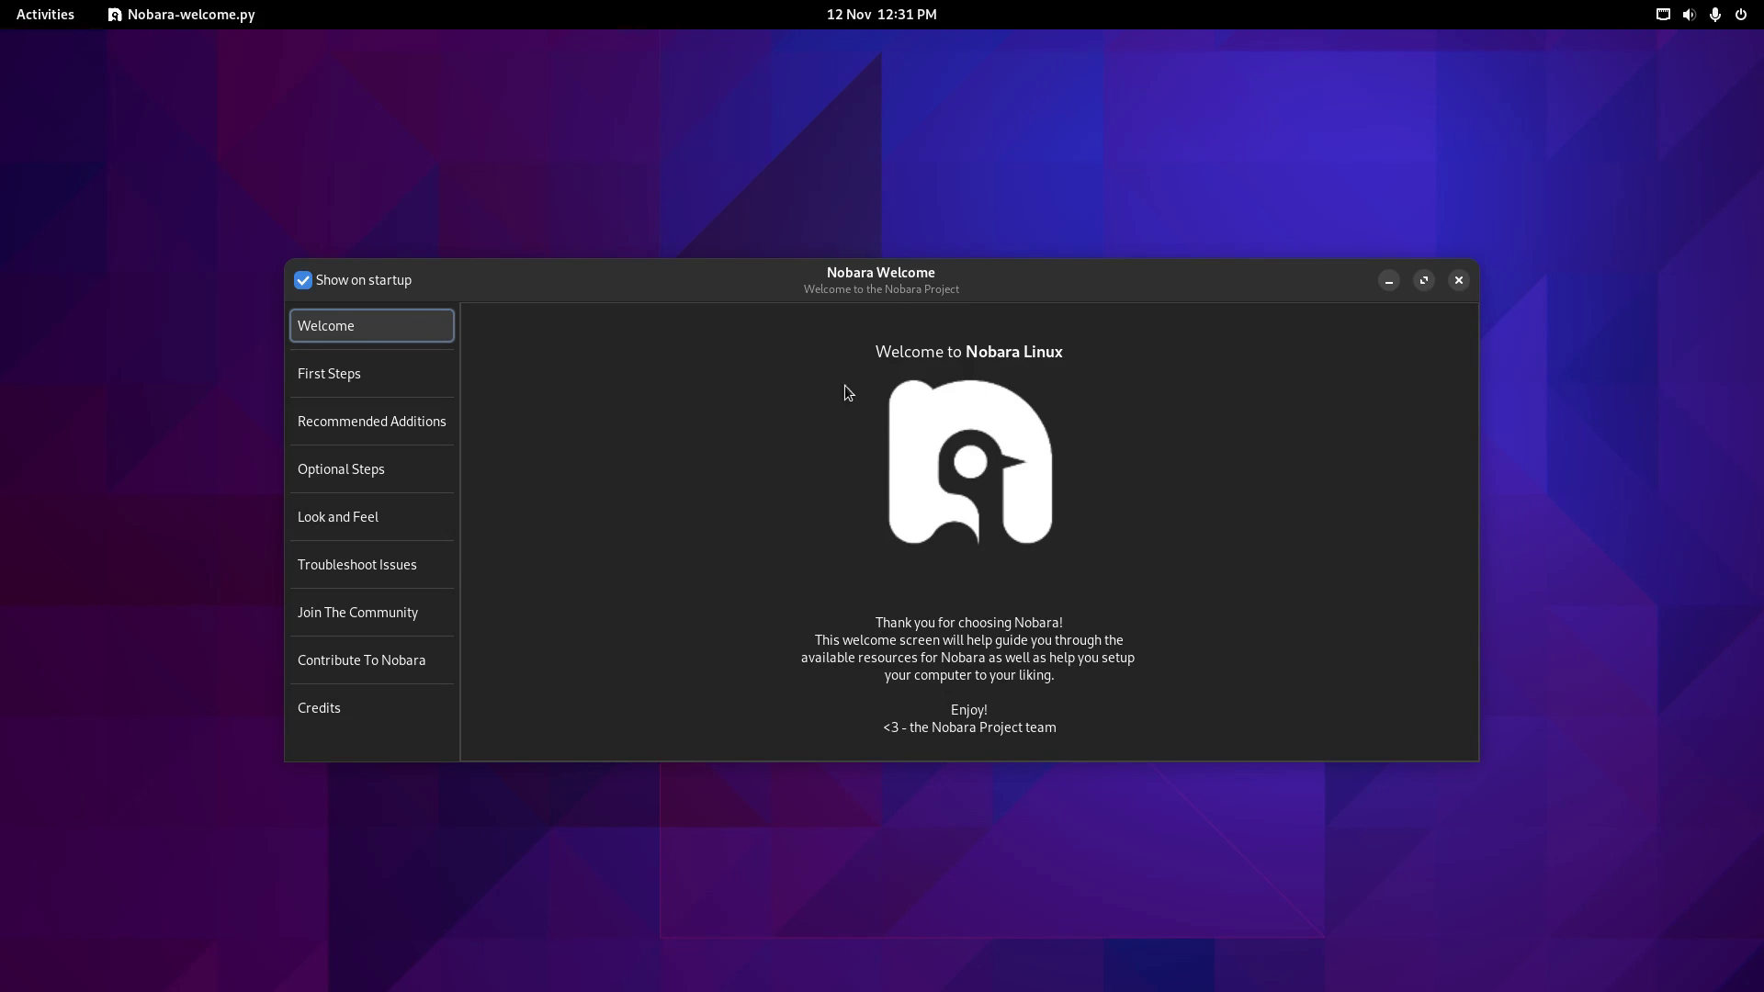
Reposition the Nobara Welcome window, then open the app grid with Super+A.
mouse_move(881, 268)
mouse_down()
mouse_move(883, 229)
mouse_move(878, 279)
mouse_move(873, 245)
mouse_up()
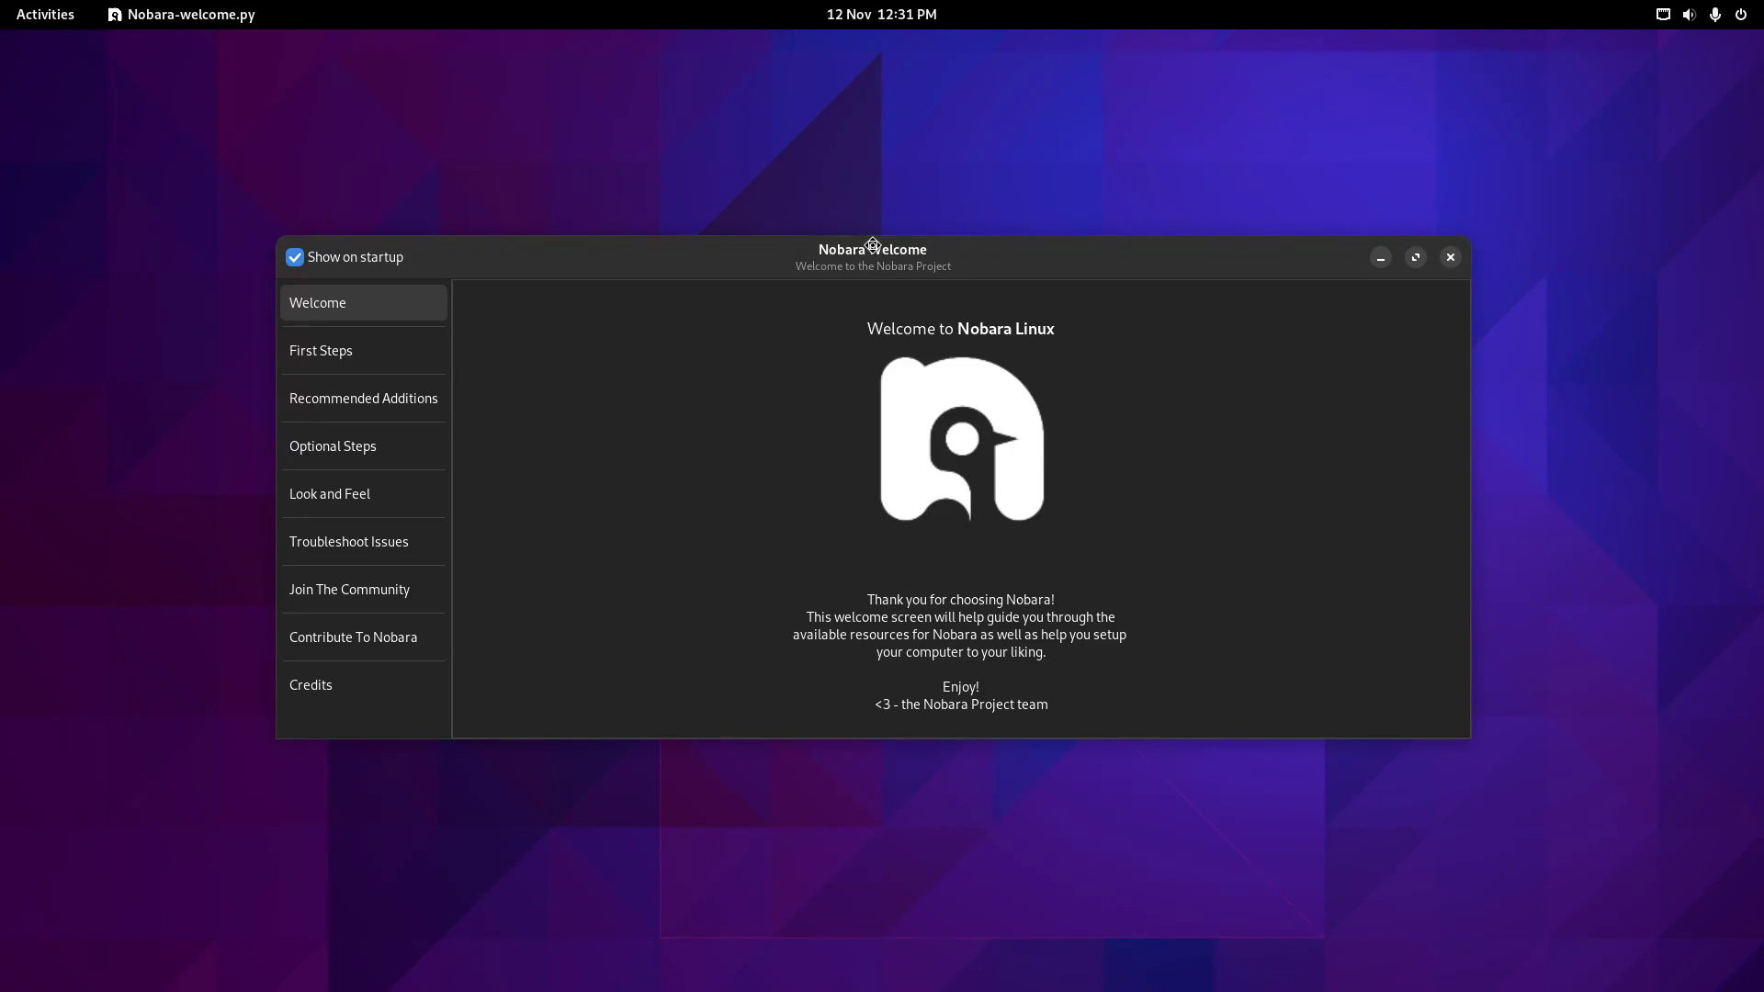
drag(872, 245, 878, 276)
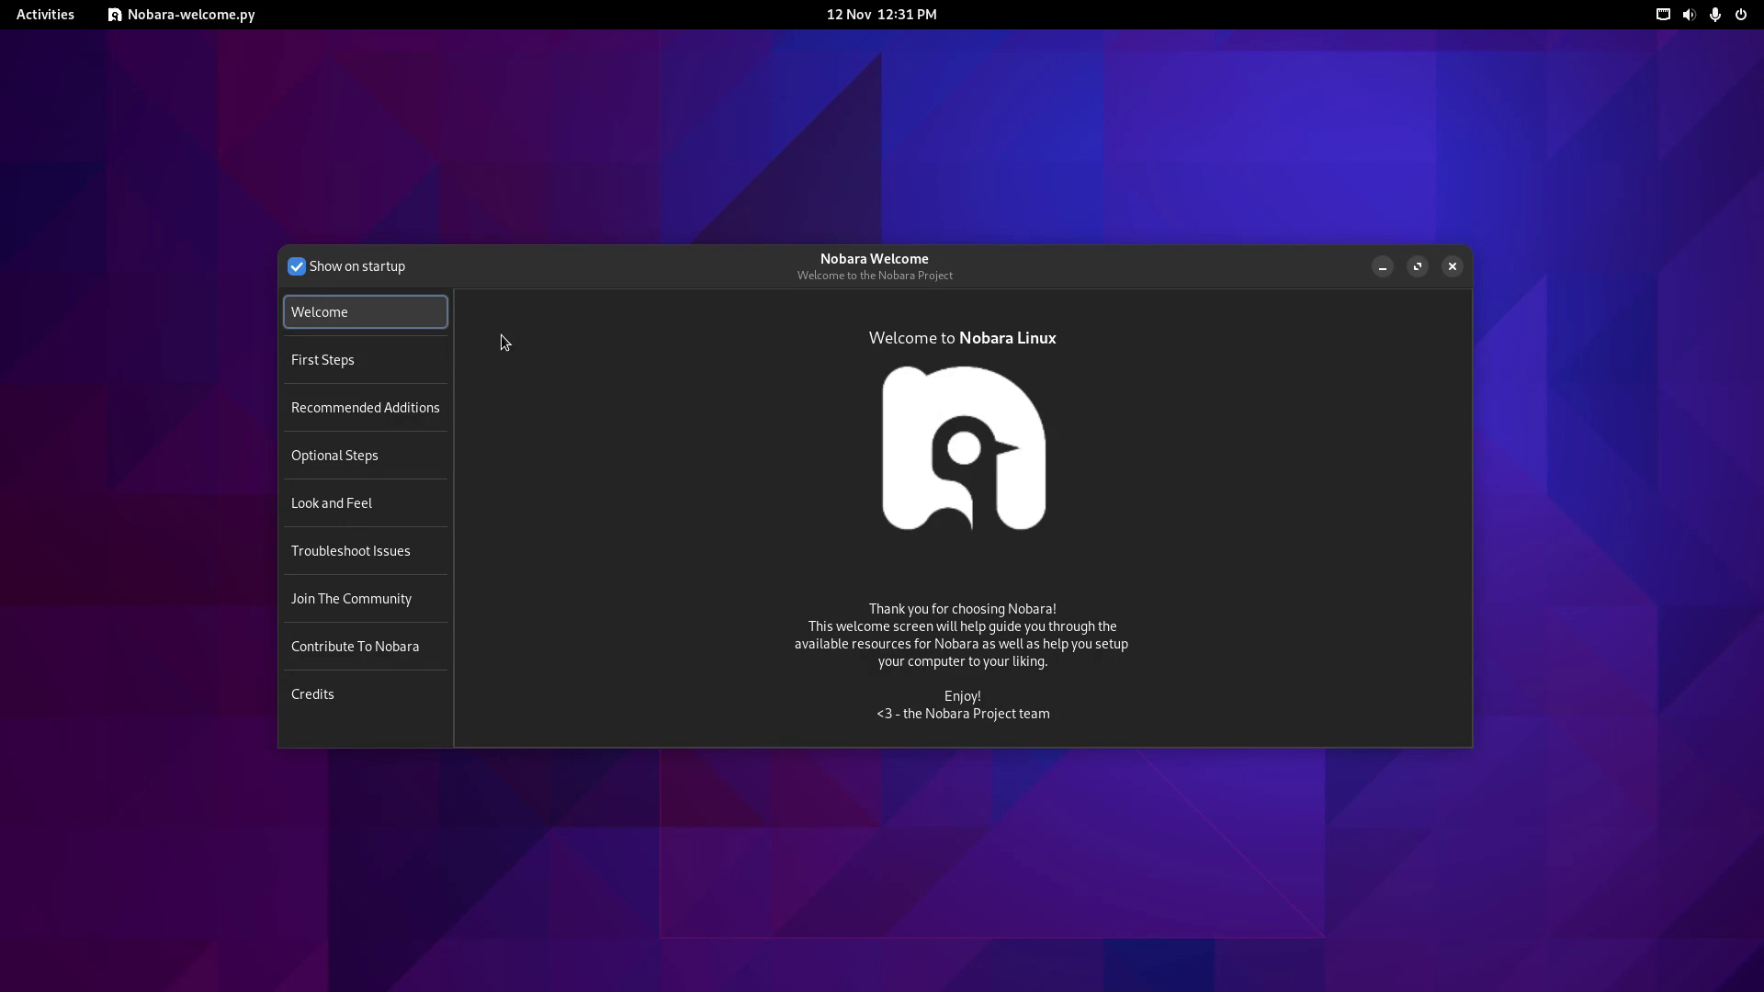
key(super+a)
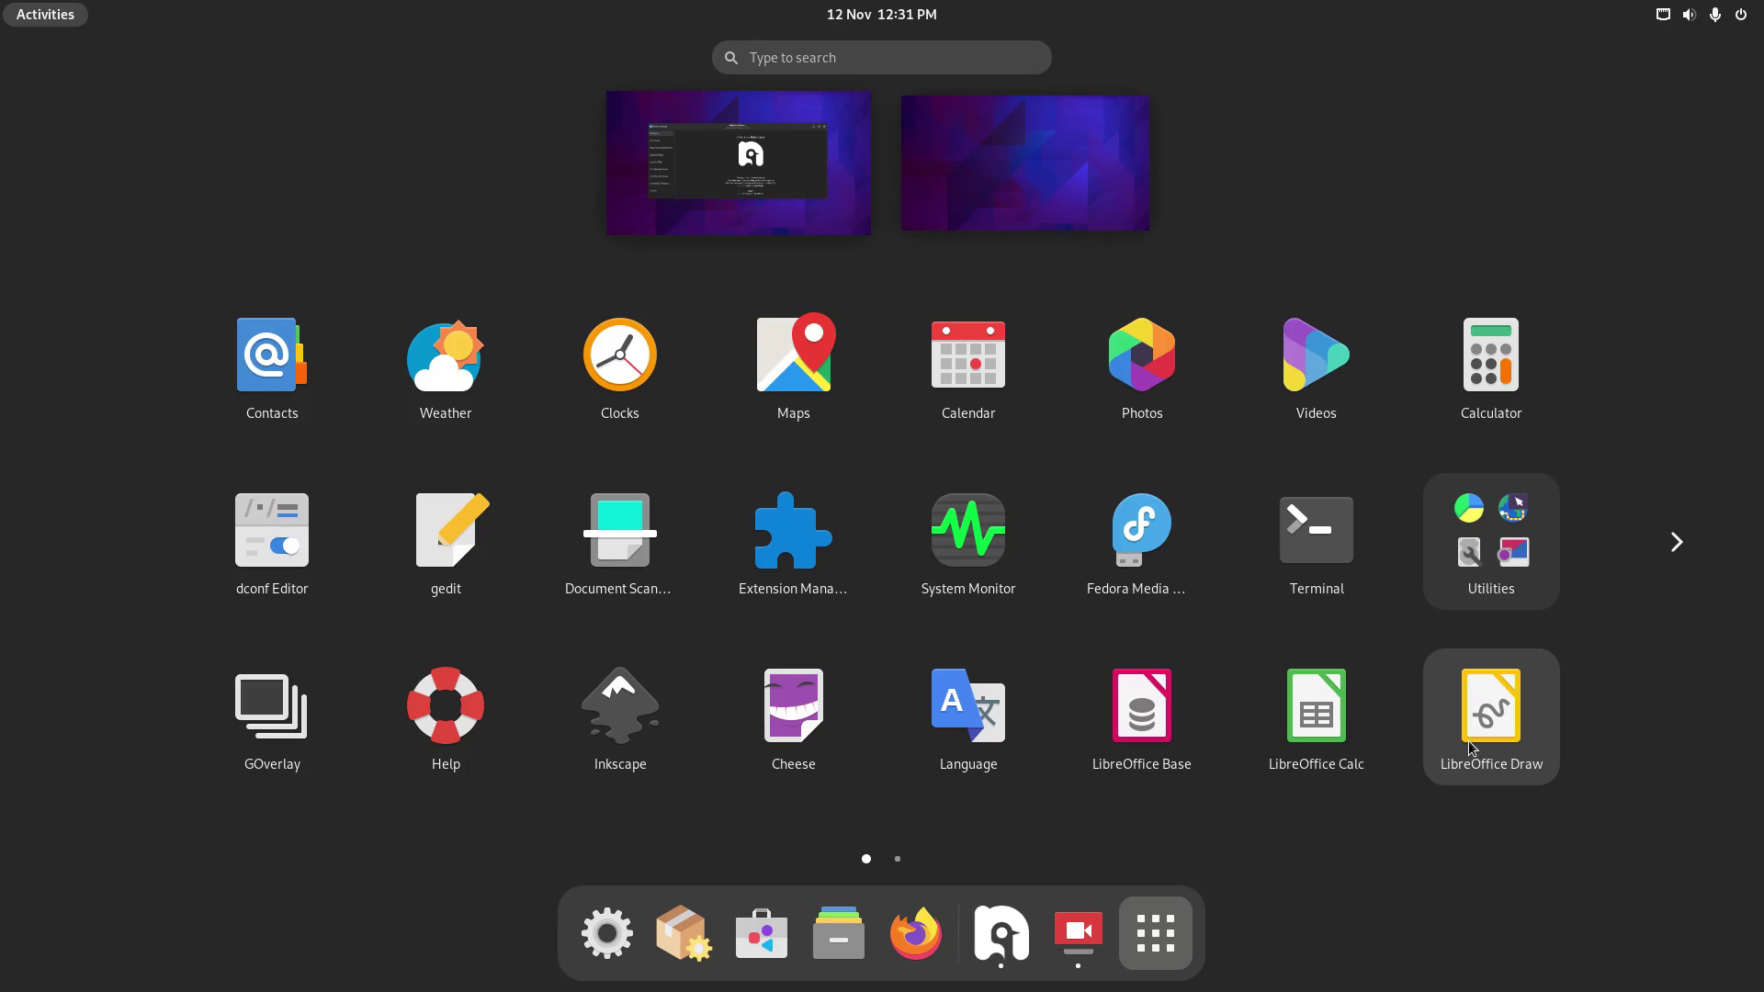
View the second page of the app grid, then close the overview to Nobara Welcome.
click(1676, 542)
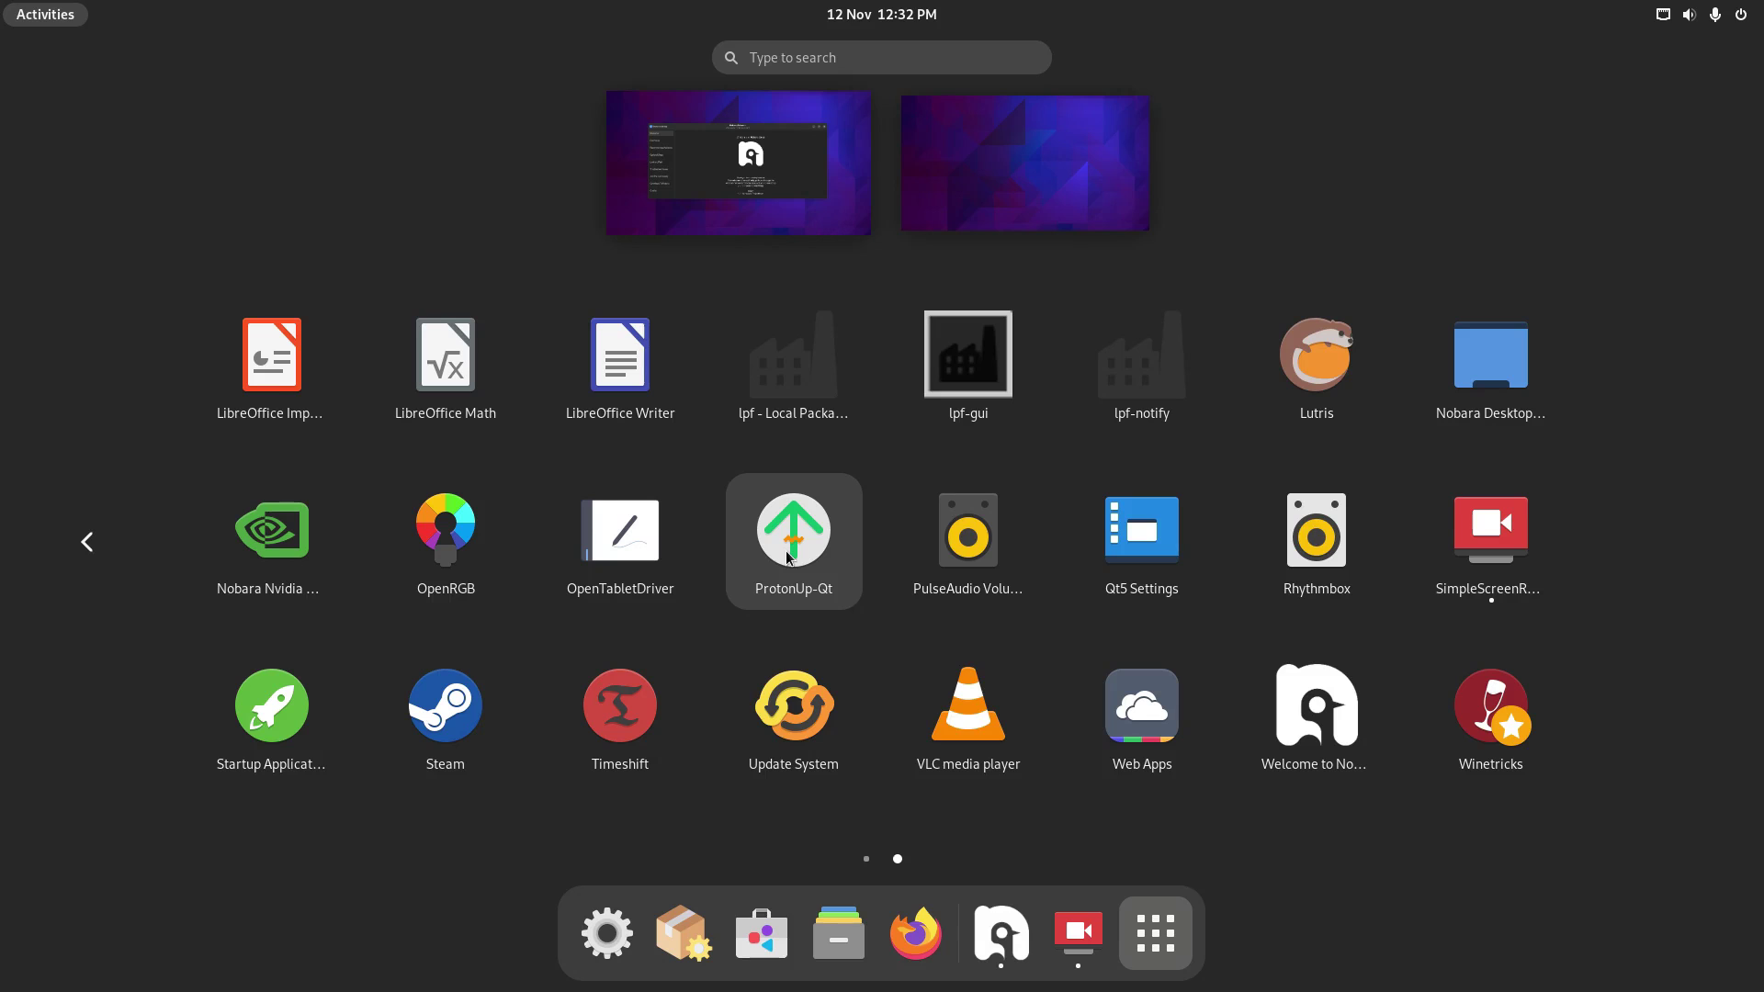
click(622, 250)
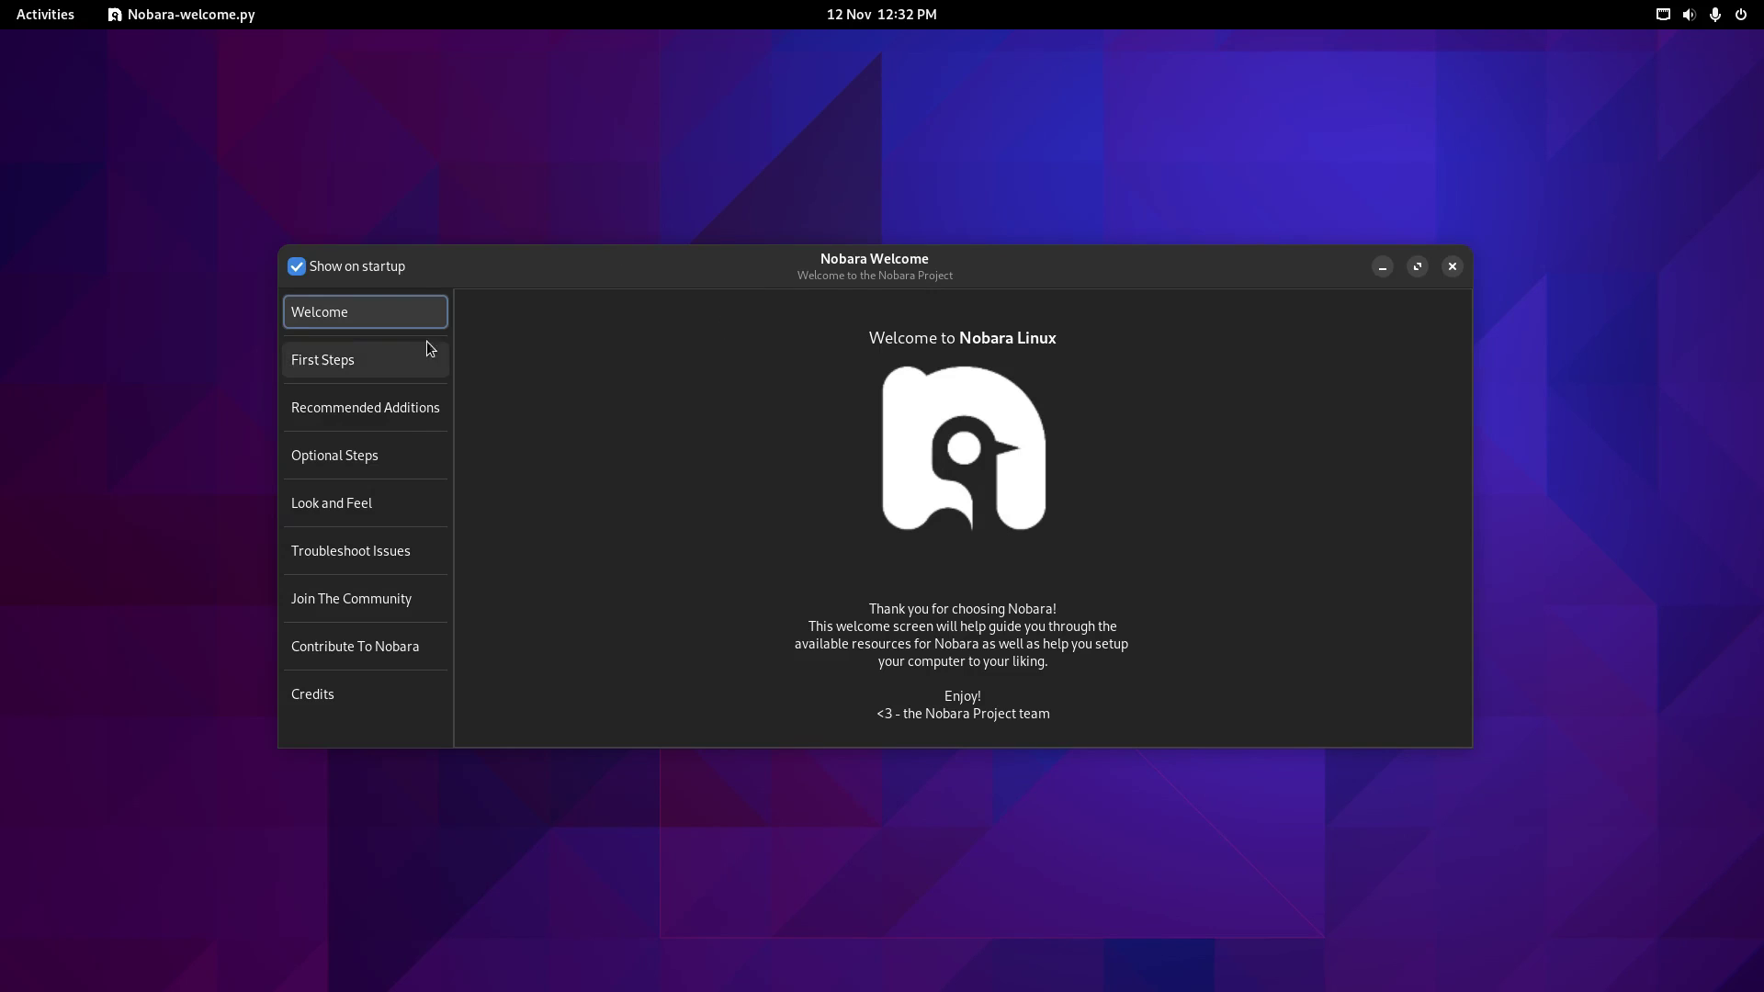
From First Steps, run Update my system with the account password, also updating all Flatpaks.
click(365, 355)
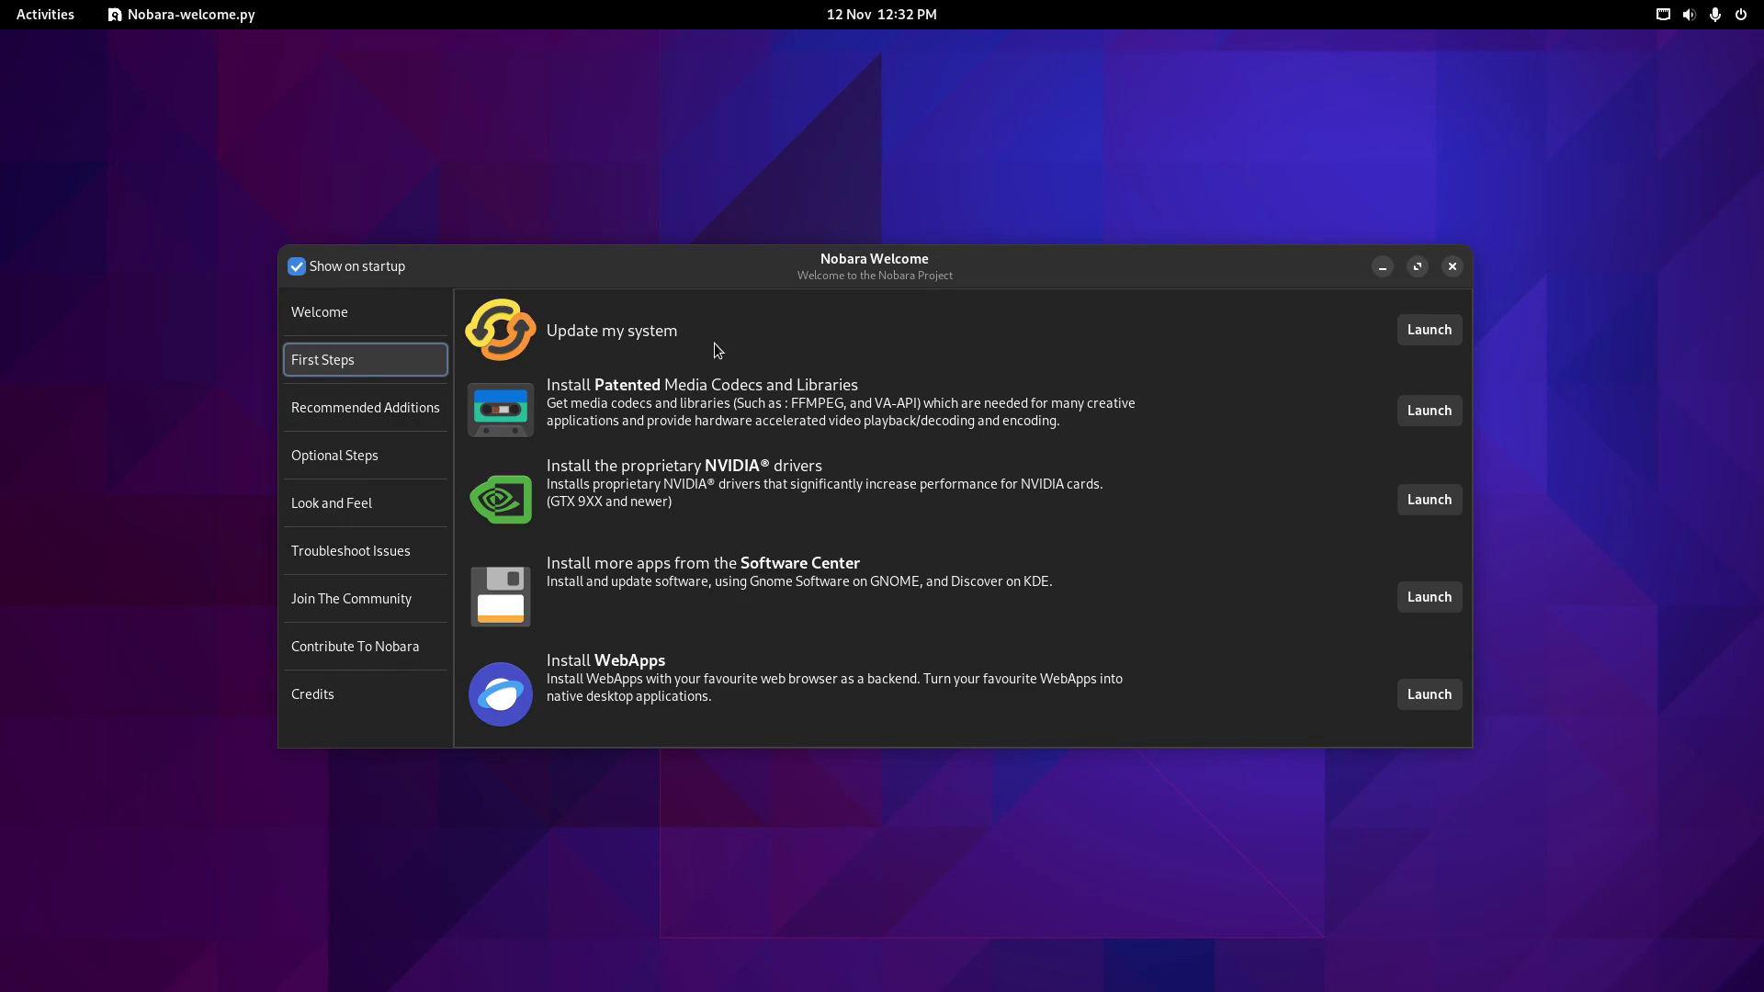
click(1427, 333)
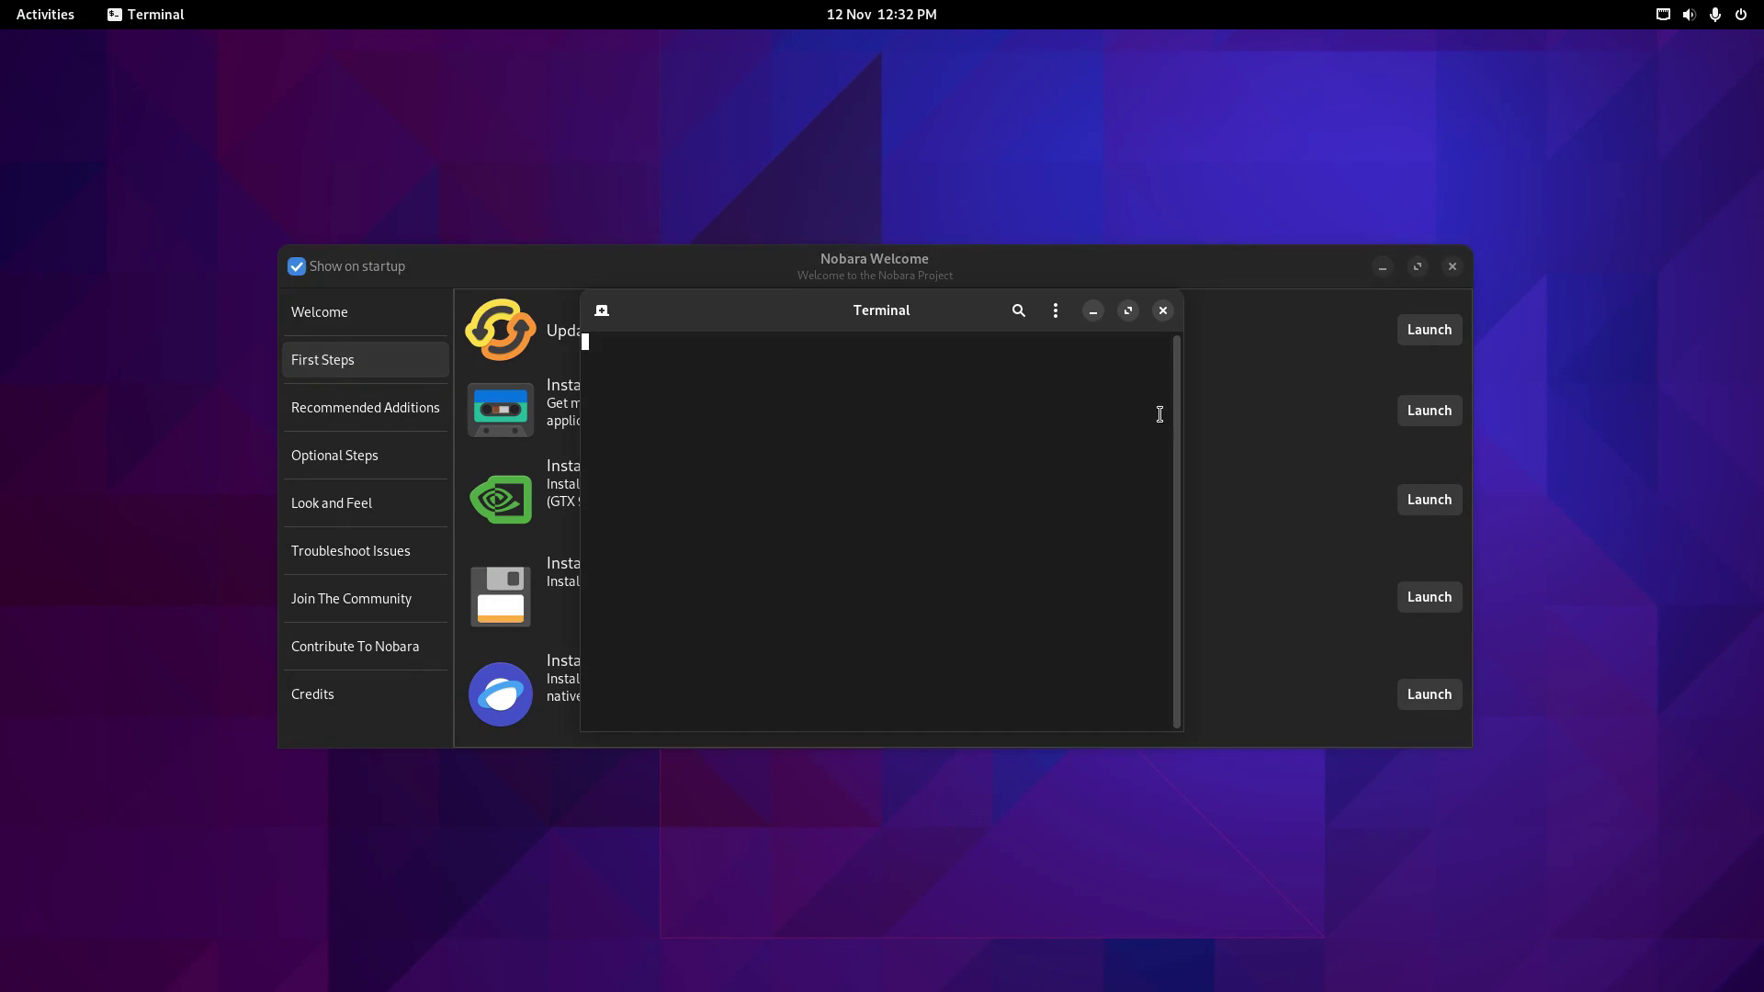
text(**********)
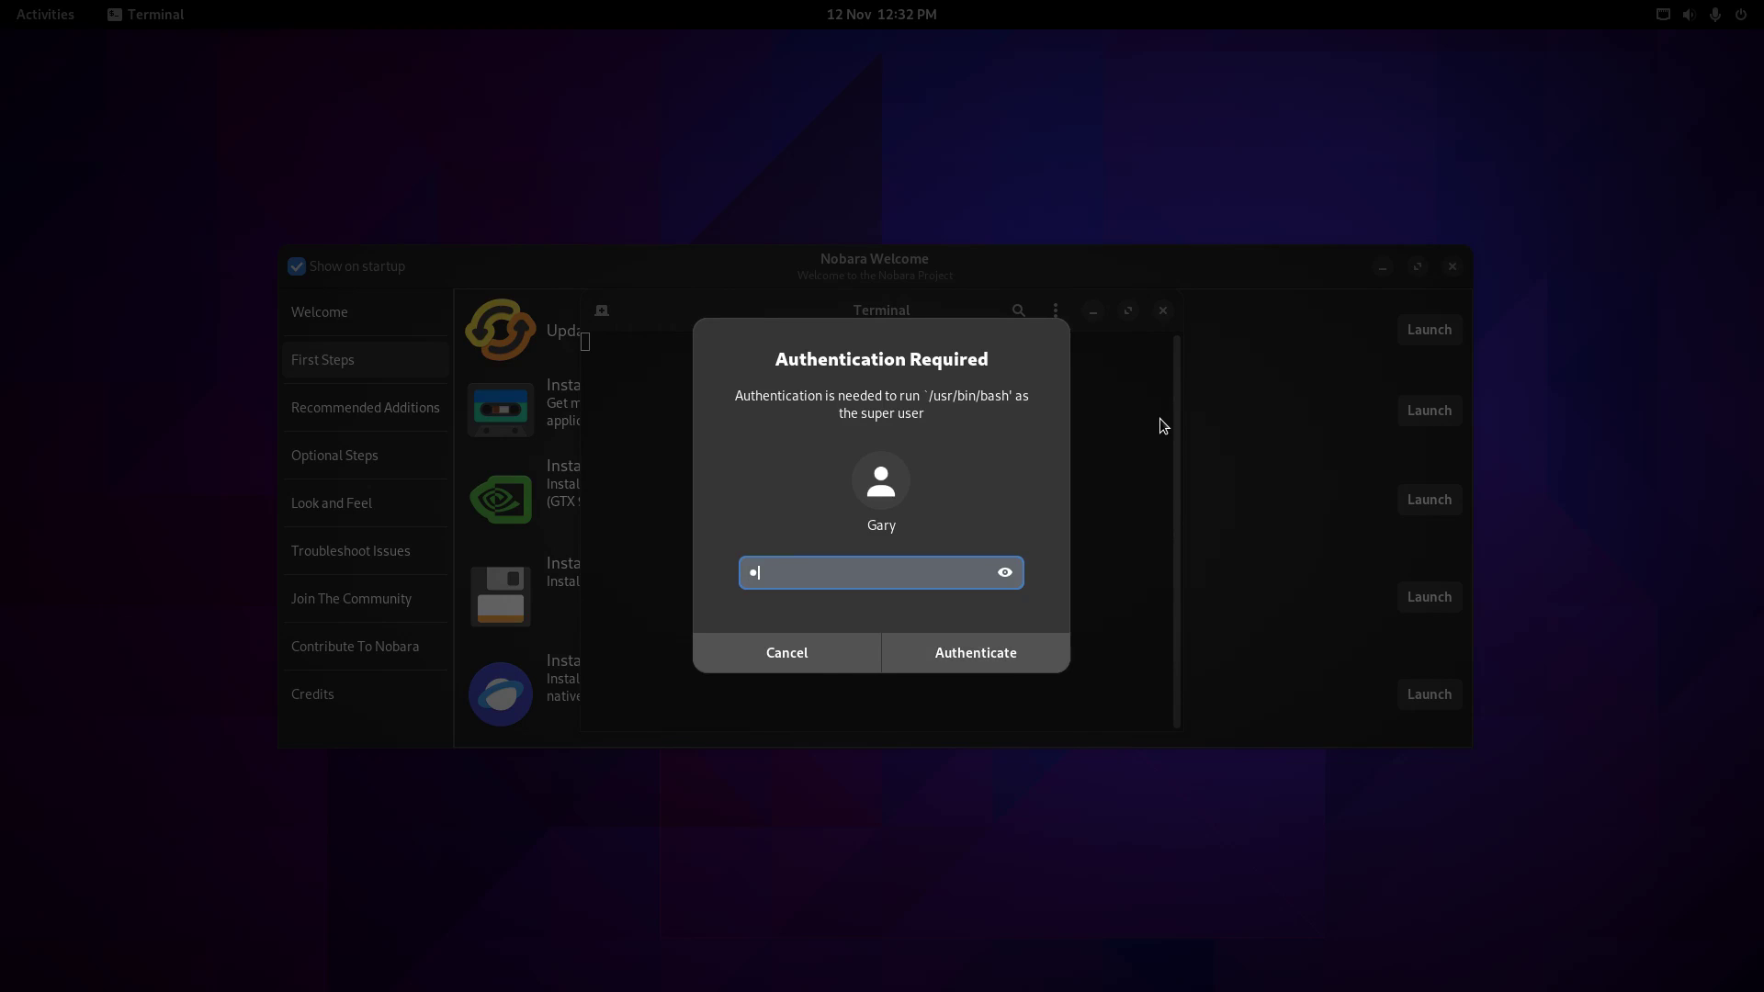
key(Return)
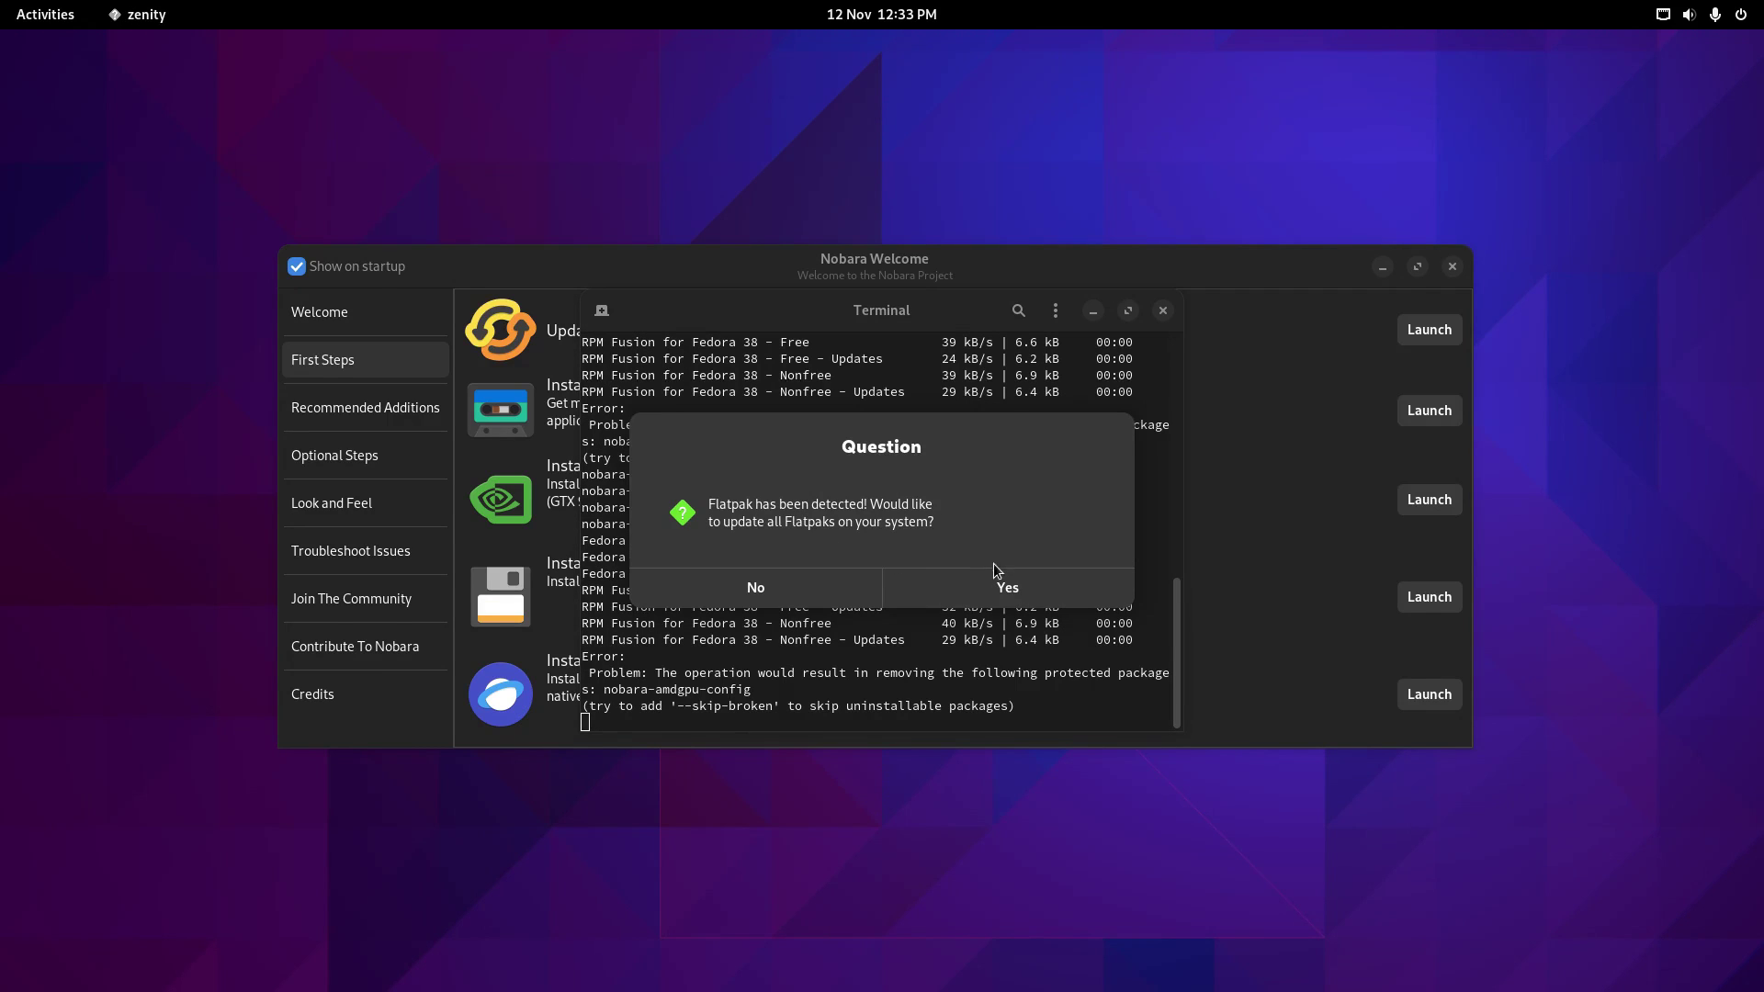
click(995, 595)
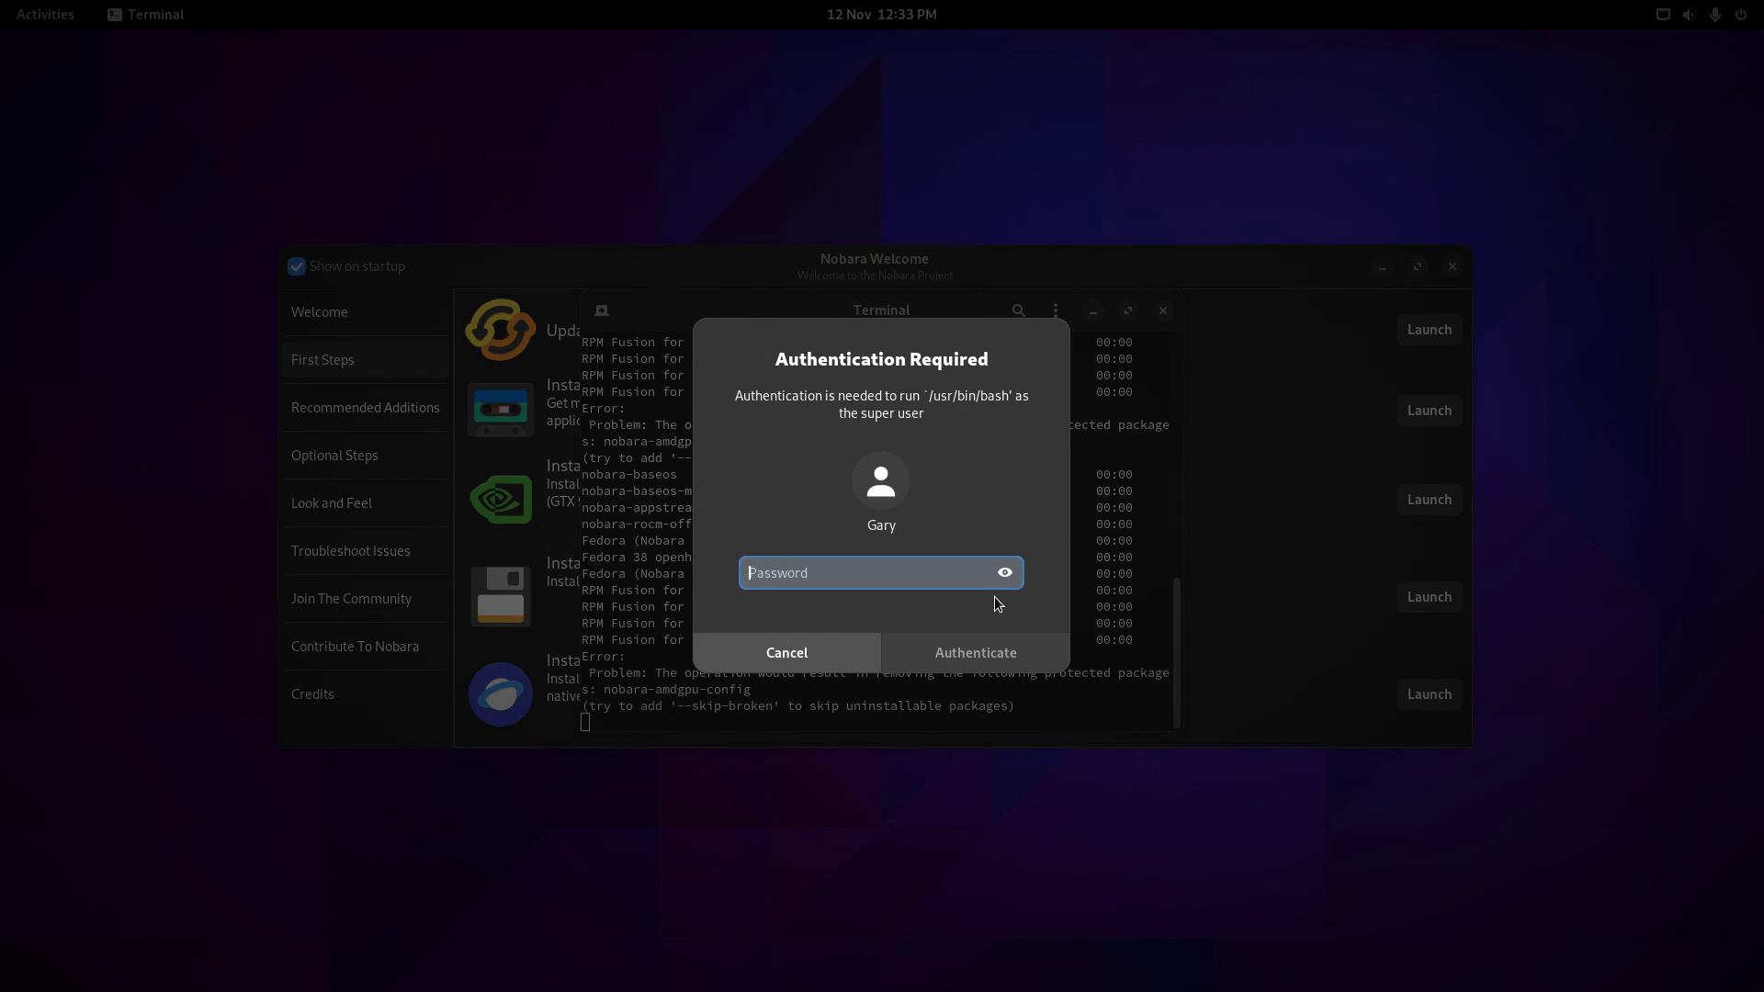
text(•••••••••)
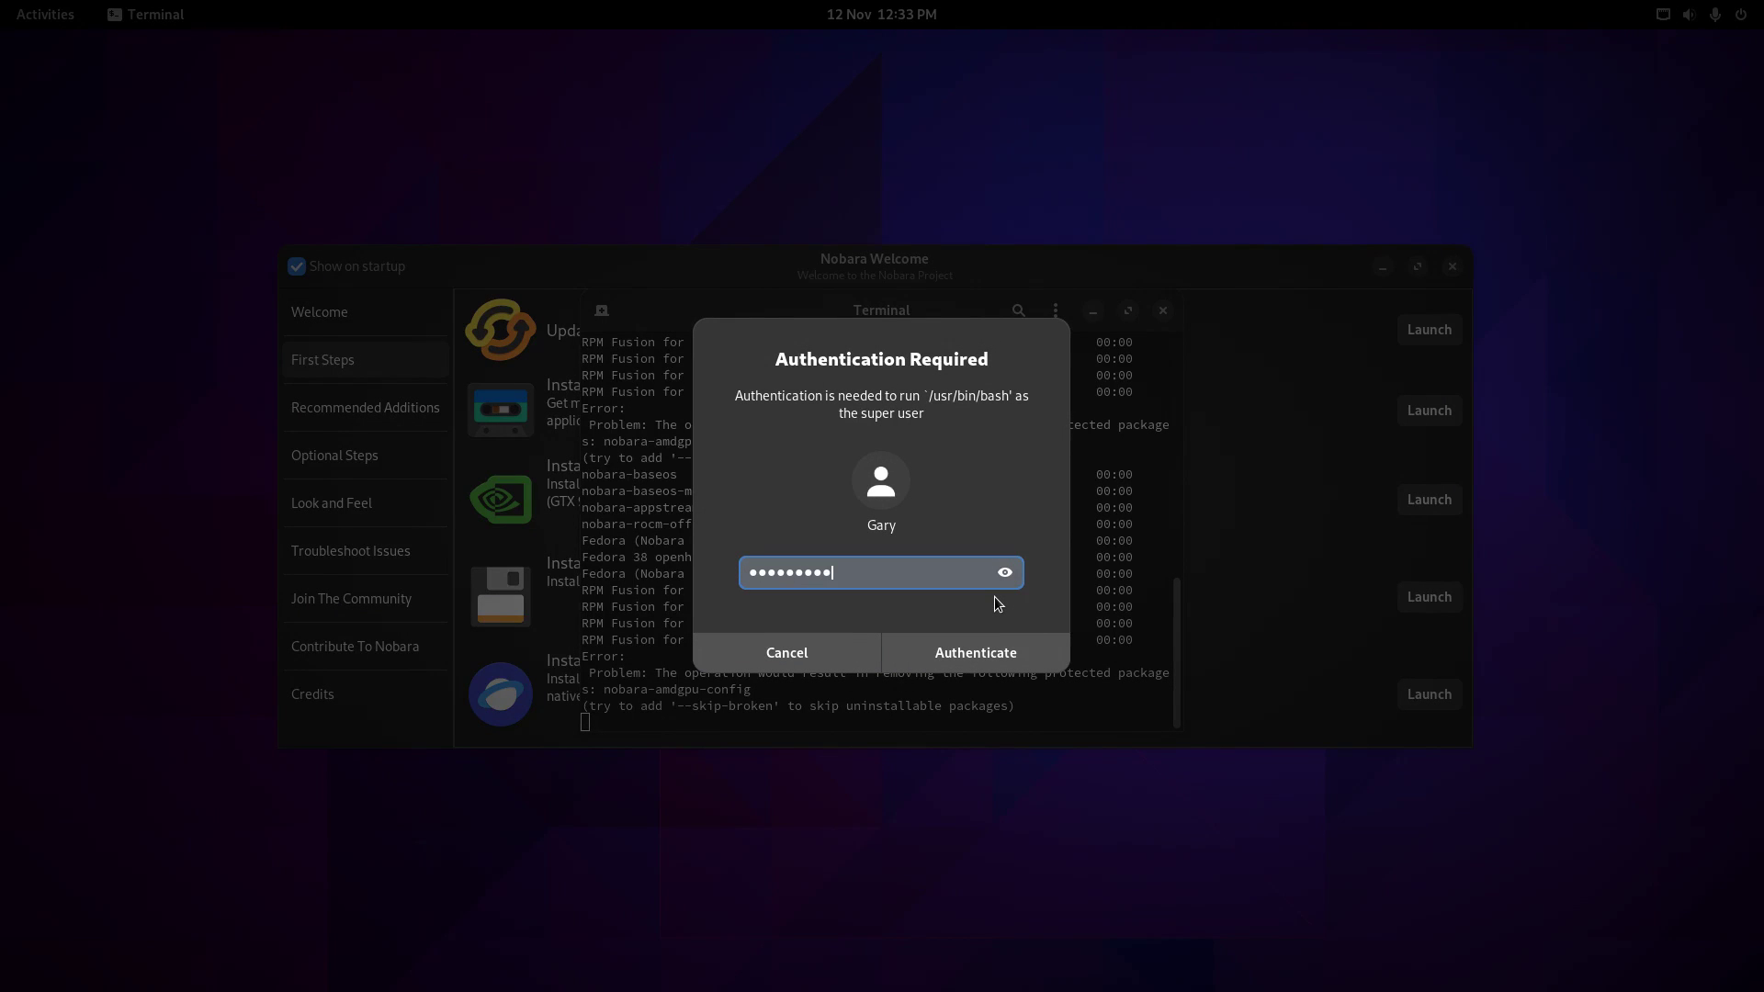
text(•)
key(Return)
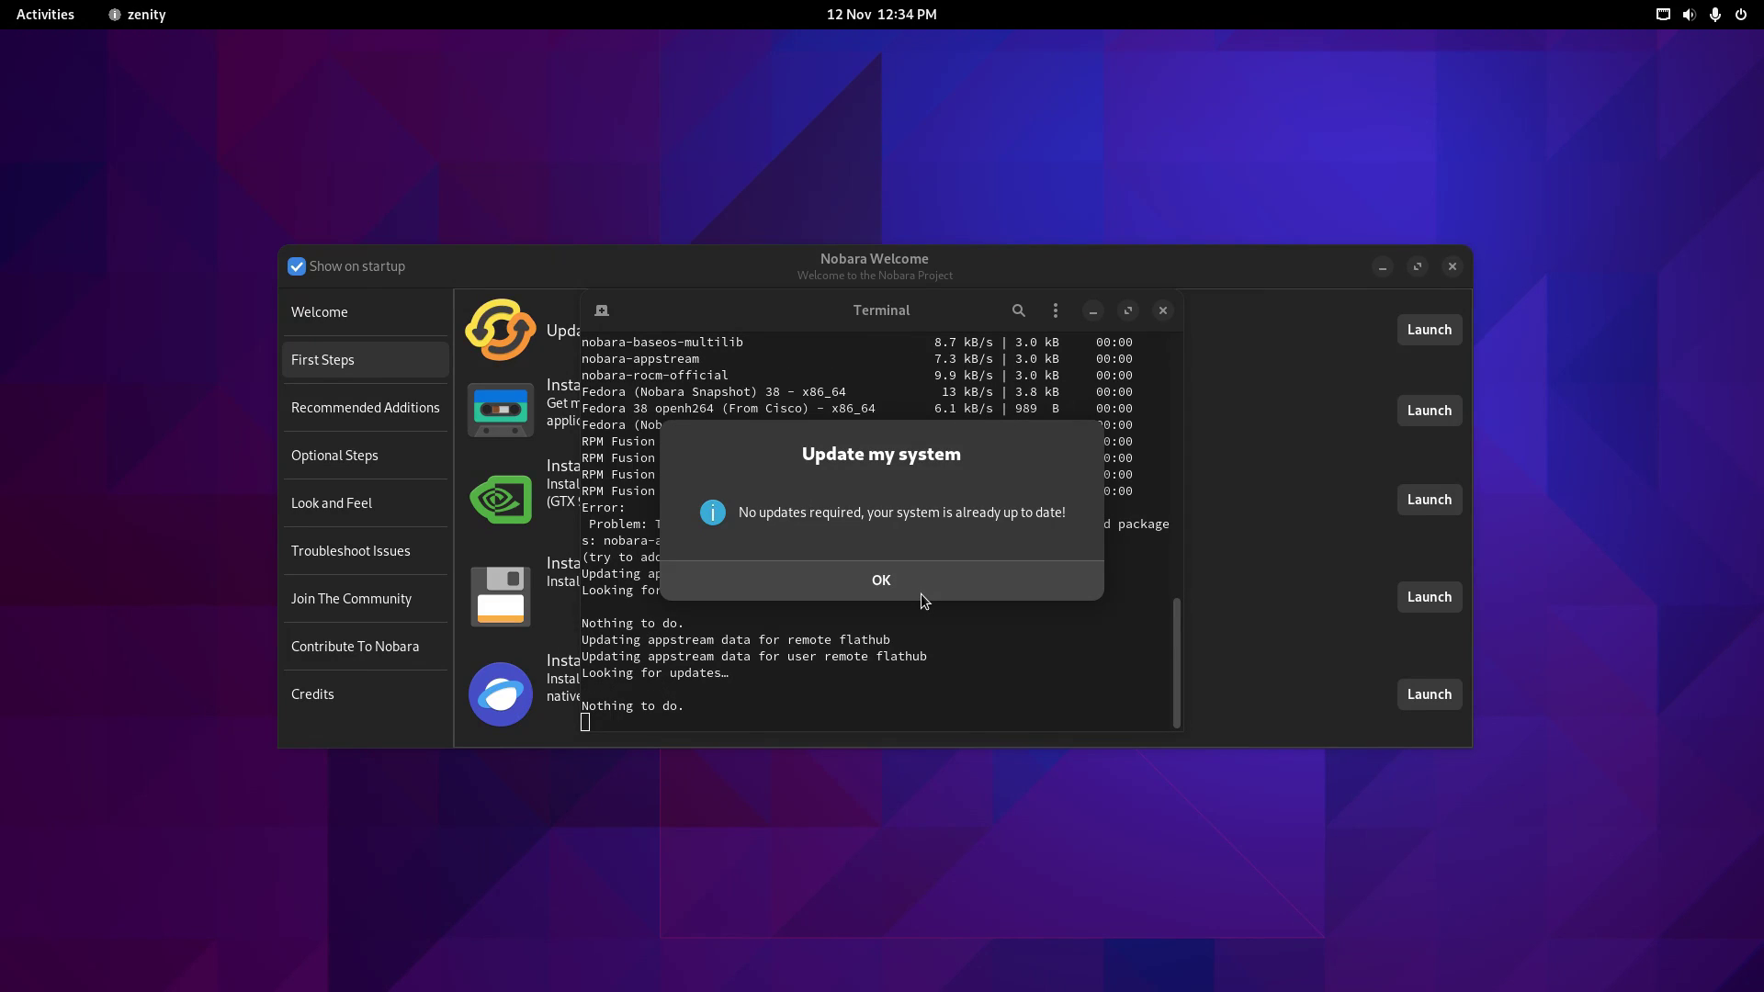
Dismiss the no-updates-required notice and launch the Install WebApps manager.
click(921, 593)
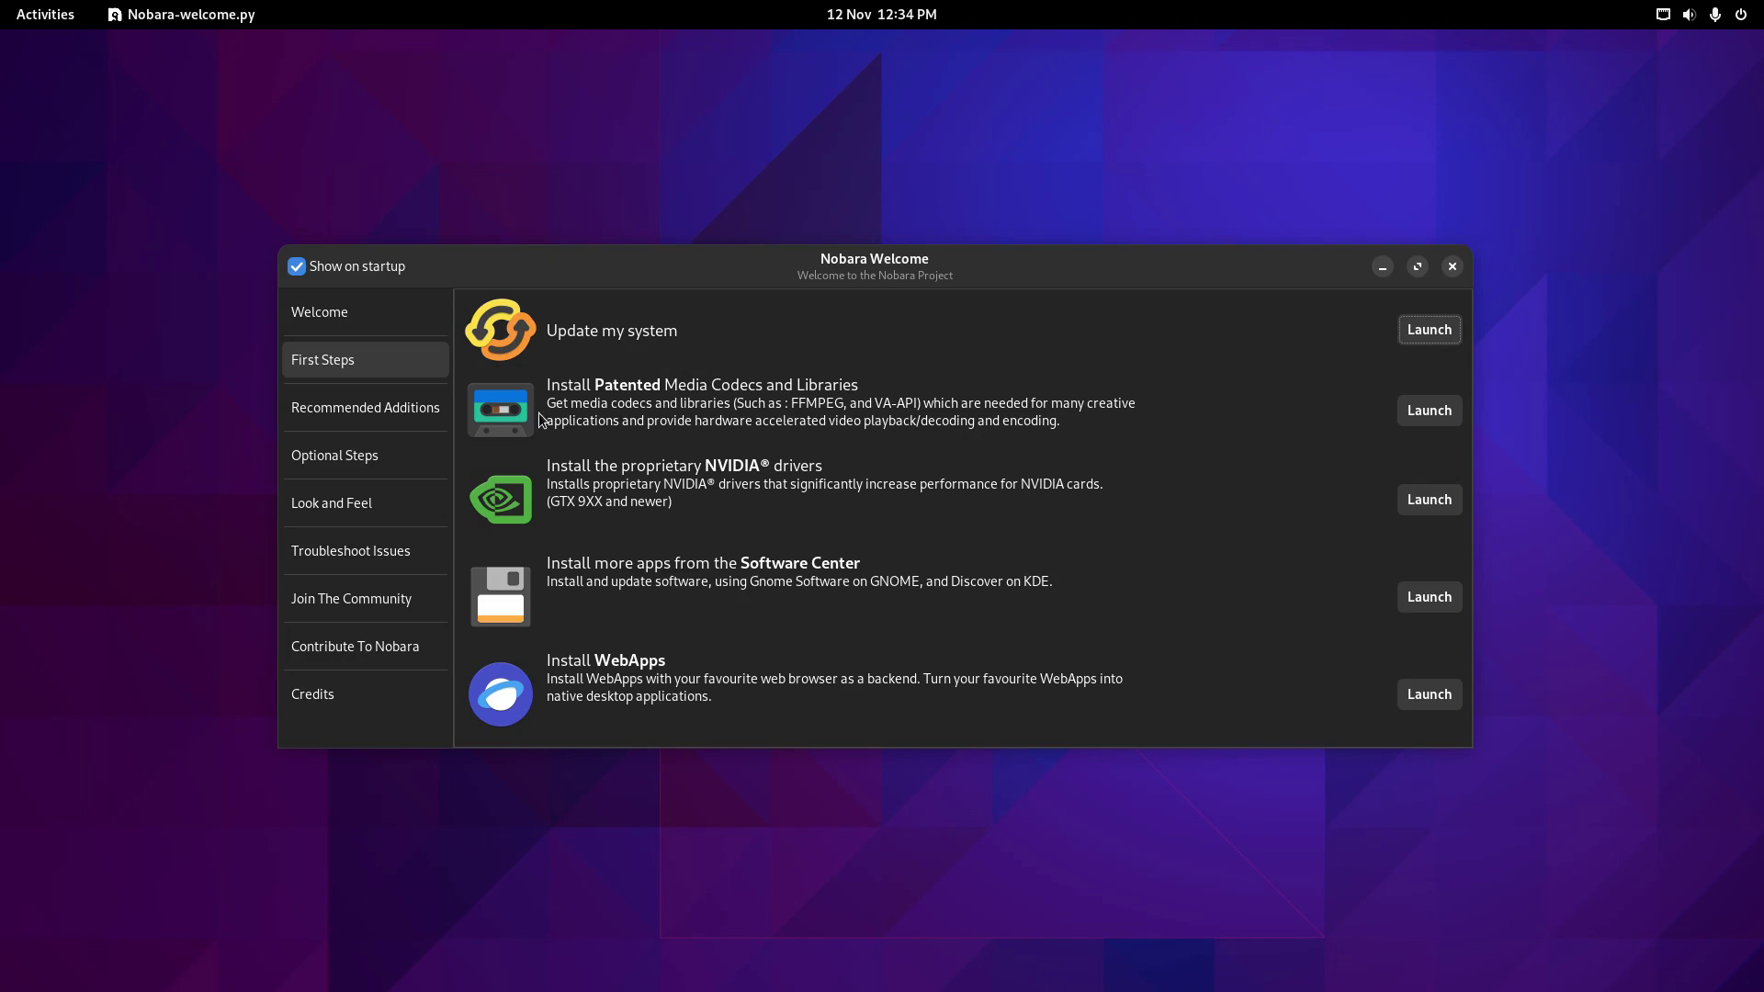
click(1432, 416)
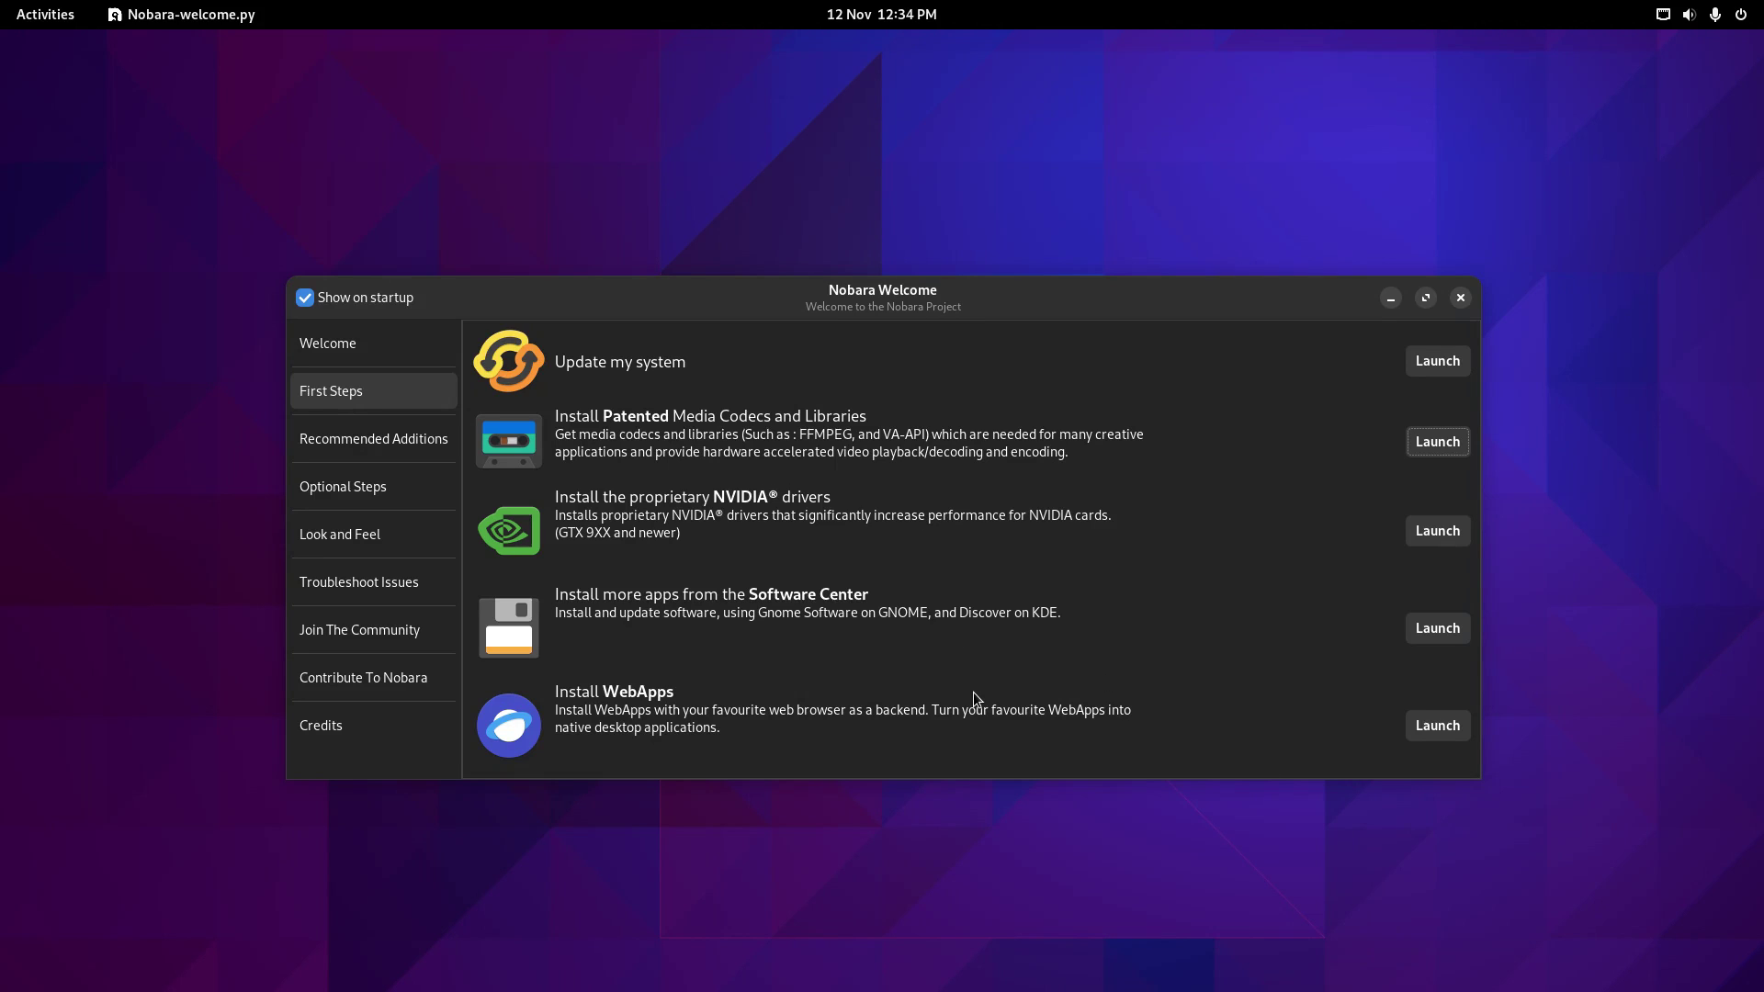
click(1437, 726)
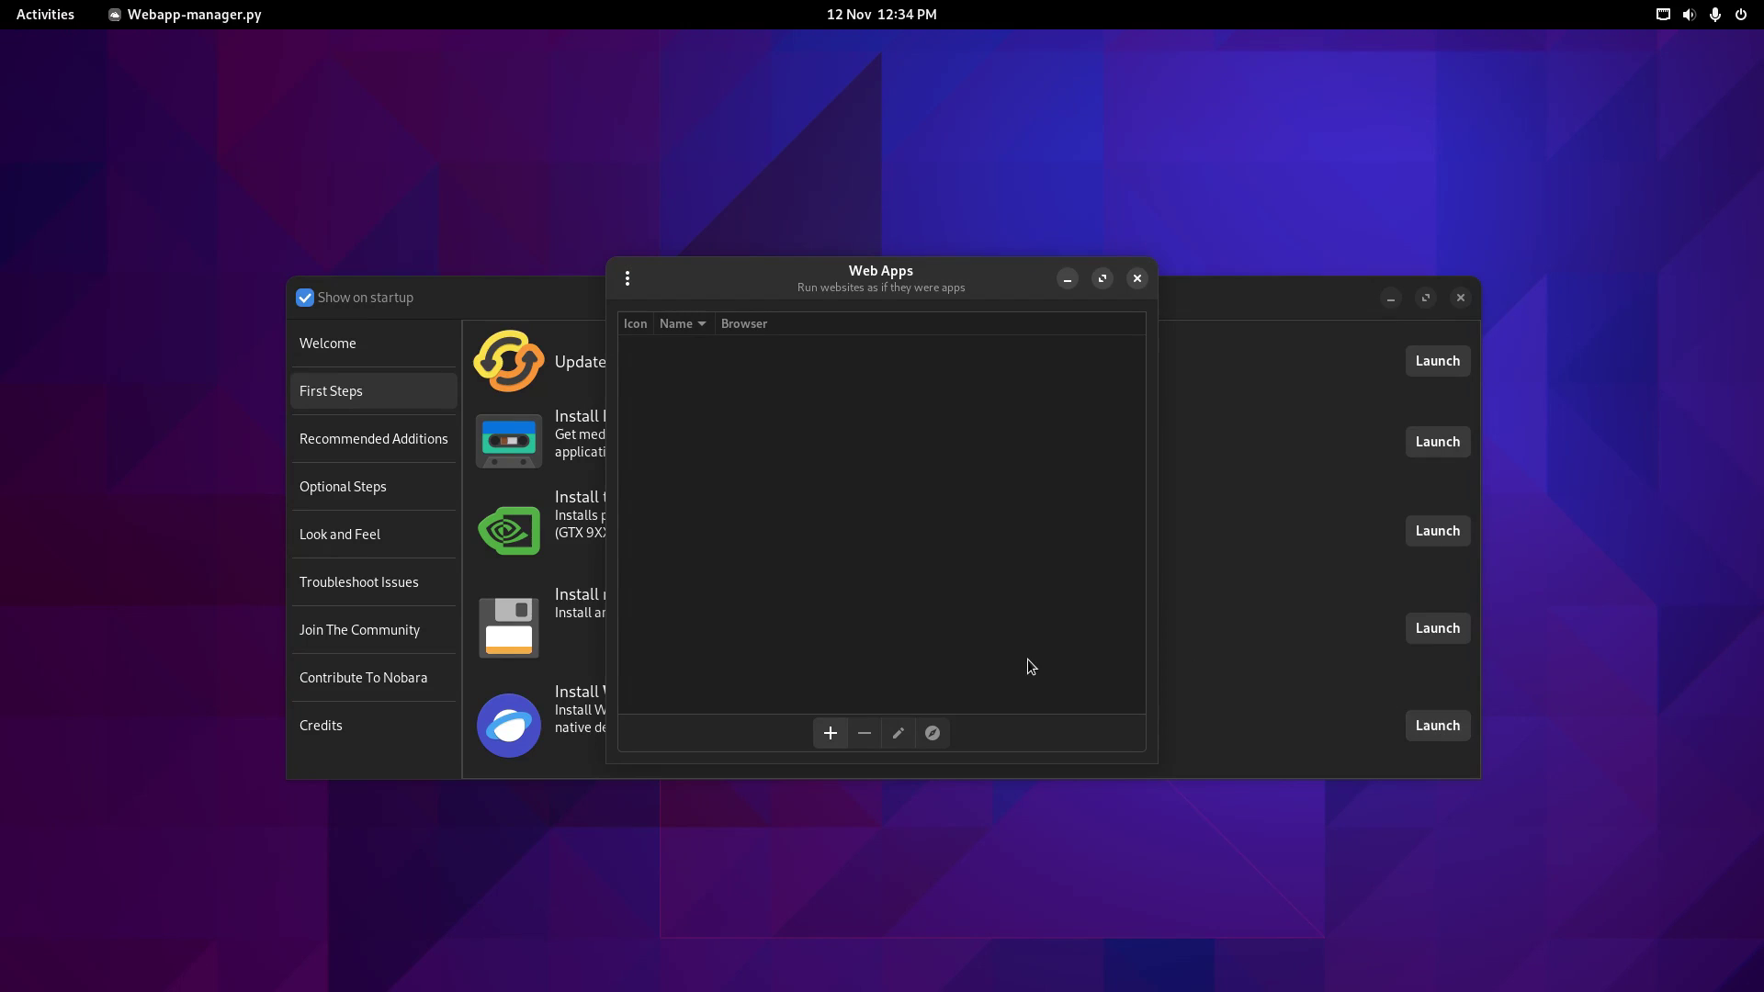
click(831, 733)
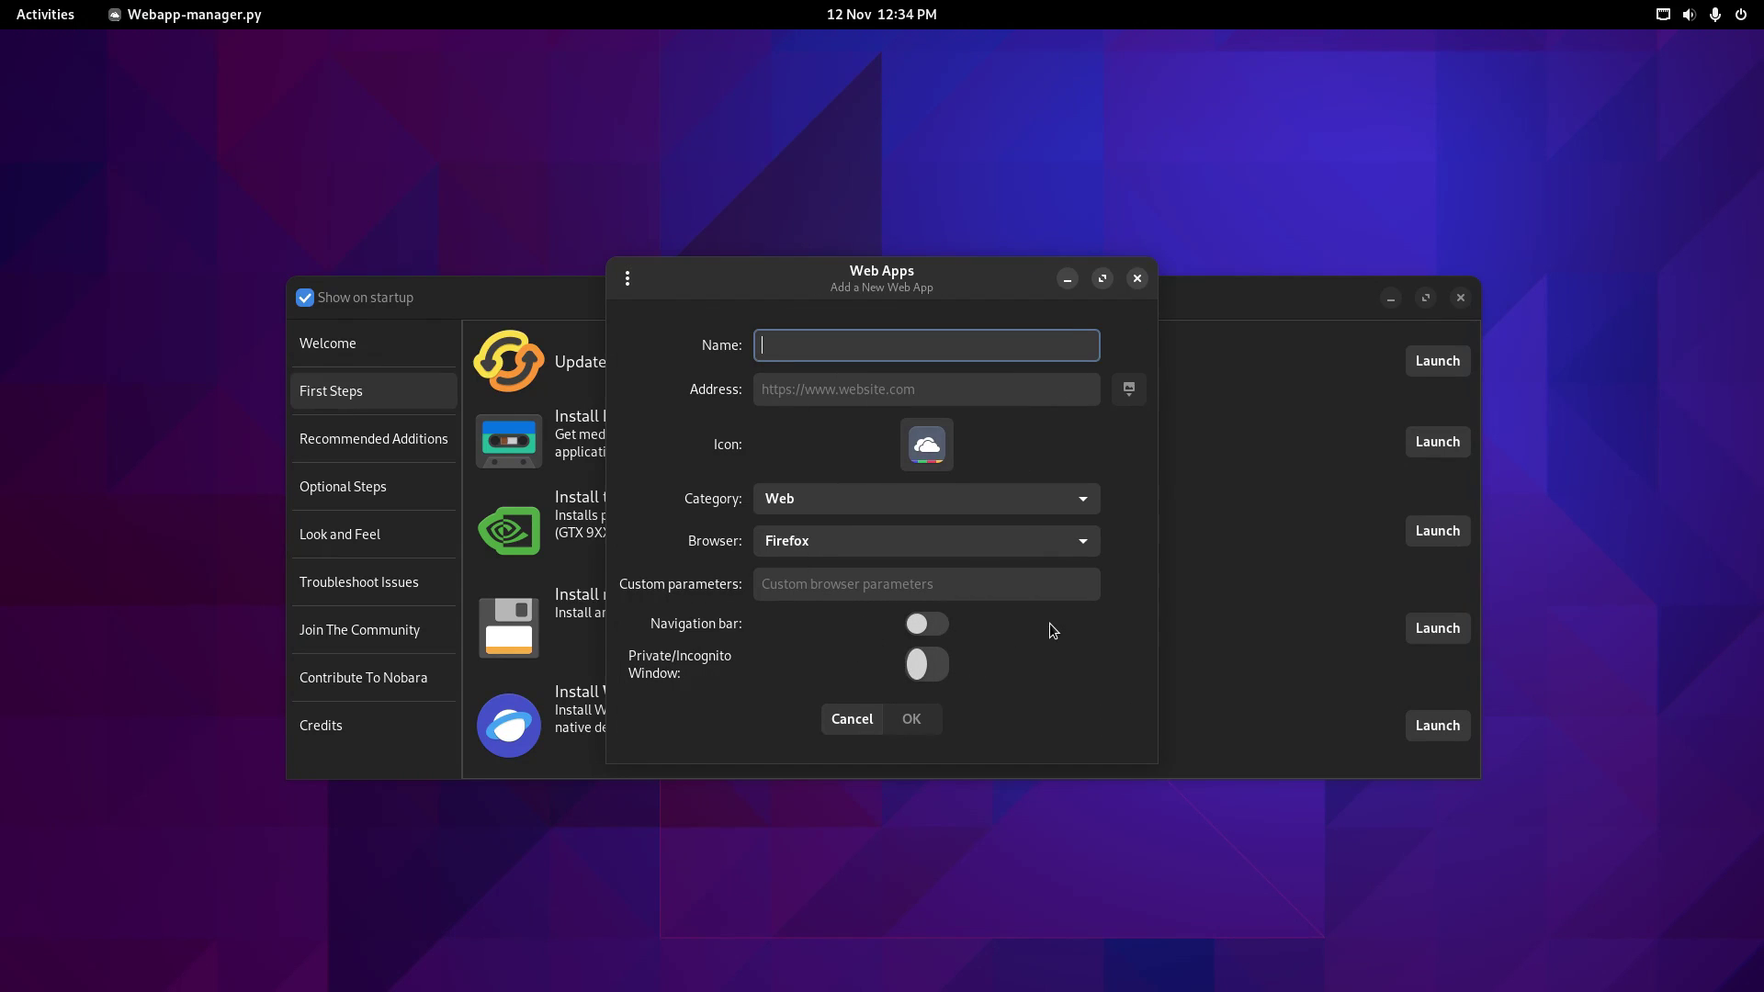
text(everydaylinuxuser)
key(Tab)
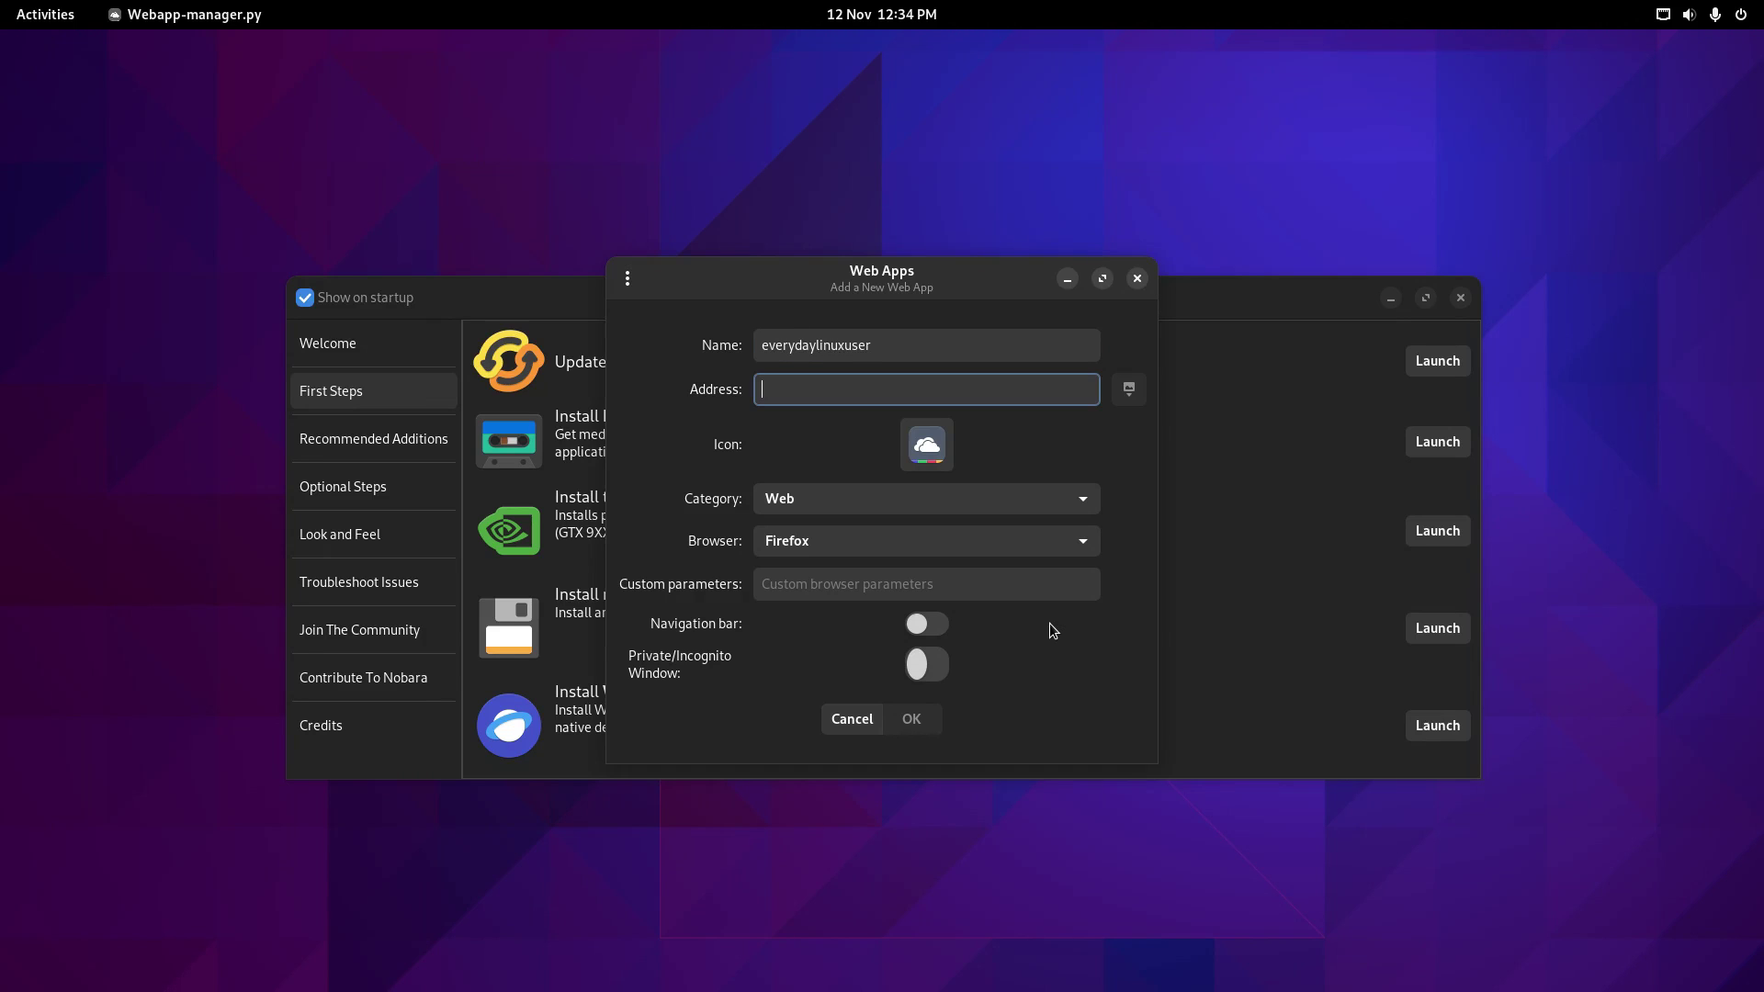
text(h)
key(BackSpace)
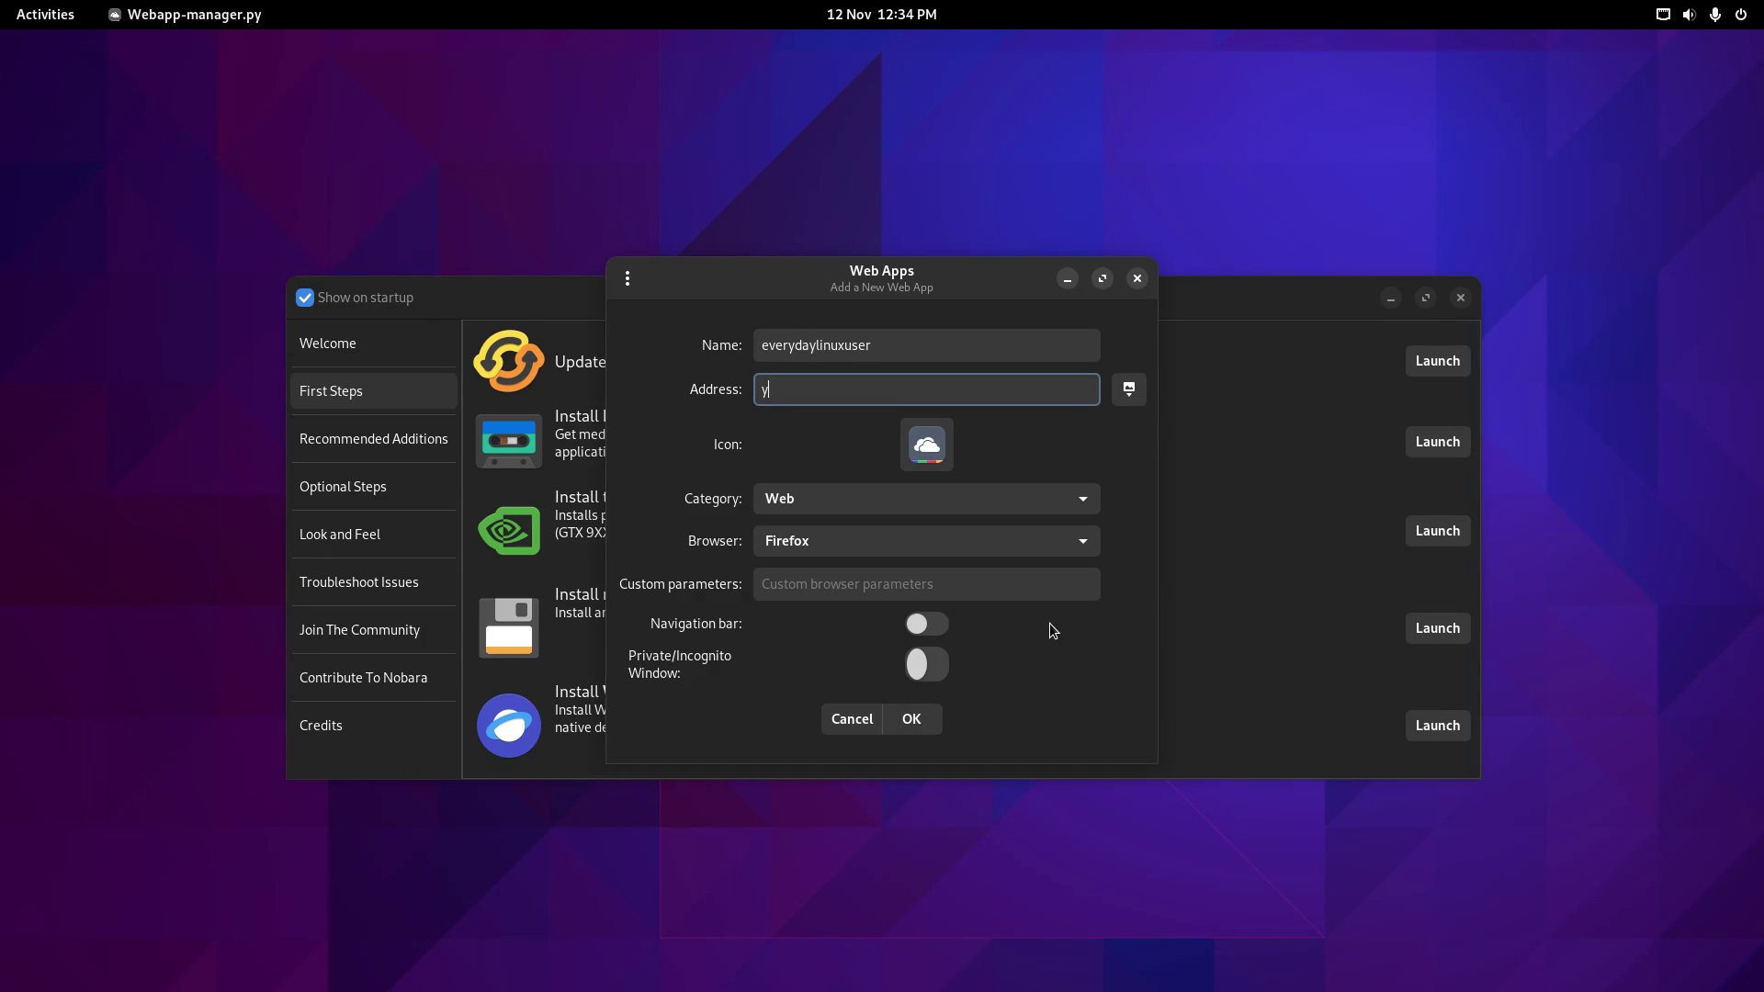
text(https://youtube.com/)
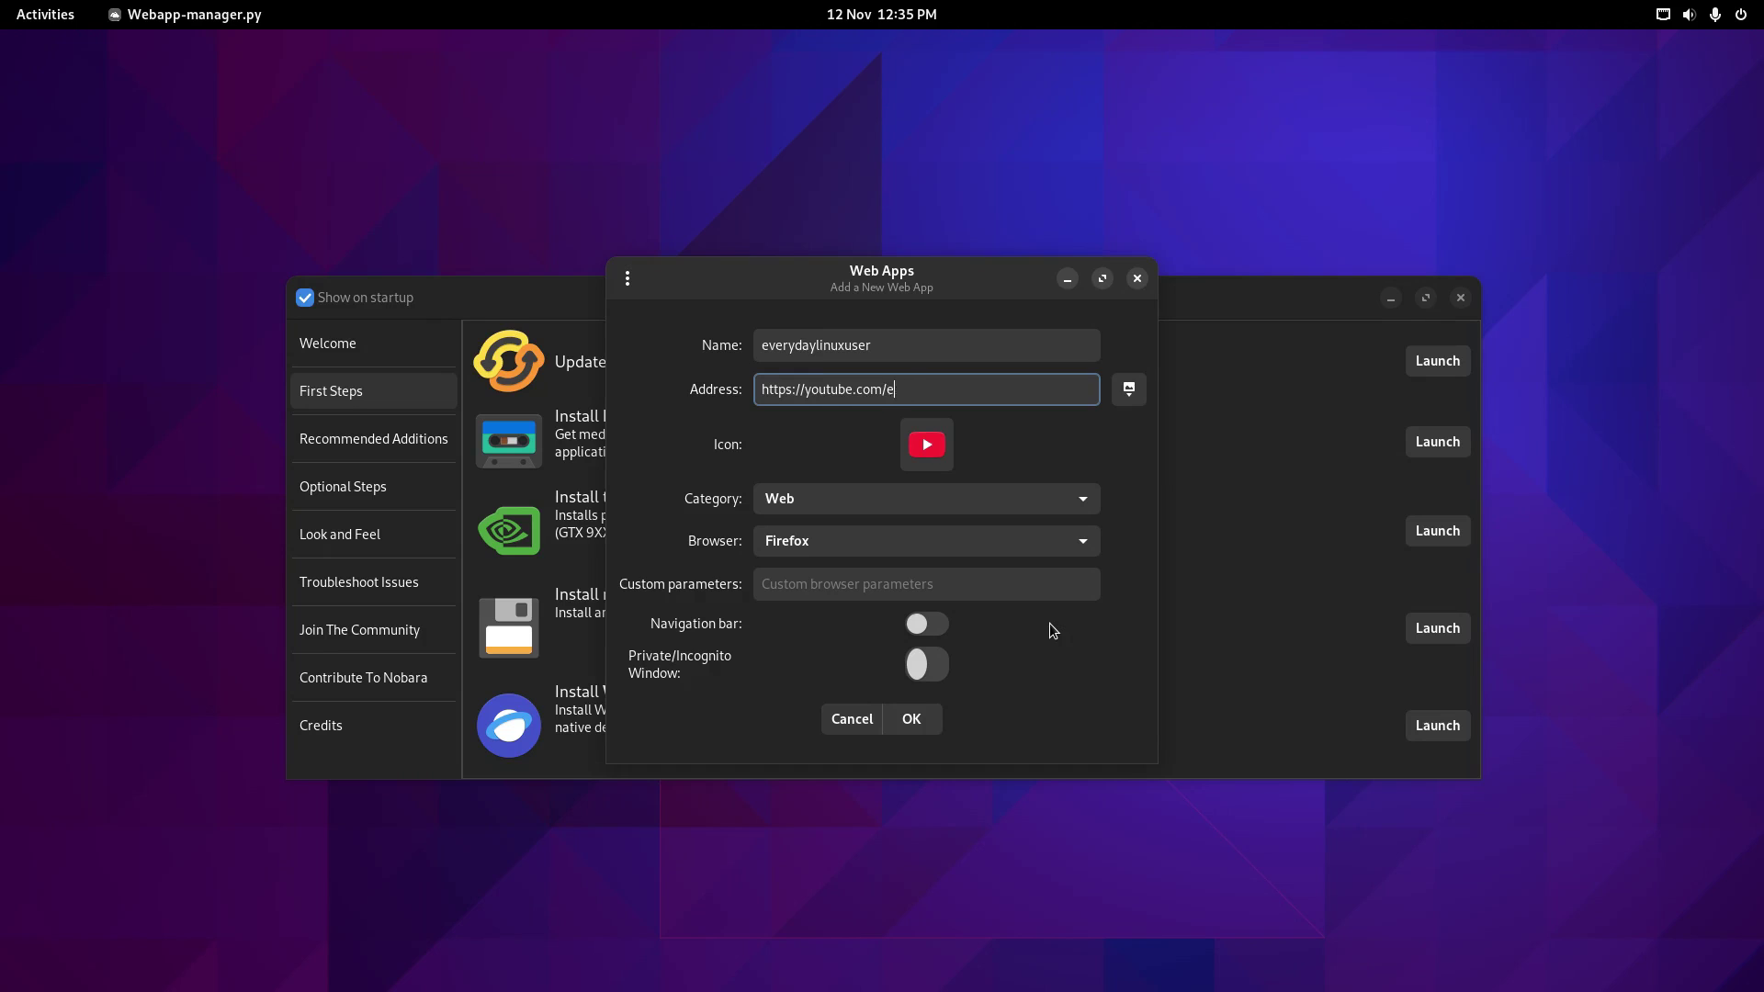
text(@everydaylinuxuser)
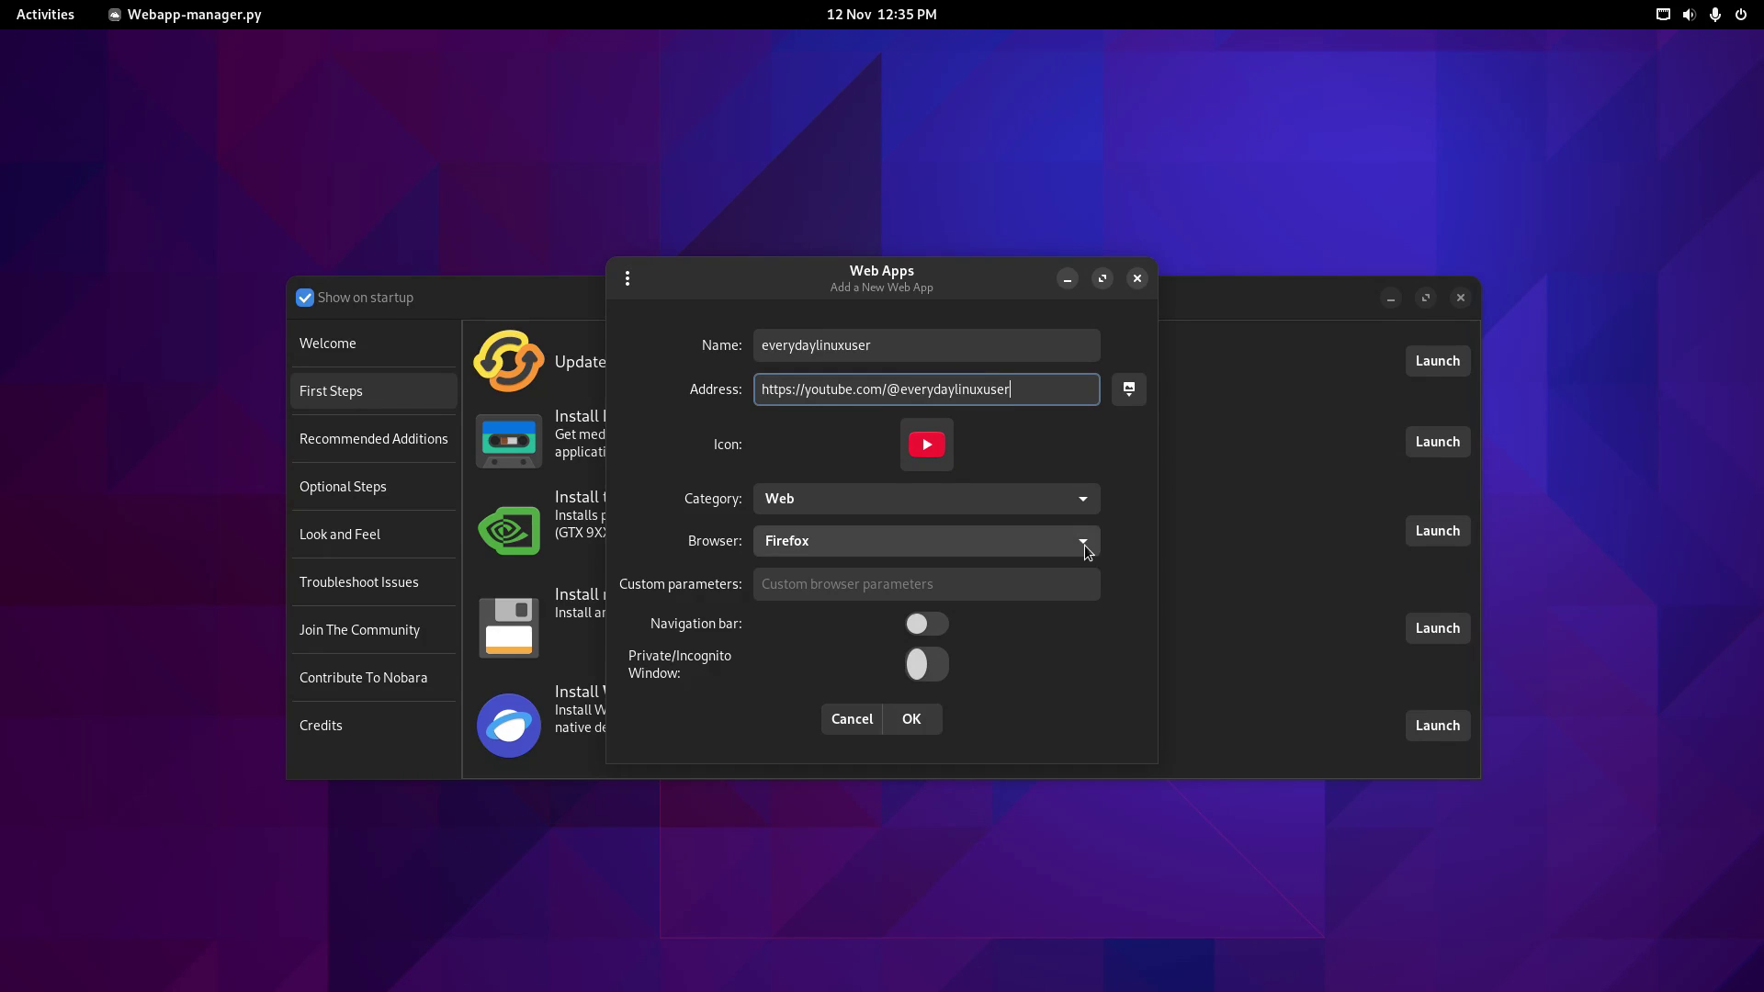
click(924, 722)
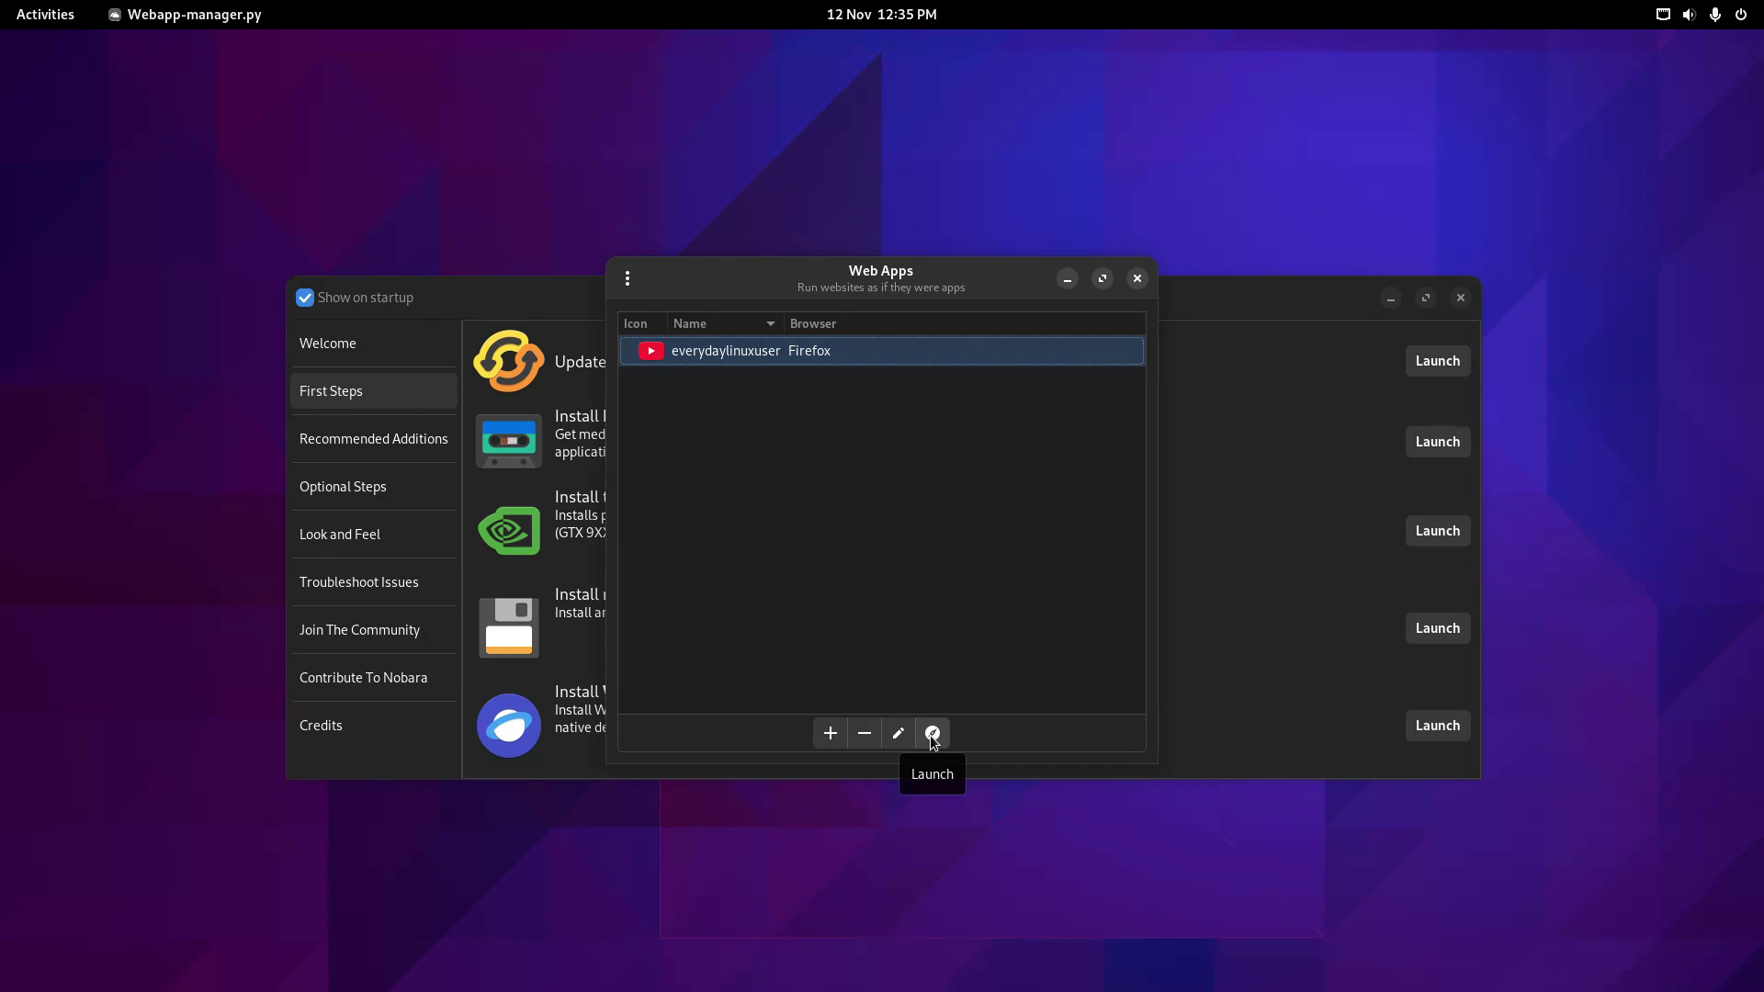
Search the overview for 'everyday', launch the YouTube channel web app, then close its window.
key(super+a)
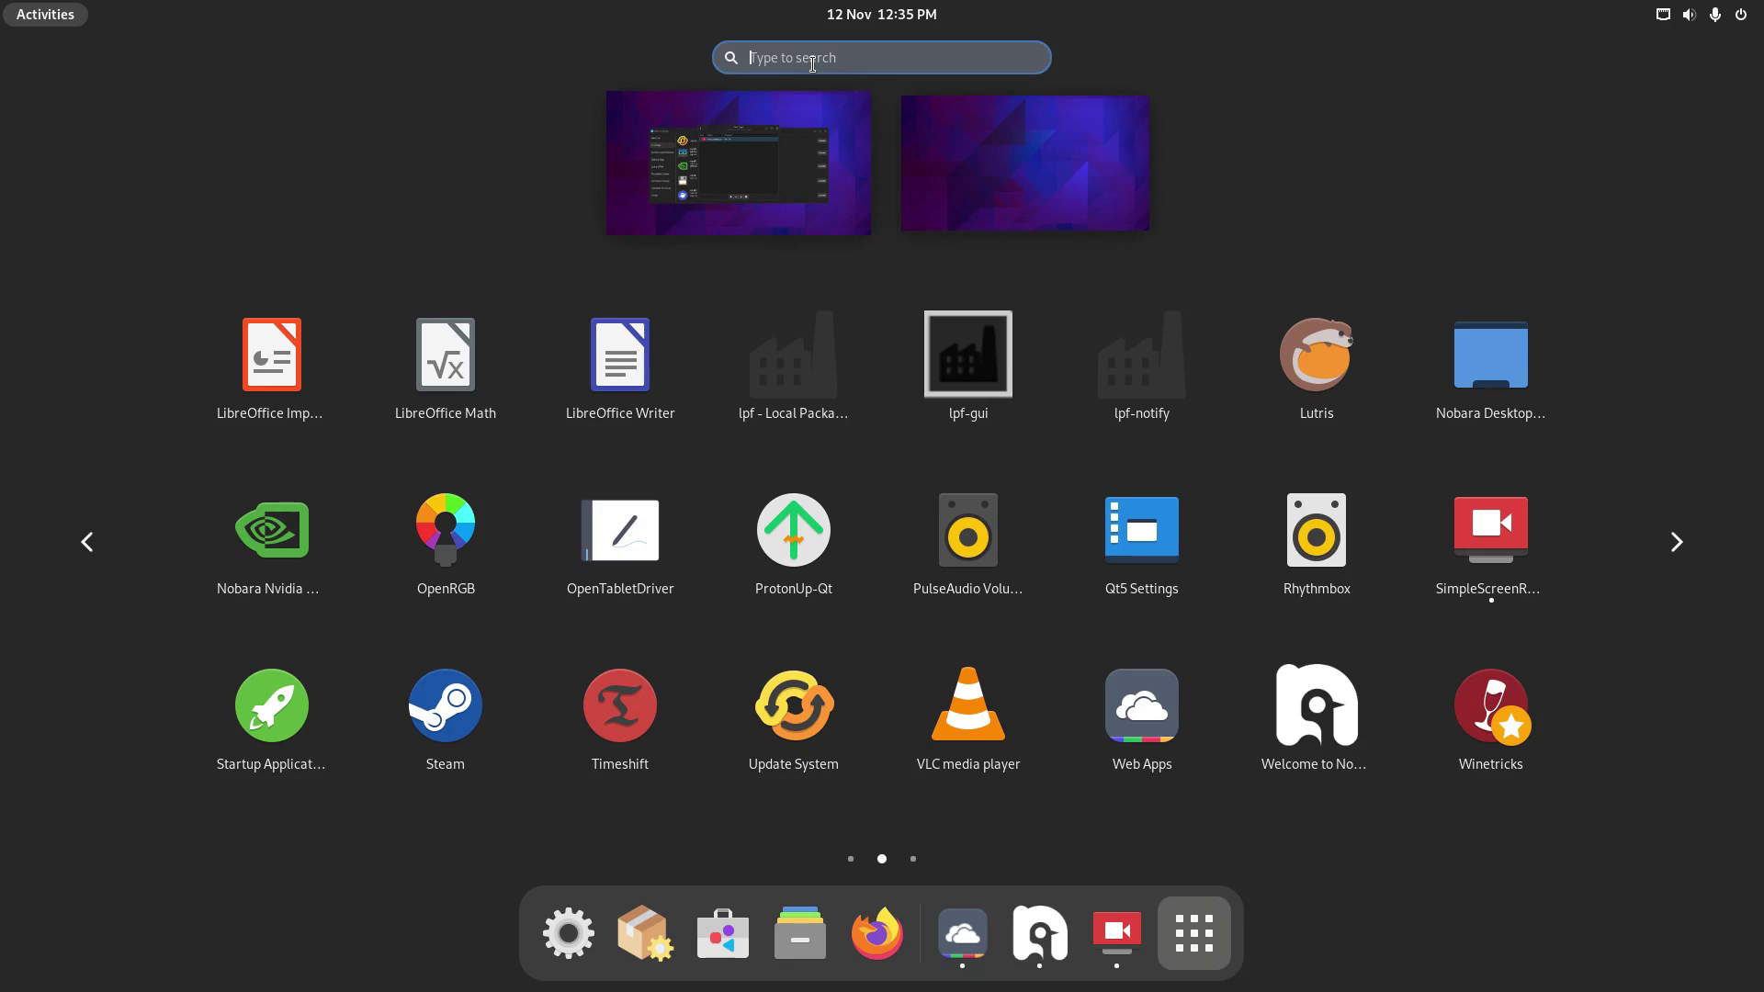
text(everyday)
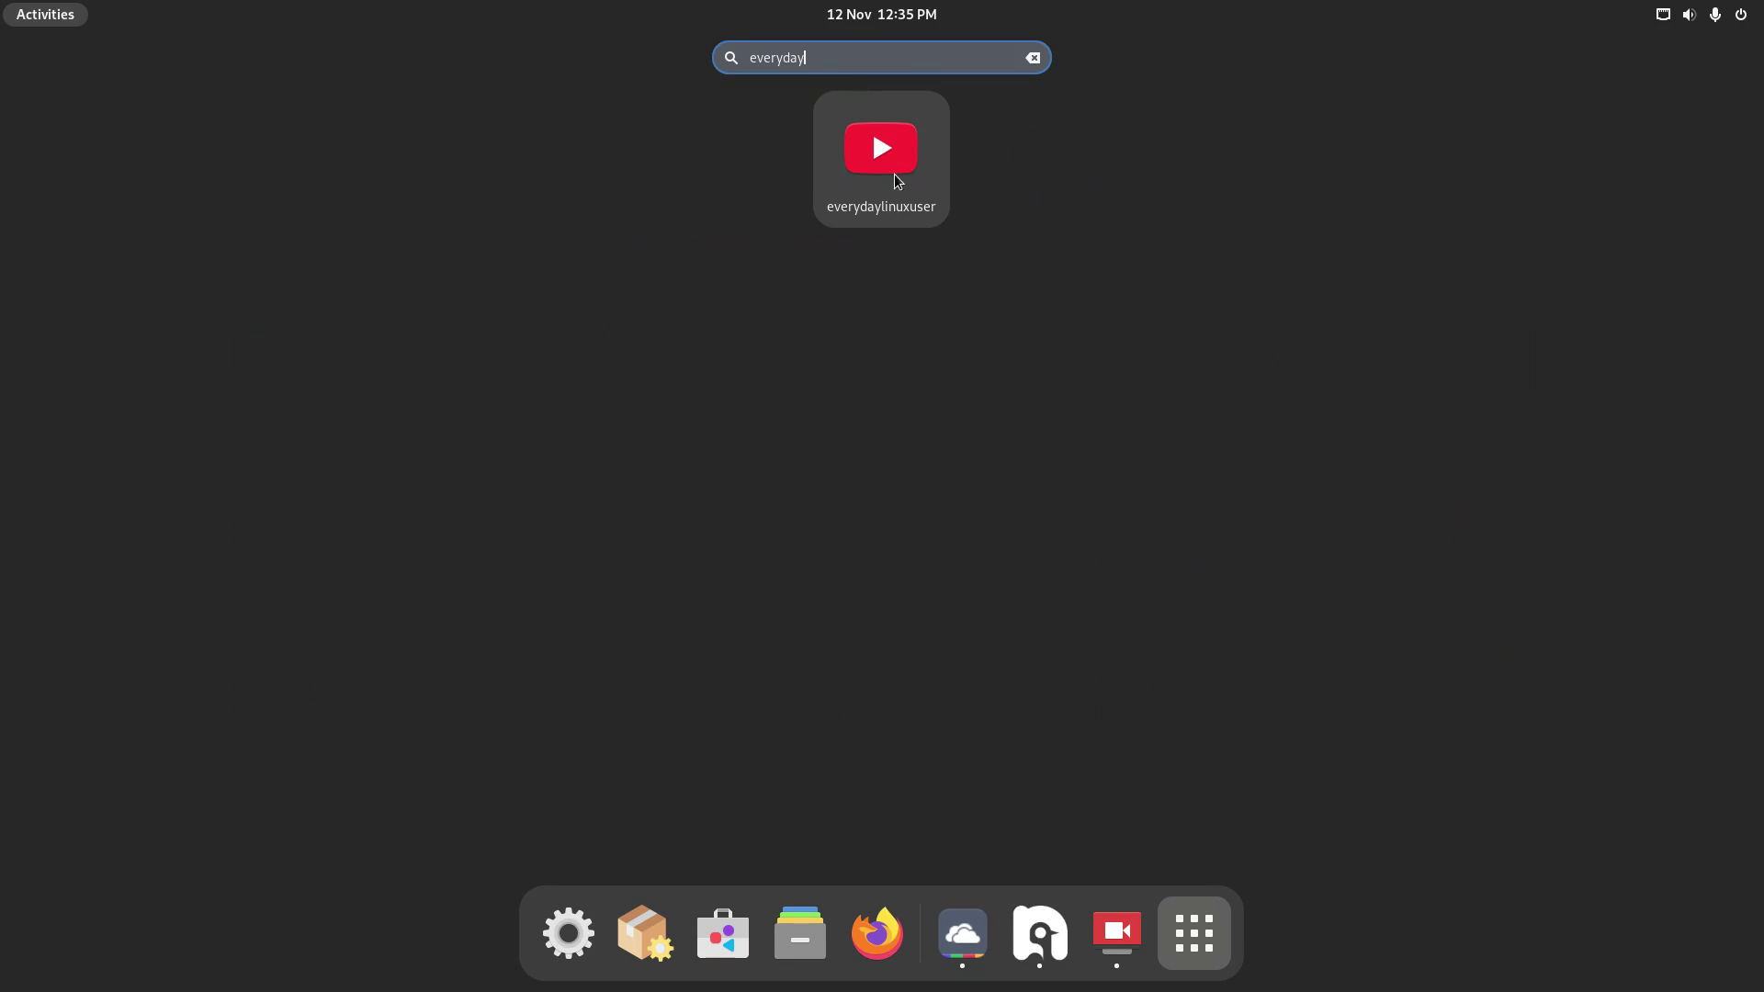
click(875, 153)
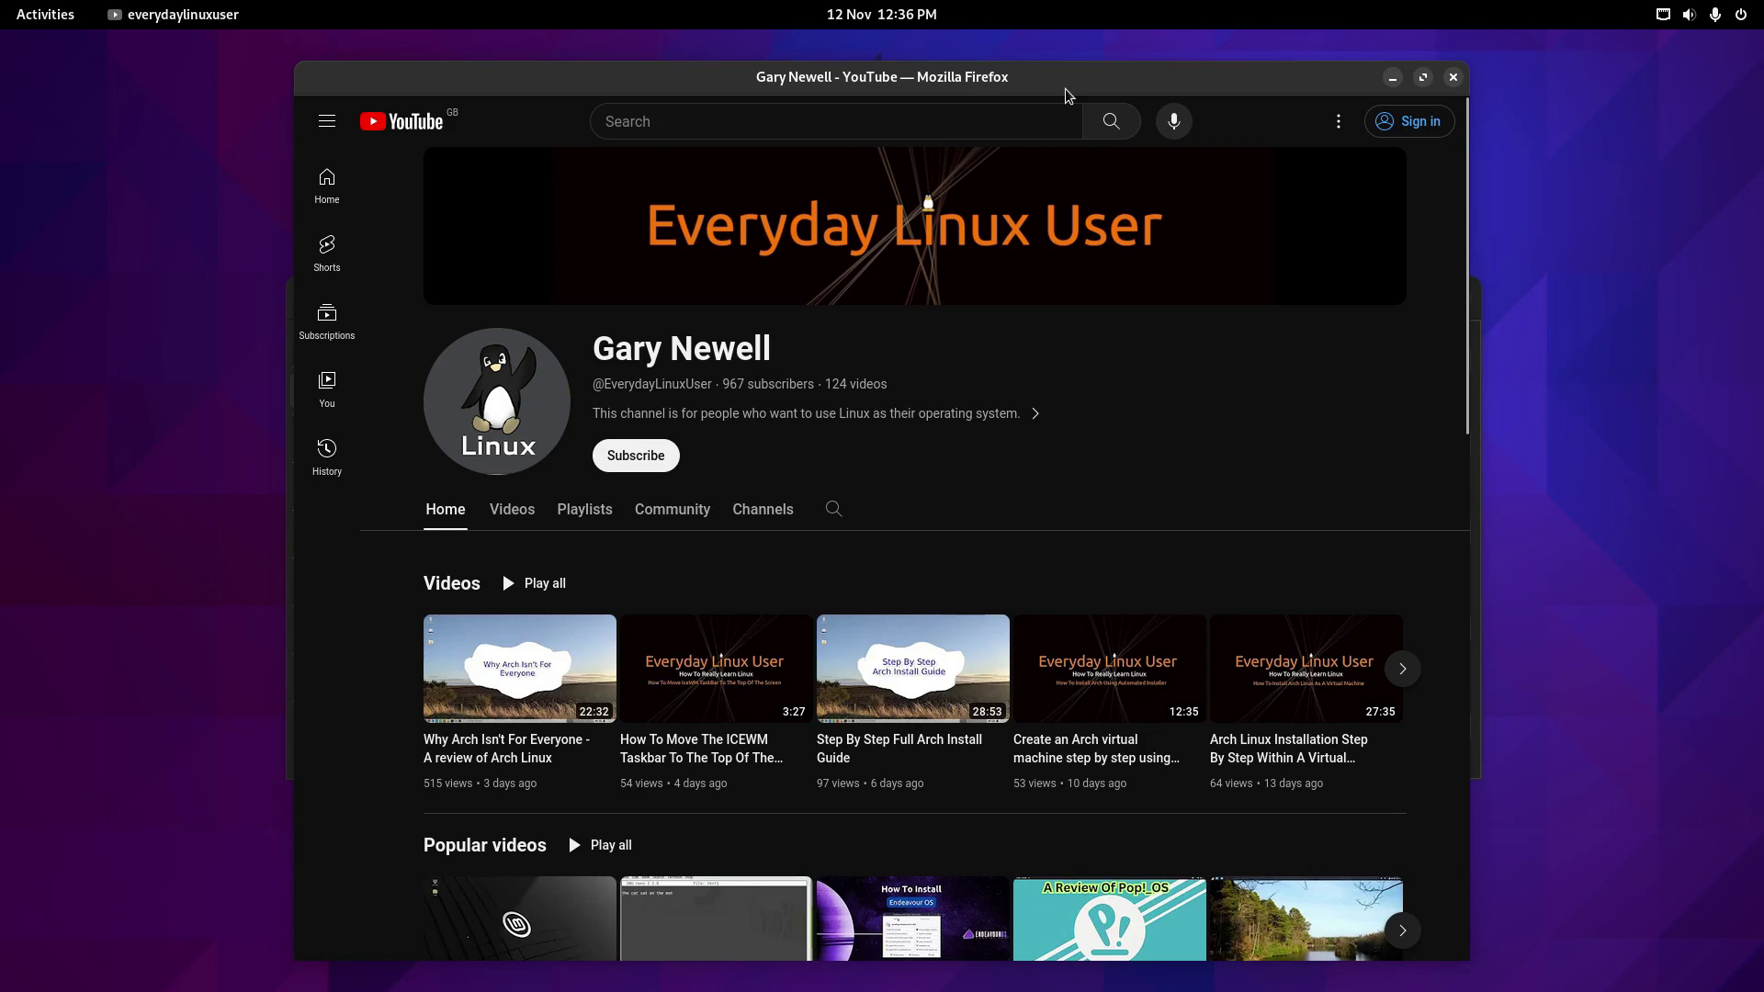
click(1452, 77)
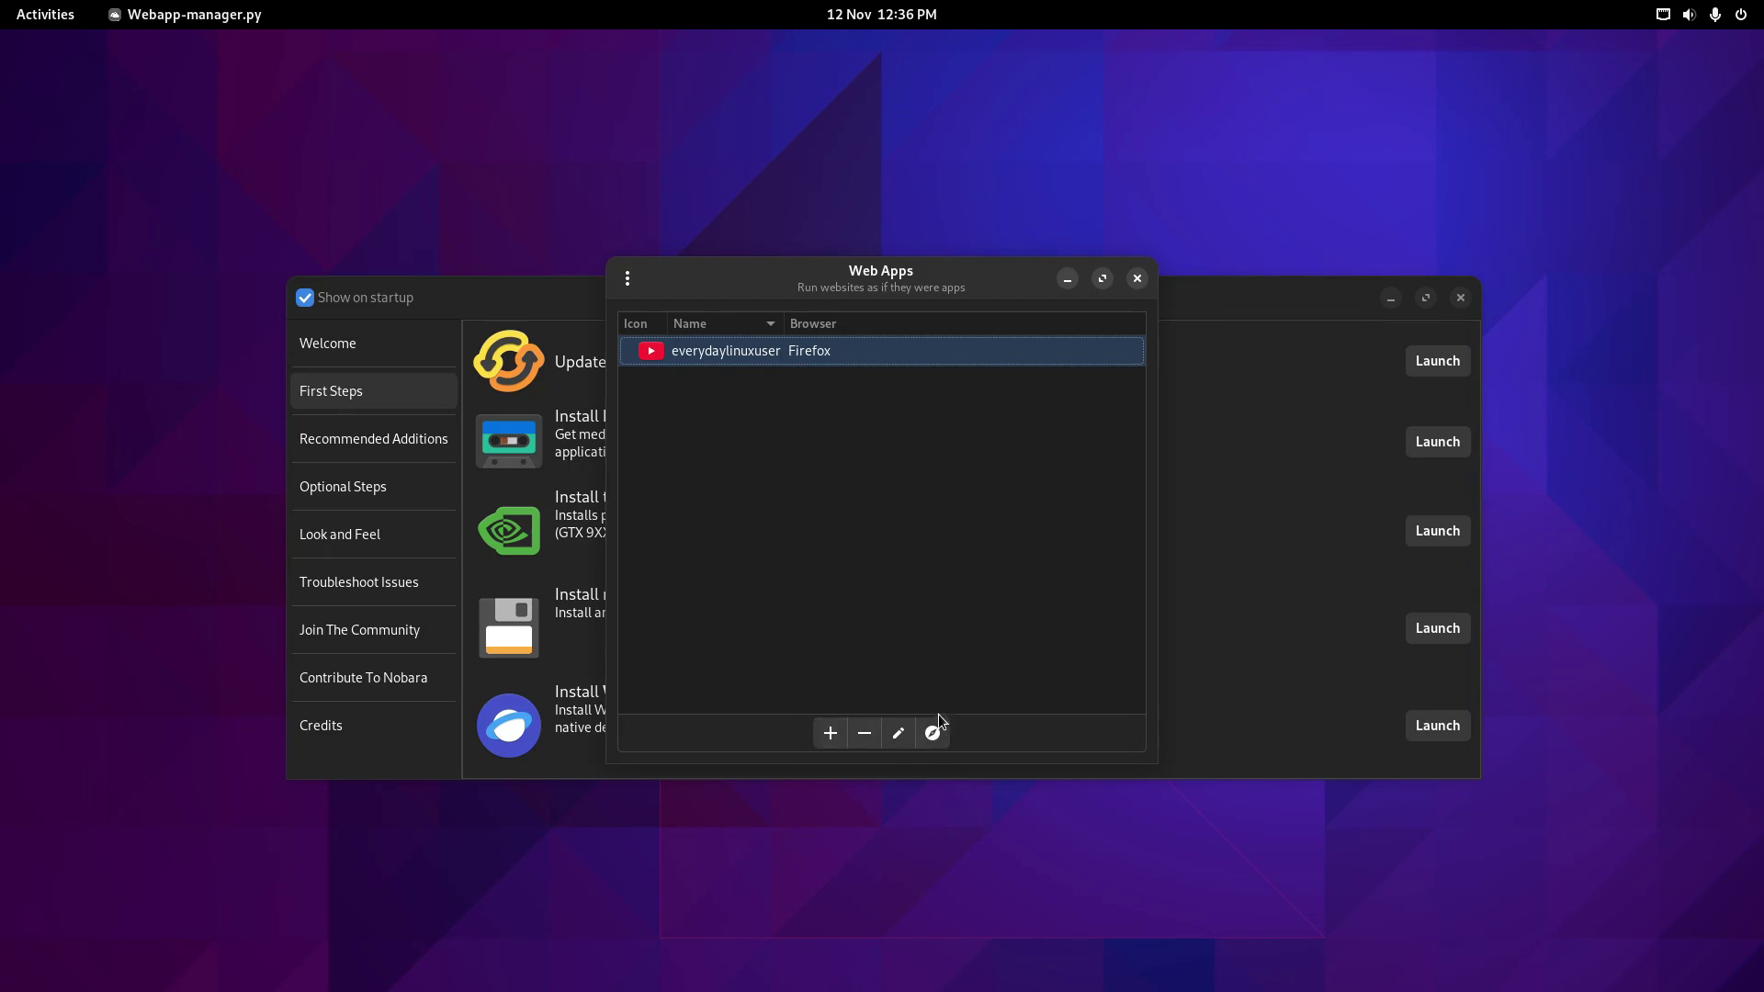
Close the Web Apps manager and install Kdenlive from Recommended Additions.
click(1137, 279)
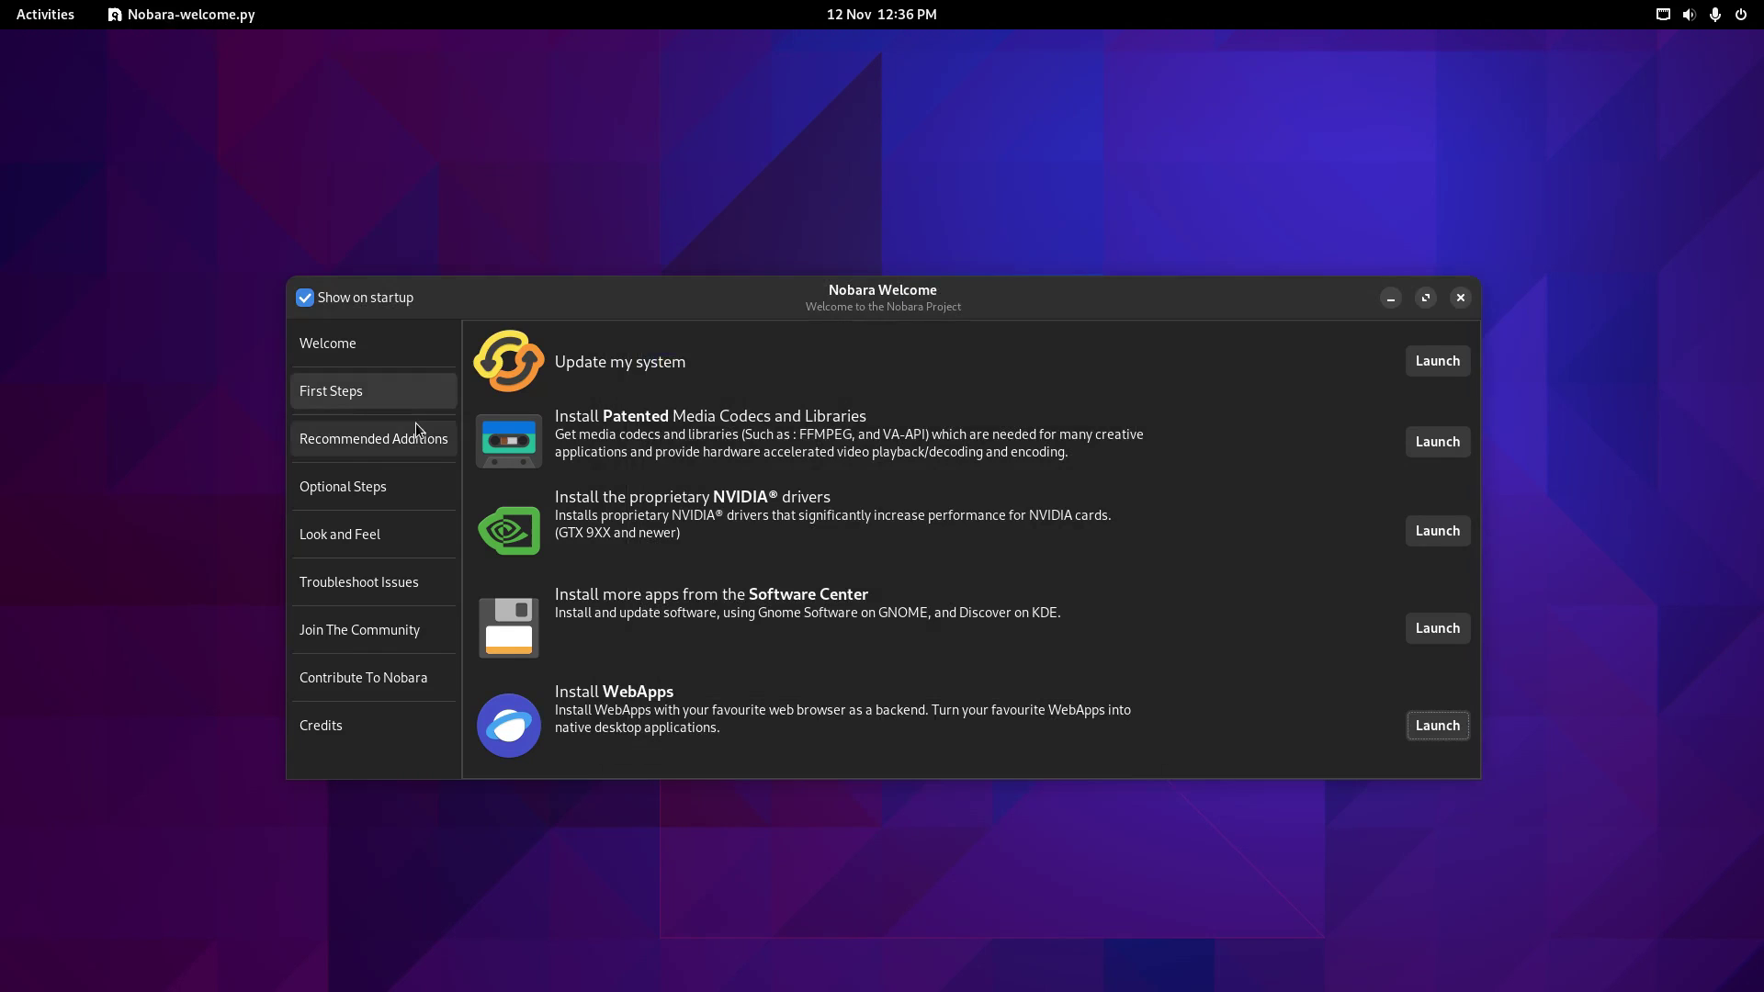
click(373, 438)
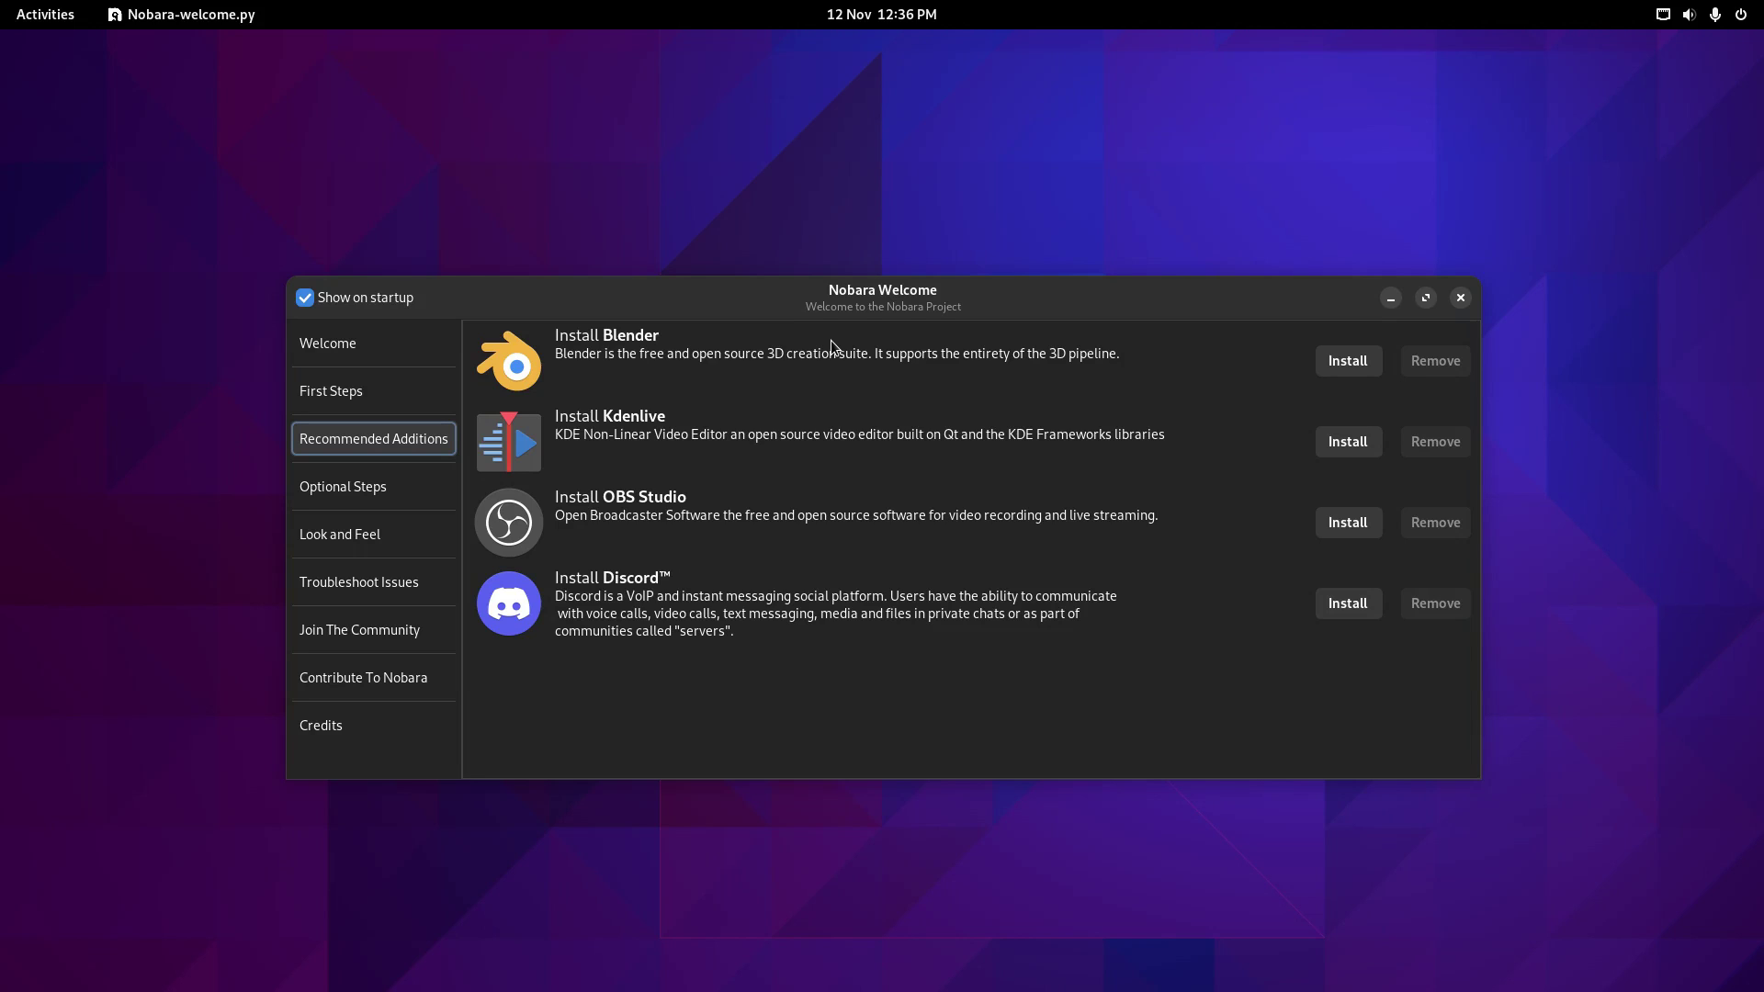
click(1333, 449)
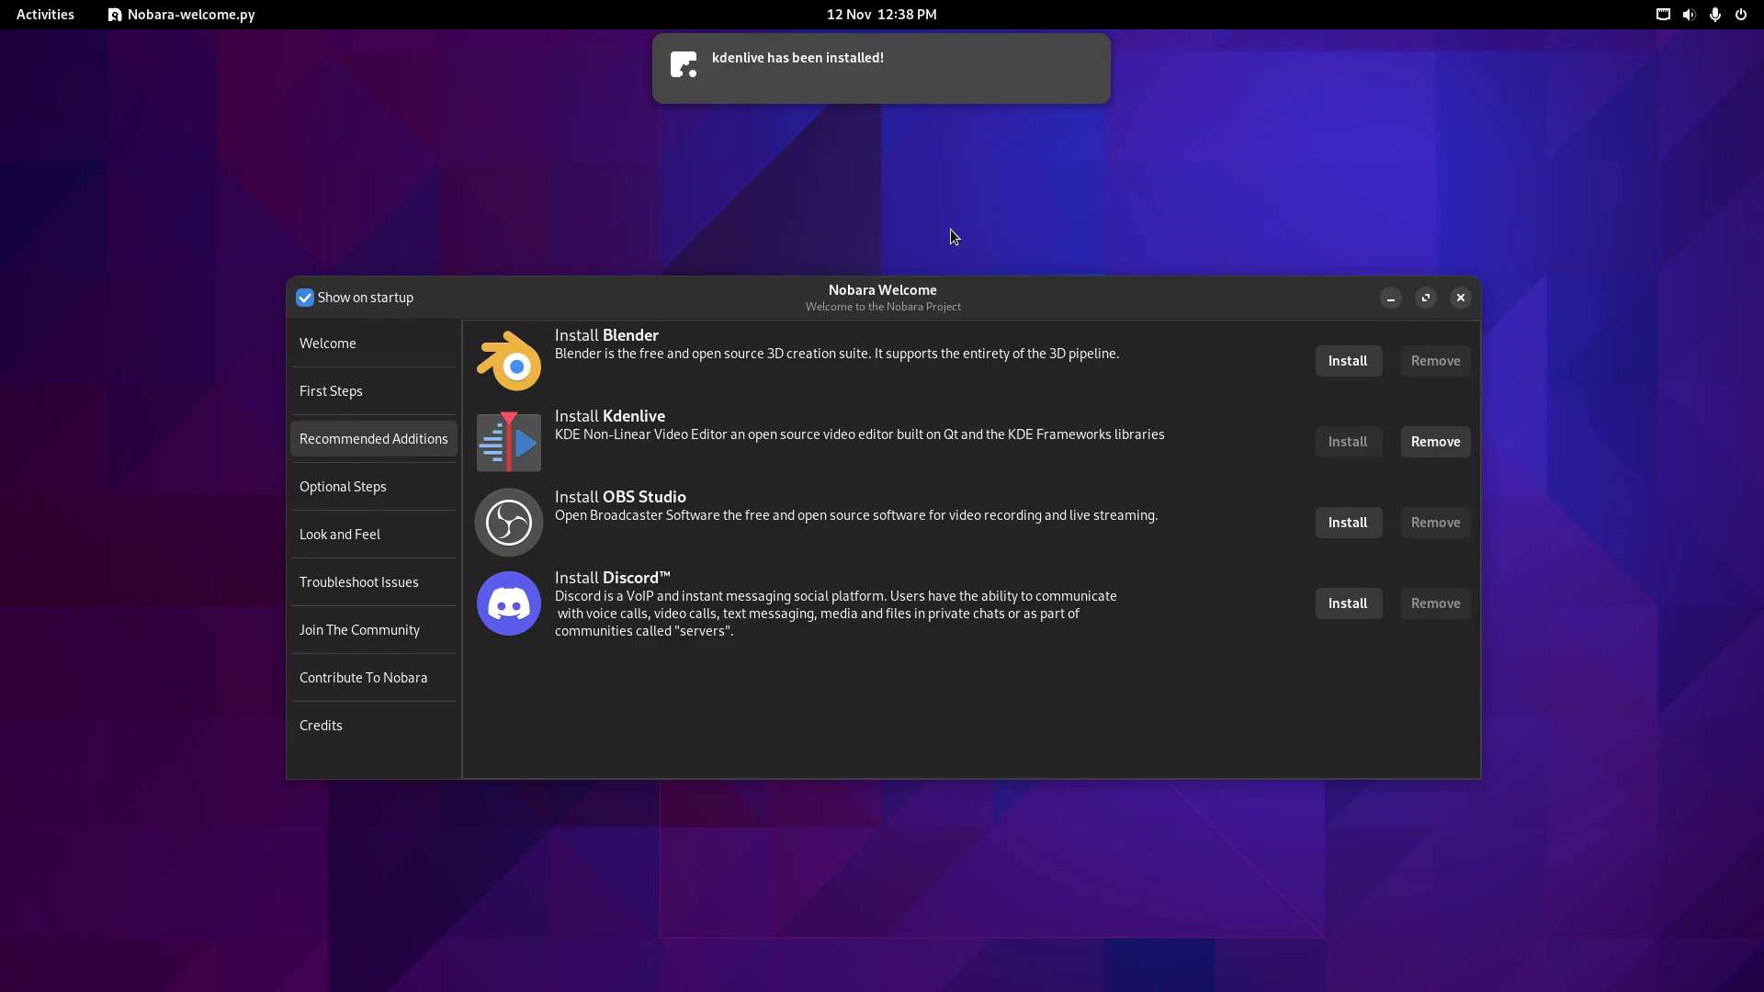
key(super+a)
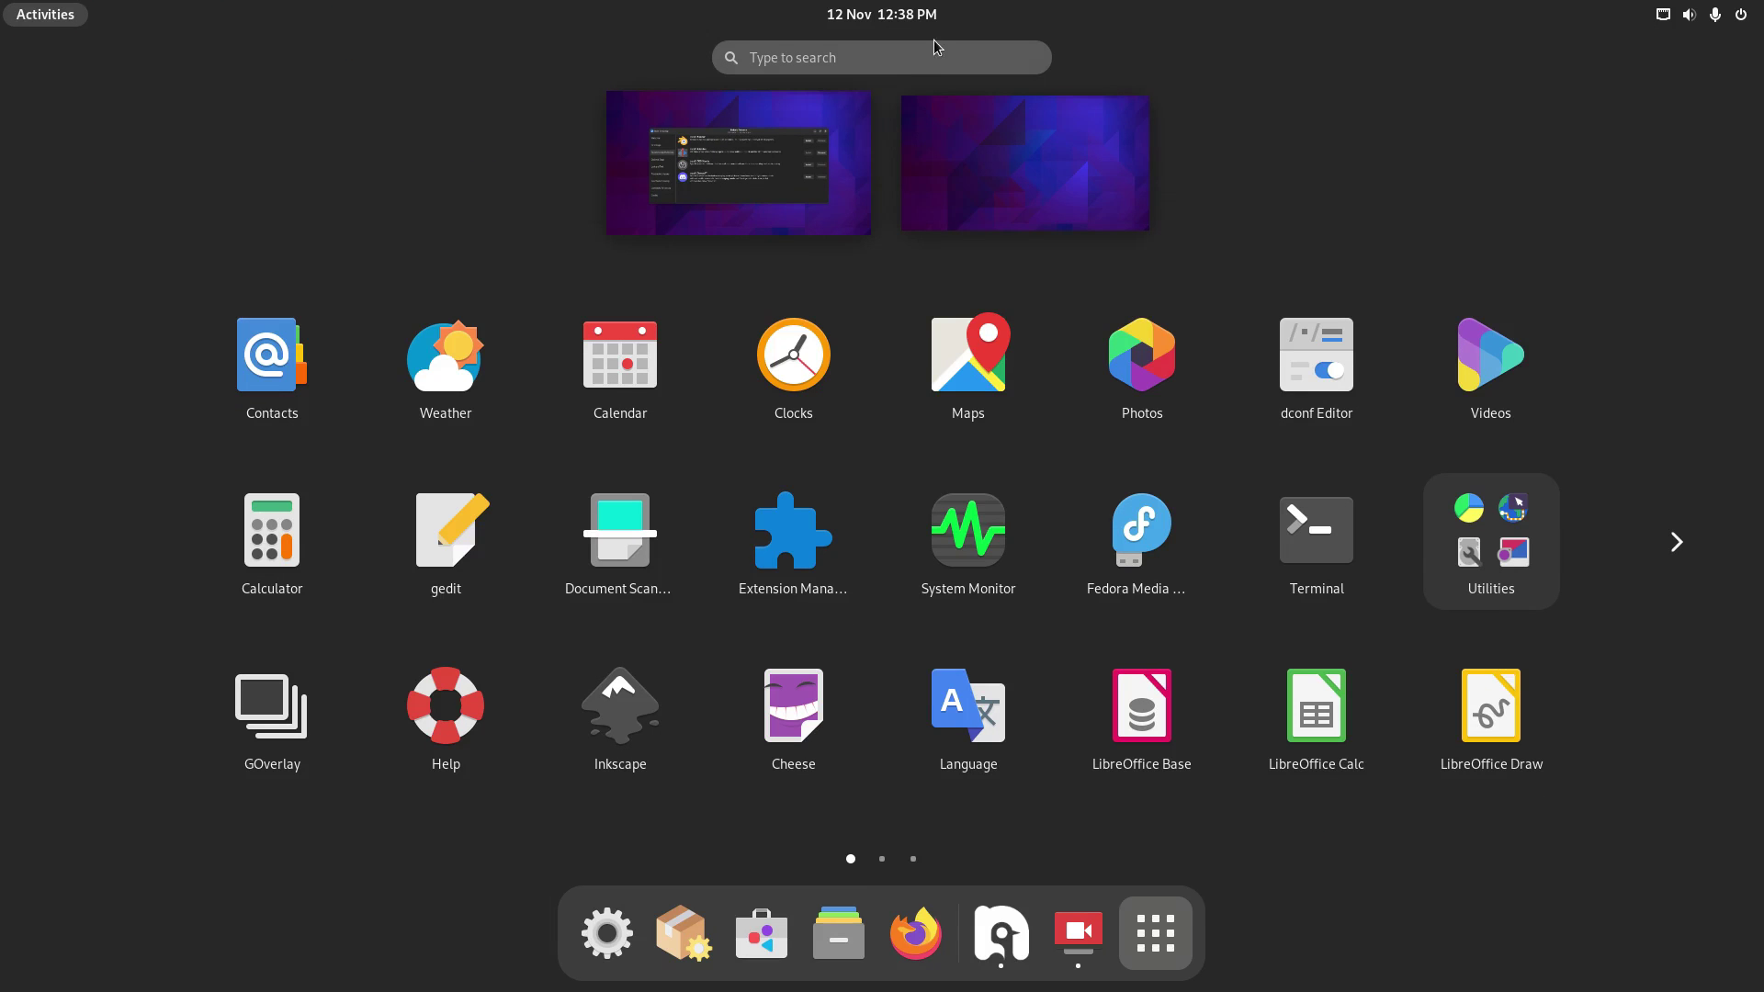
Launch Kdenlive from an overview search for 'kden', then close it once it opens.
click(918, 64)
text(kden)
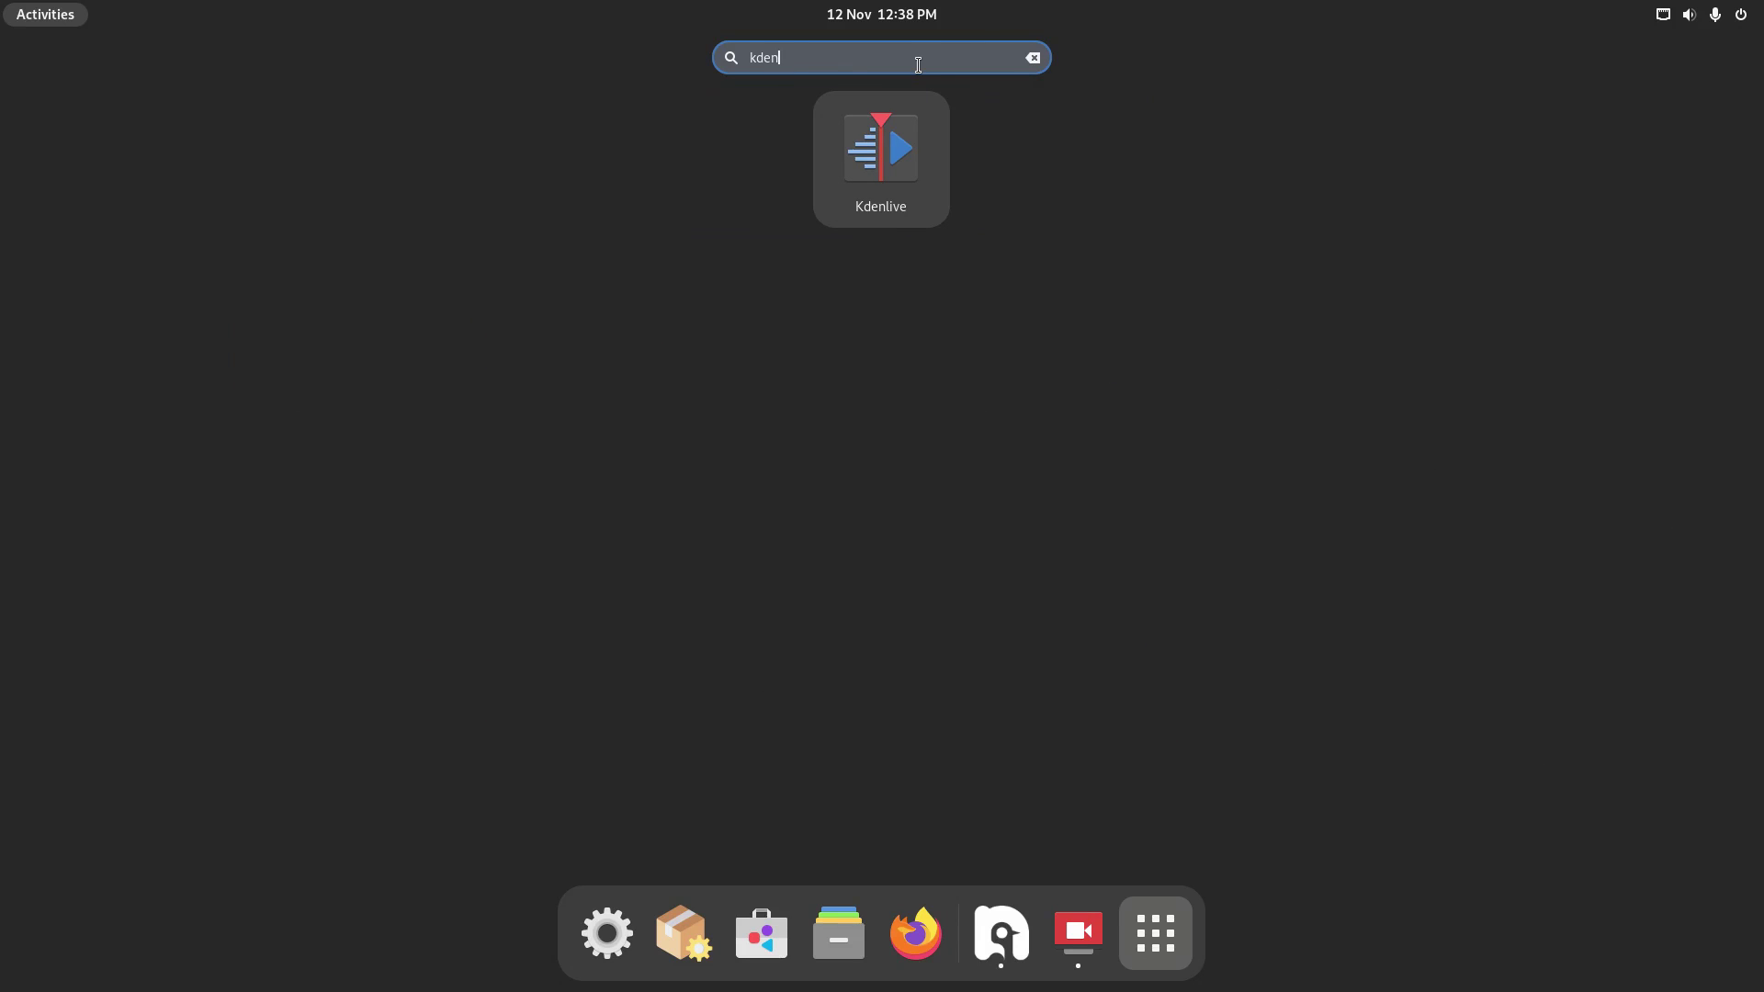
click(891, 138)
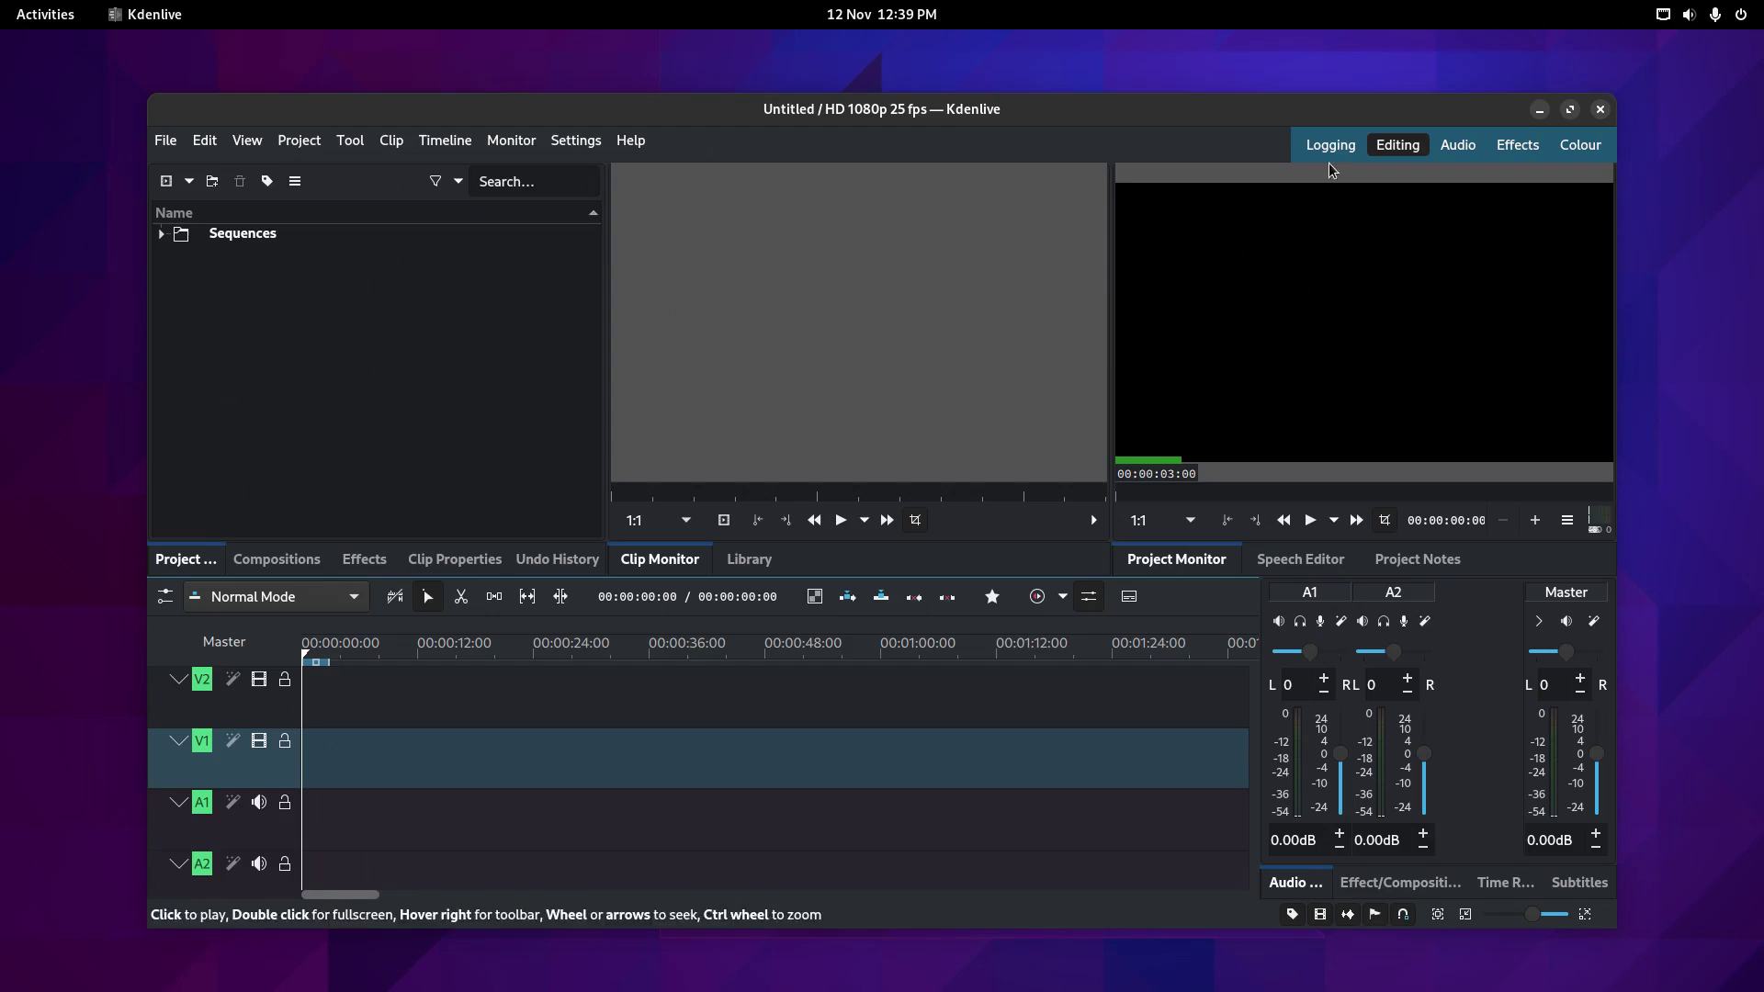
click(1600, 114)
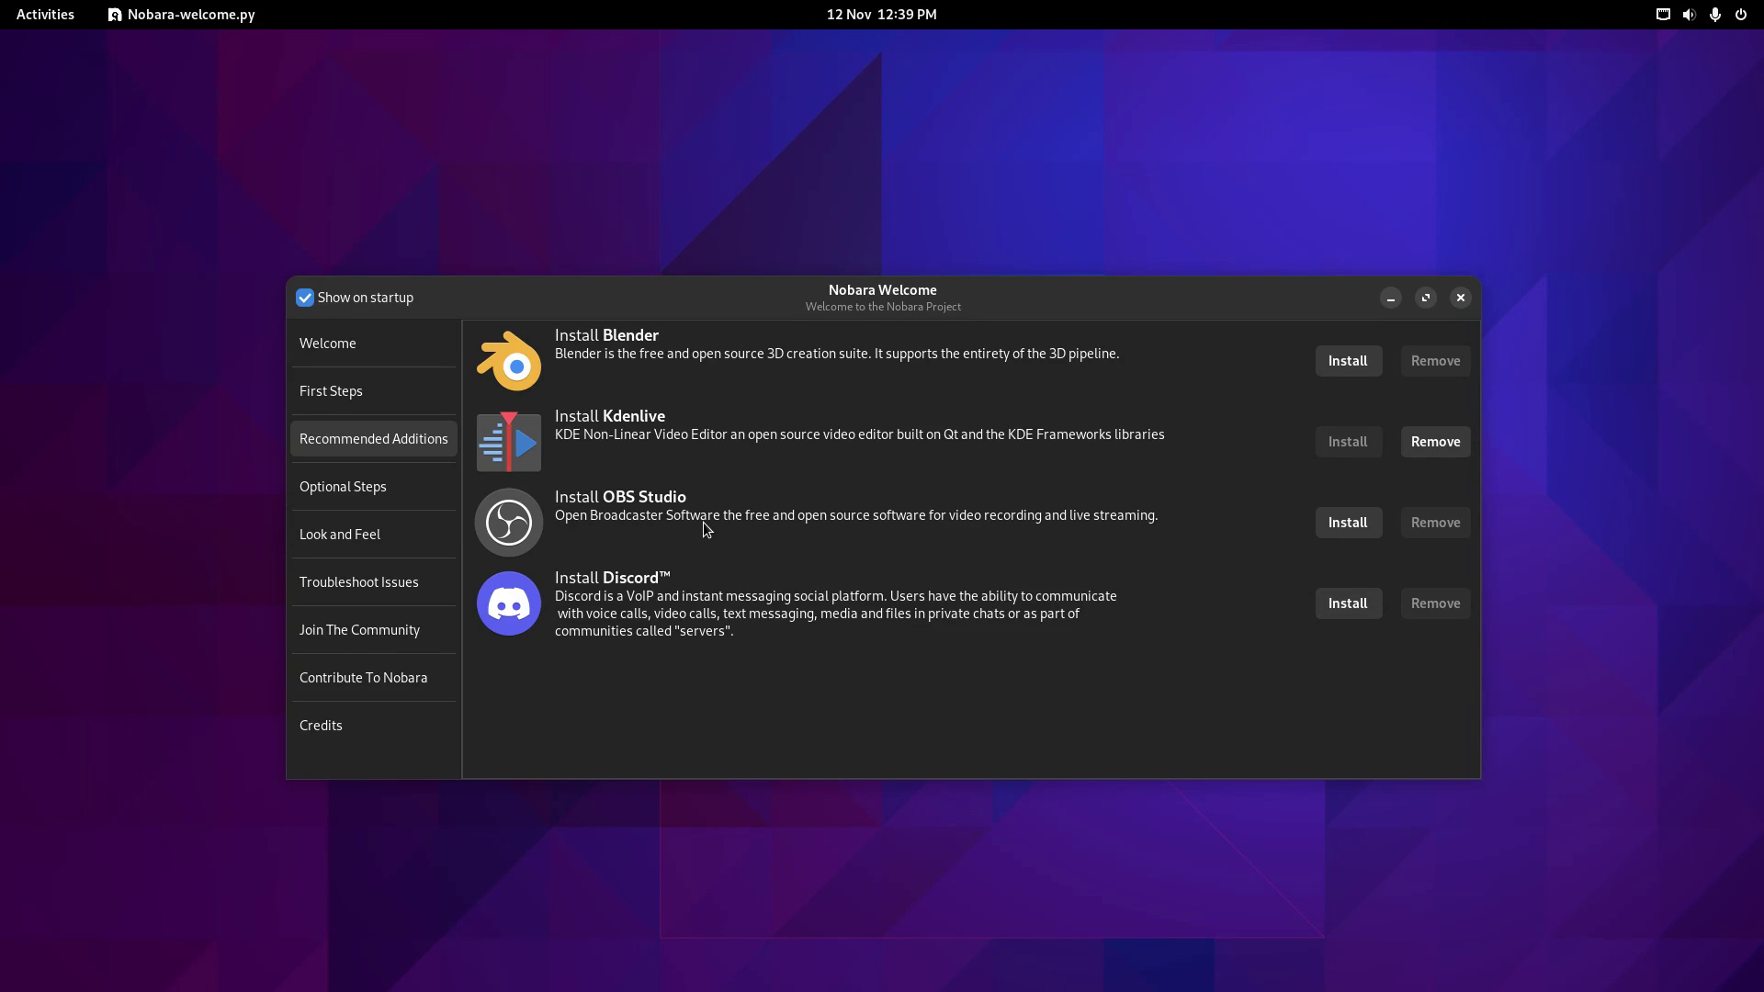
Open the Optional Steps page with AMD, XONE, DaVinci Resolve Fixups and Proton-GE installs.
click(382, 494)
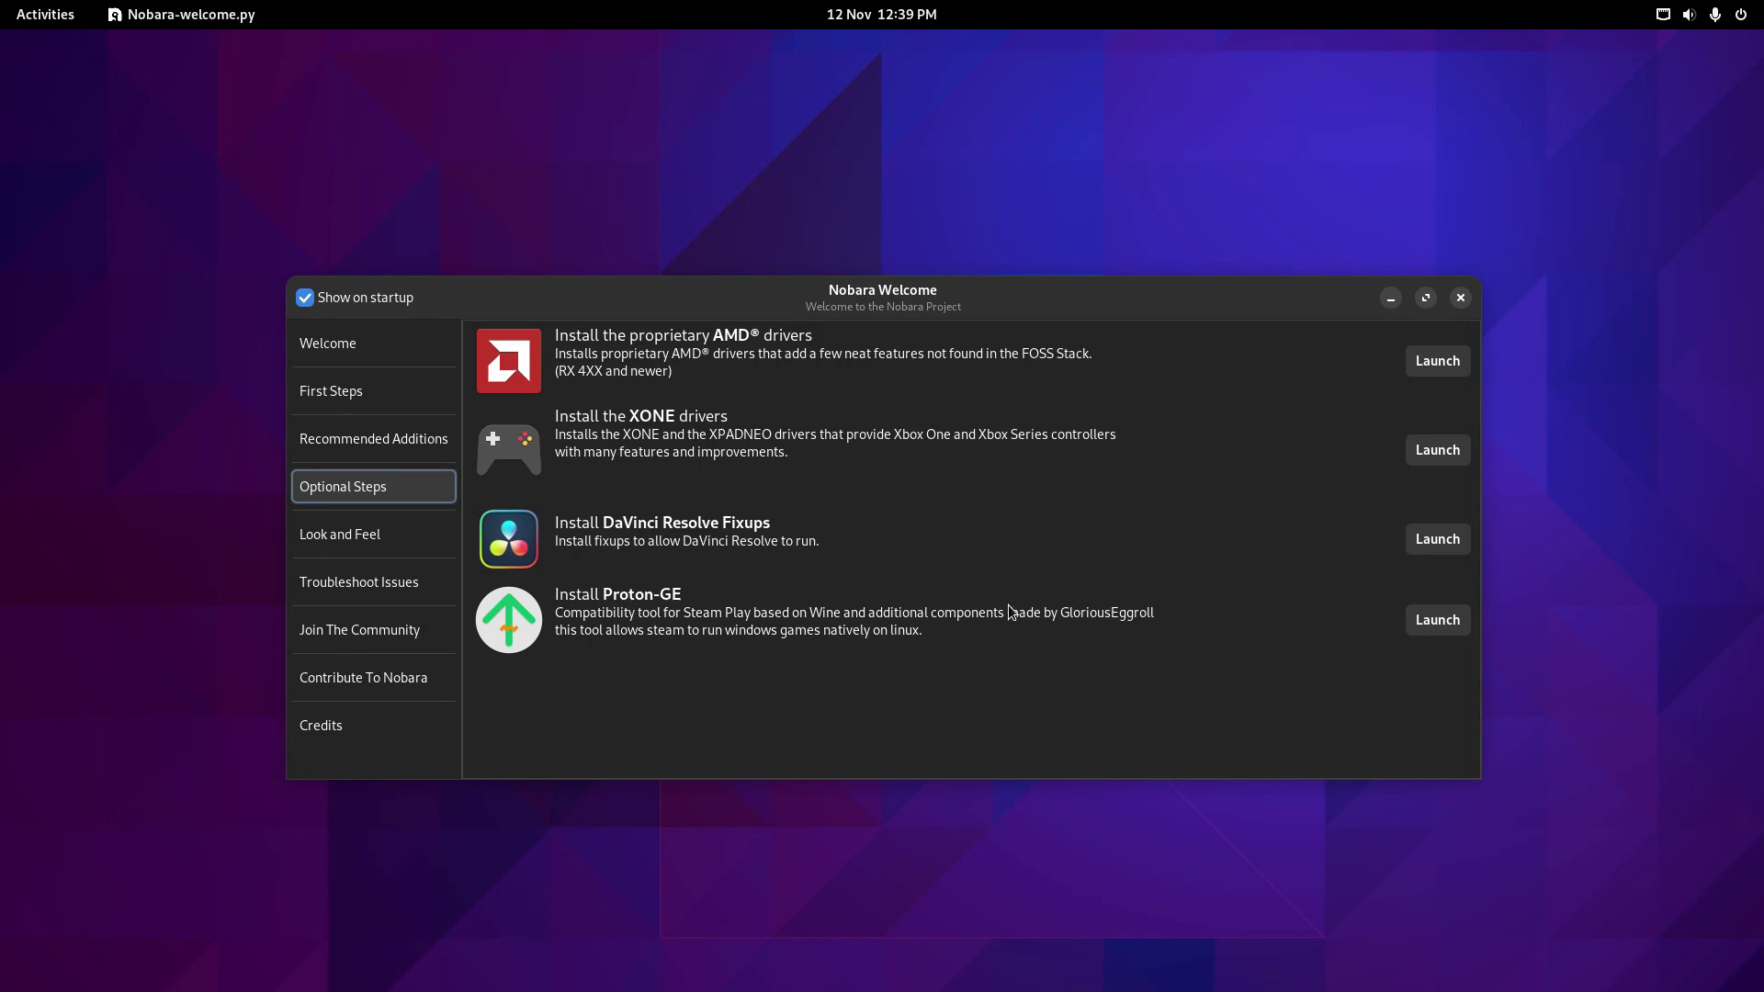
Review the GDM, SDDM and LightDM login manager choices under Look and Feel, then cancel.
click(369, 536)
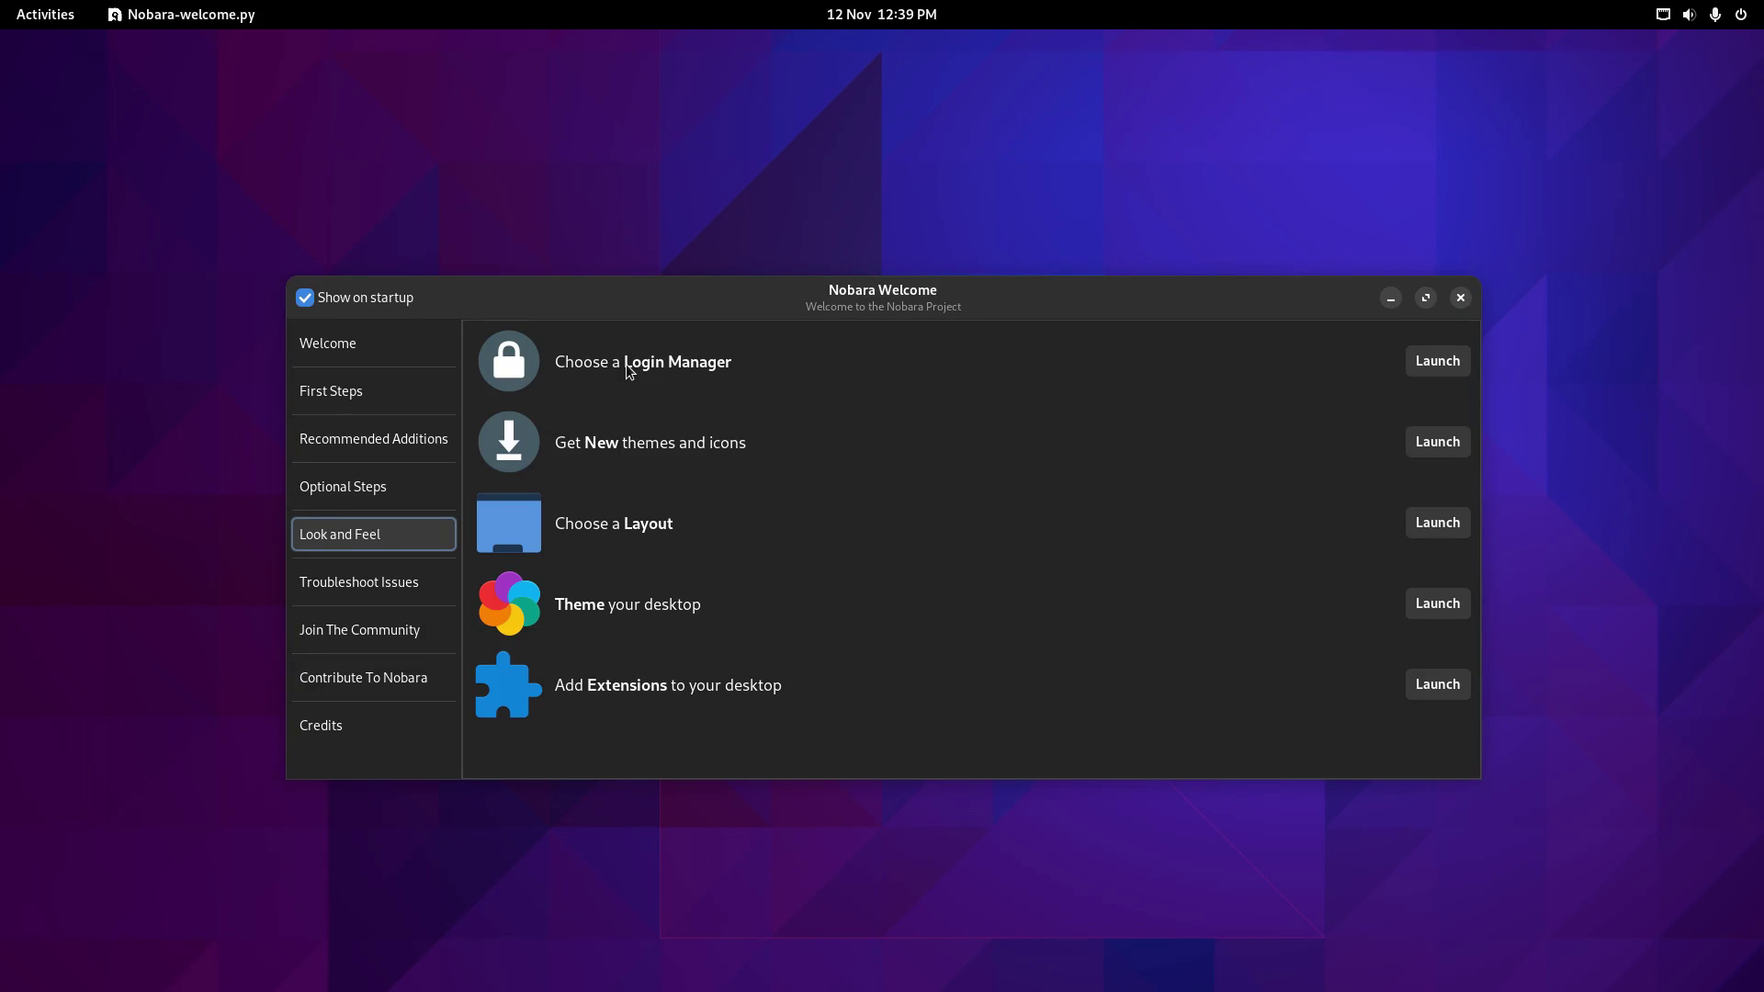
click(1445, 365)
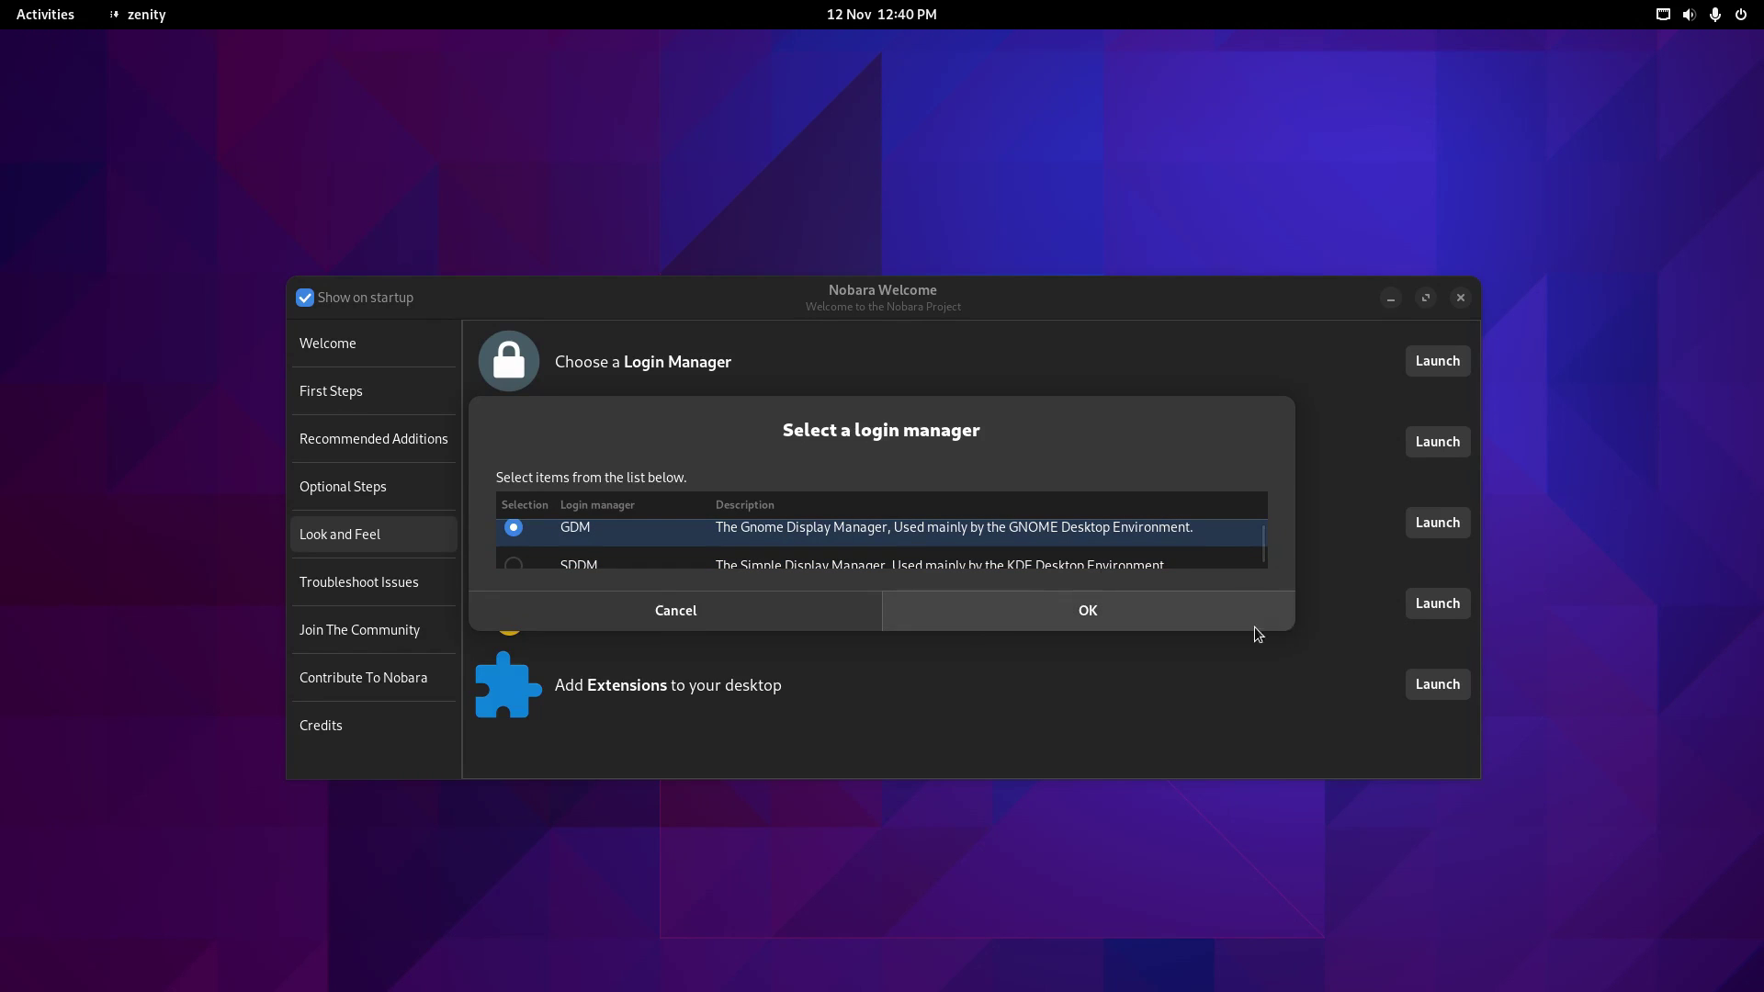
scroll(929, 534, down, 1)
scroll(929, 536, down, 1)
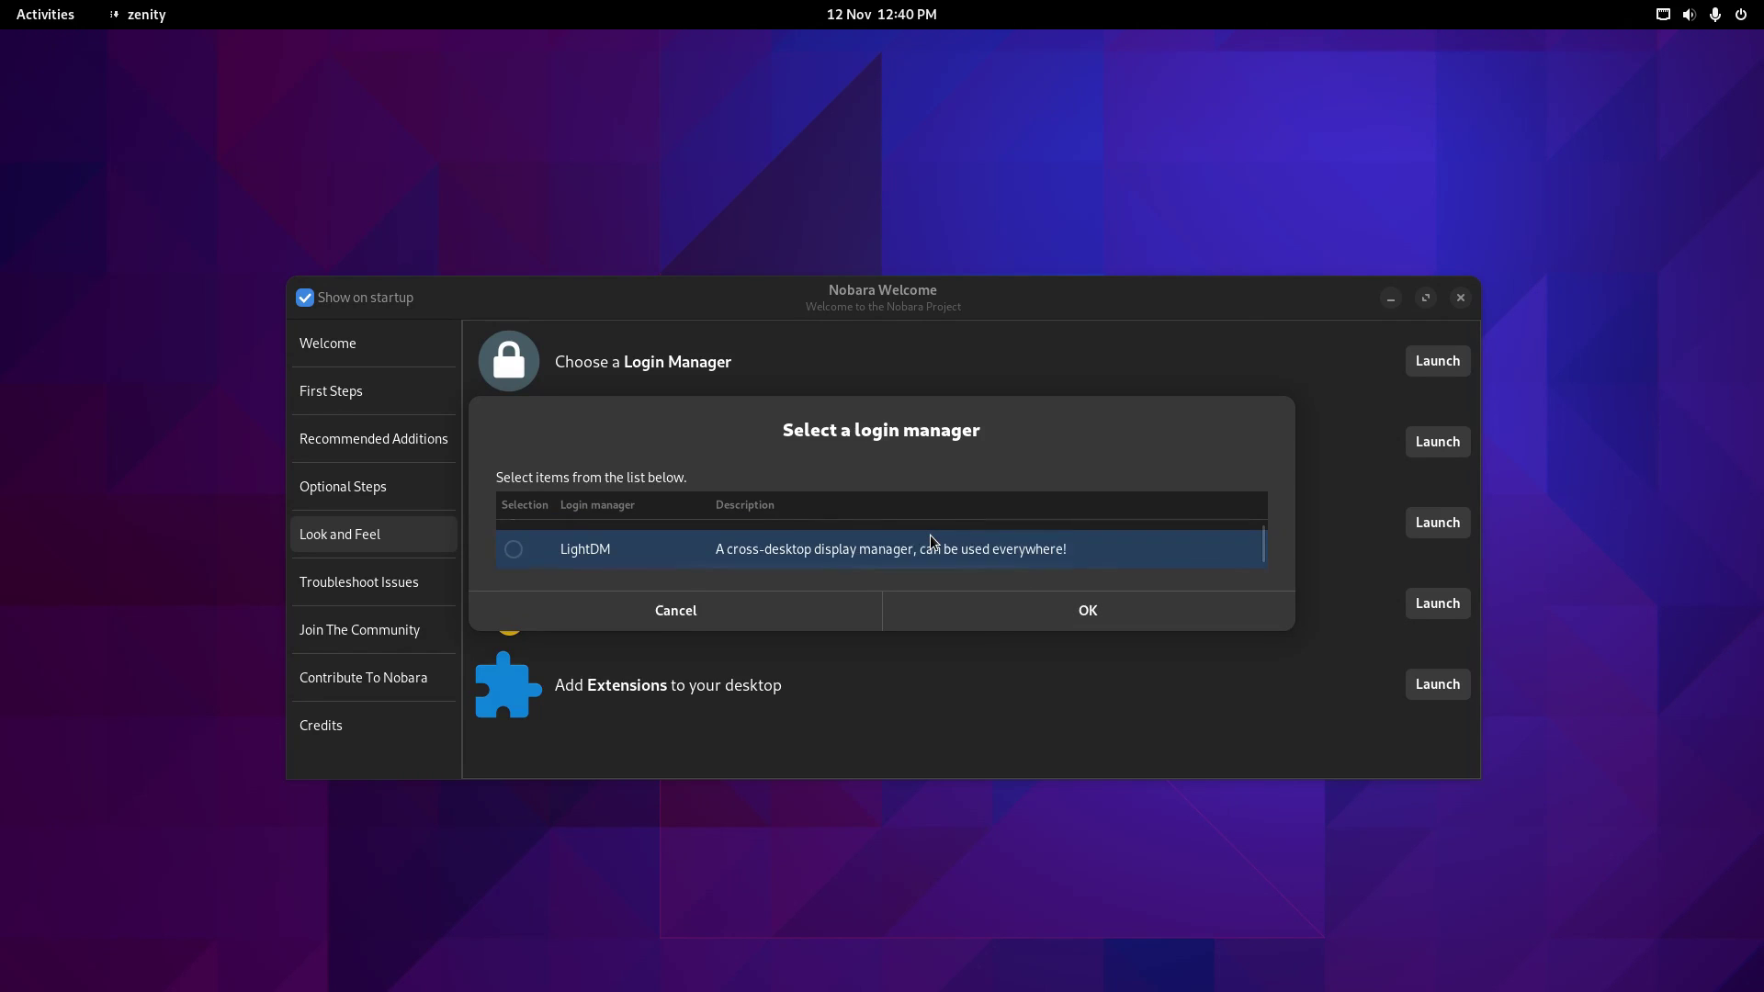
scroll(930, 542, up, 2)
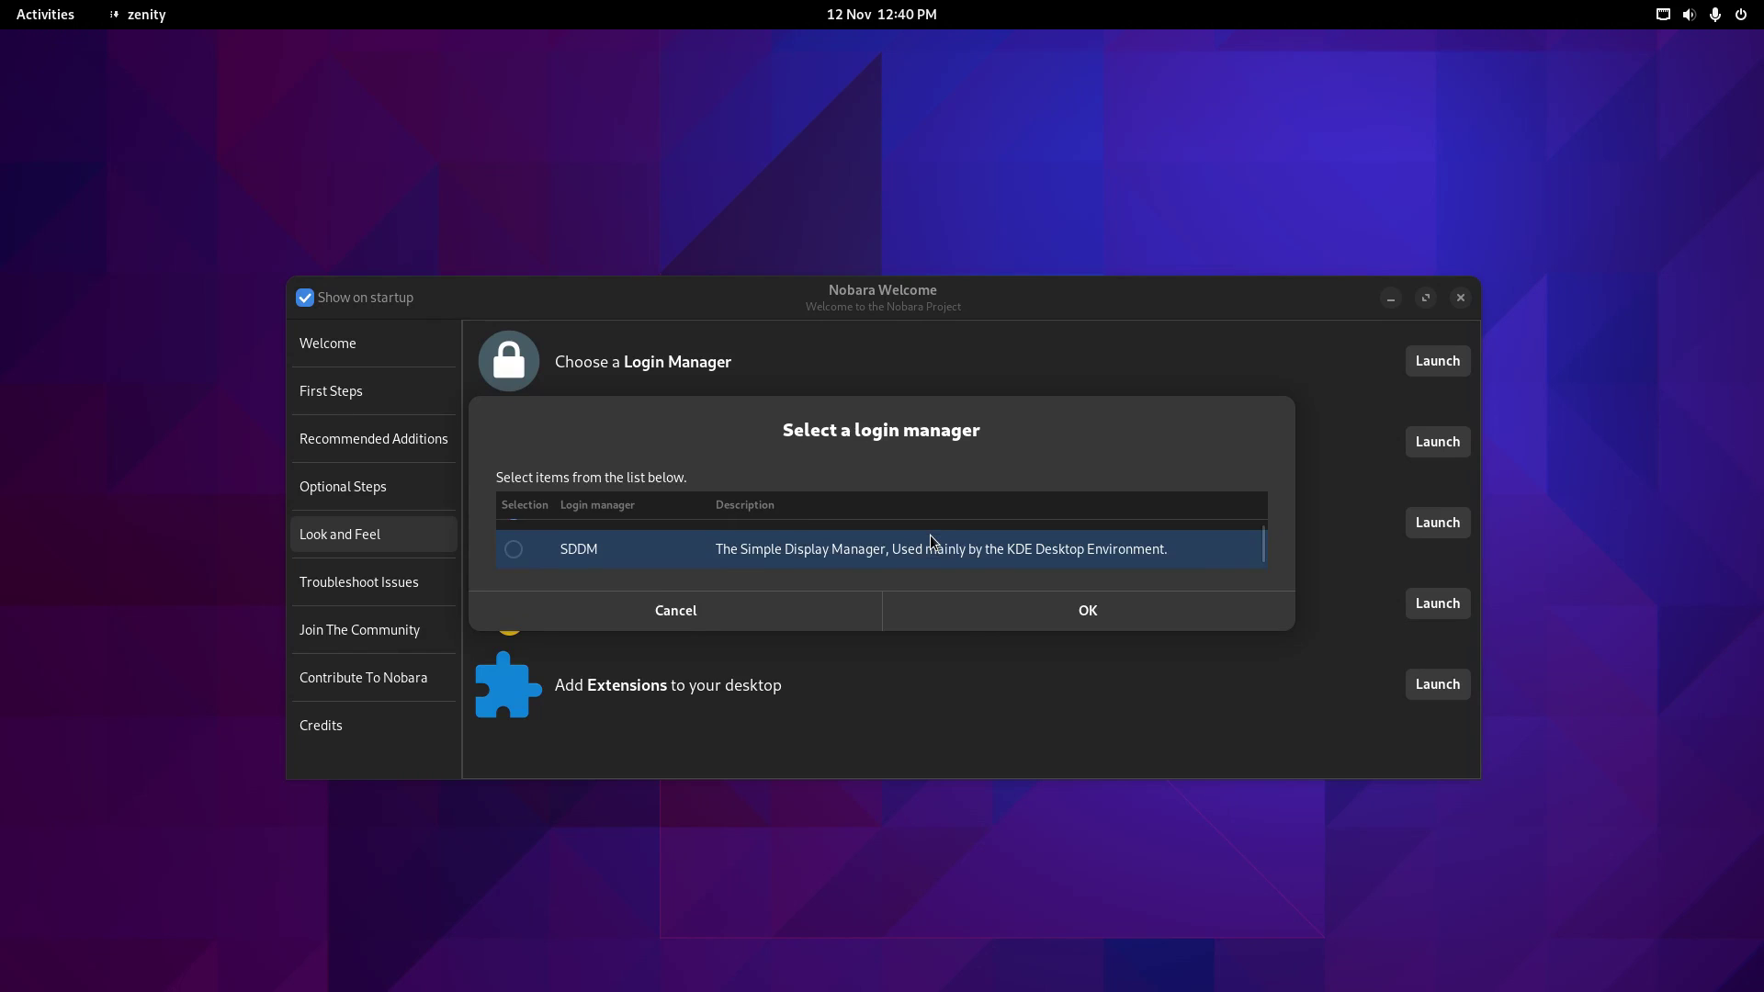
click(741, 599)
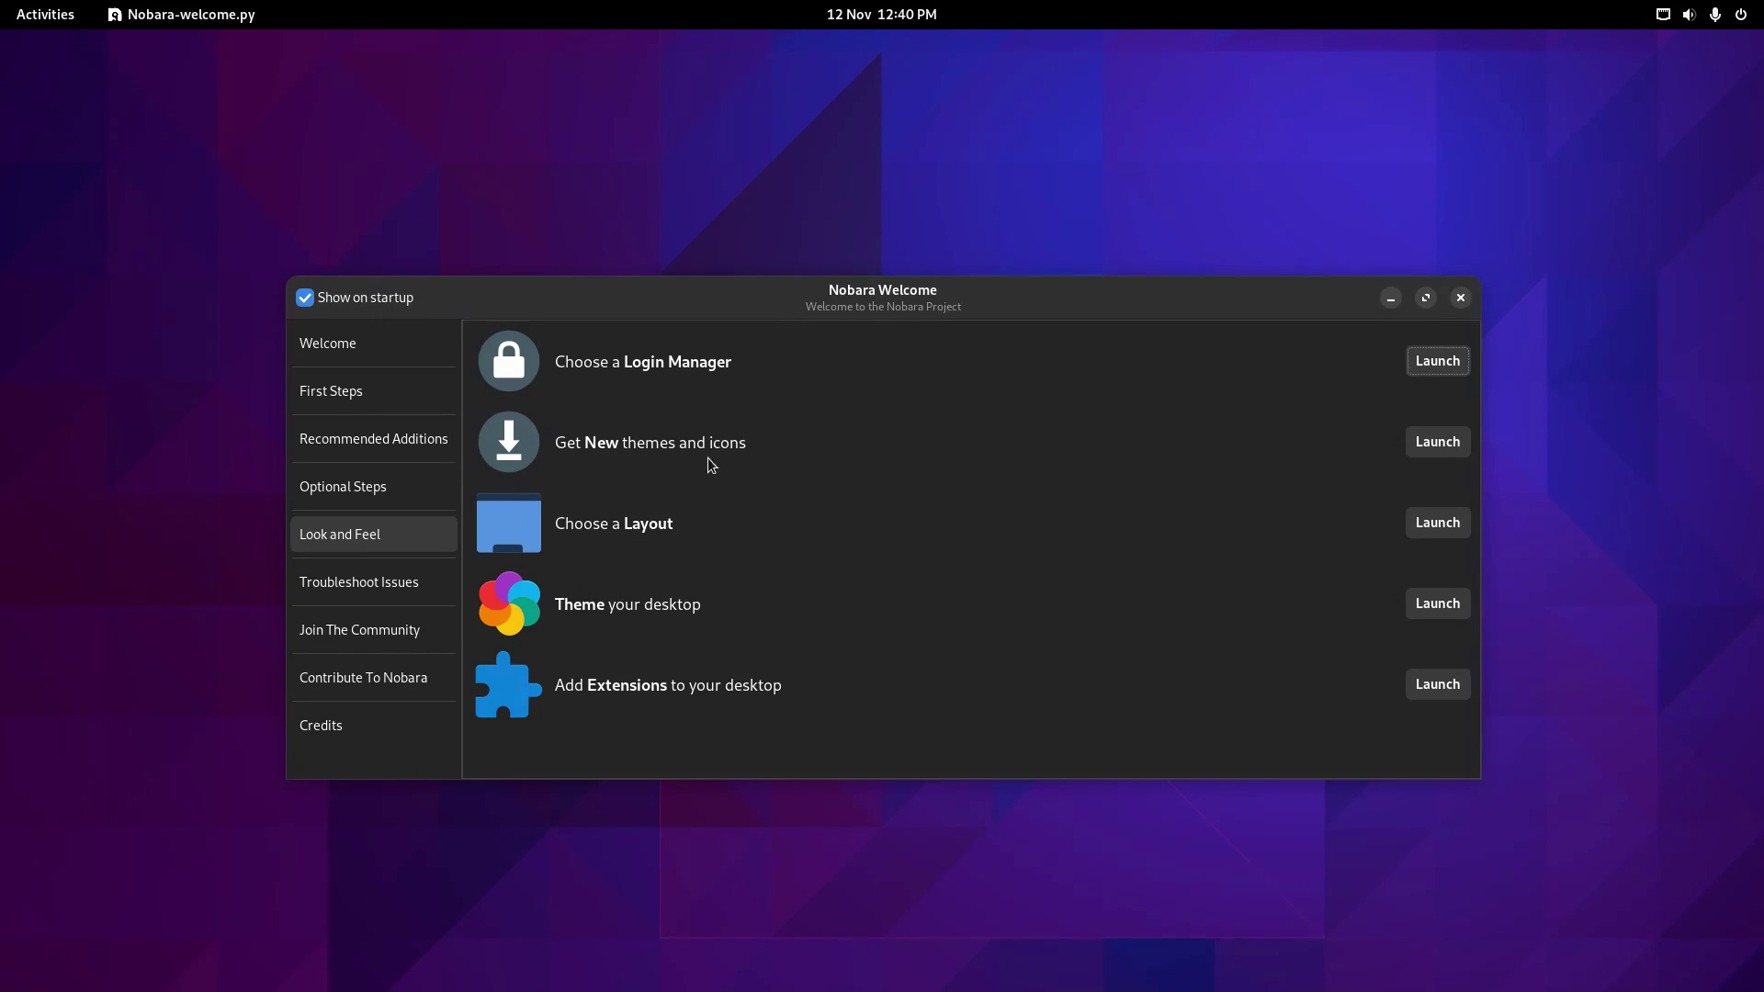
click(1433, 442)
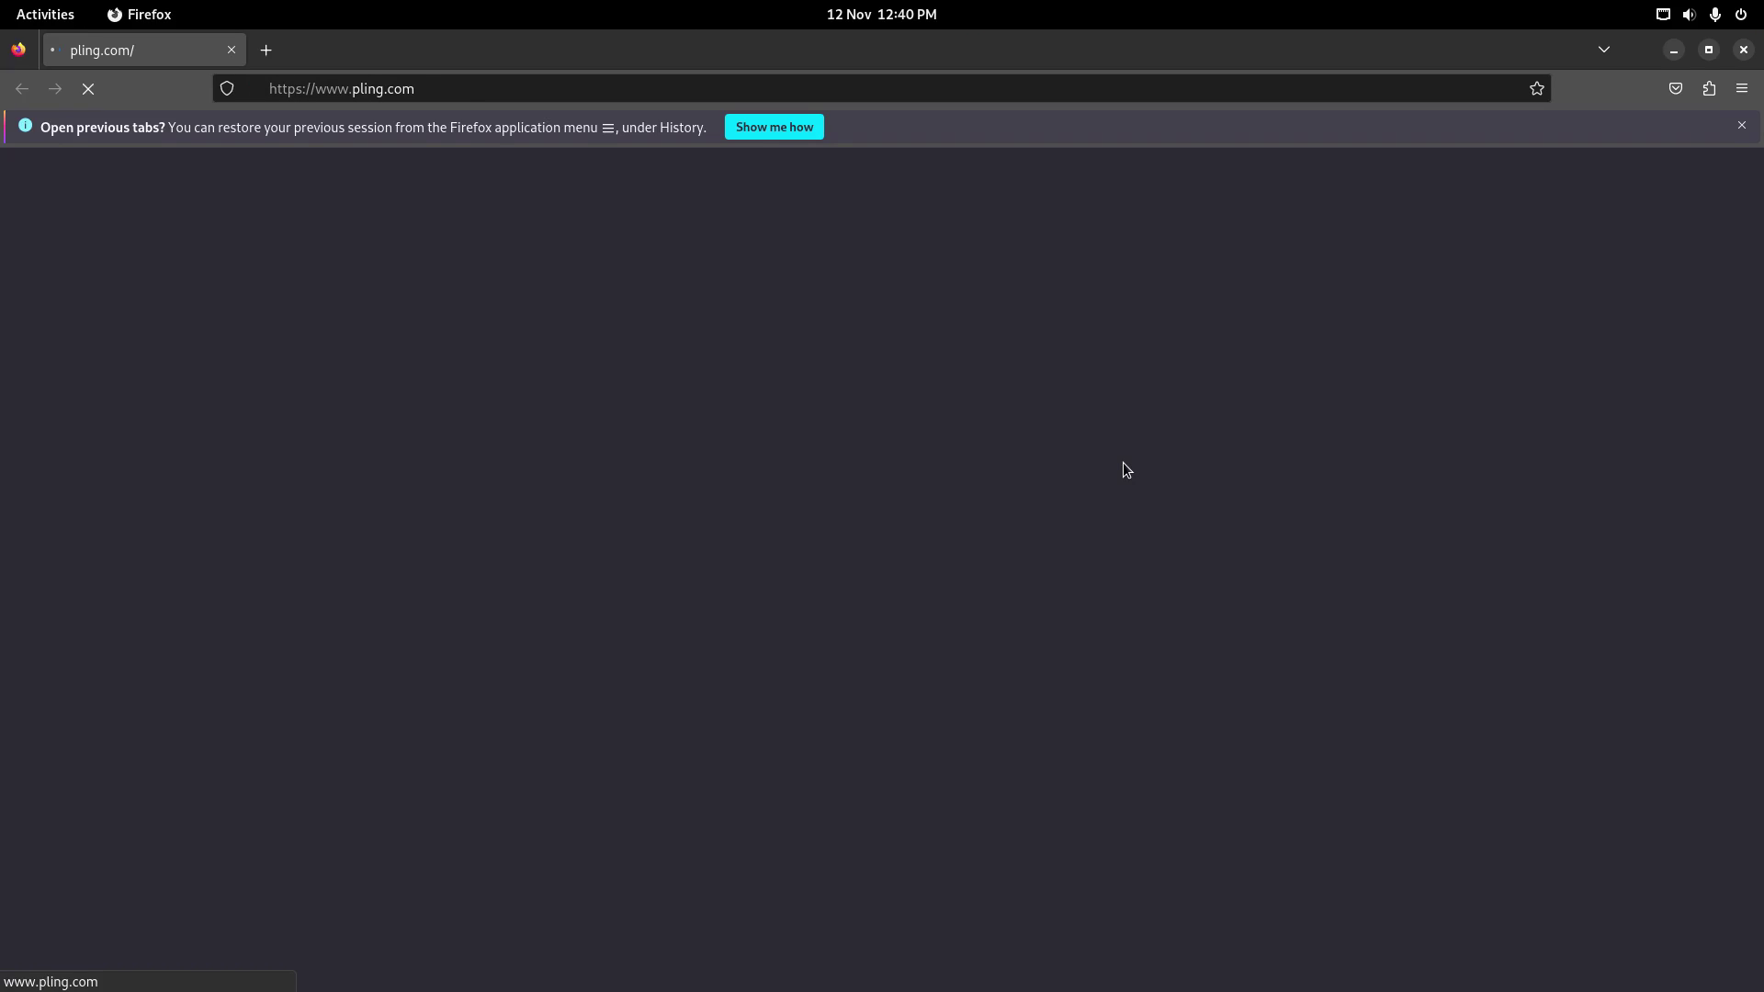
scroll(1126, 470, down, 5)
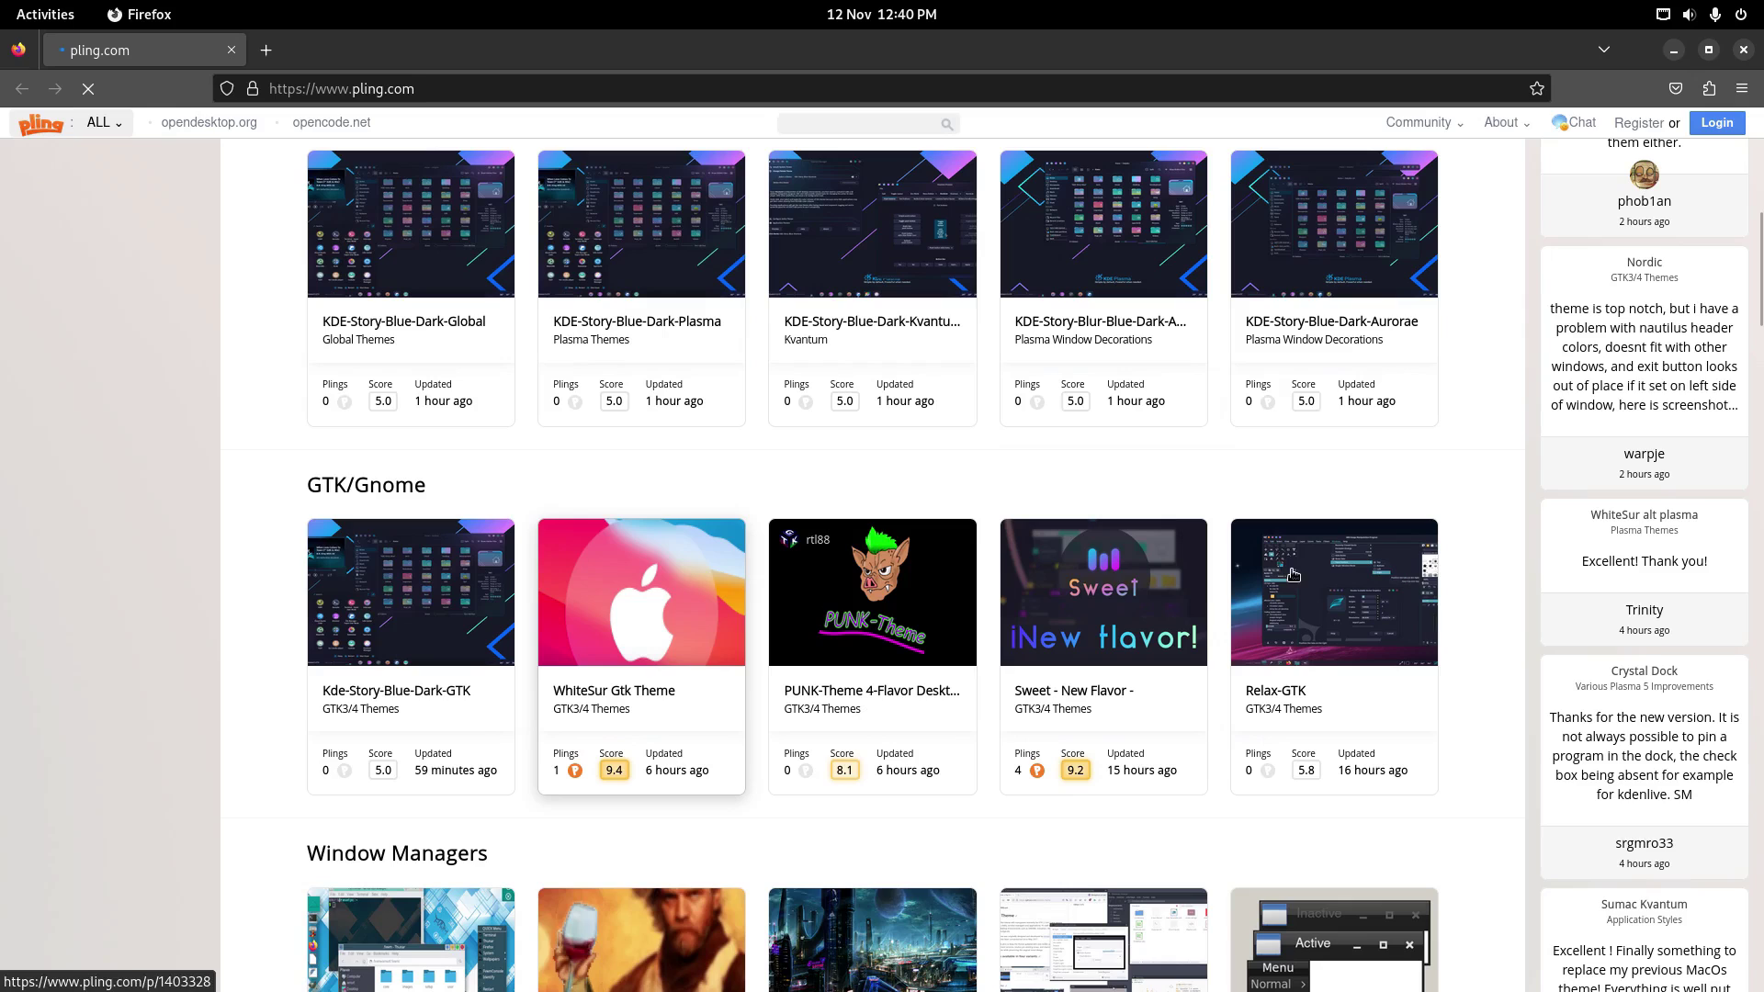
click(1744, 50)
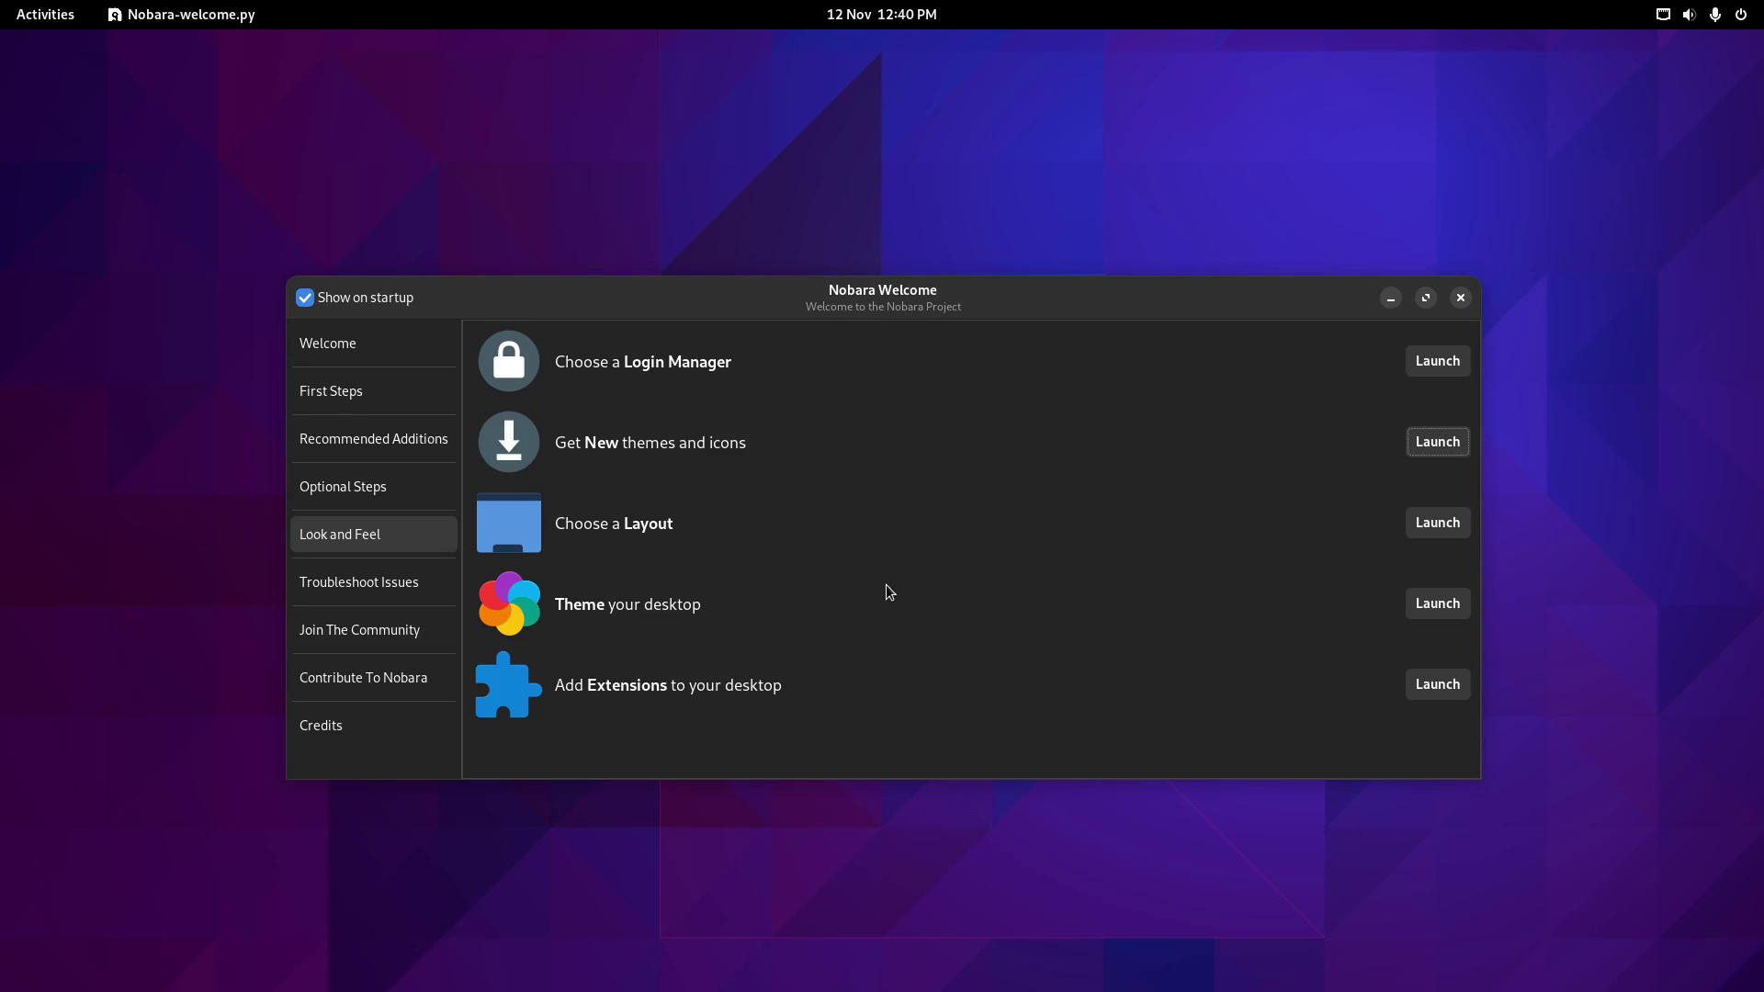
Open the layout chooser and try the Eleven layout, browsing its full alphabetical app list.
click(1428, 529)
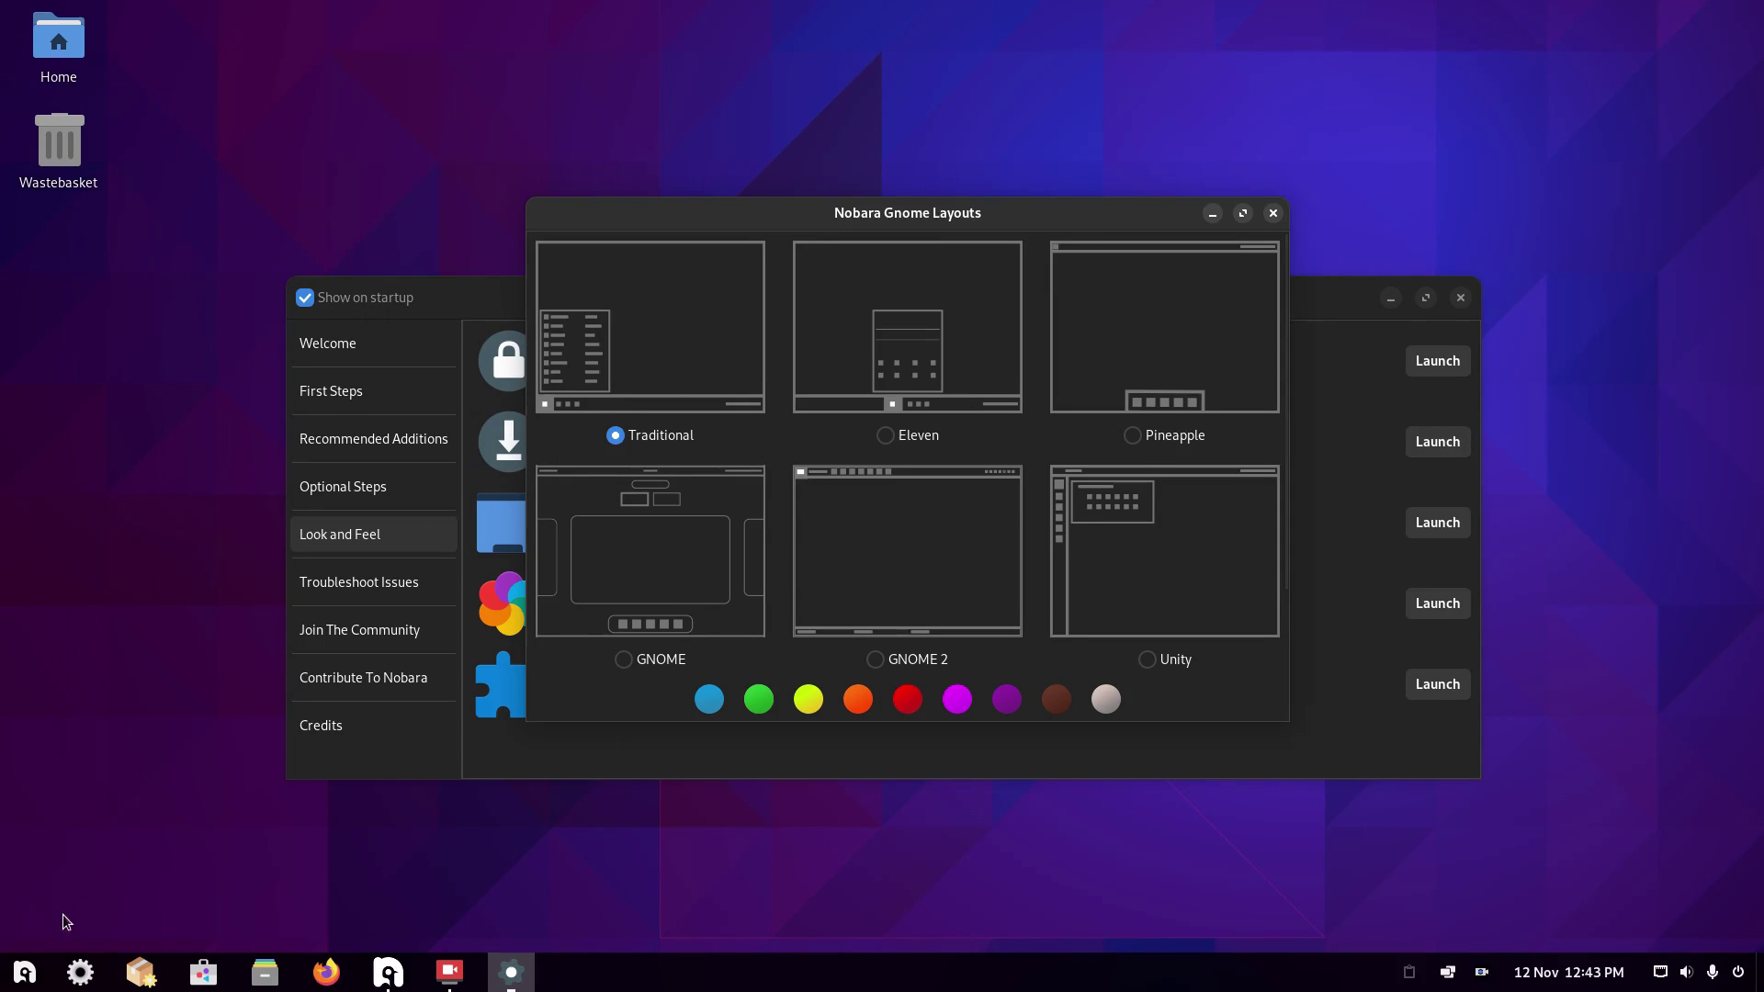
click(24, 976)
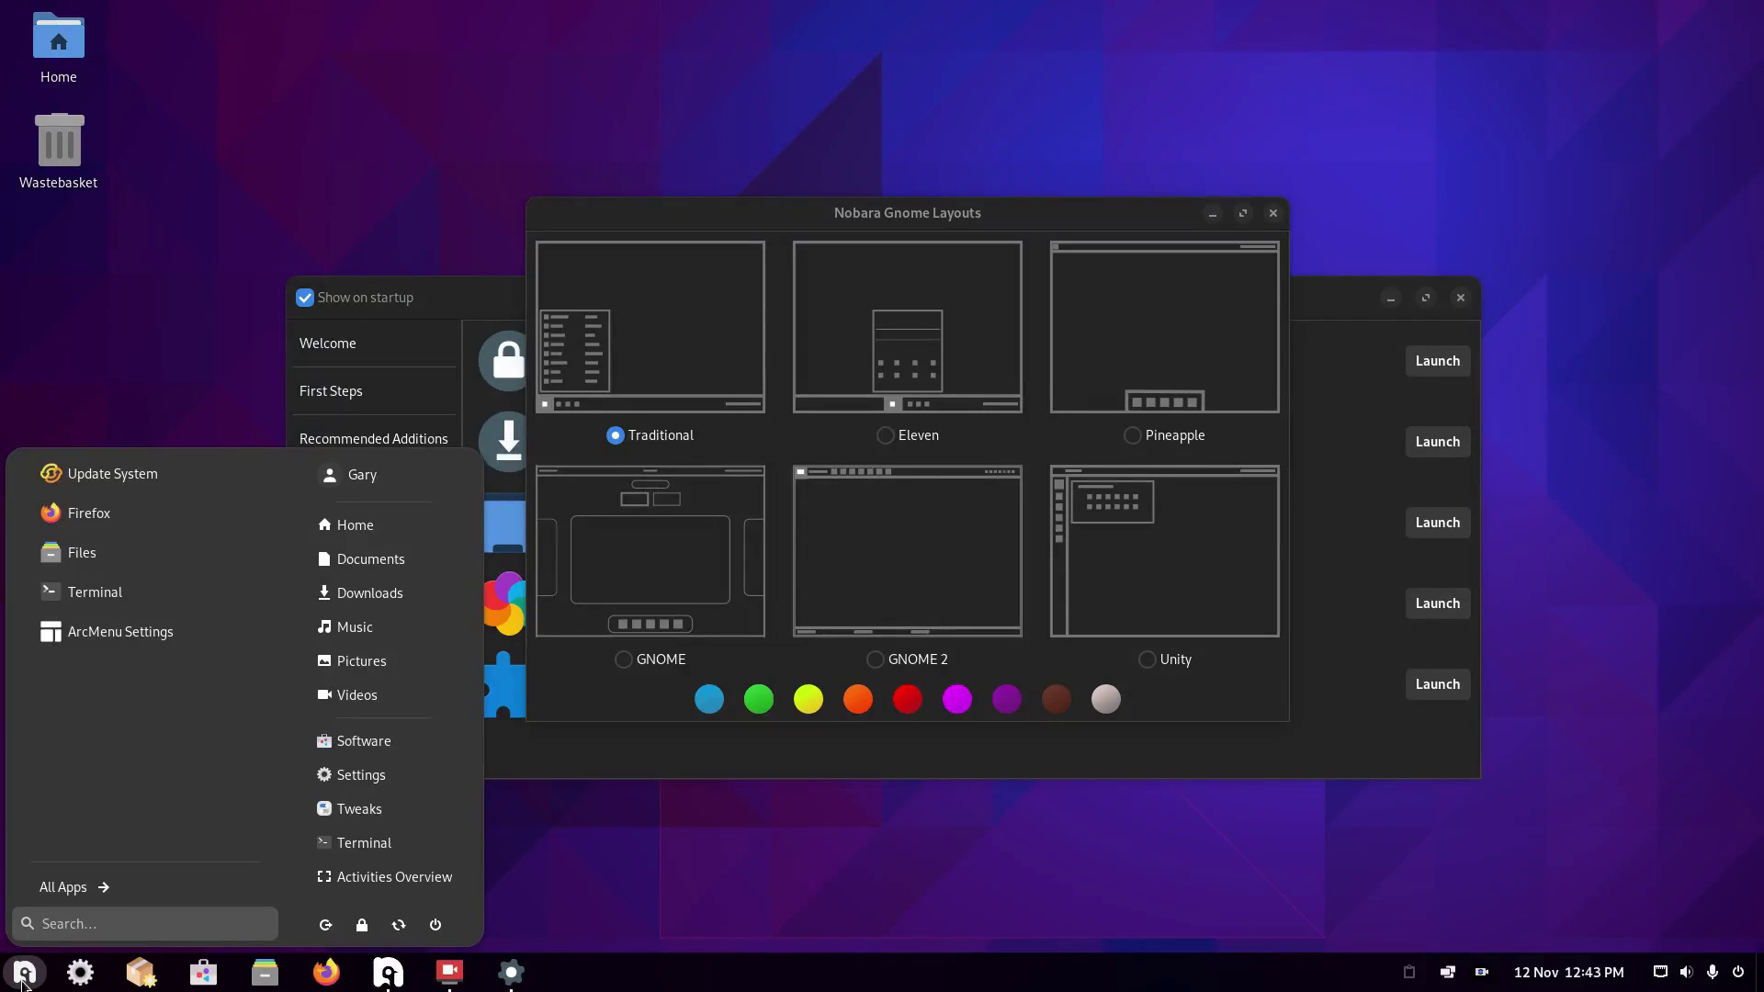
click(24, 976)
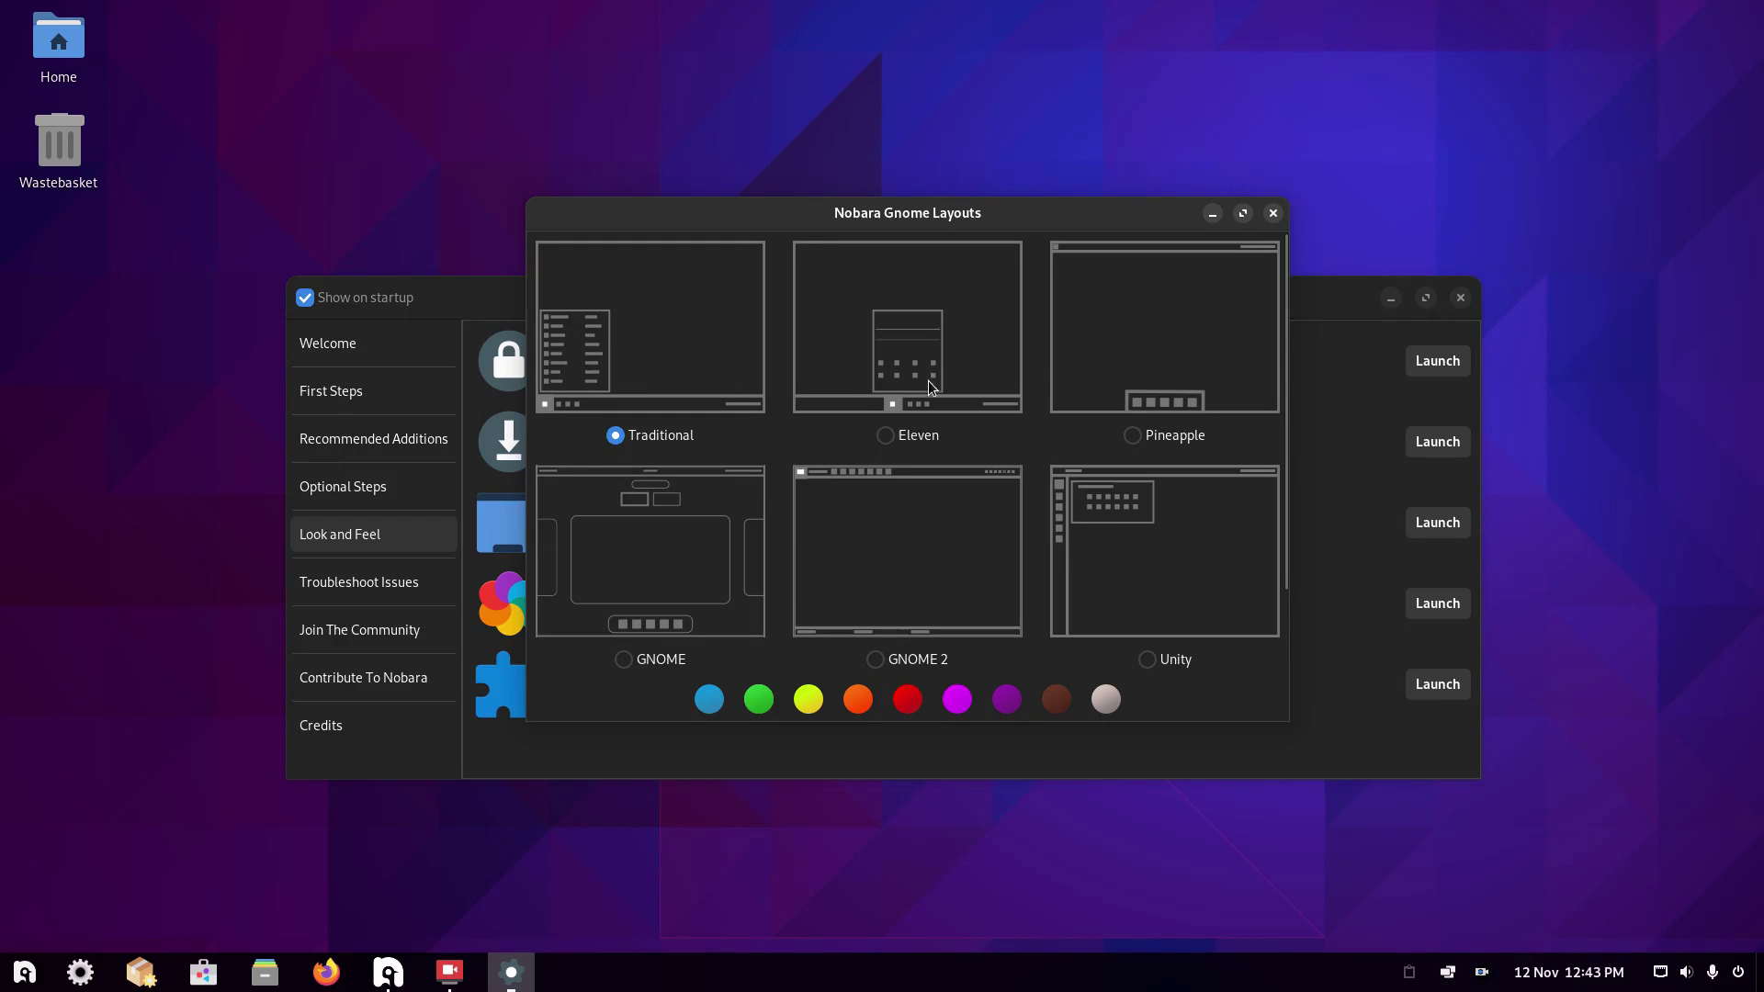
click(887, 438)
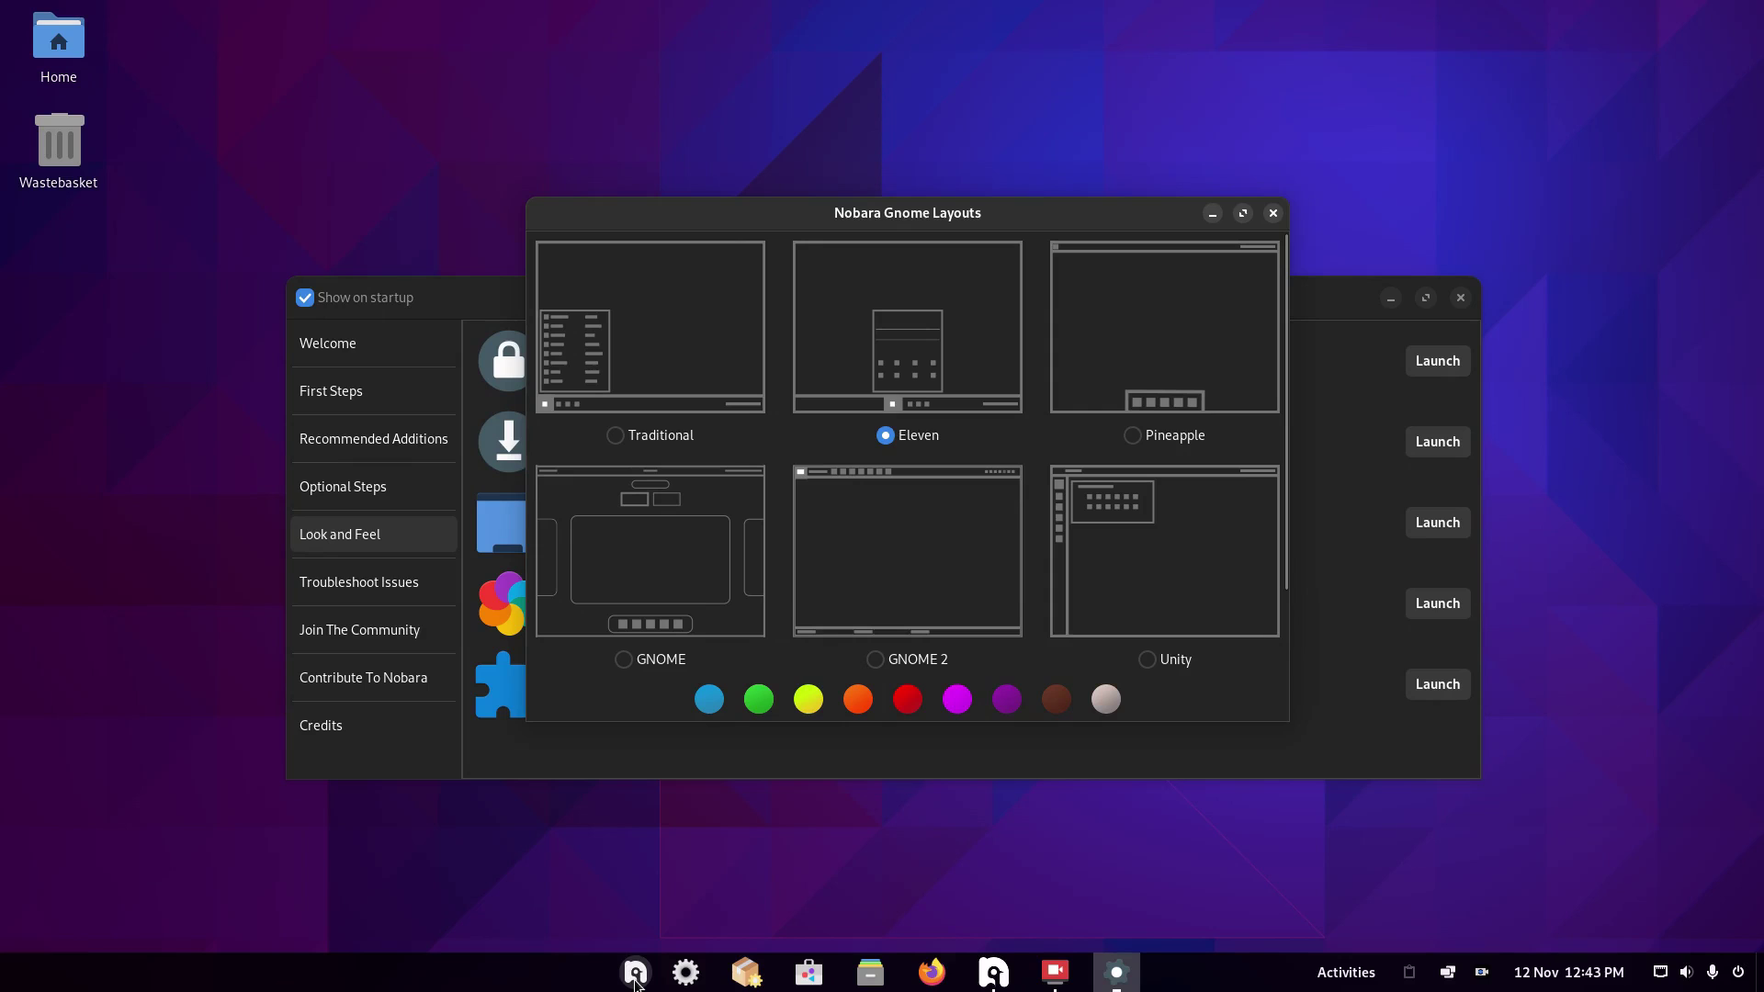
click(636, 974)
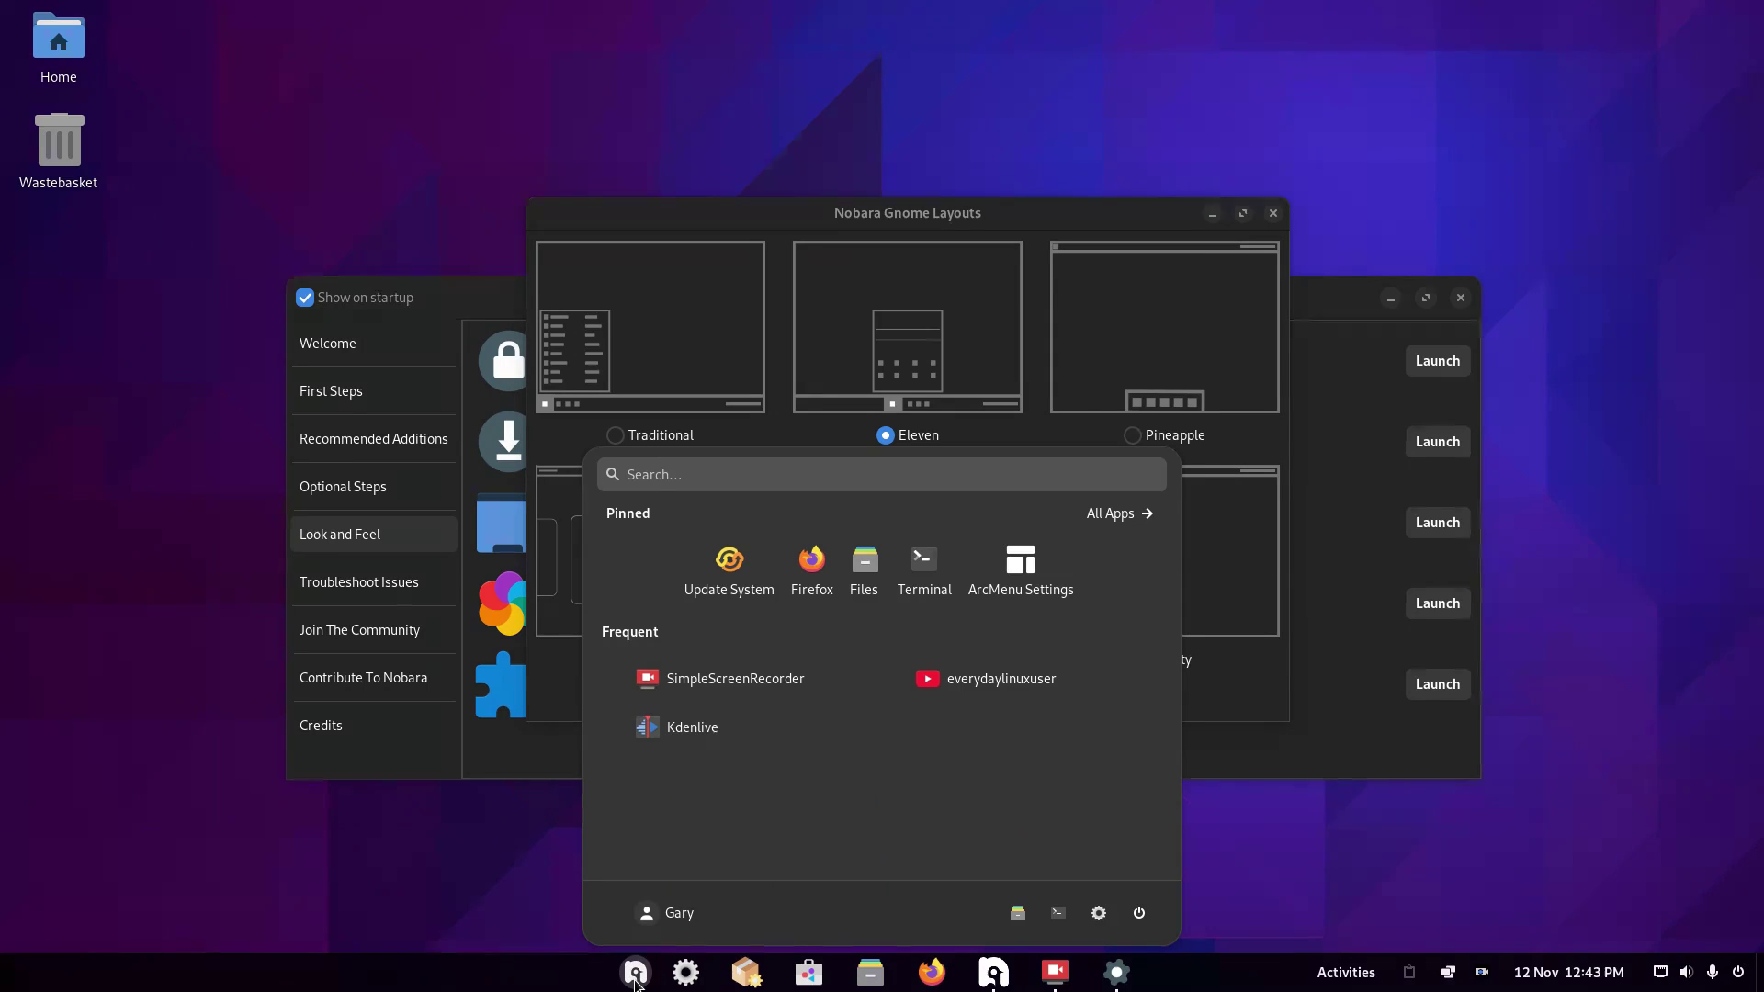
click(1137, 514)
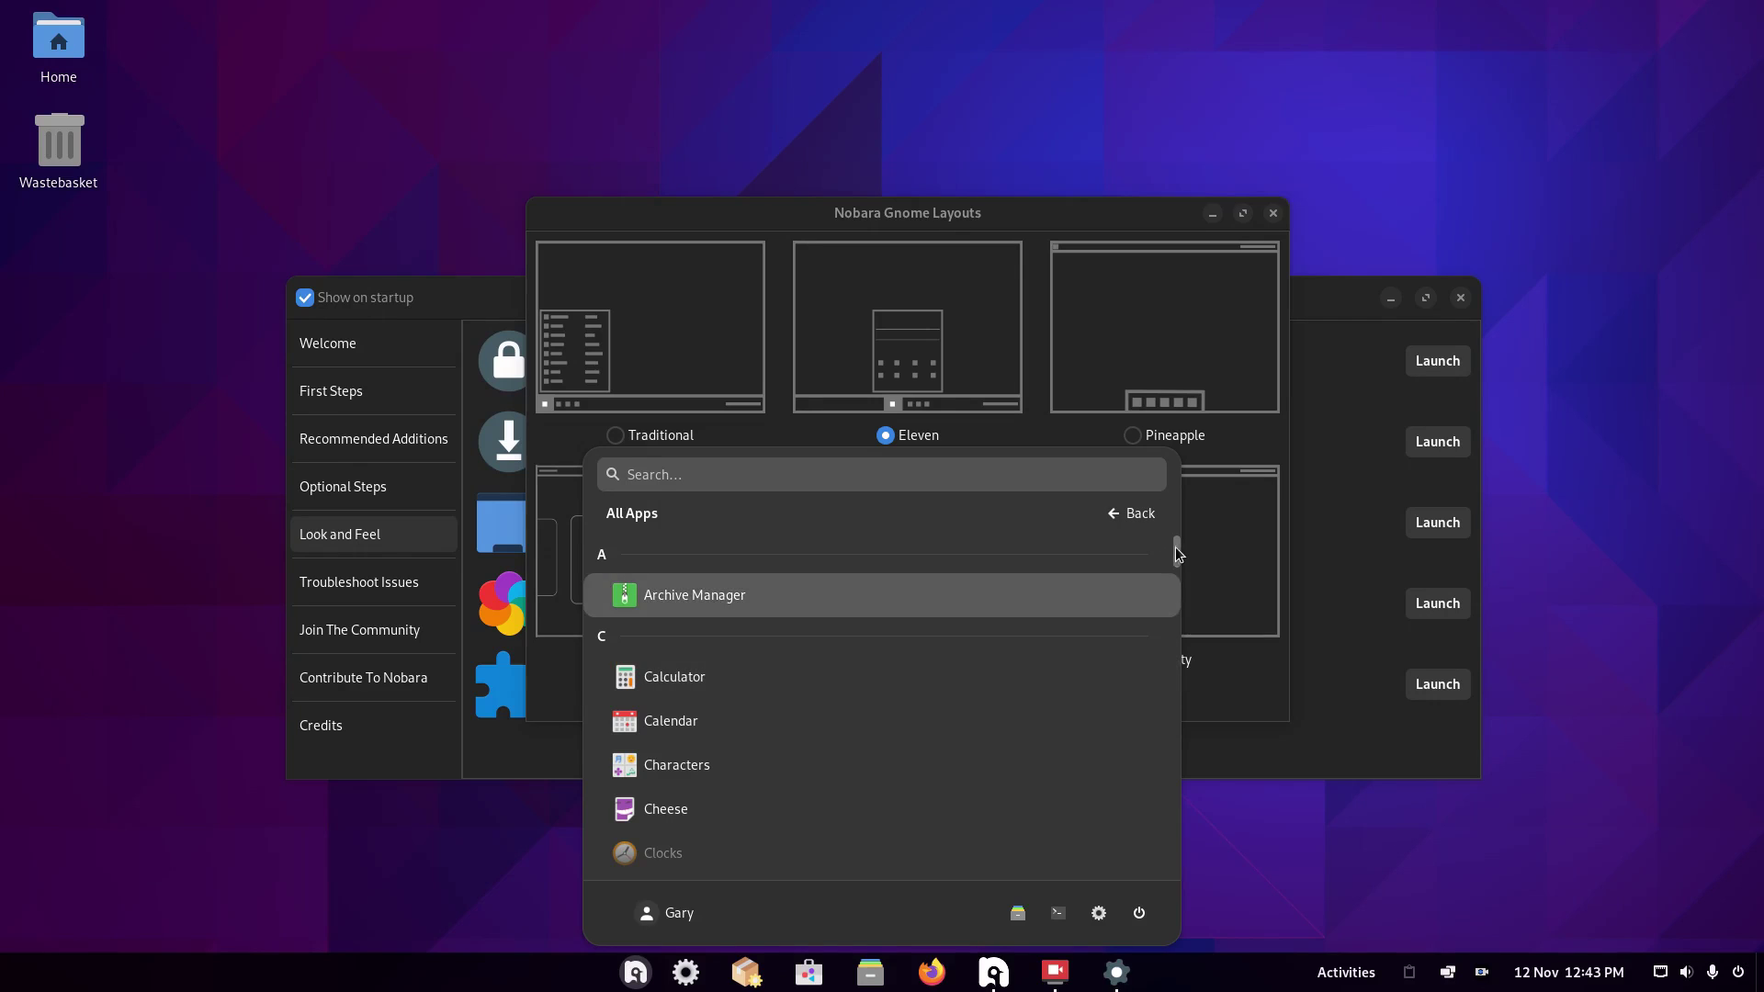
scroll(1176, 597, down, 5)
scroll(1176, 640, down, 5)
scroll(1148, 551, up, 10)
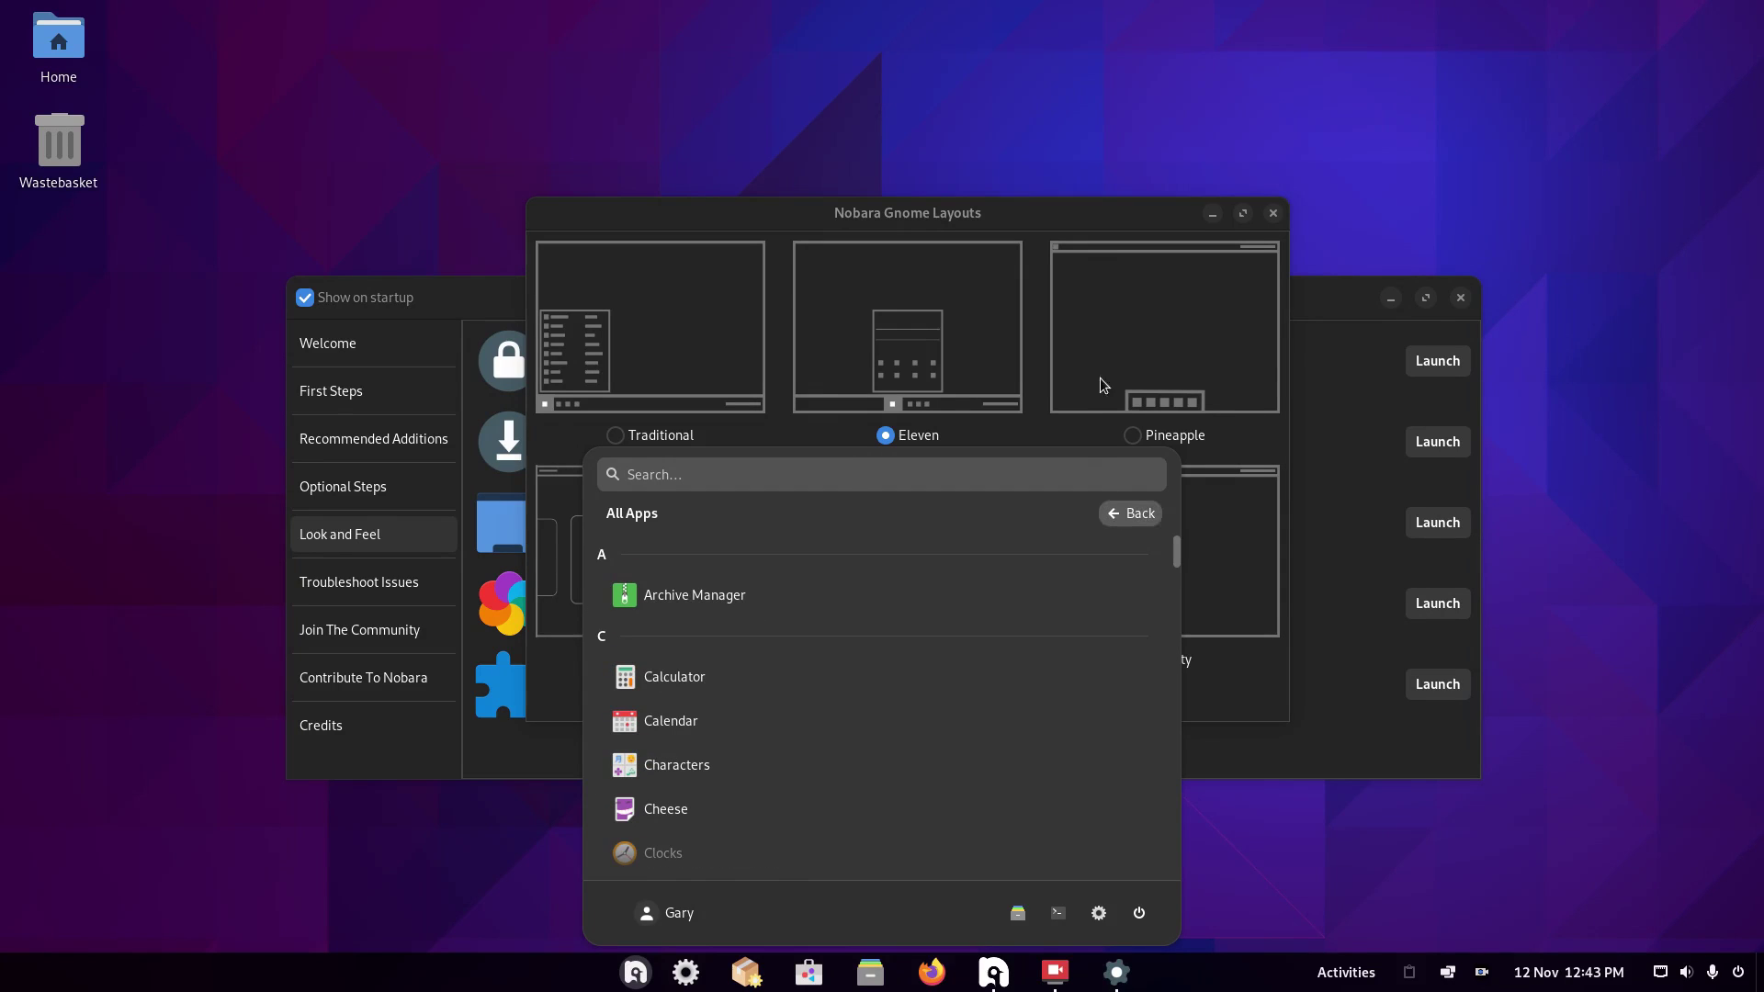
click(1050, 204)
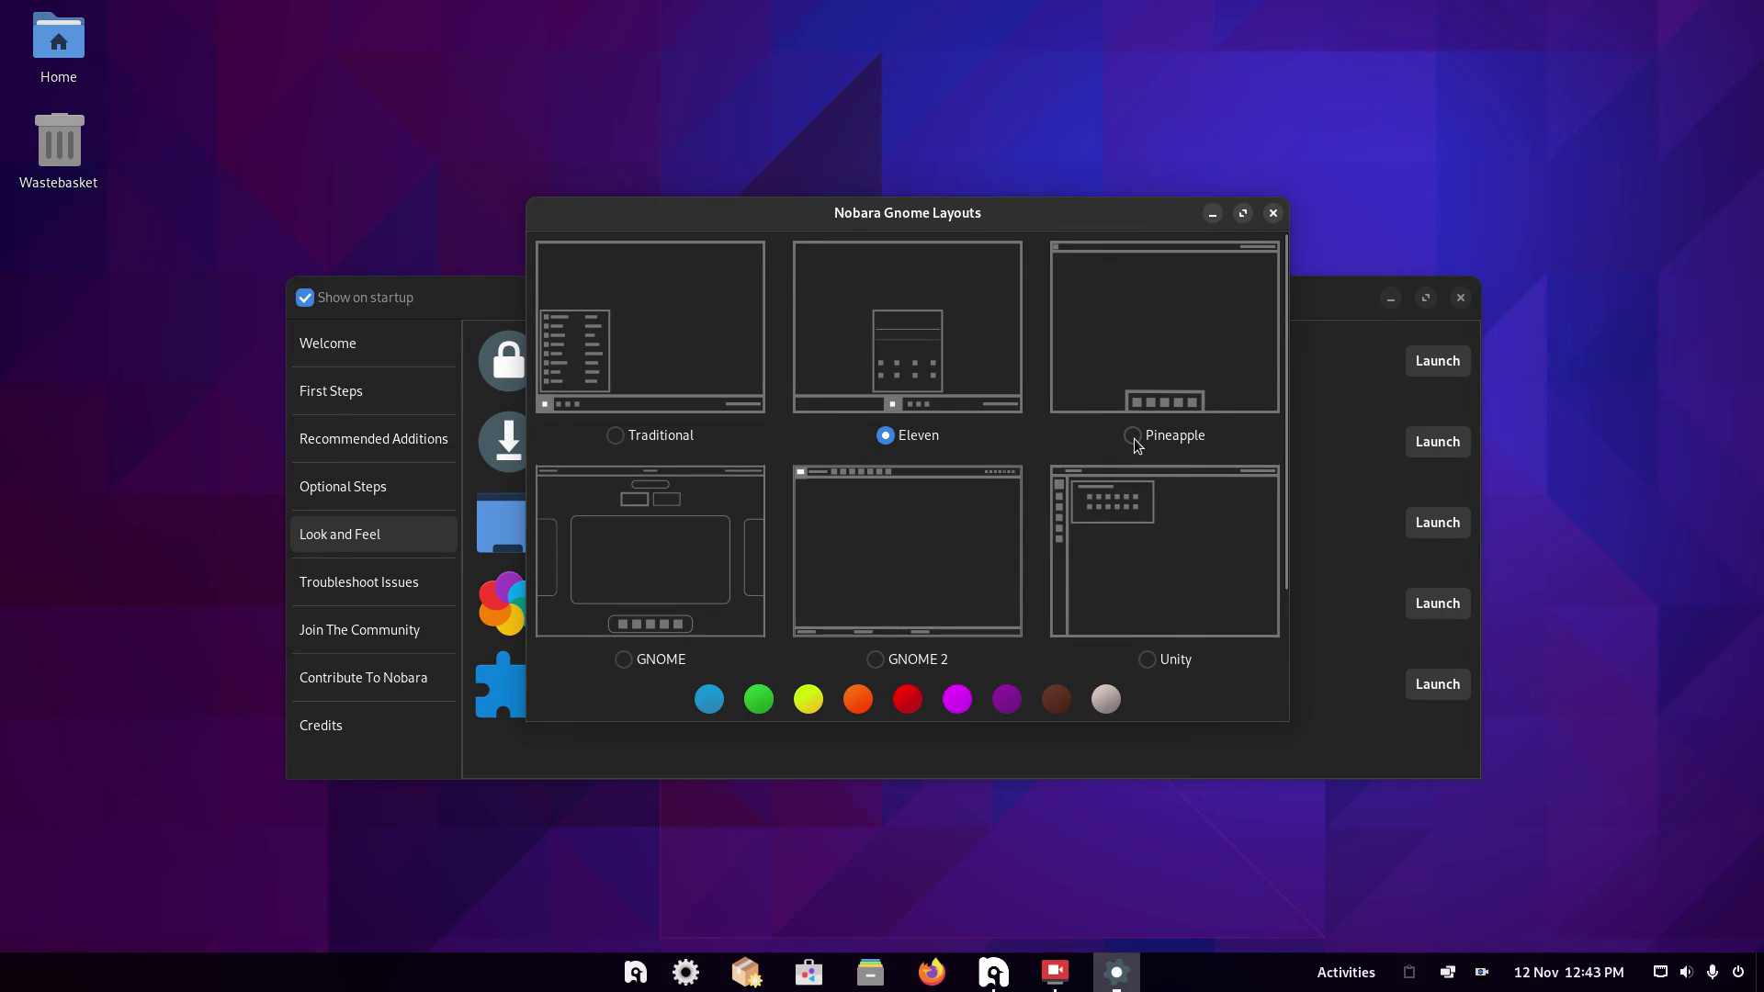
Switch to the Pineapple layout and check its ArcMenu application menu.
mouse_move(1136, 445)
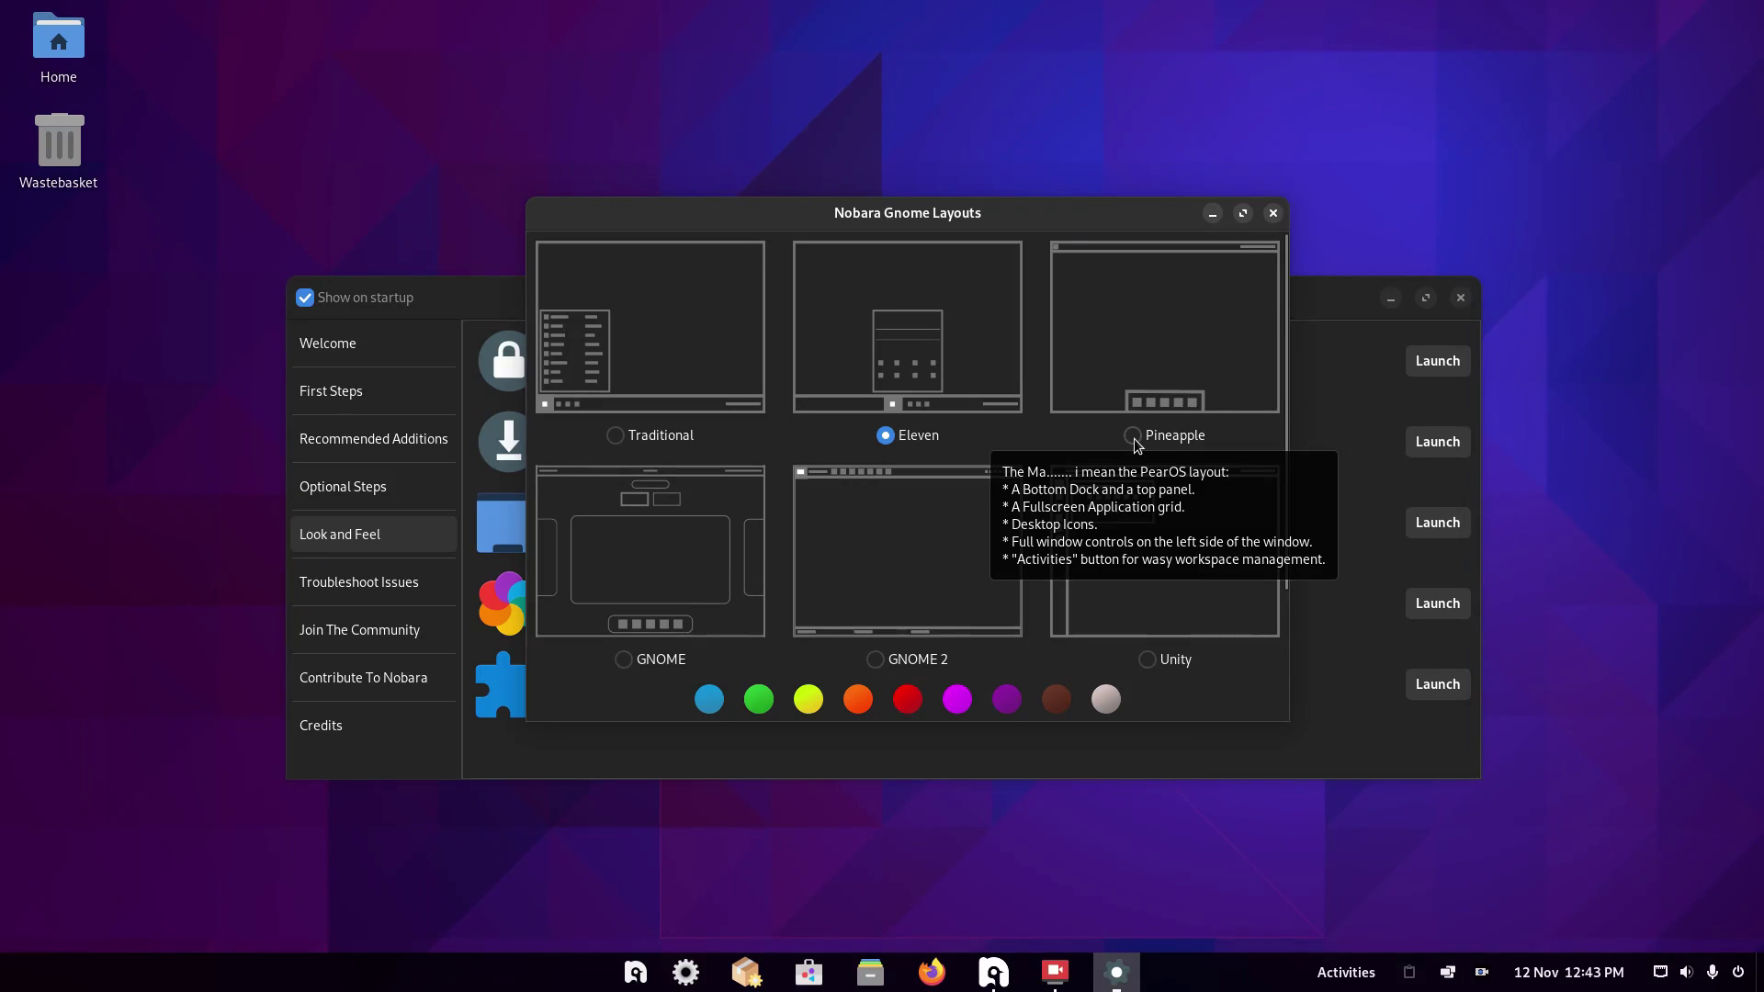
click(1135, 441)
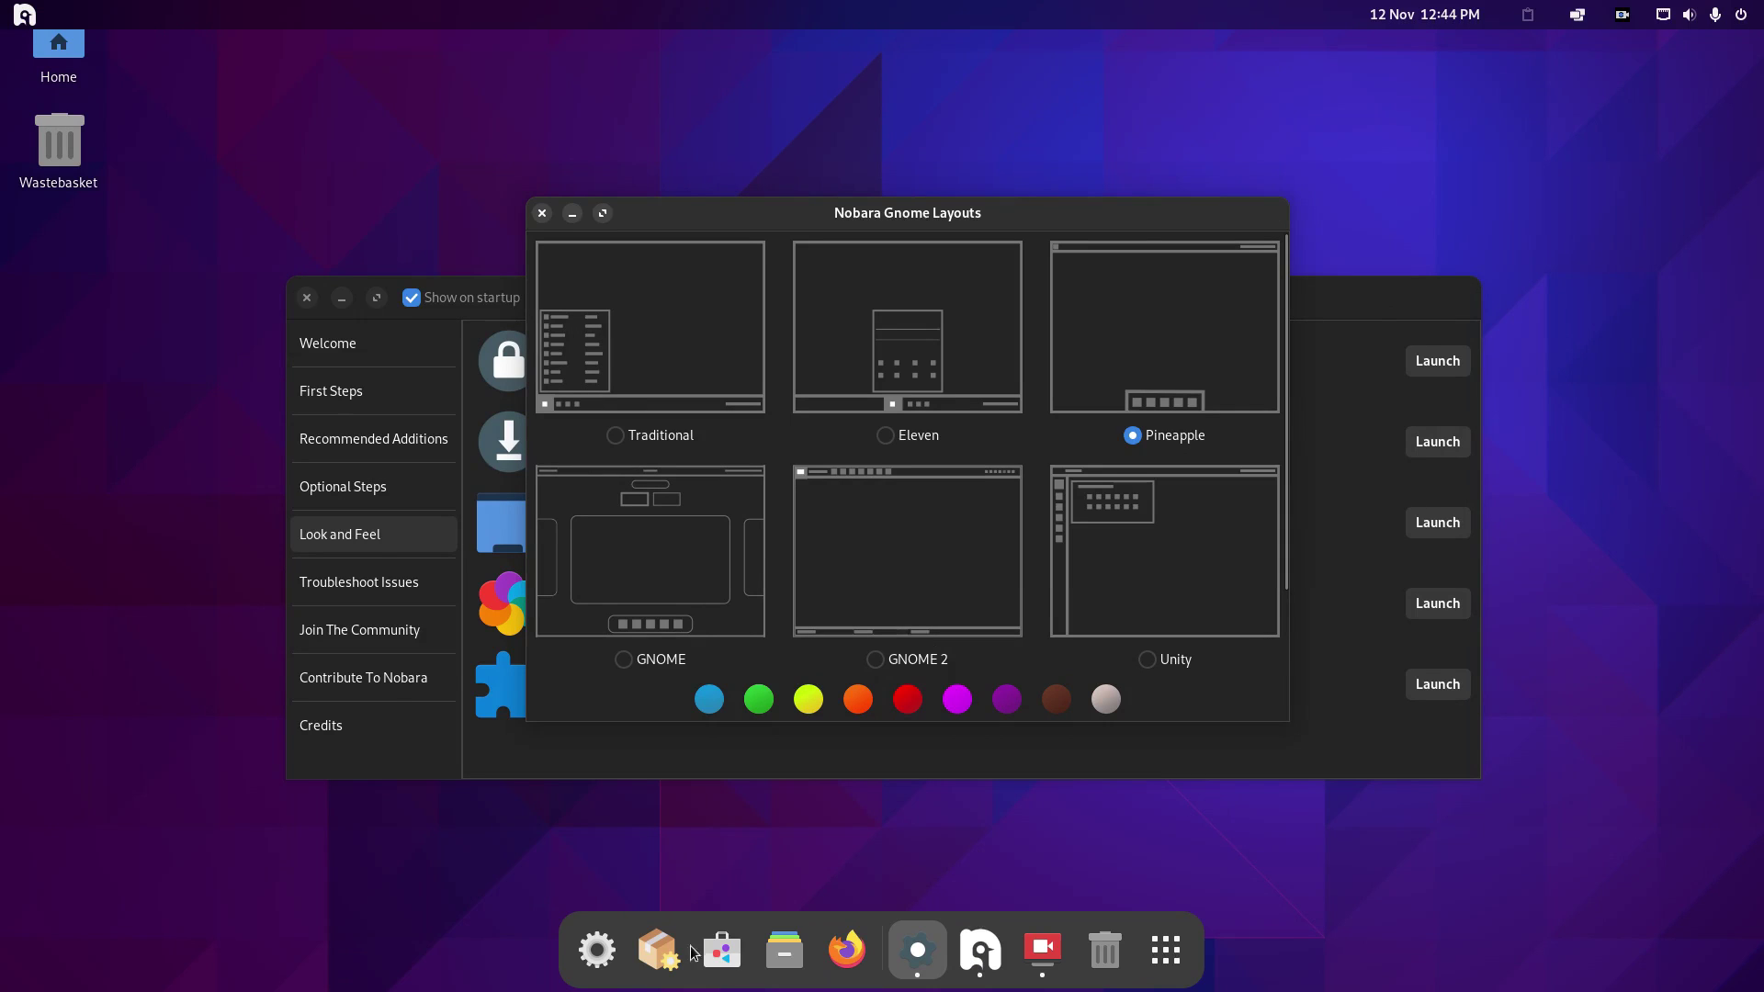
click(24, 14)
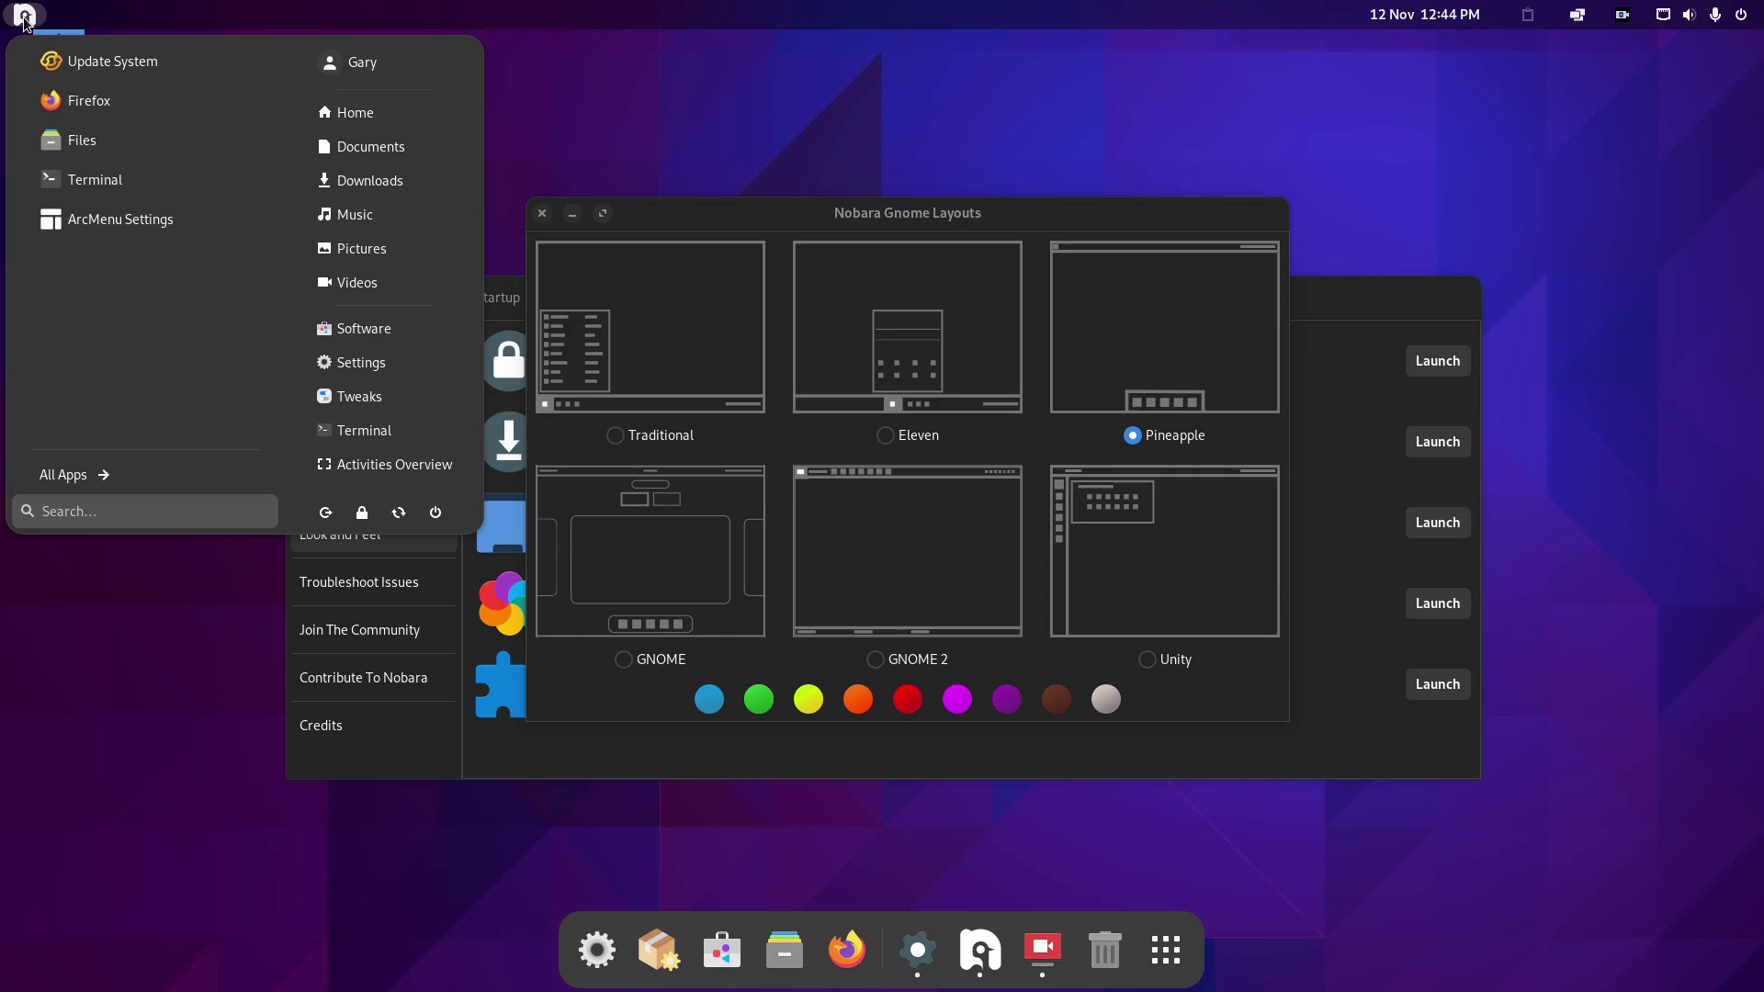
click(24, 14)
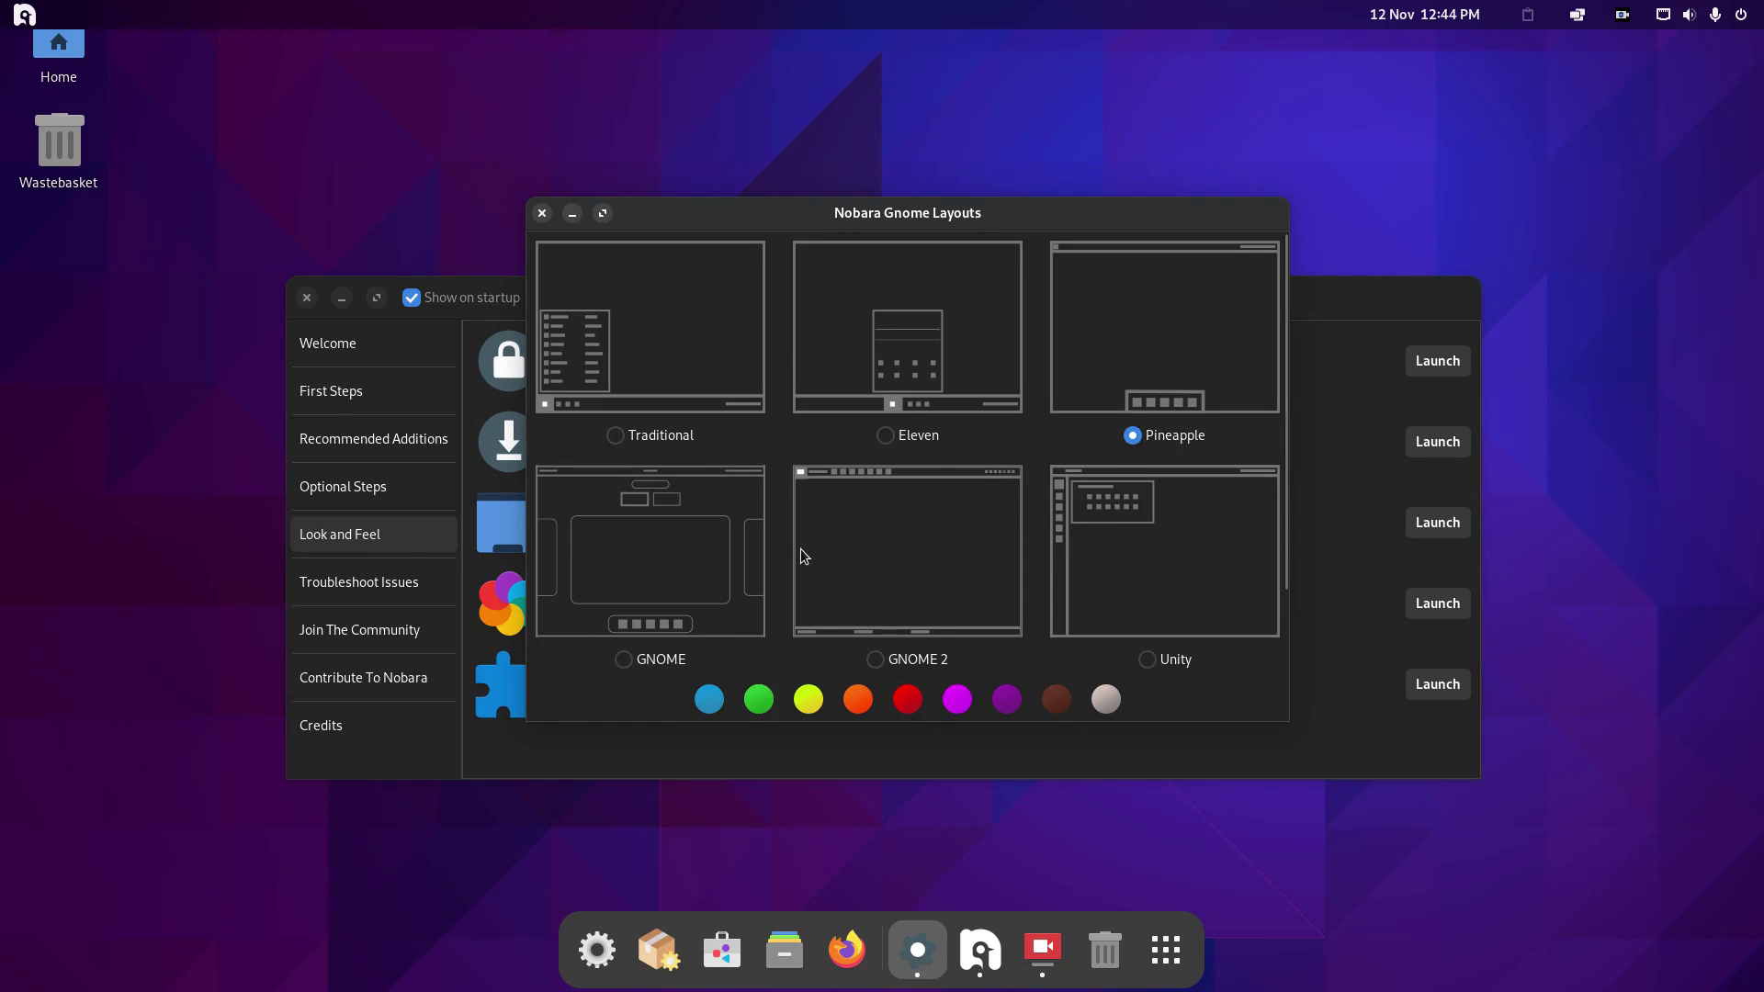
Cycle through the GNOME, GNOME 2 and Unity layouts, then close the layout chooser.
click(624, 660)
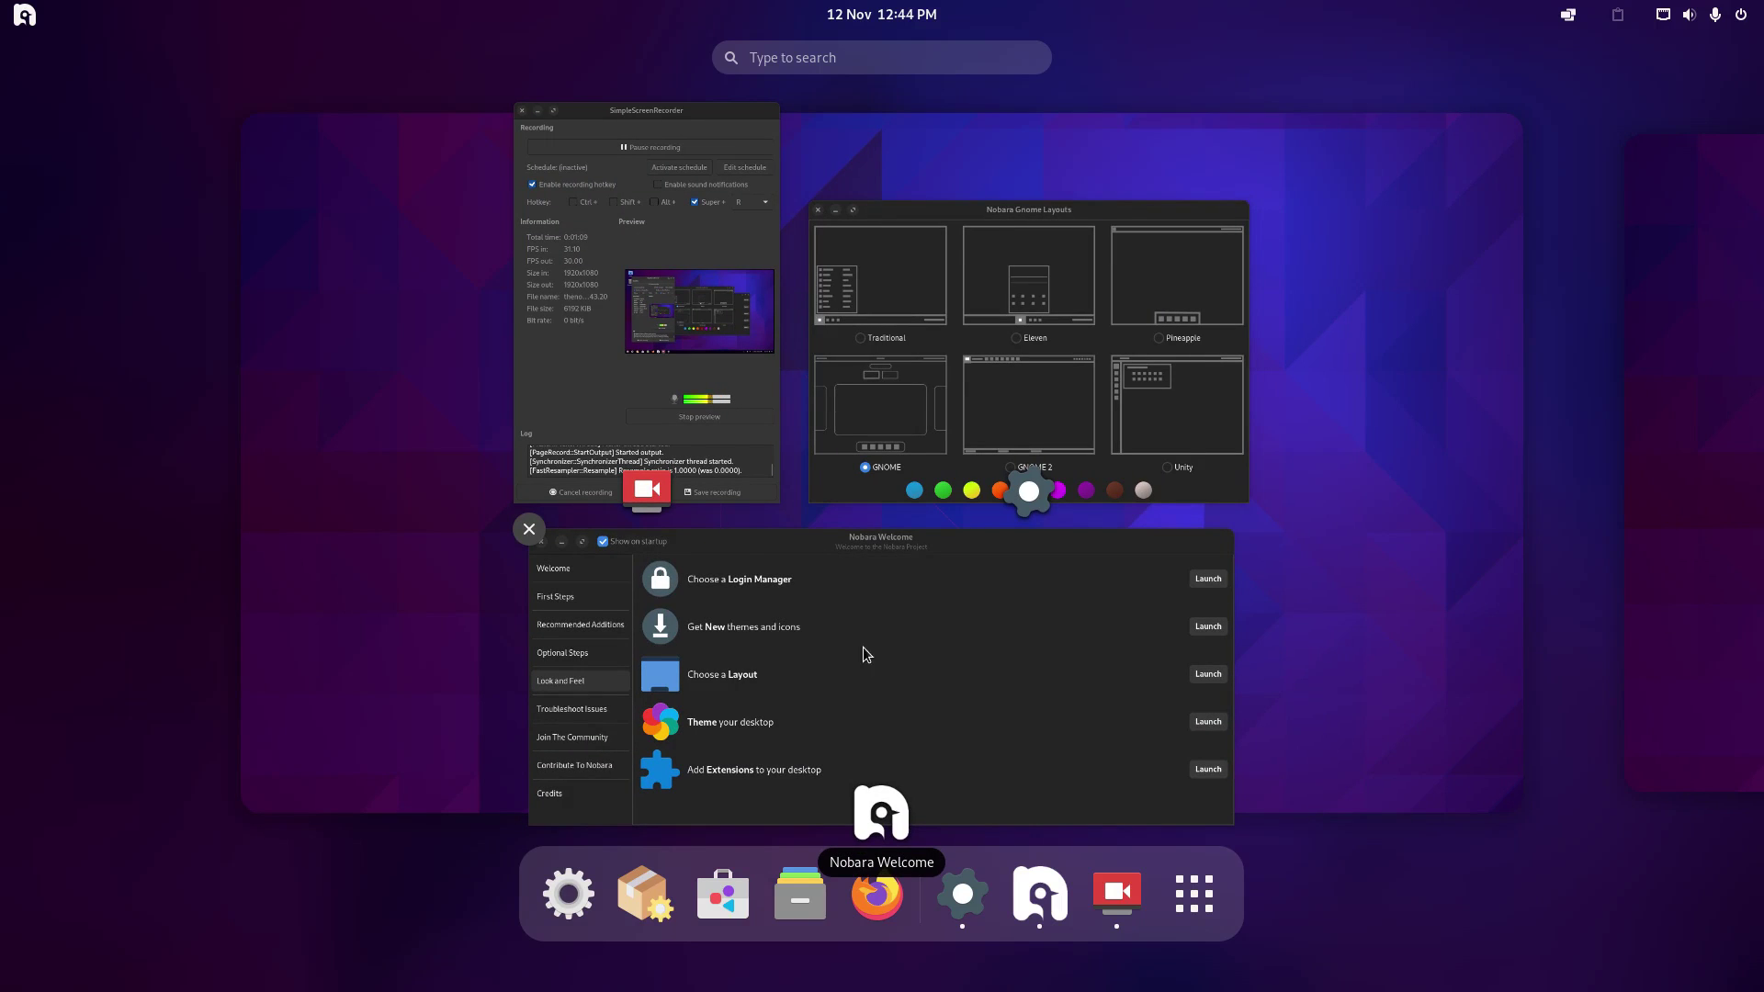
click(965, 240)
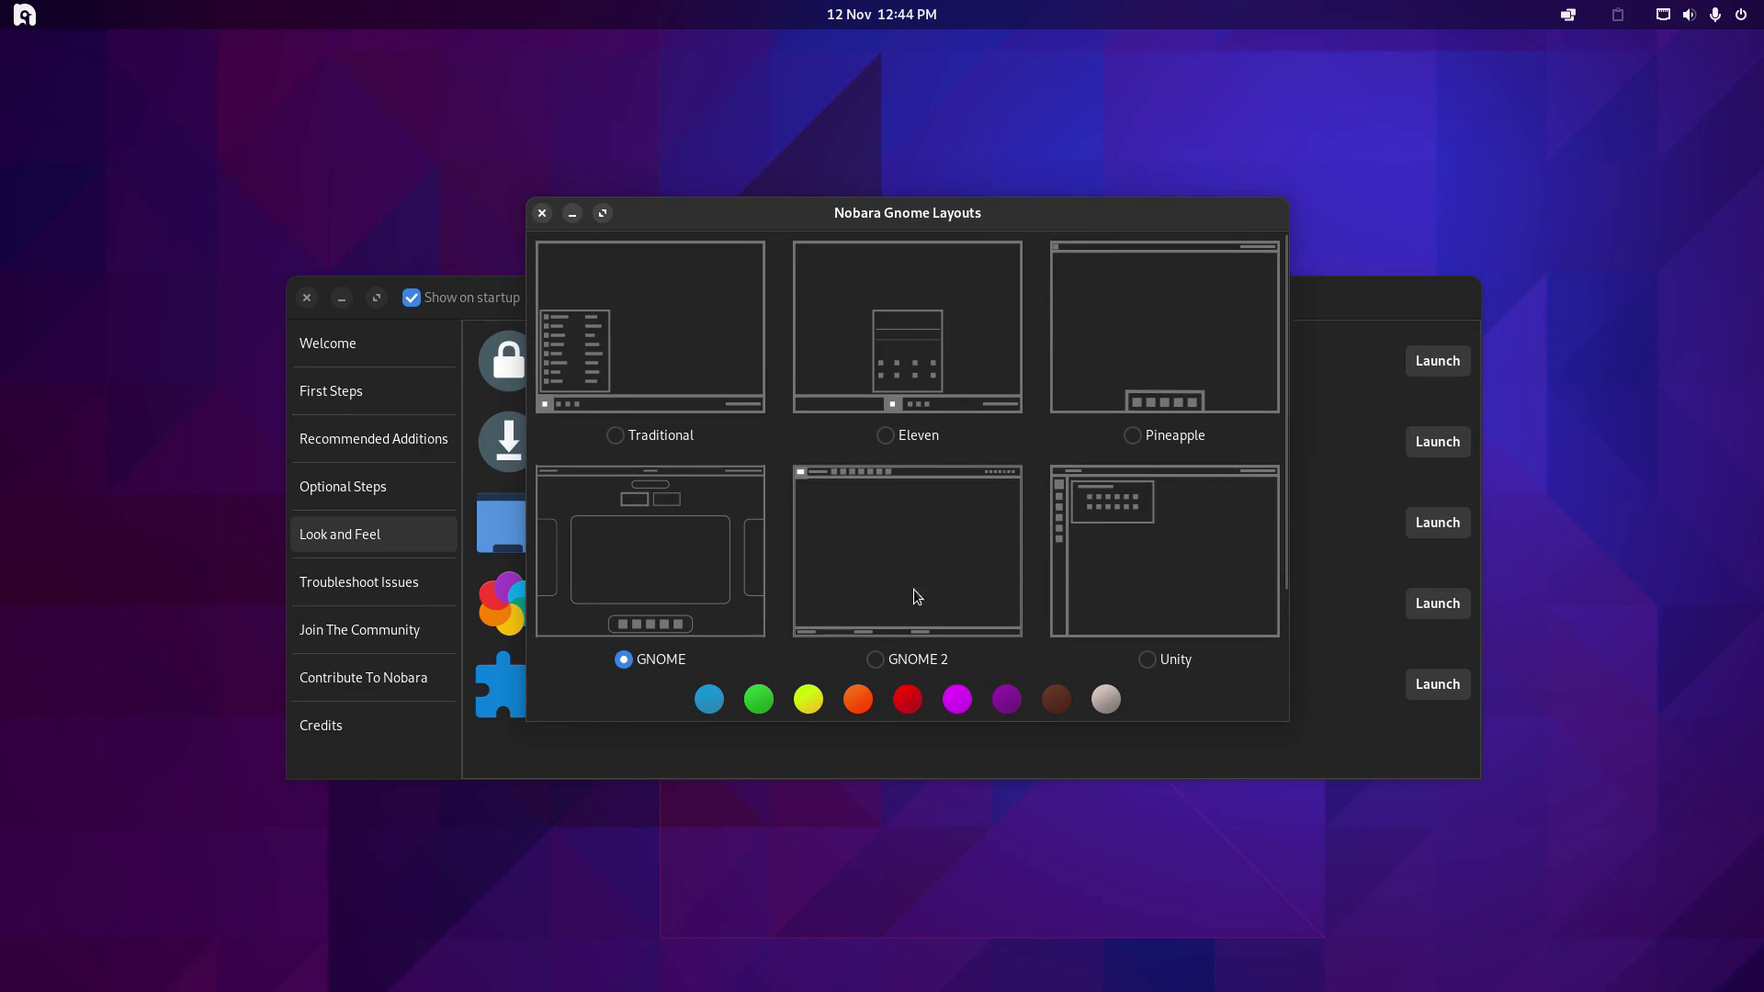
click(875, 660)
click(26, 14)
click(25, 14)
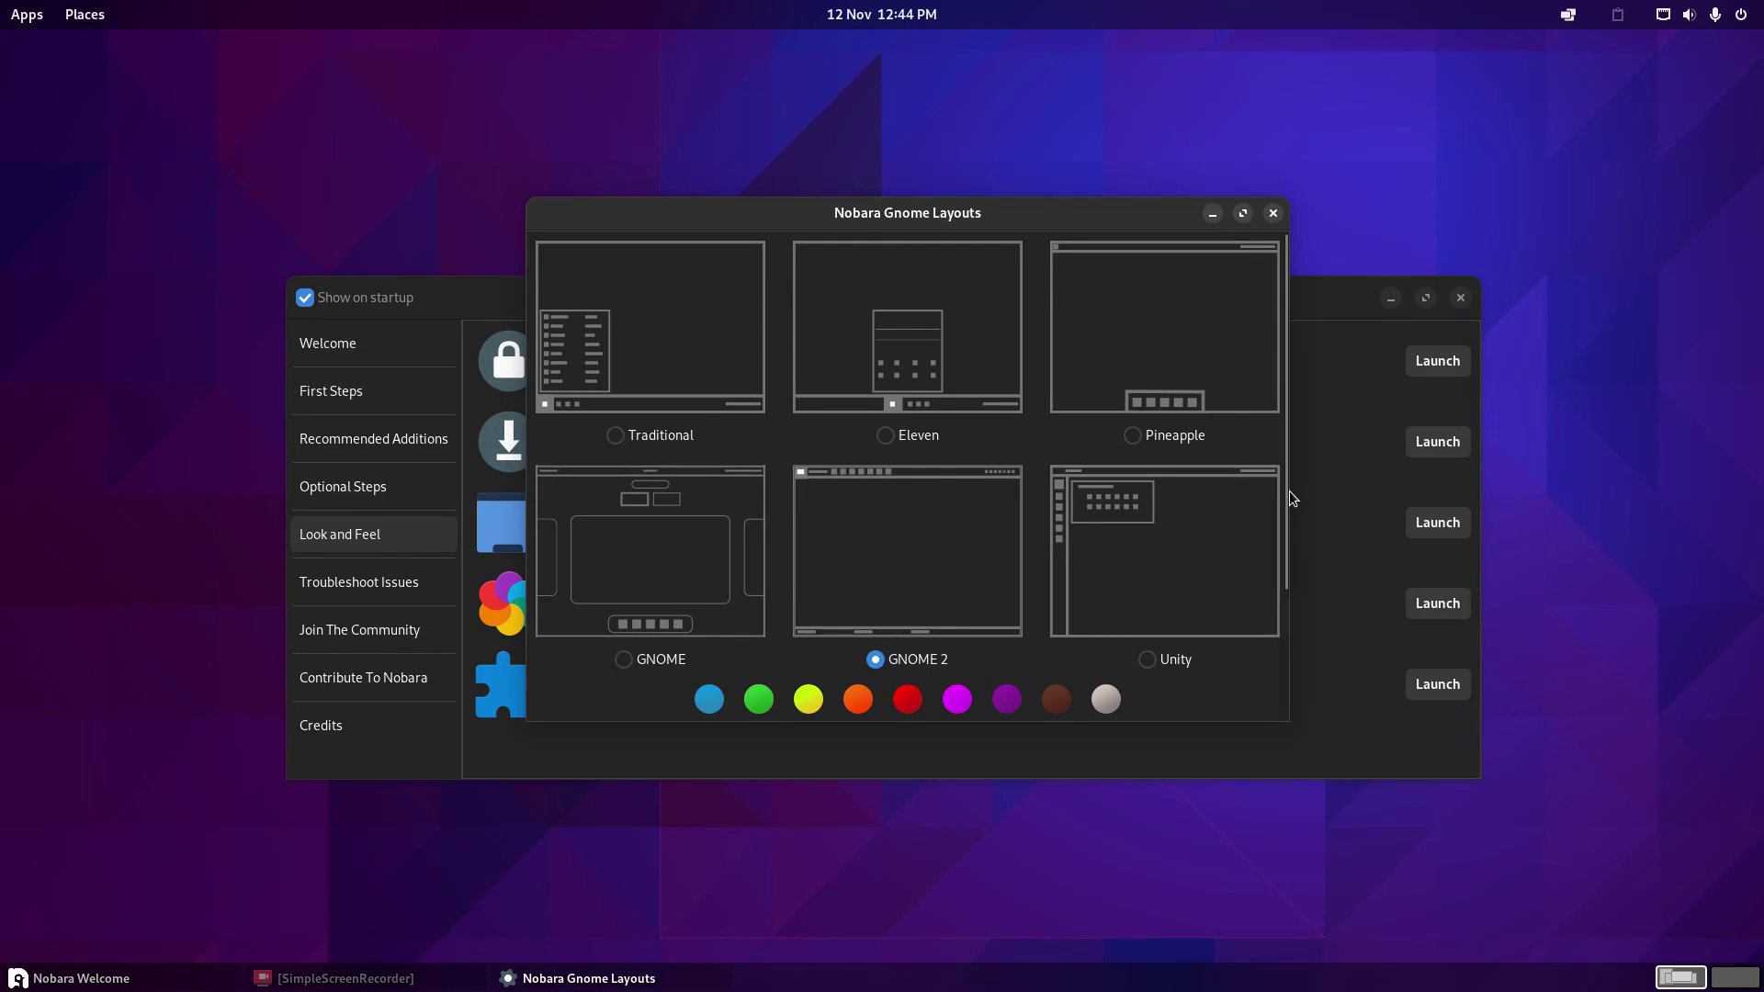
scroll(1291, 499, down, 2)
scroll(1287, 472, up, 2)
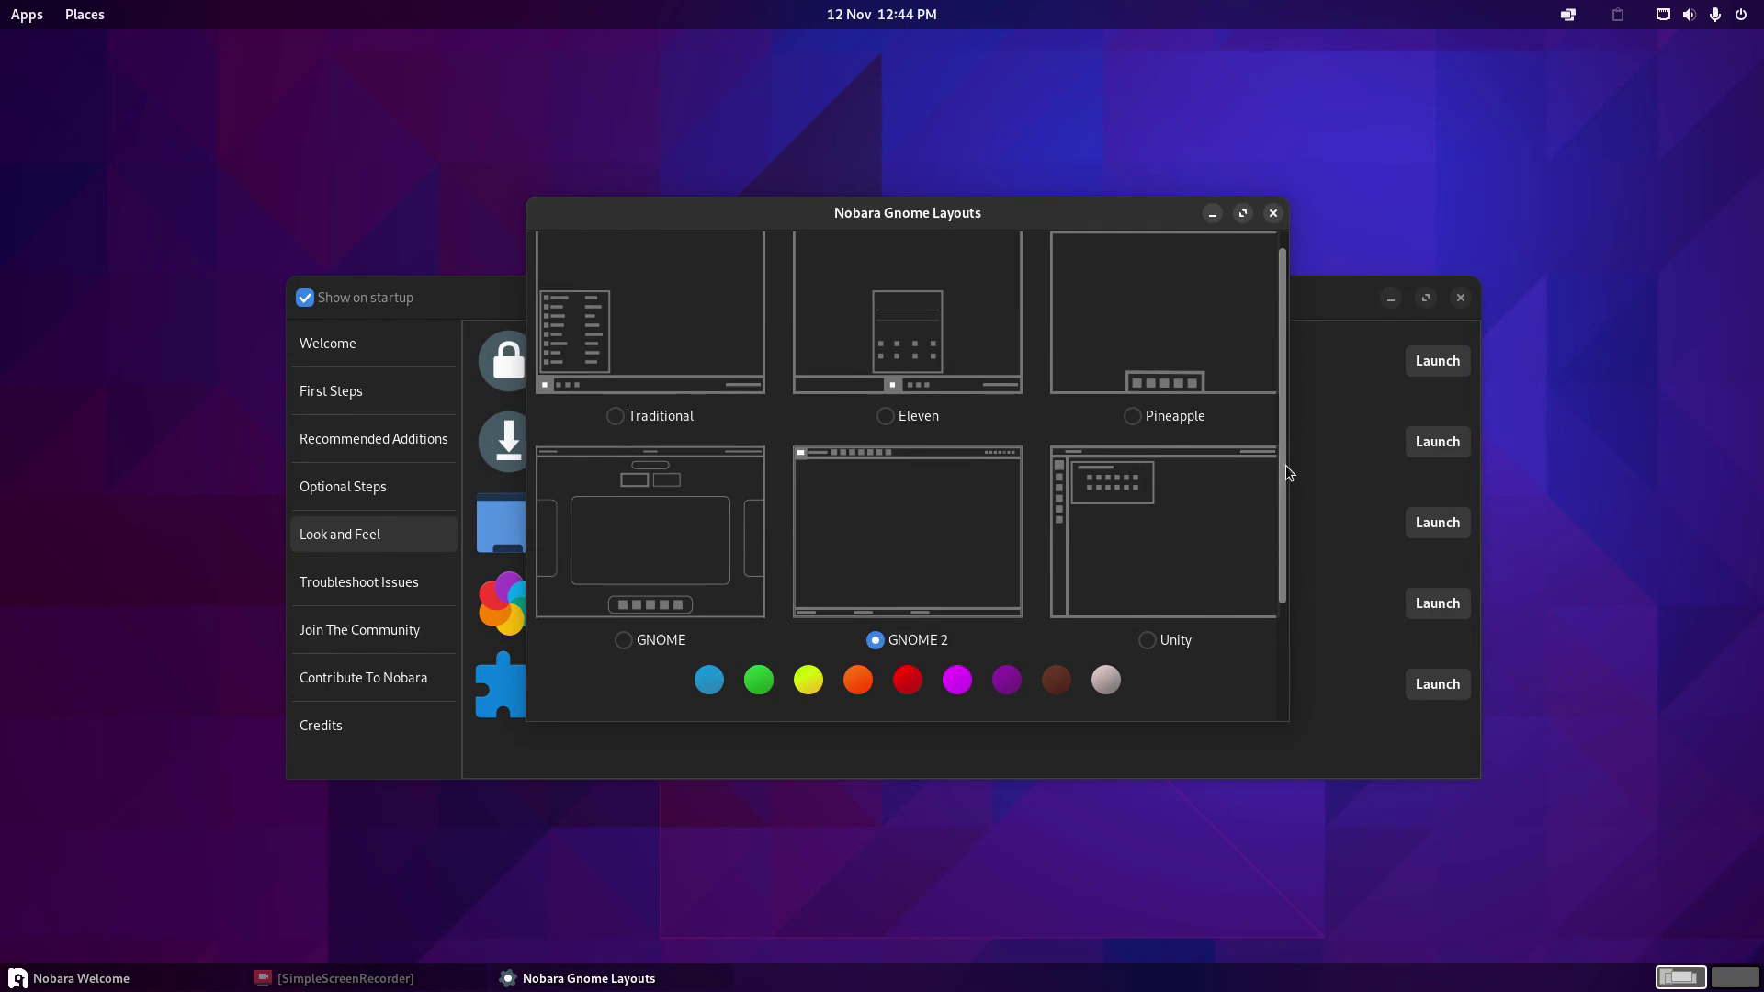
click(1154, 646)
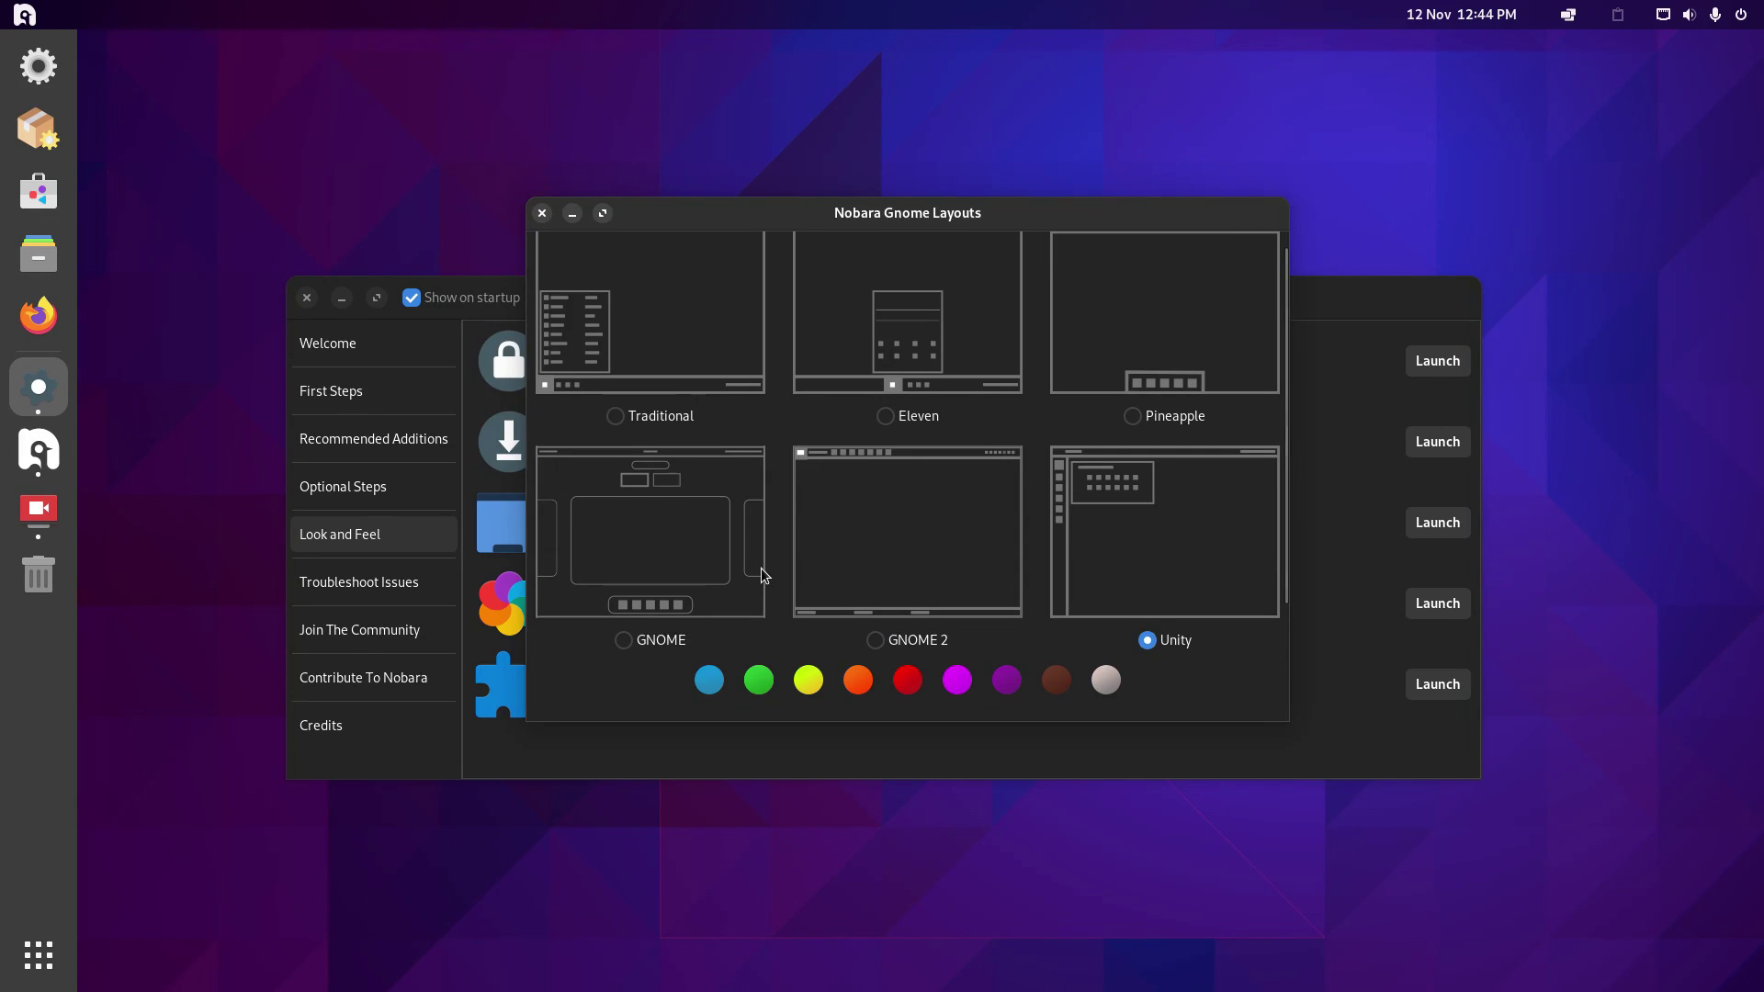
click(615, 415)
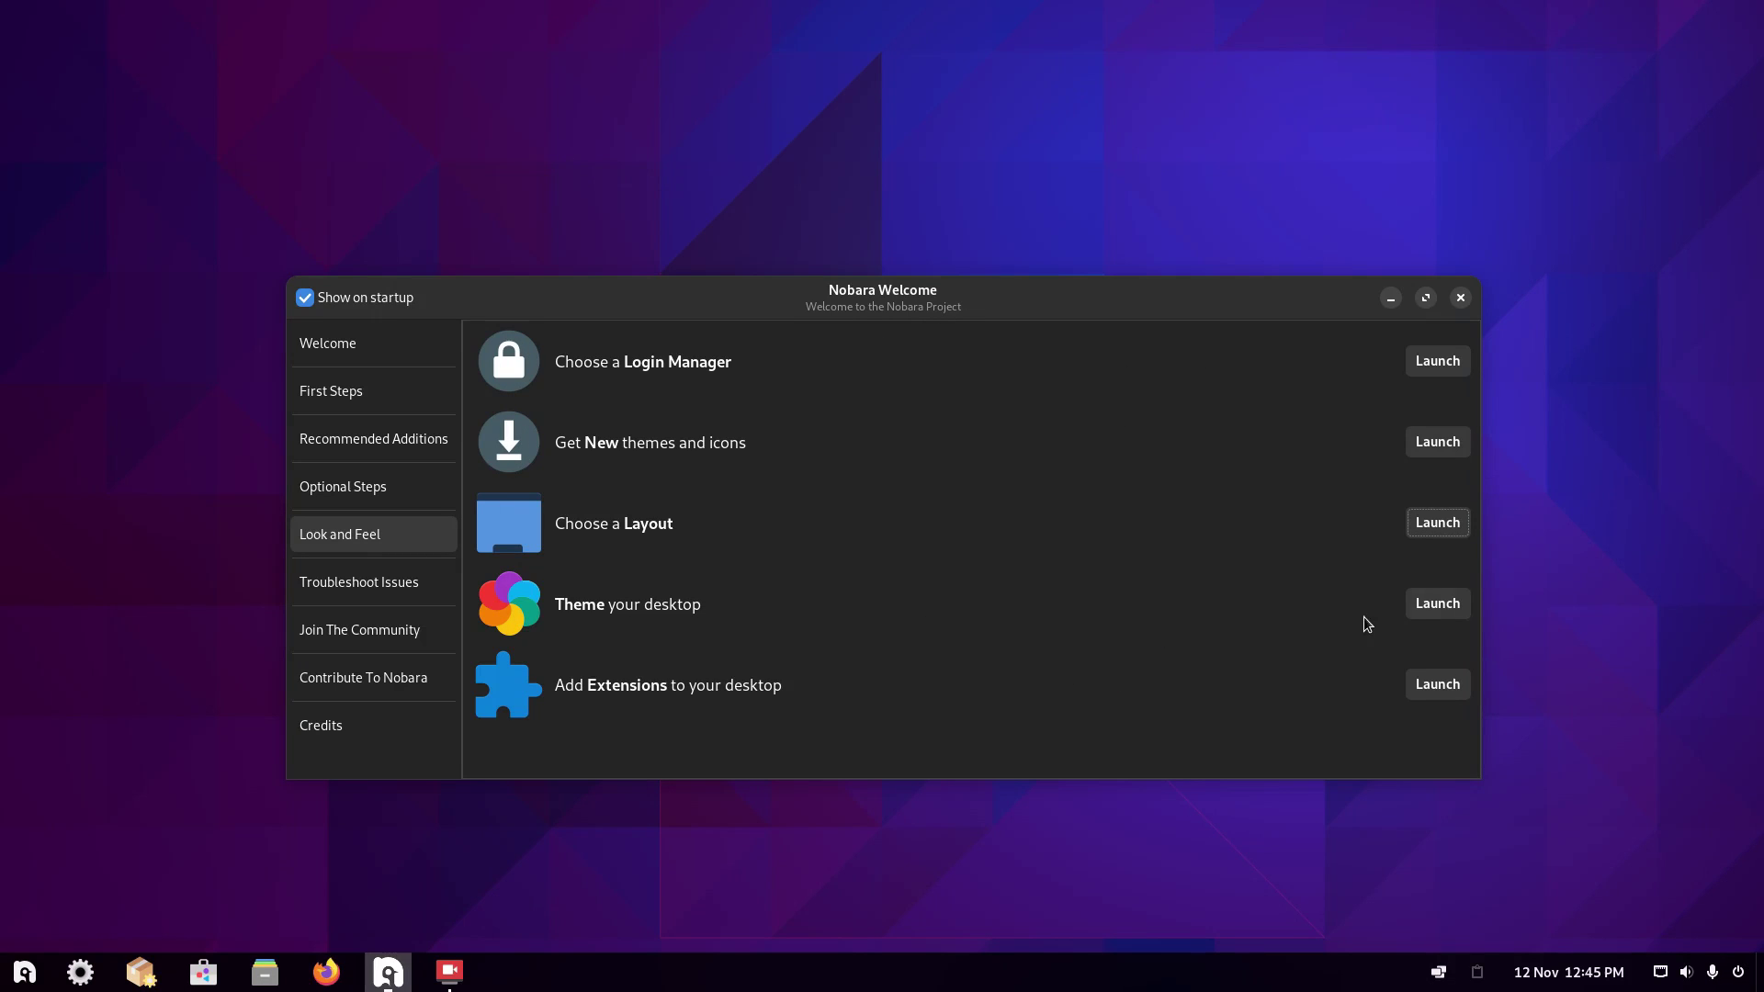
Turn off suspend on lid close and set truchet-d.webp as the background image.
click(1438, 606)
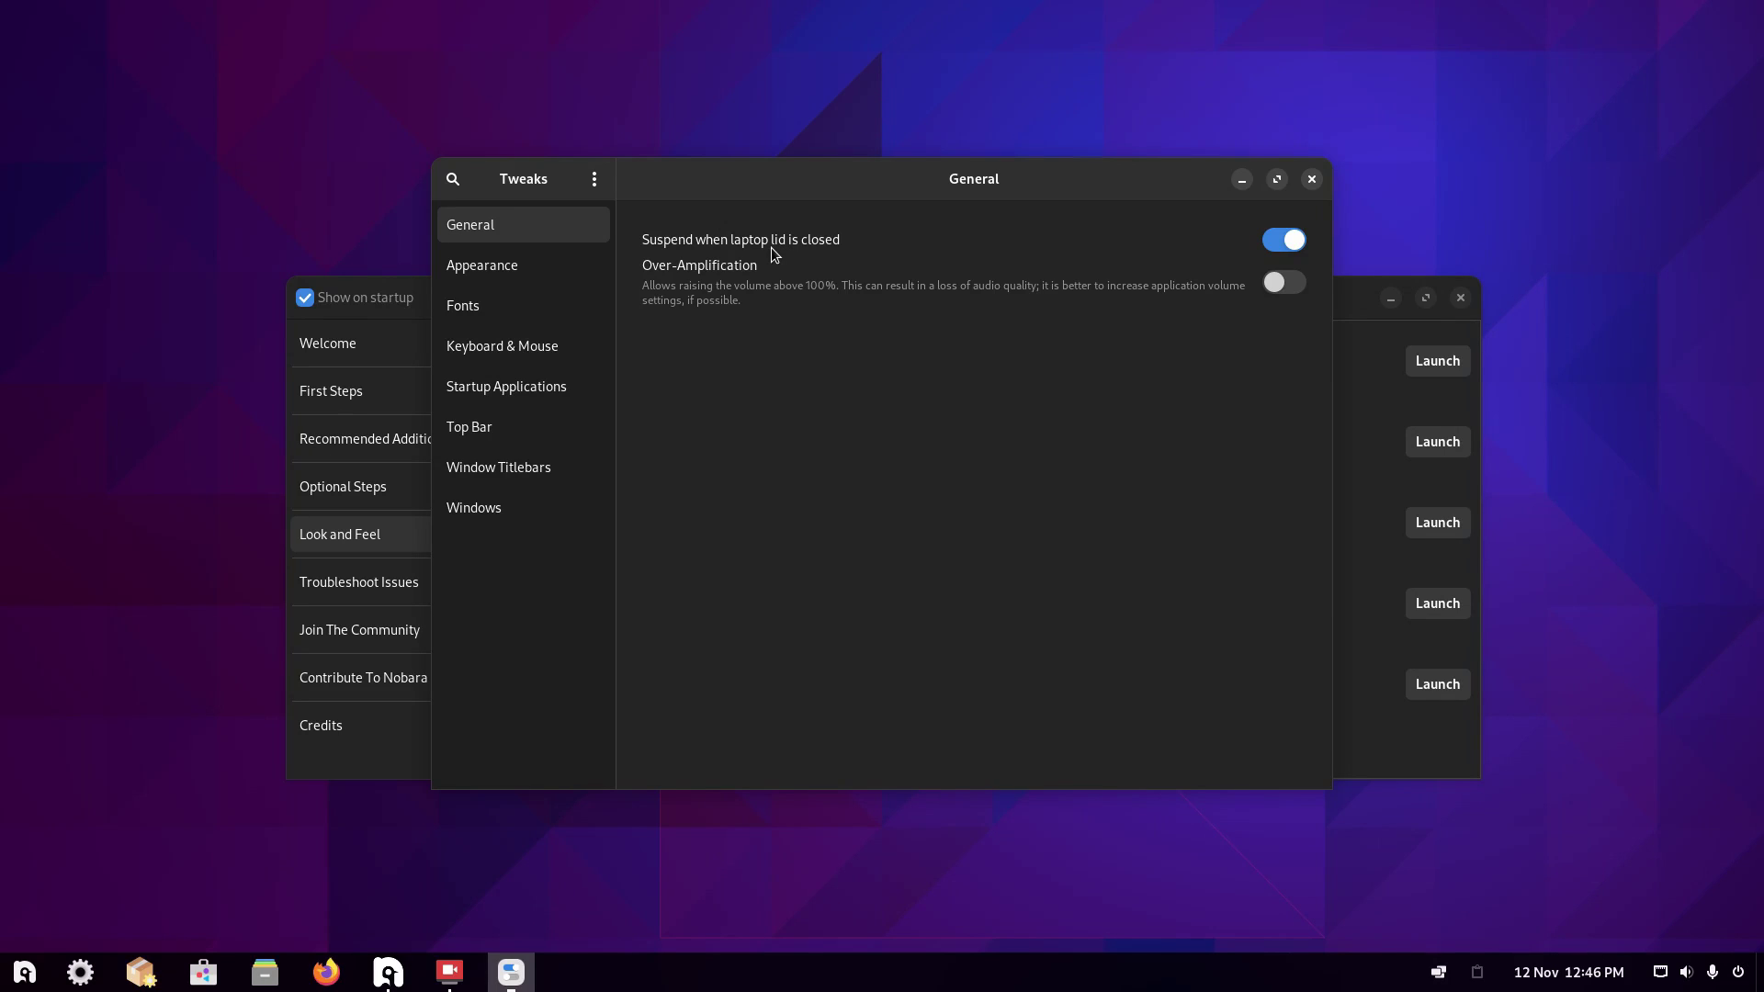
click(1285, 239)
click(521, 263)
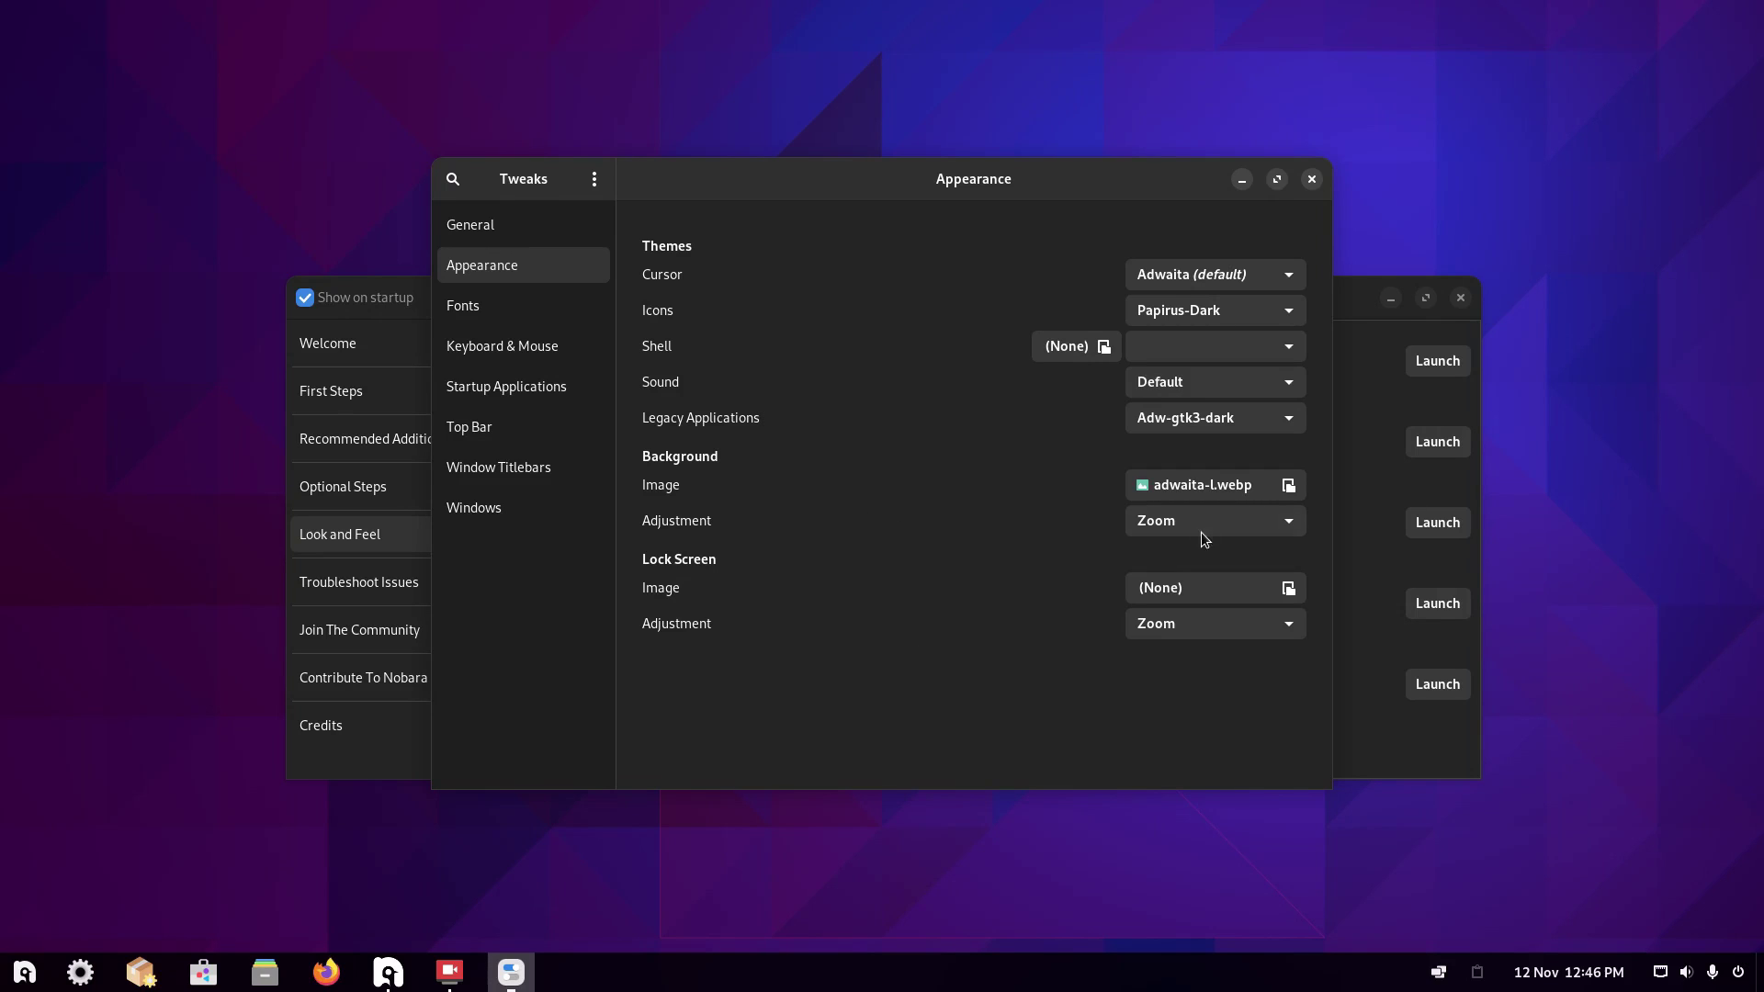
click(1289, 485)
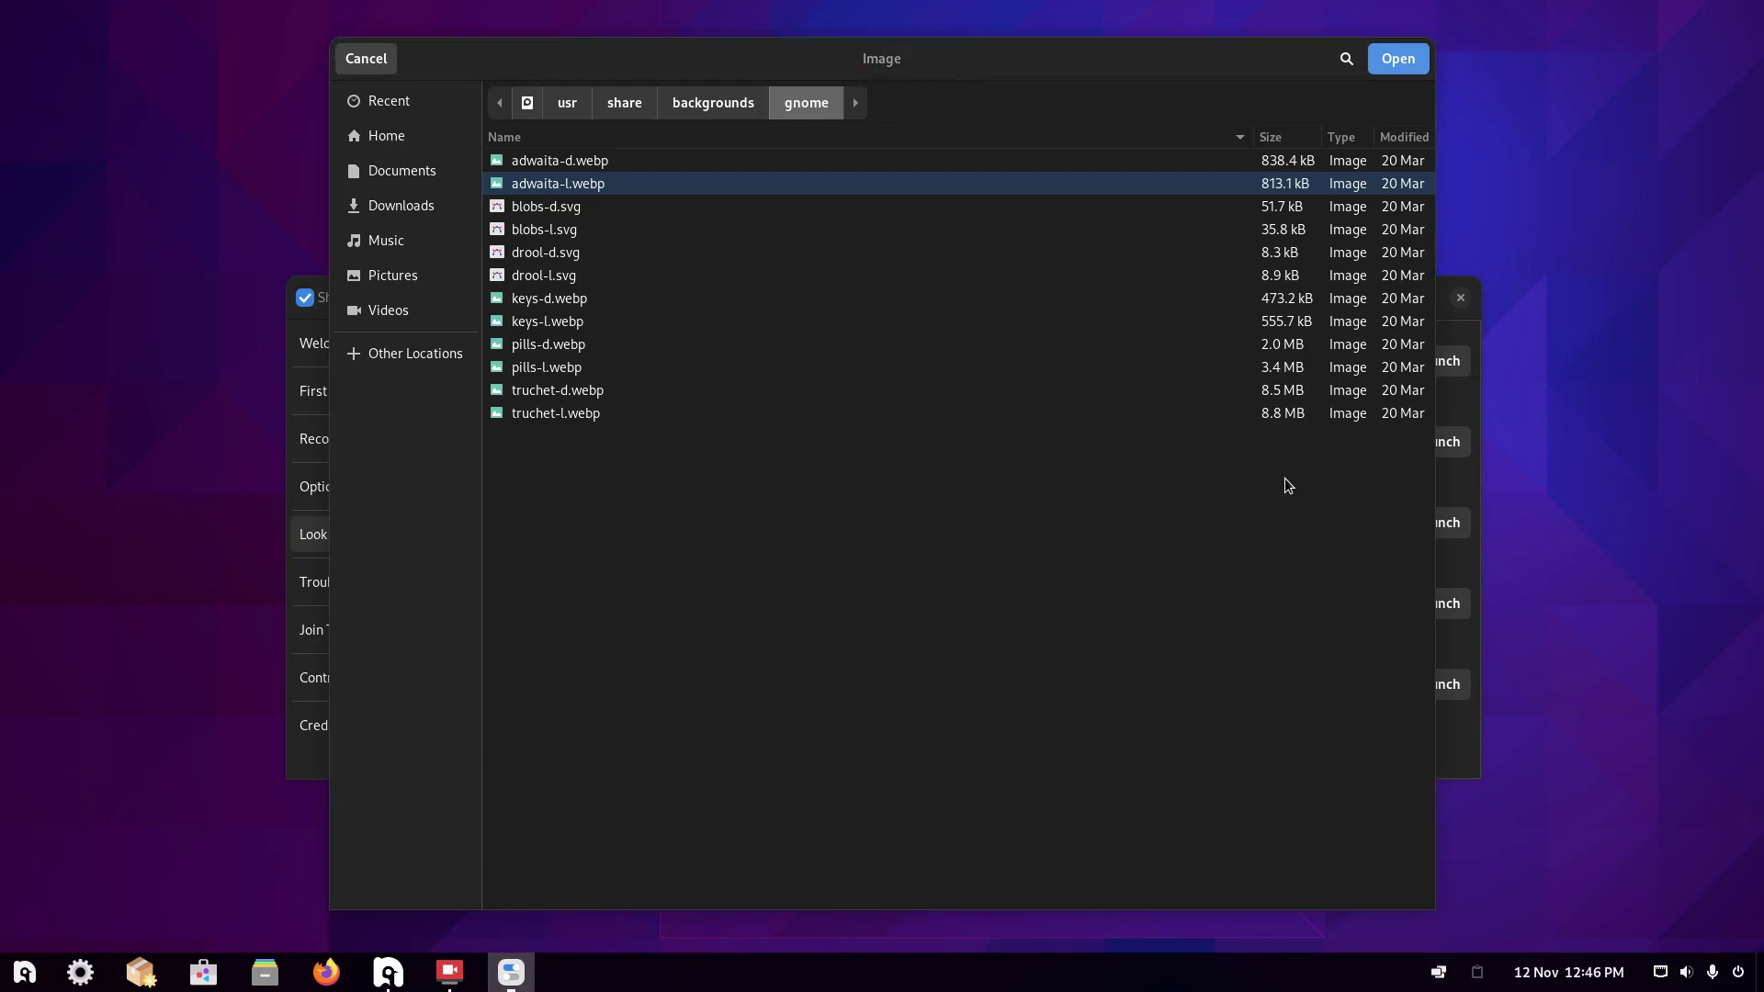
double_click(557, 390)
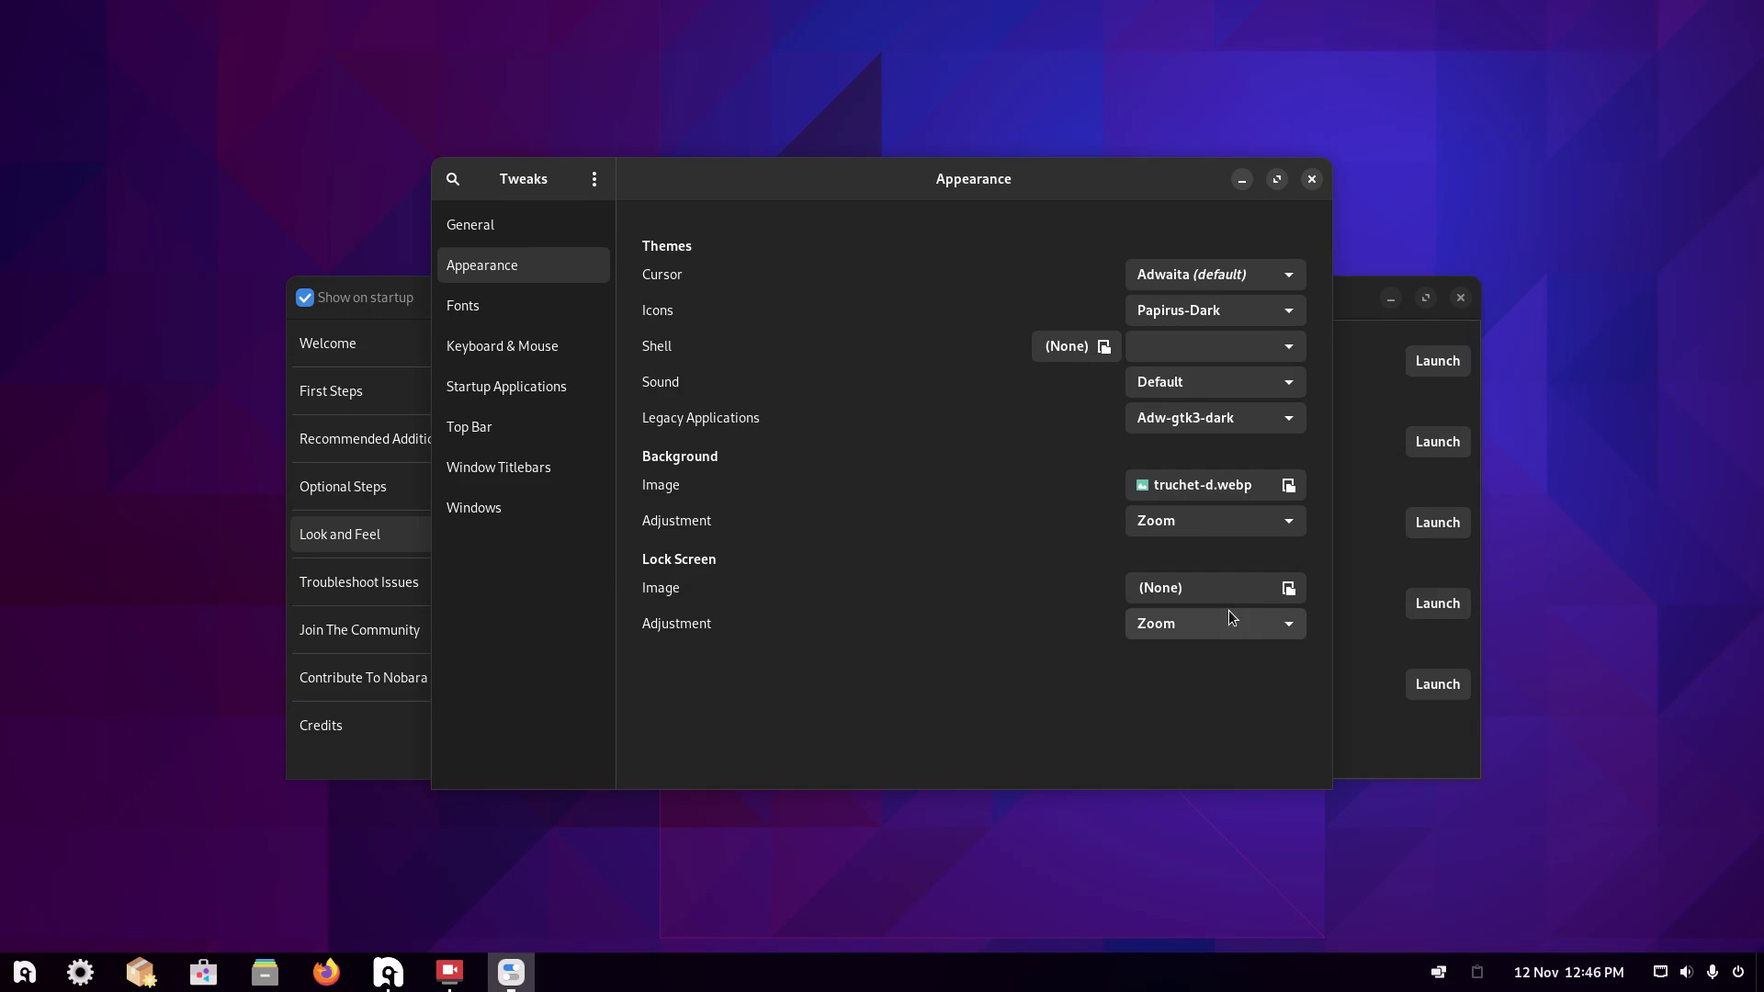
Browse the Fonts, Keyboard & Mouse, Startup Applications, Top Bar and Windows pages, then close Tweaks.
click(510, 312)
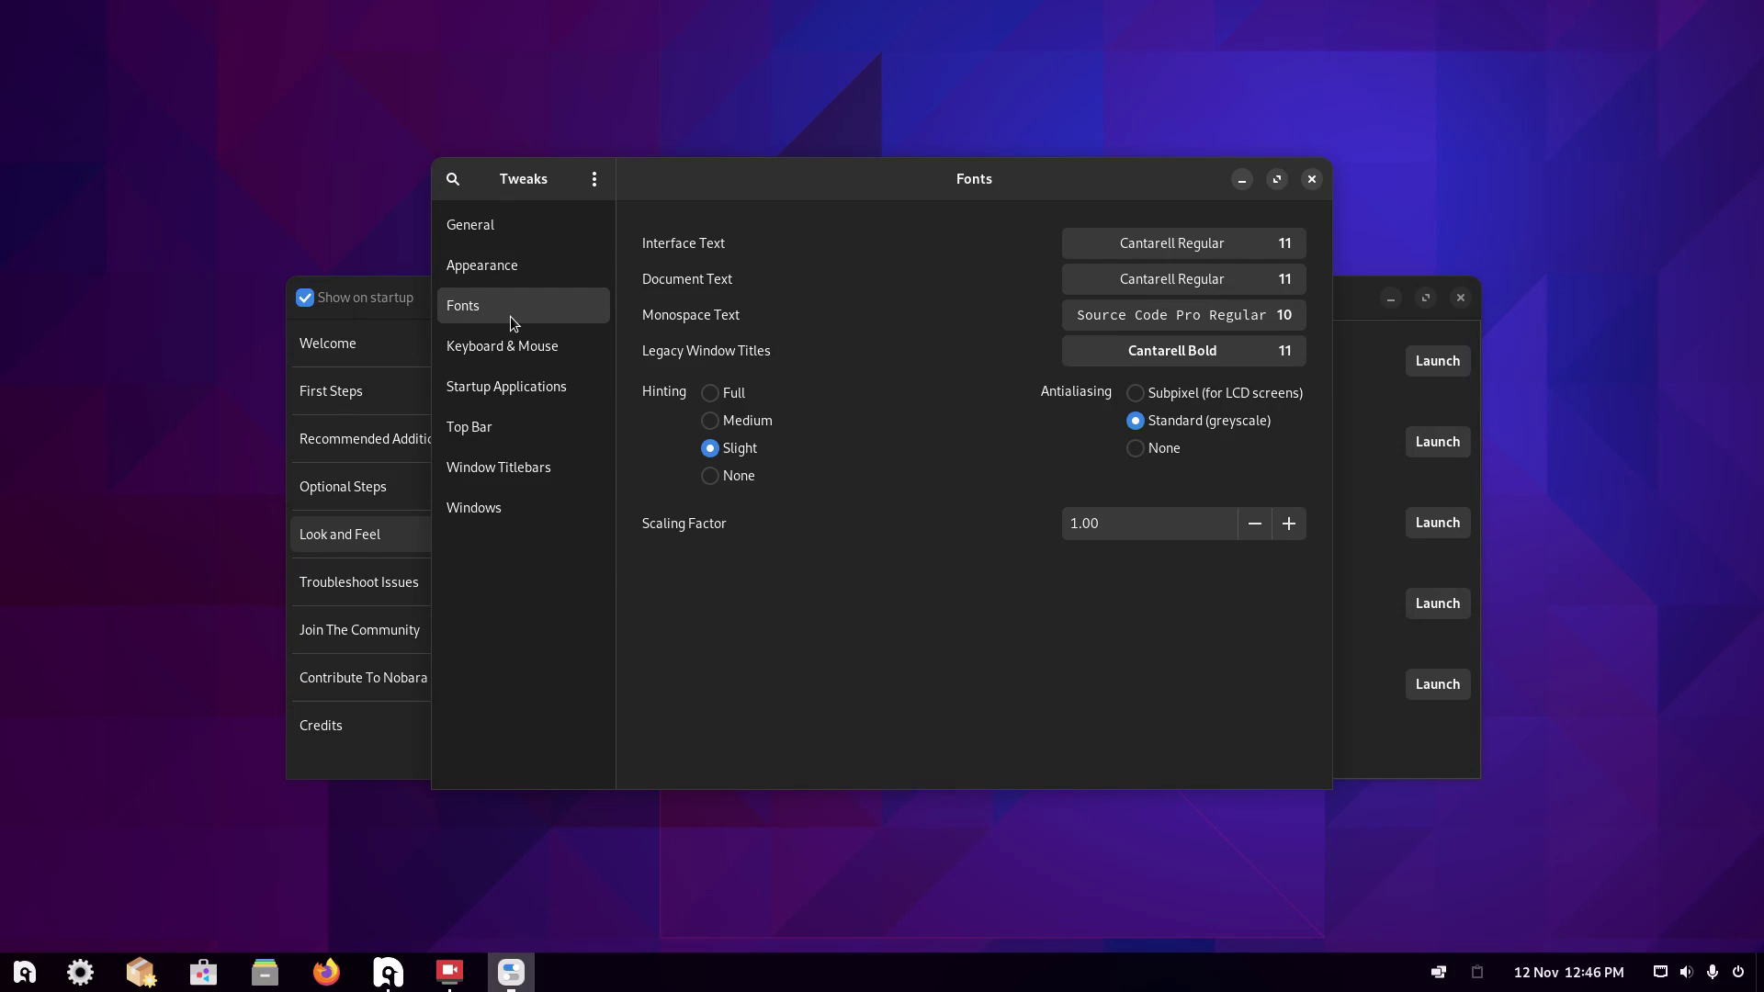
click(515, 361)
click(518, 395)
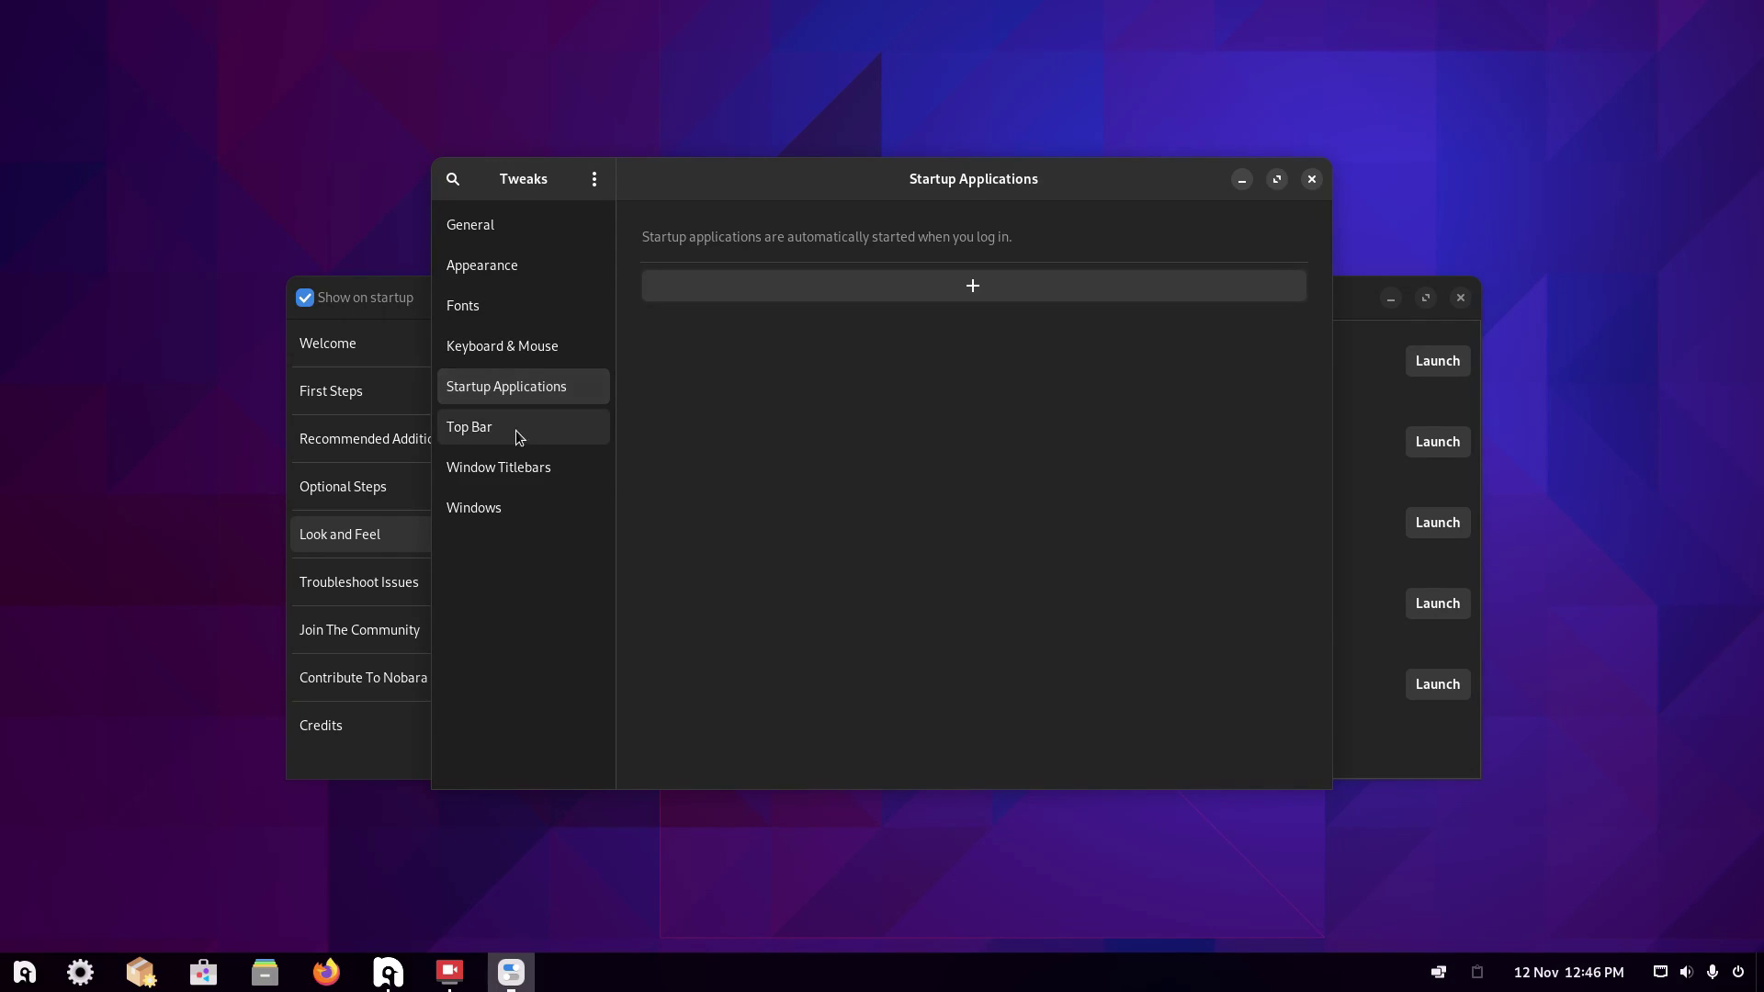
click(519, 431)
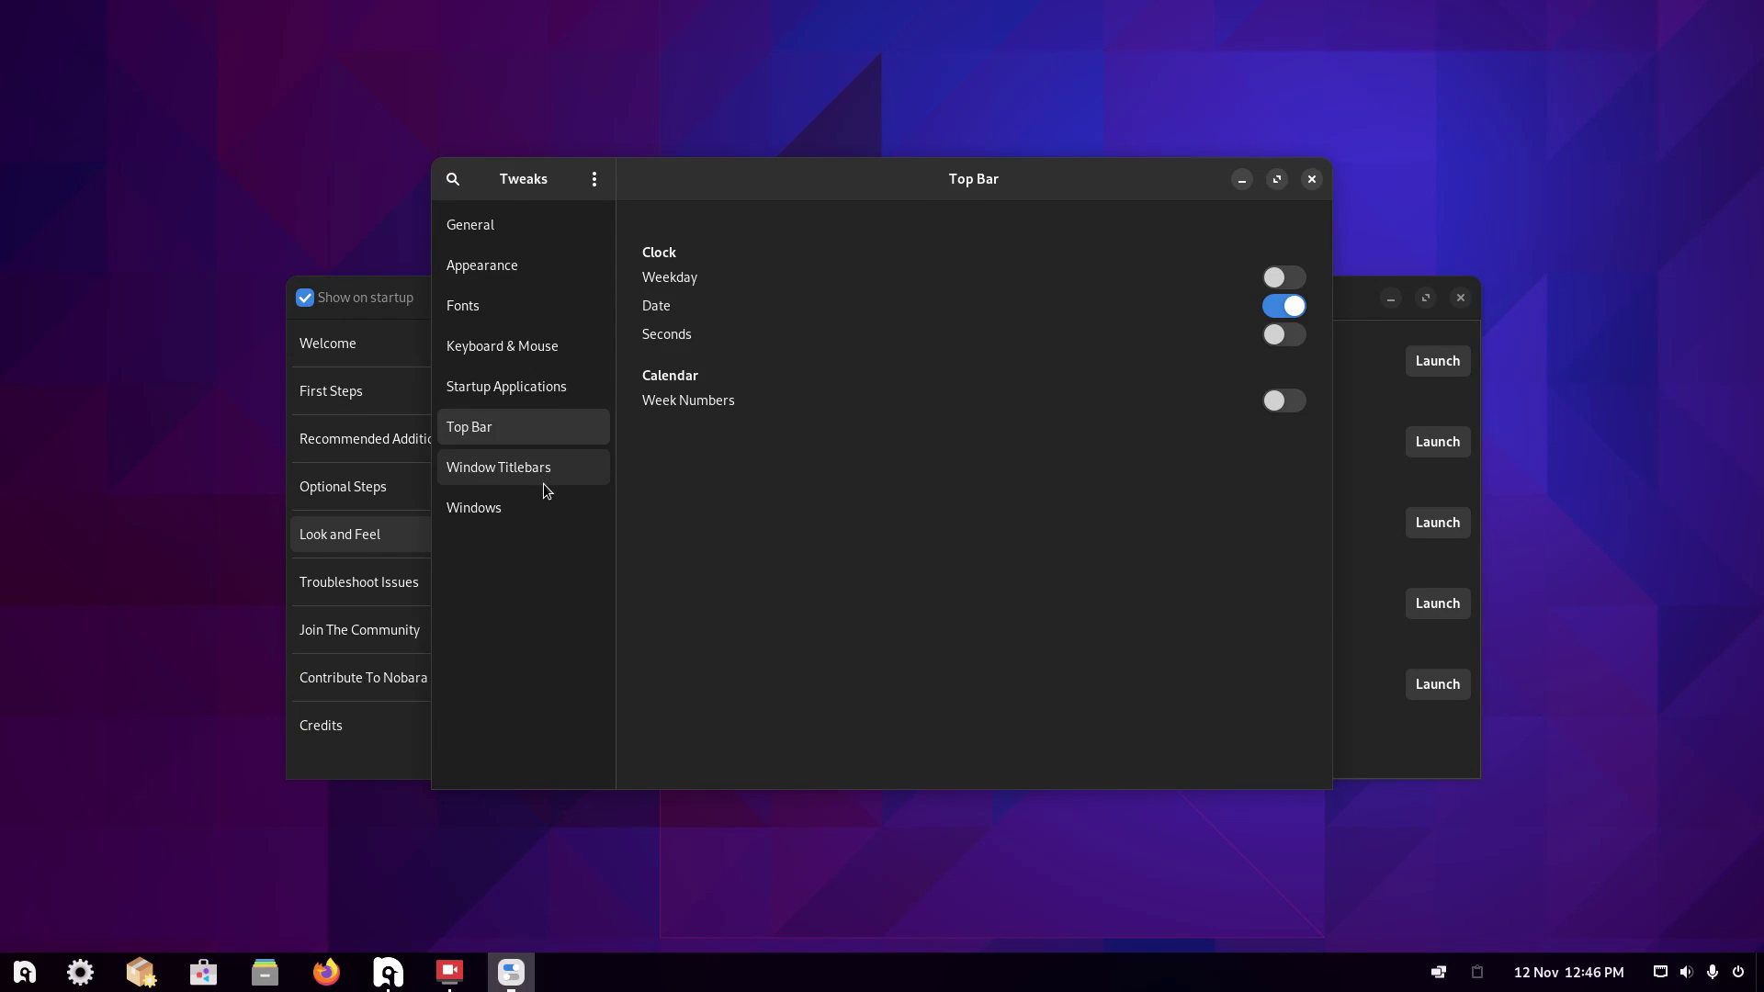
click(543, 479)
click(533, 513)
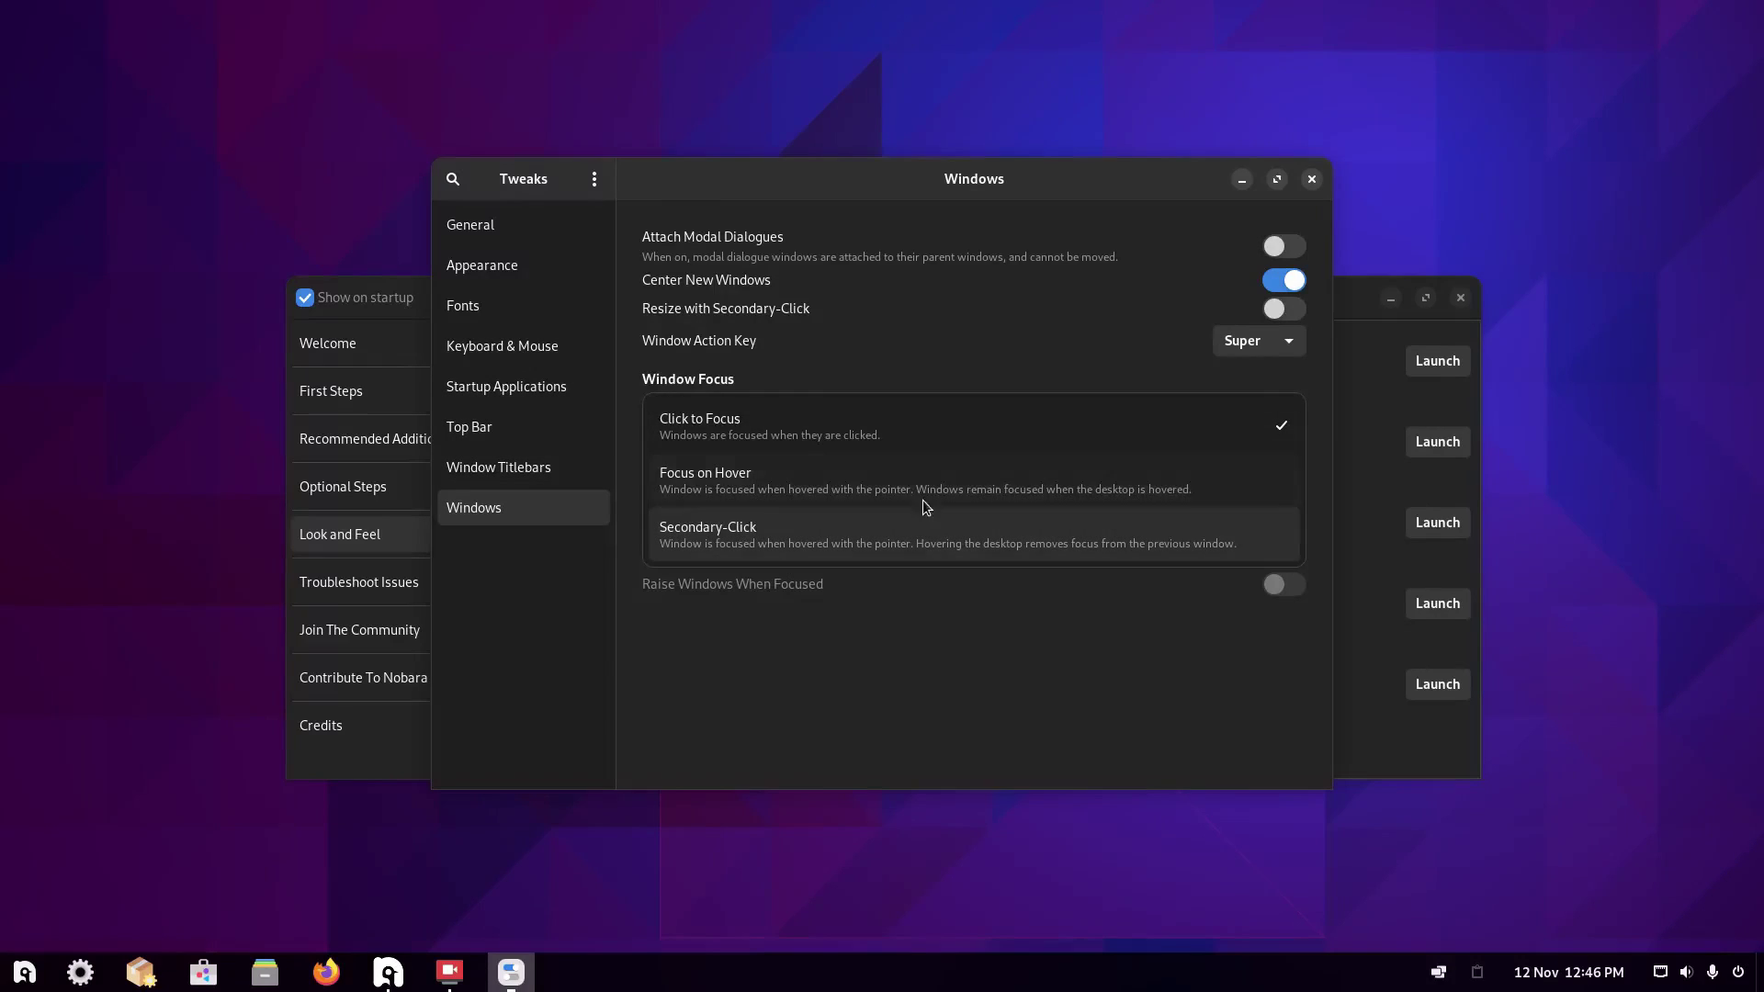
click(1311, 179)
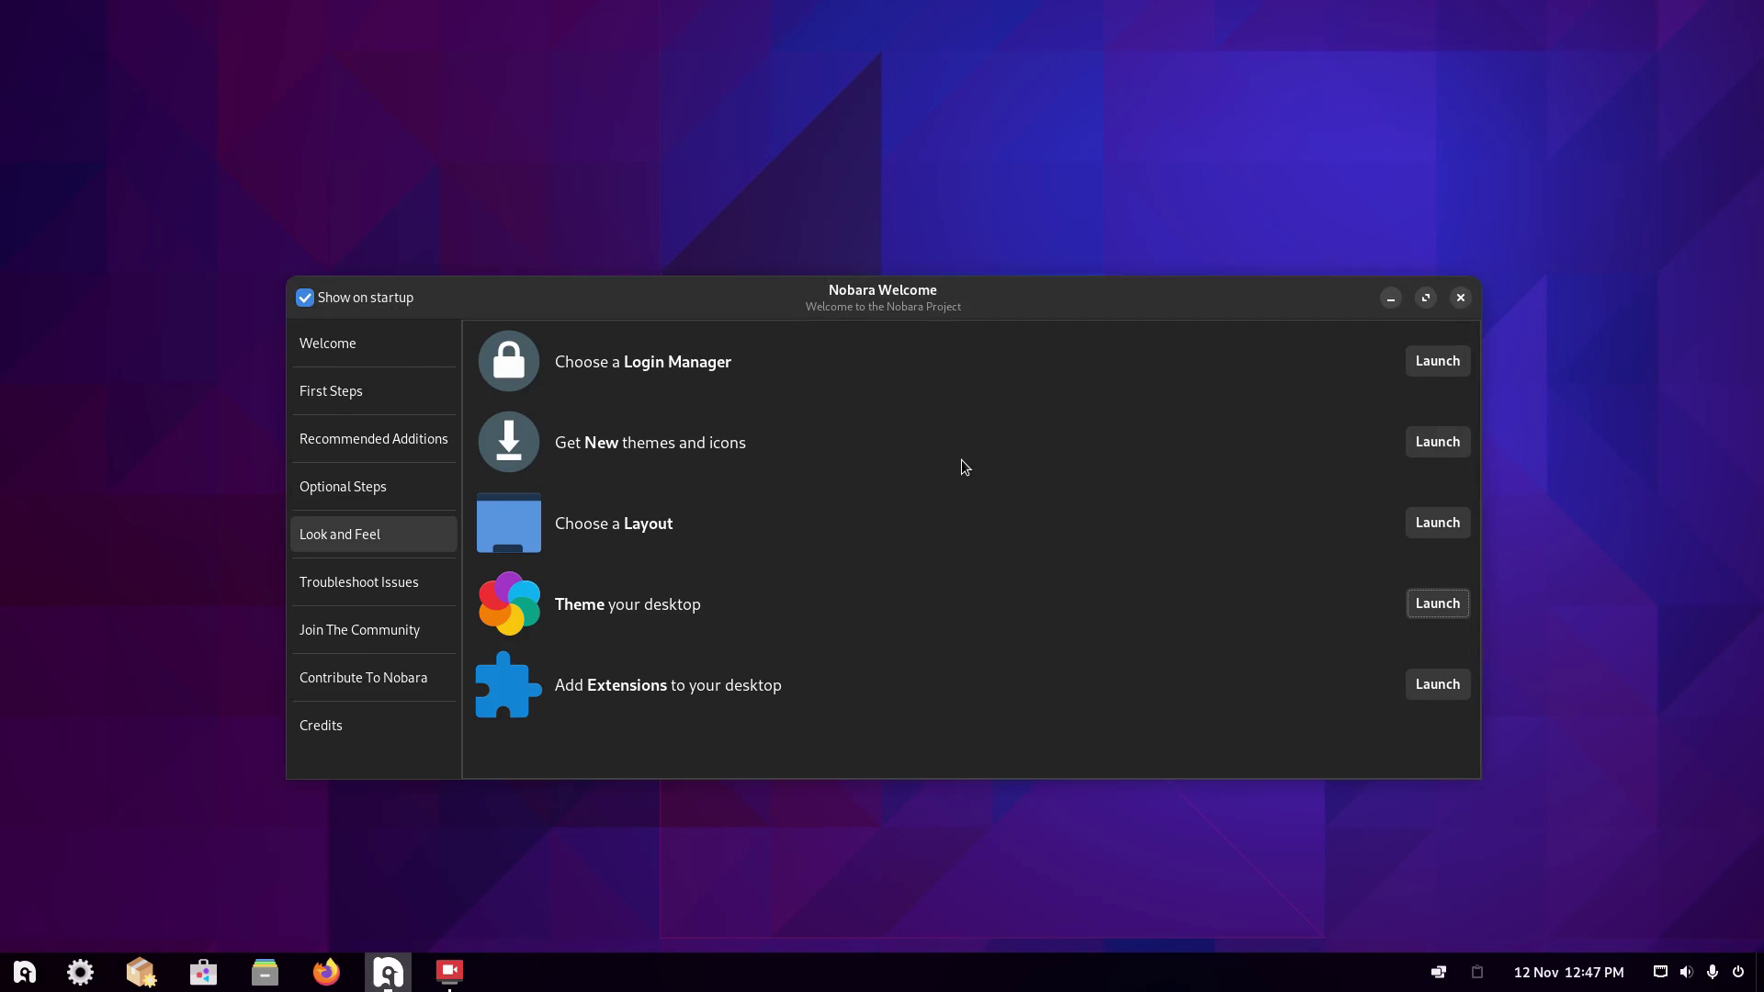
Toggle the Applications Menu extension off and back on, comparing it with ArcMenu.
click(1426, 687)
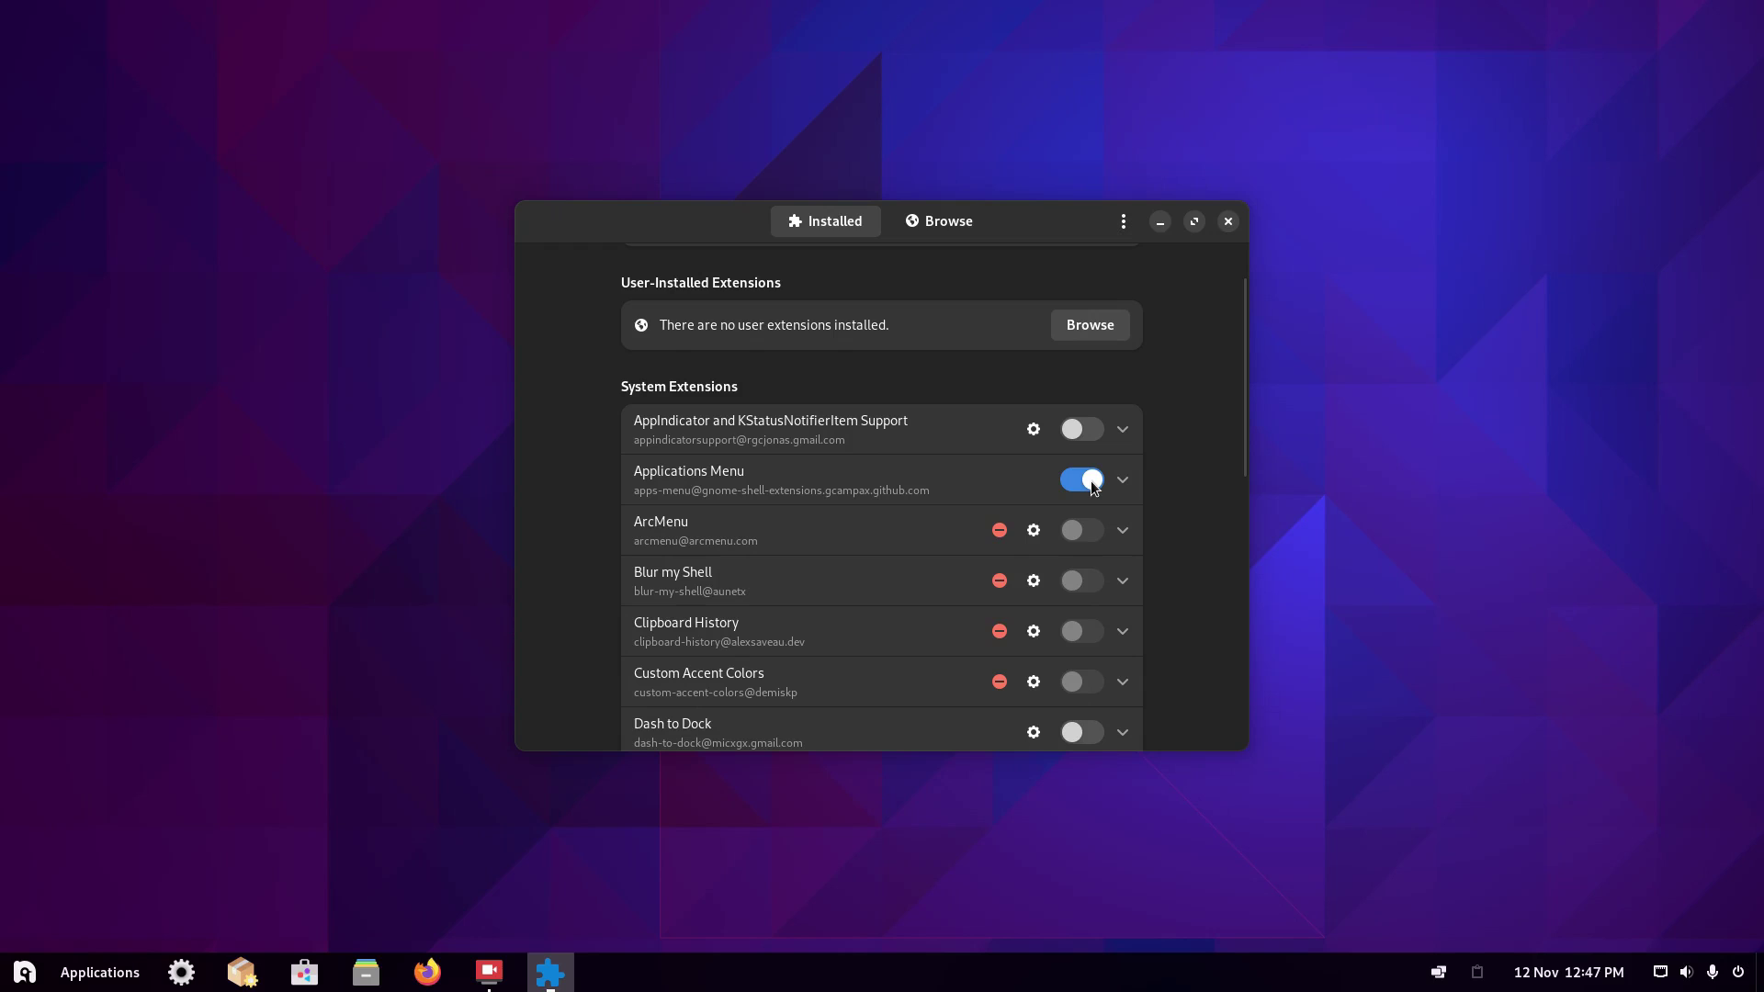
click(95, 980)
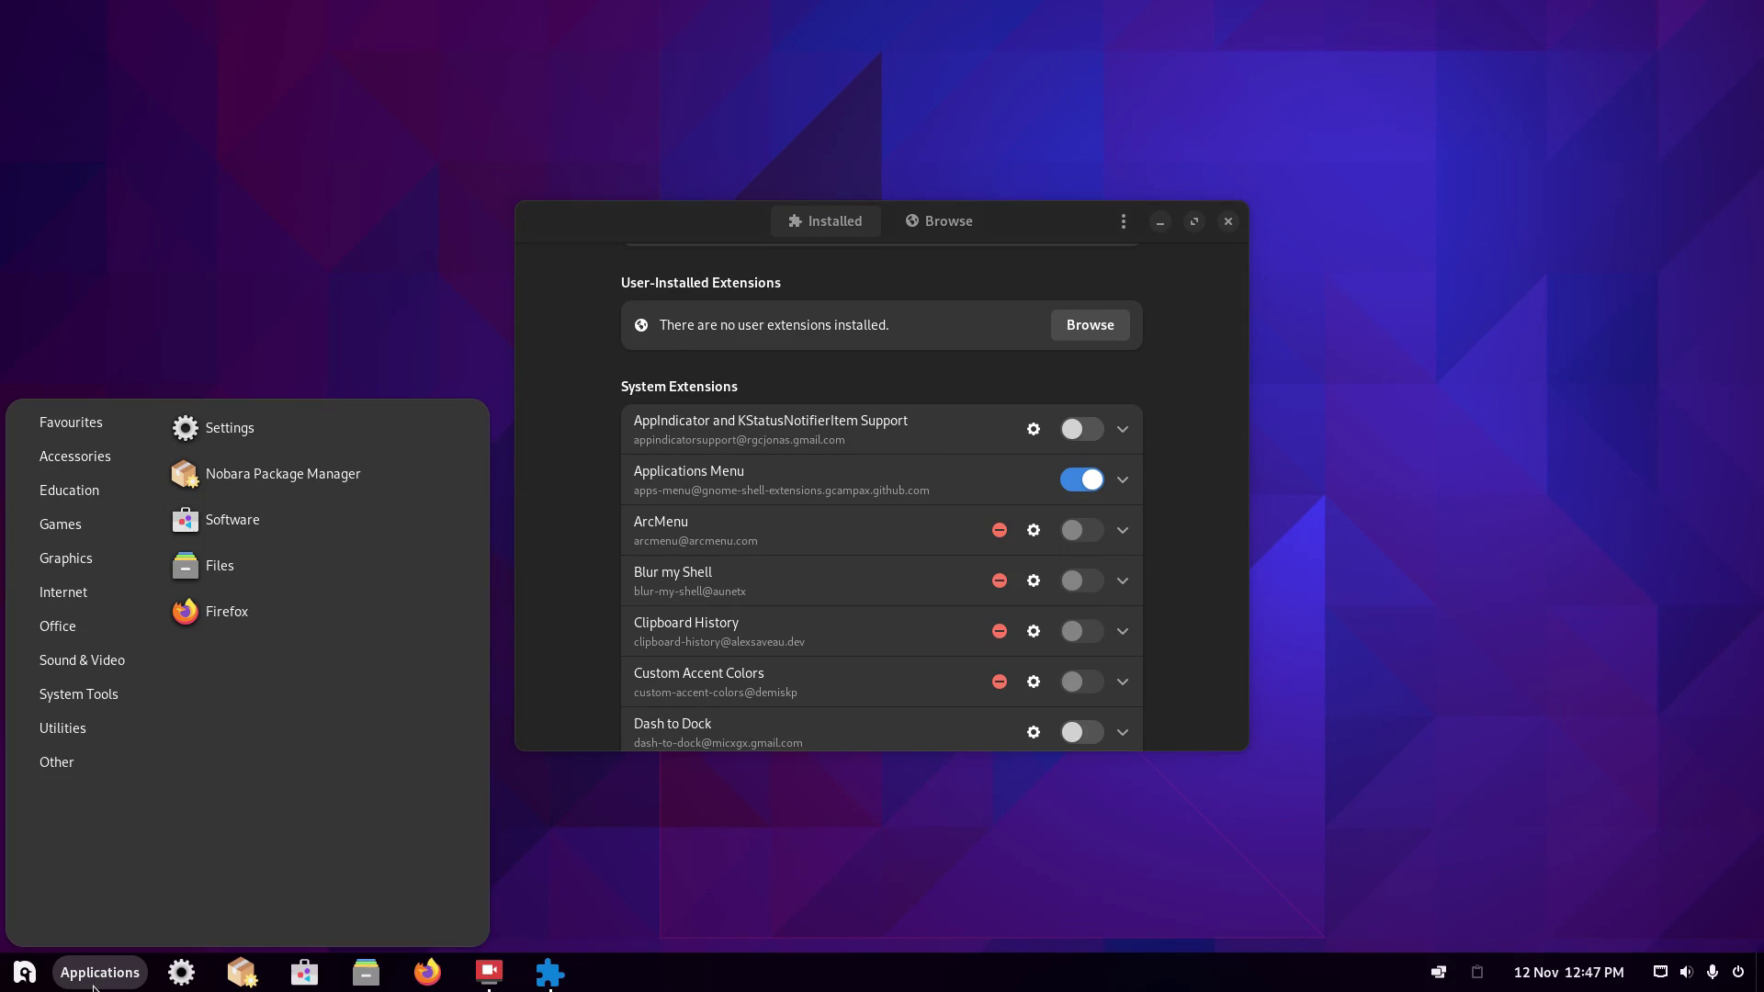
click(95, 980)
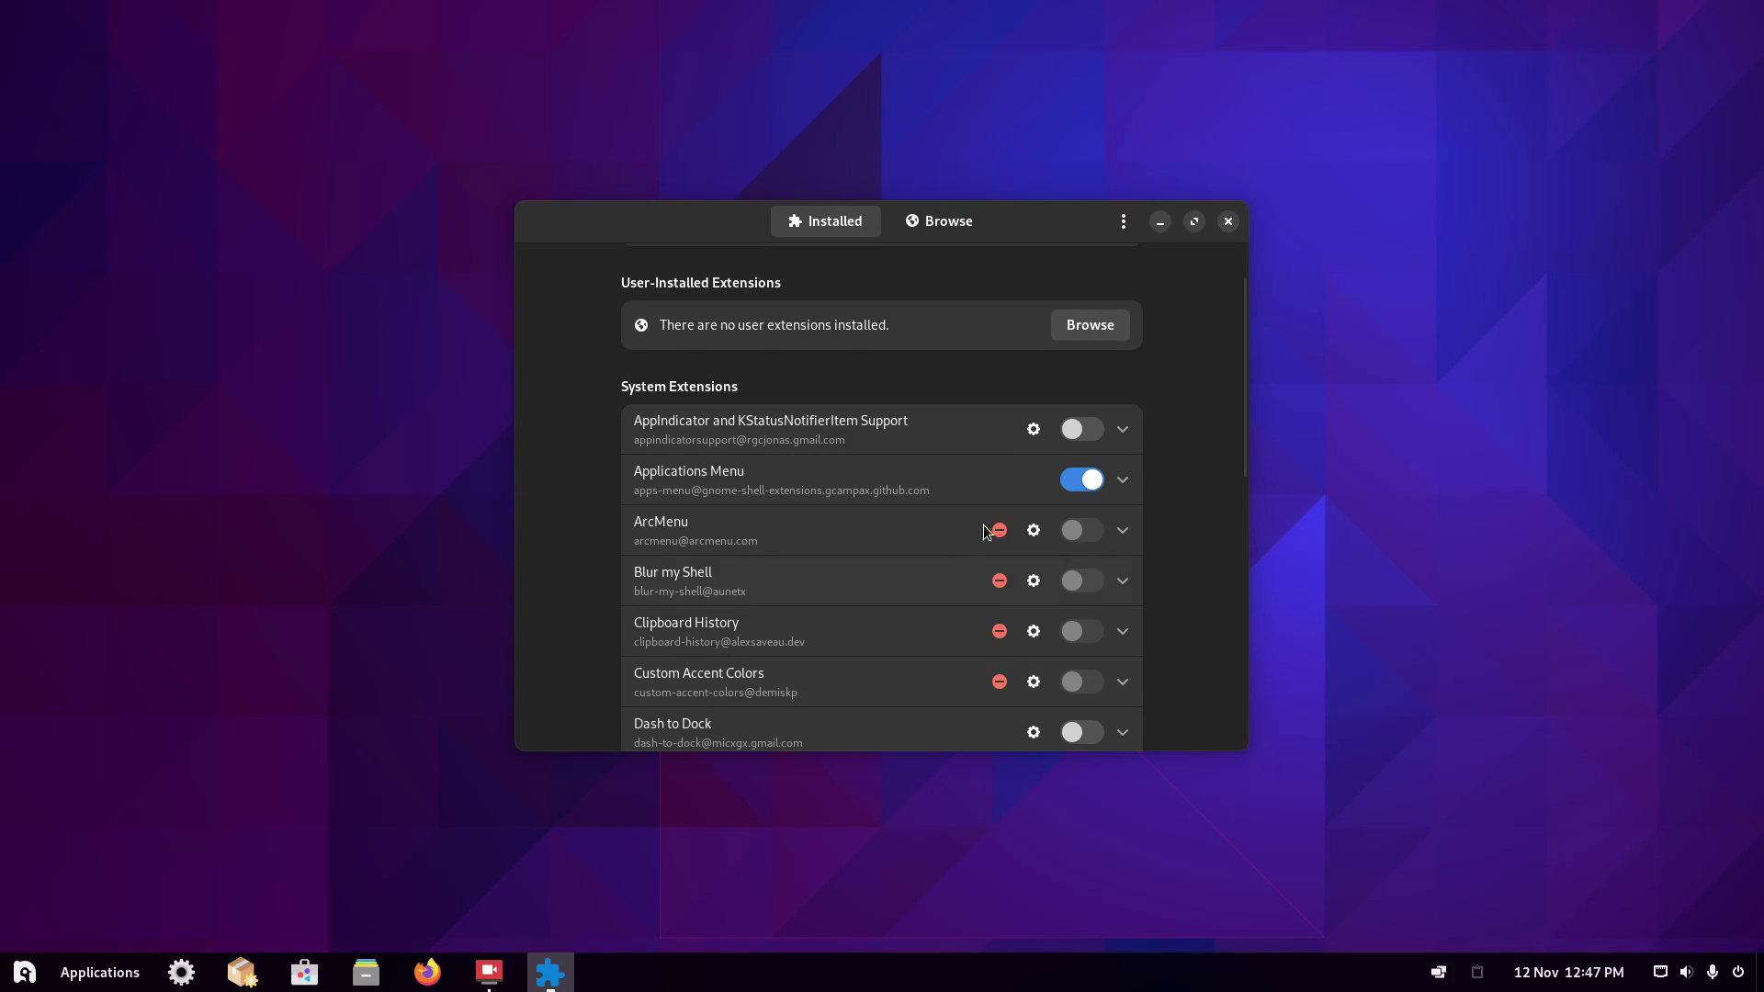
click(1081, 479)
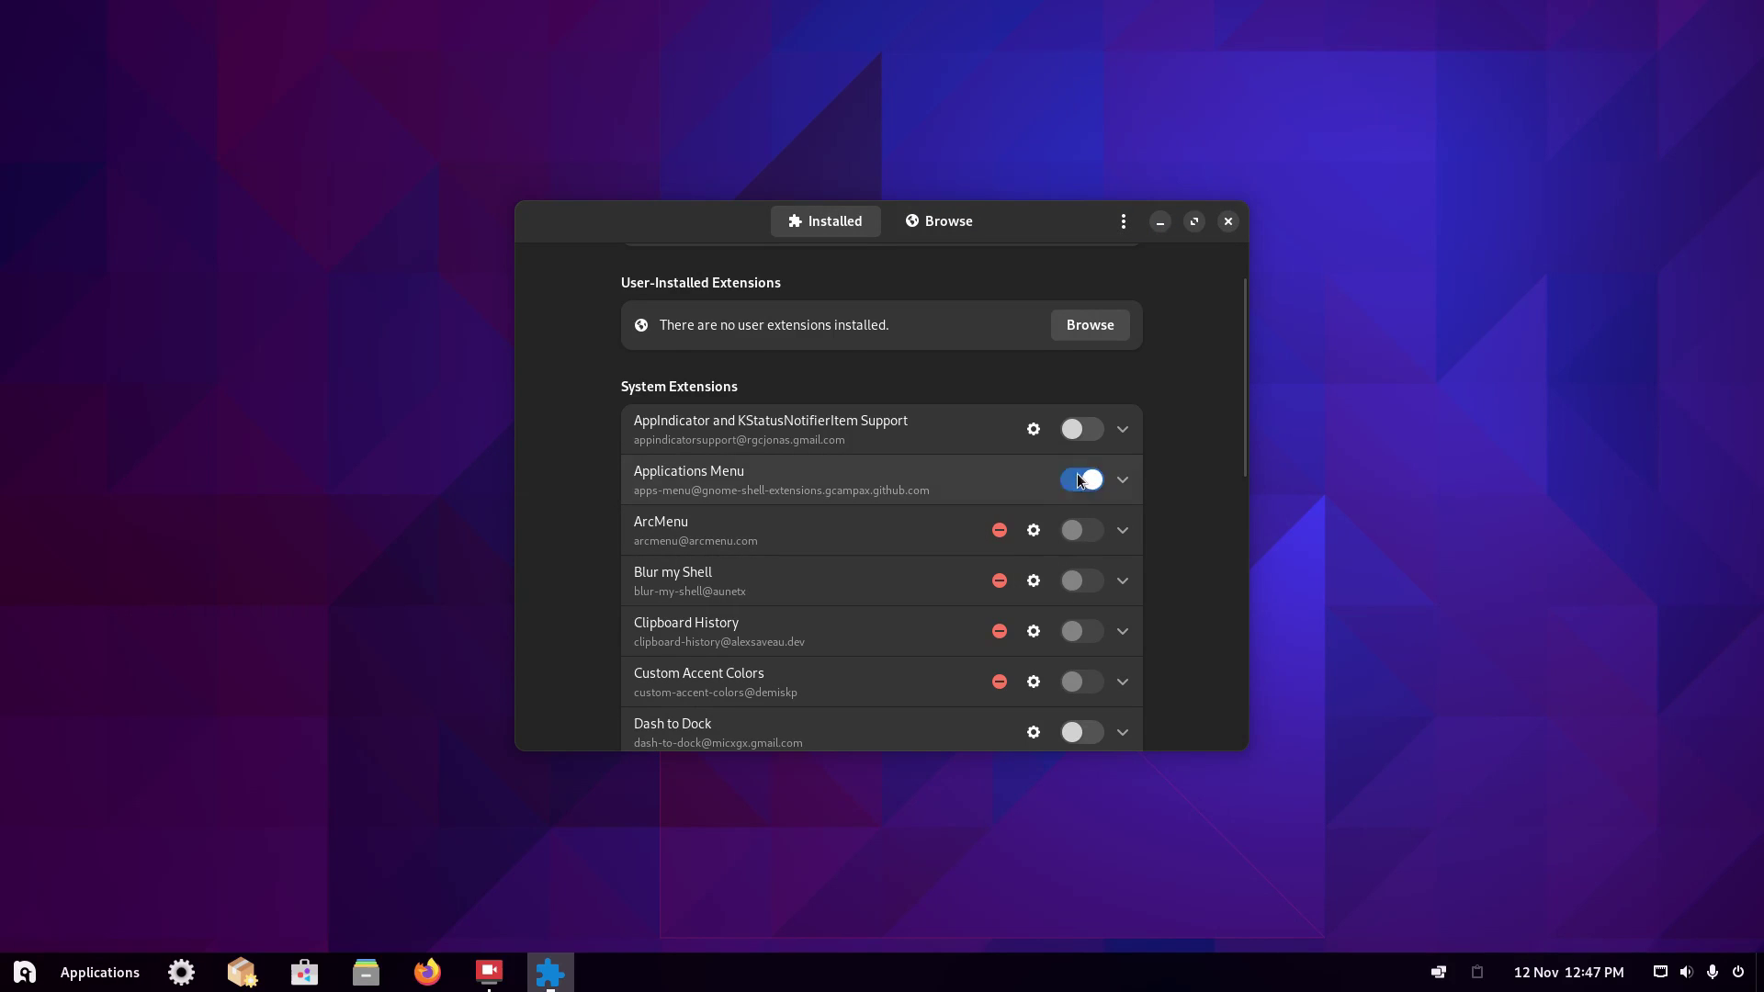
click(22, 974)
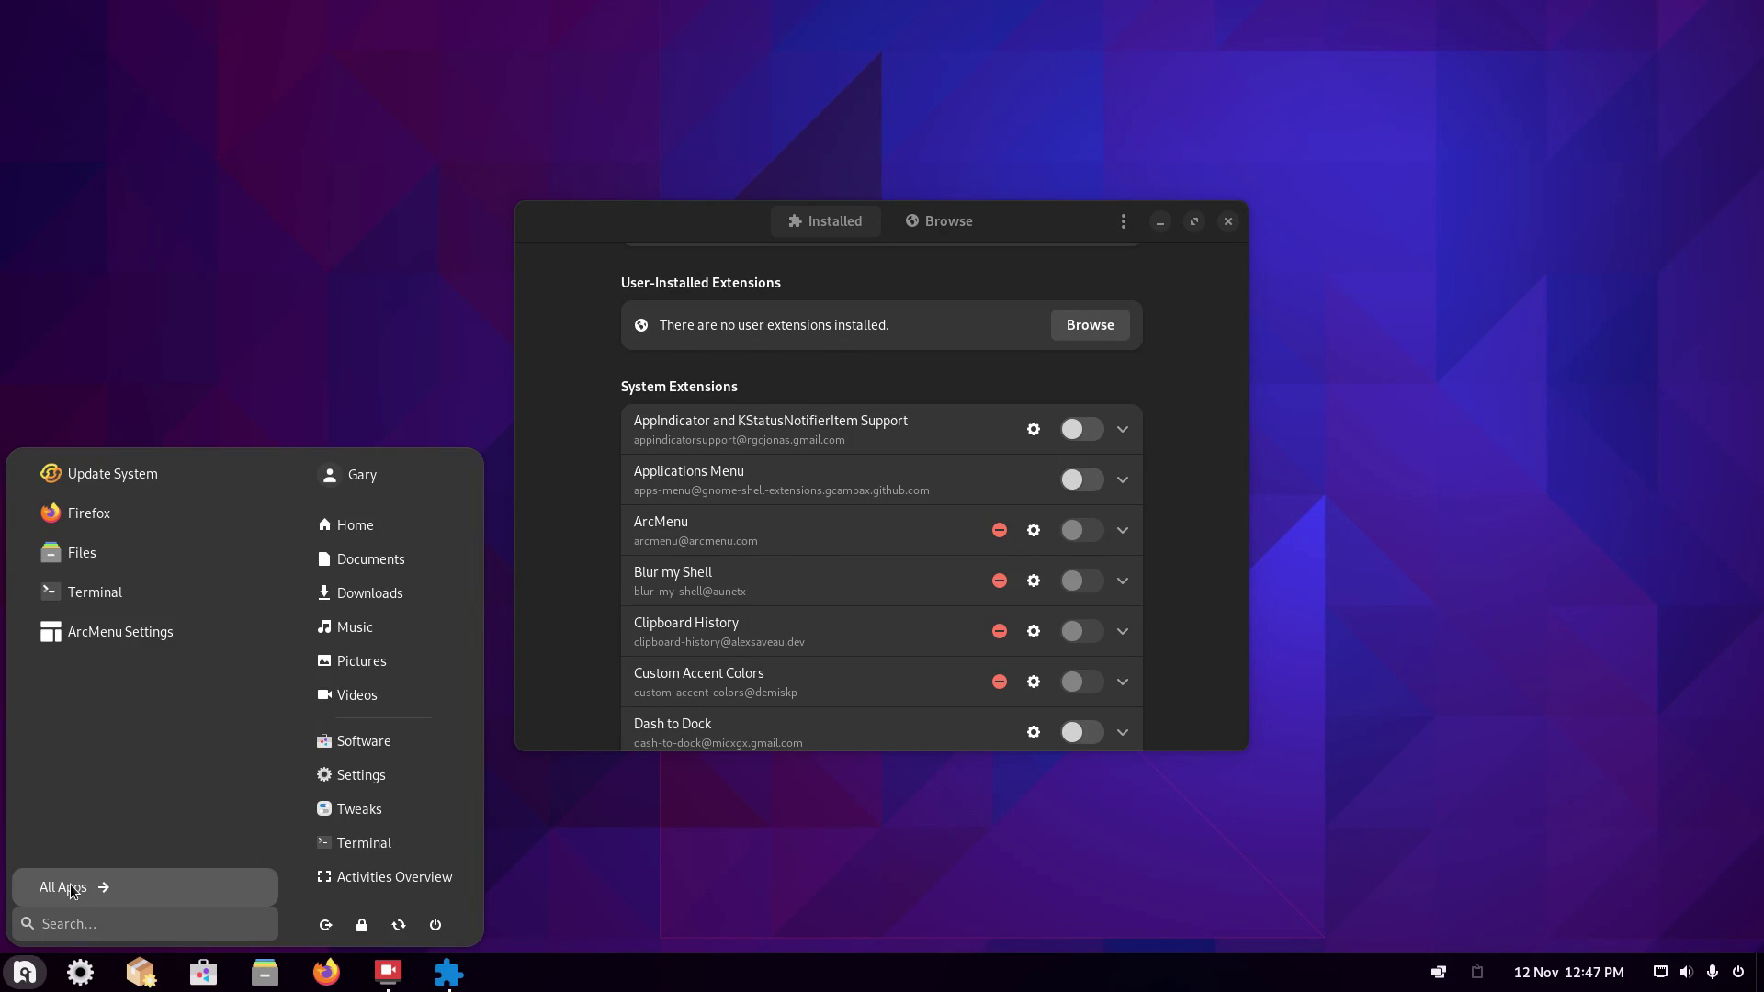
click(1105, 484)
click(1105, 484)
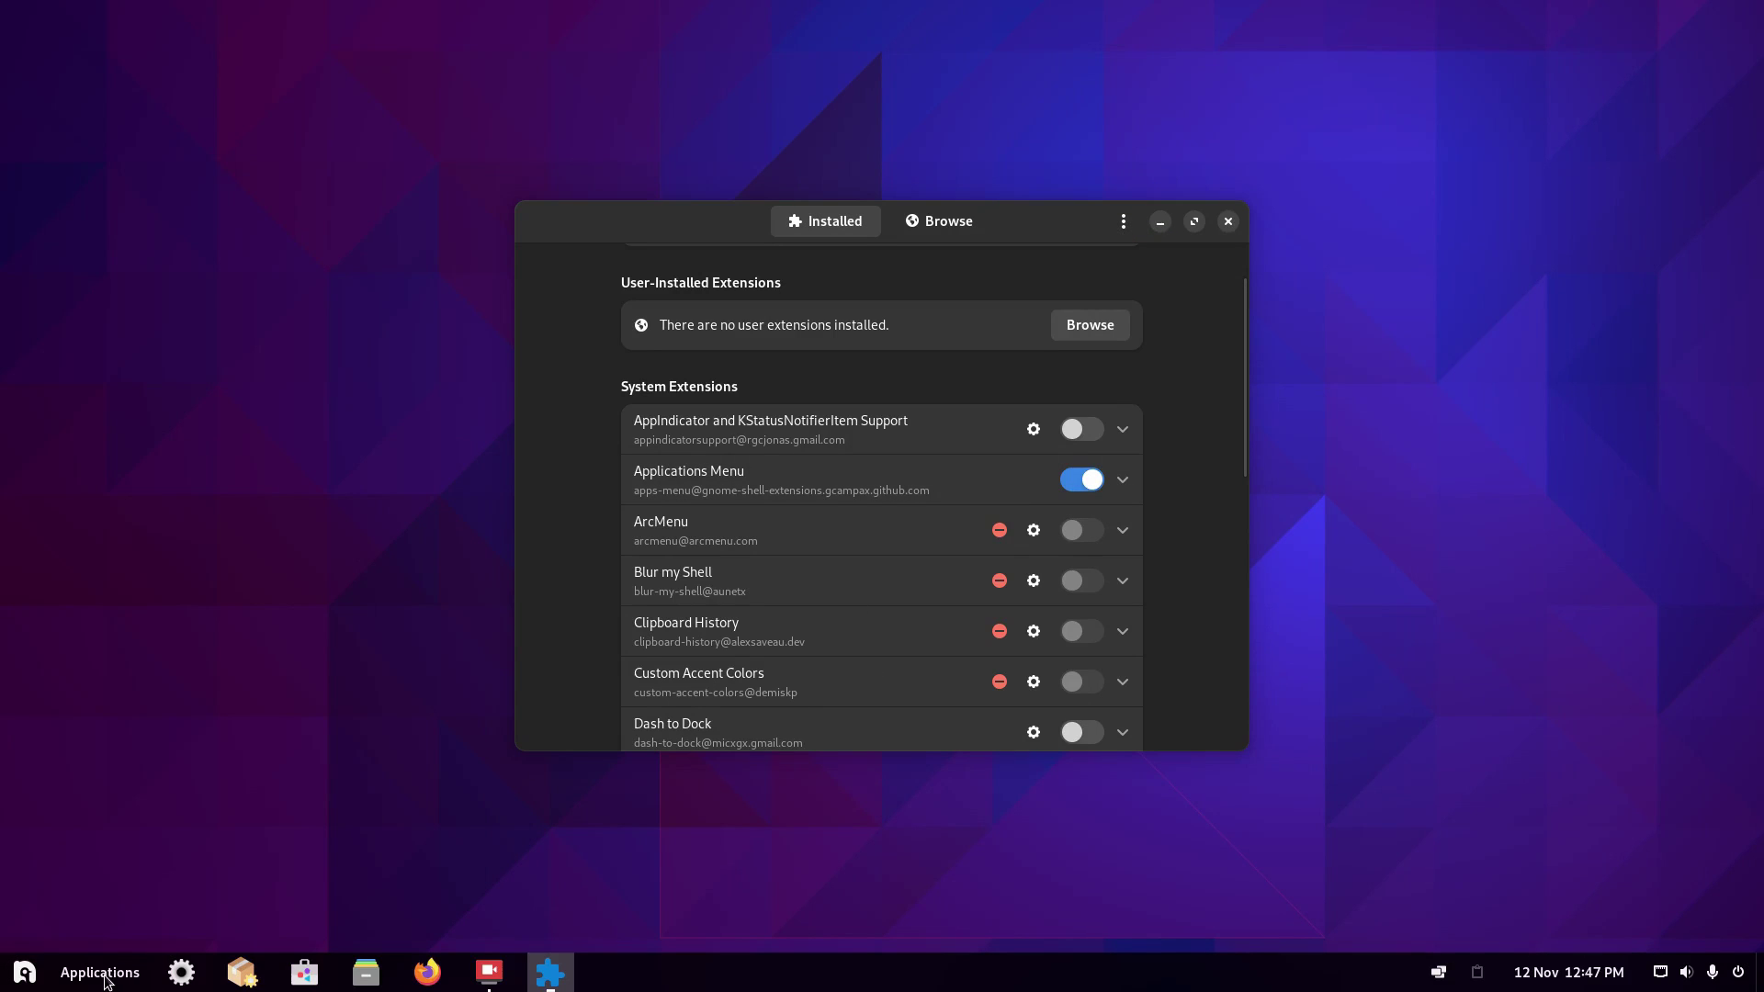
Look through the Applications Menu, switch the extension off again, and go to Browse.
click(106, 980)
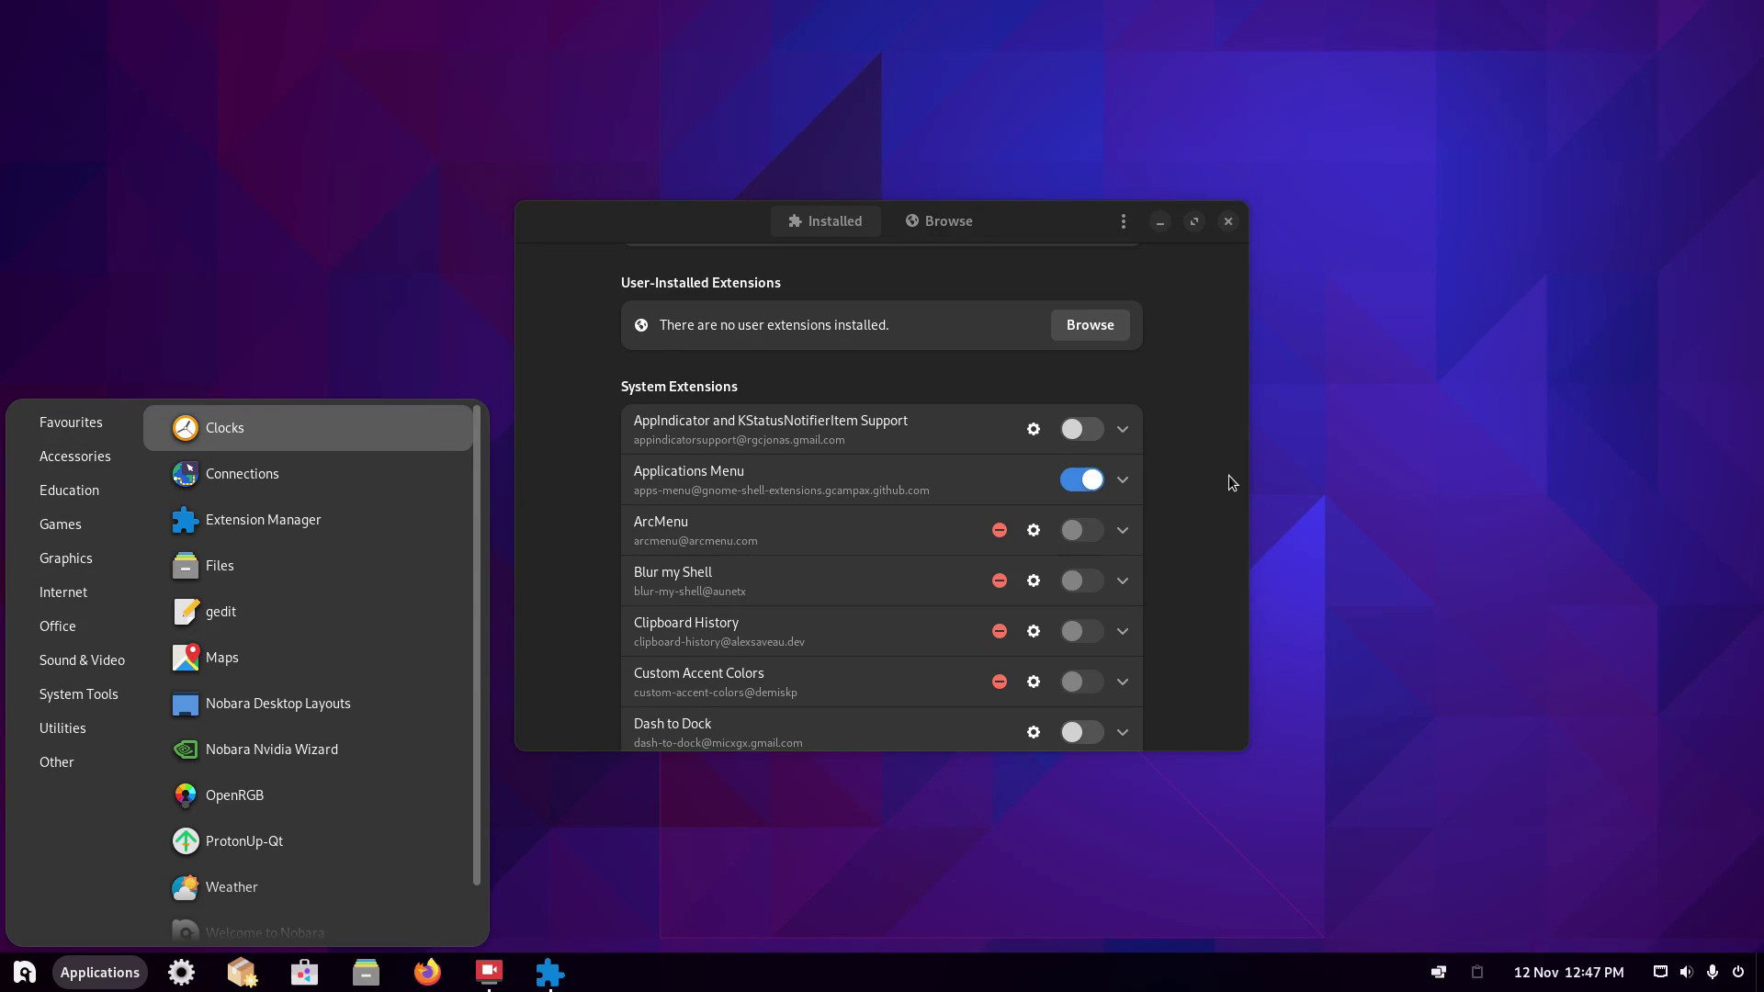
click(1084, 480)
scroll(934, 626, down, 5)
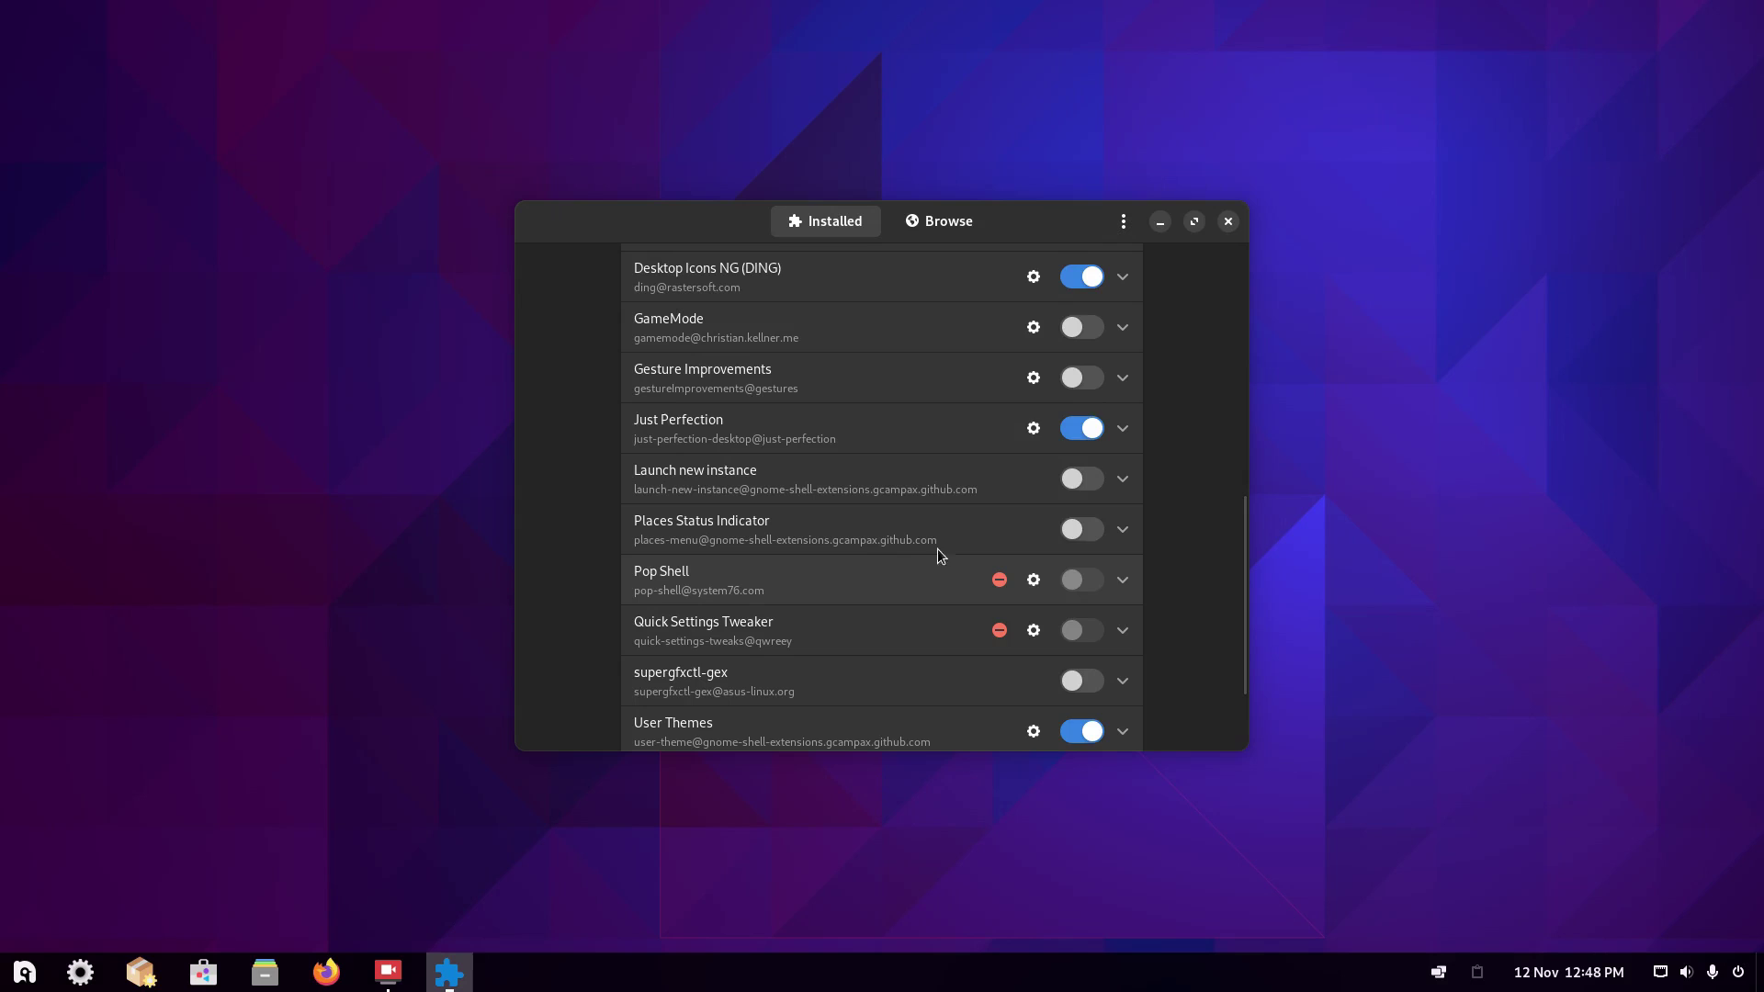
scroll(935, 542, down, 3)
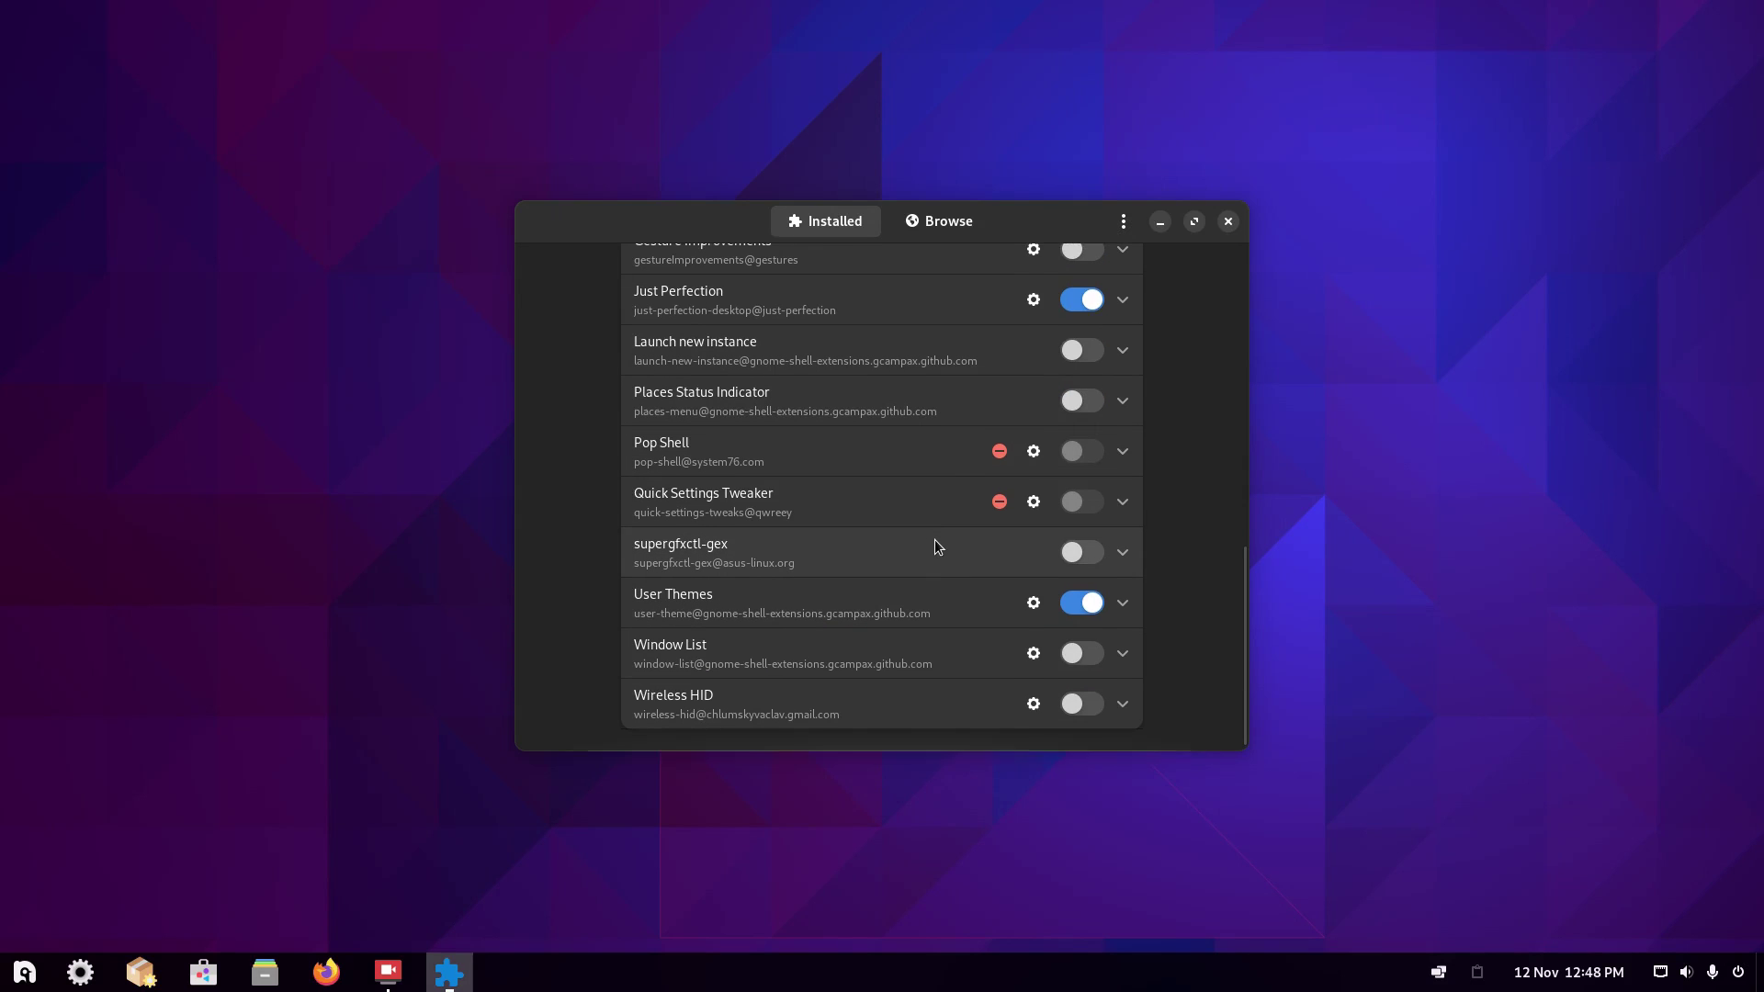
scroll(934, 542, up, 5)
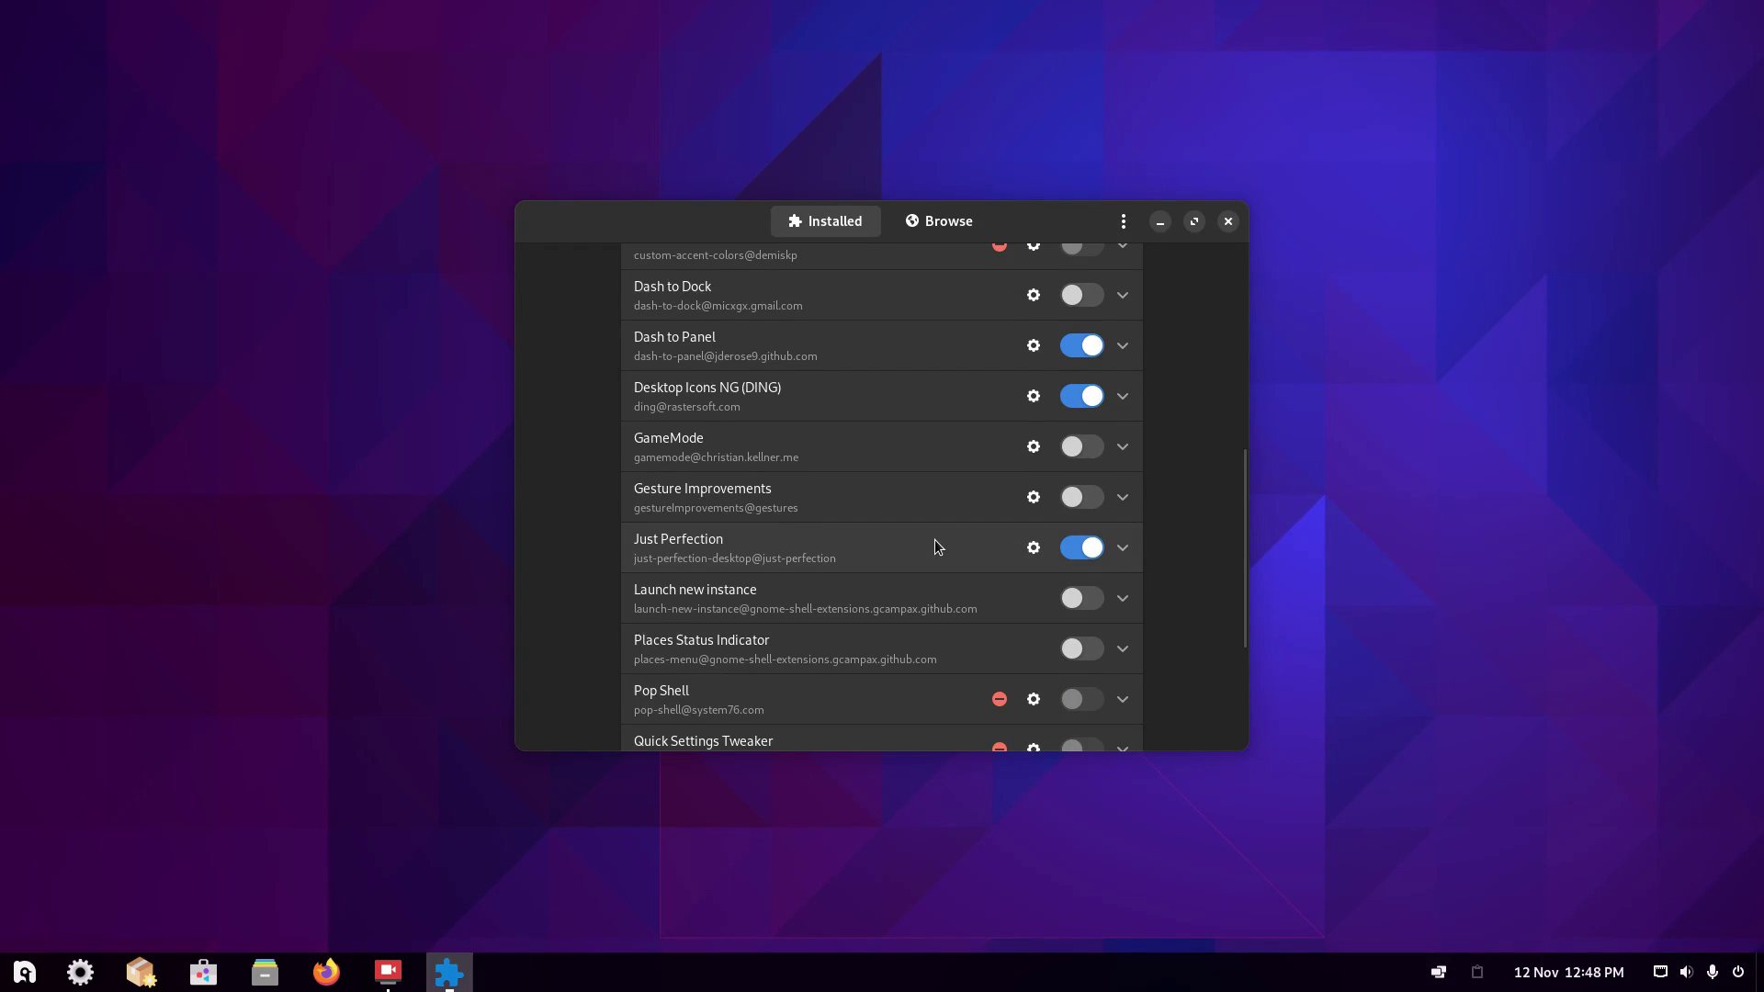
scroll(935, 542, up, 10)
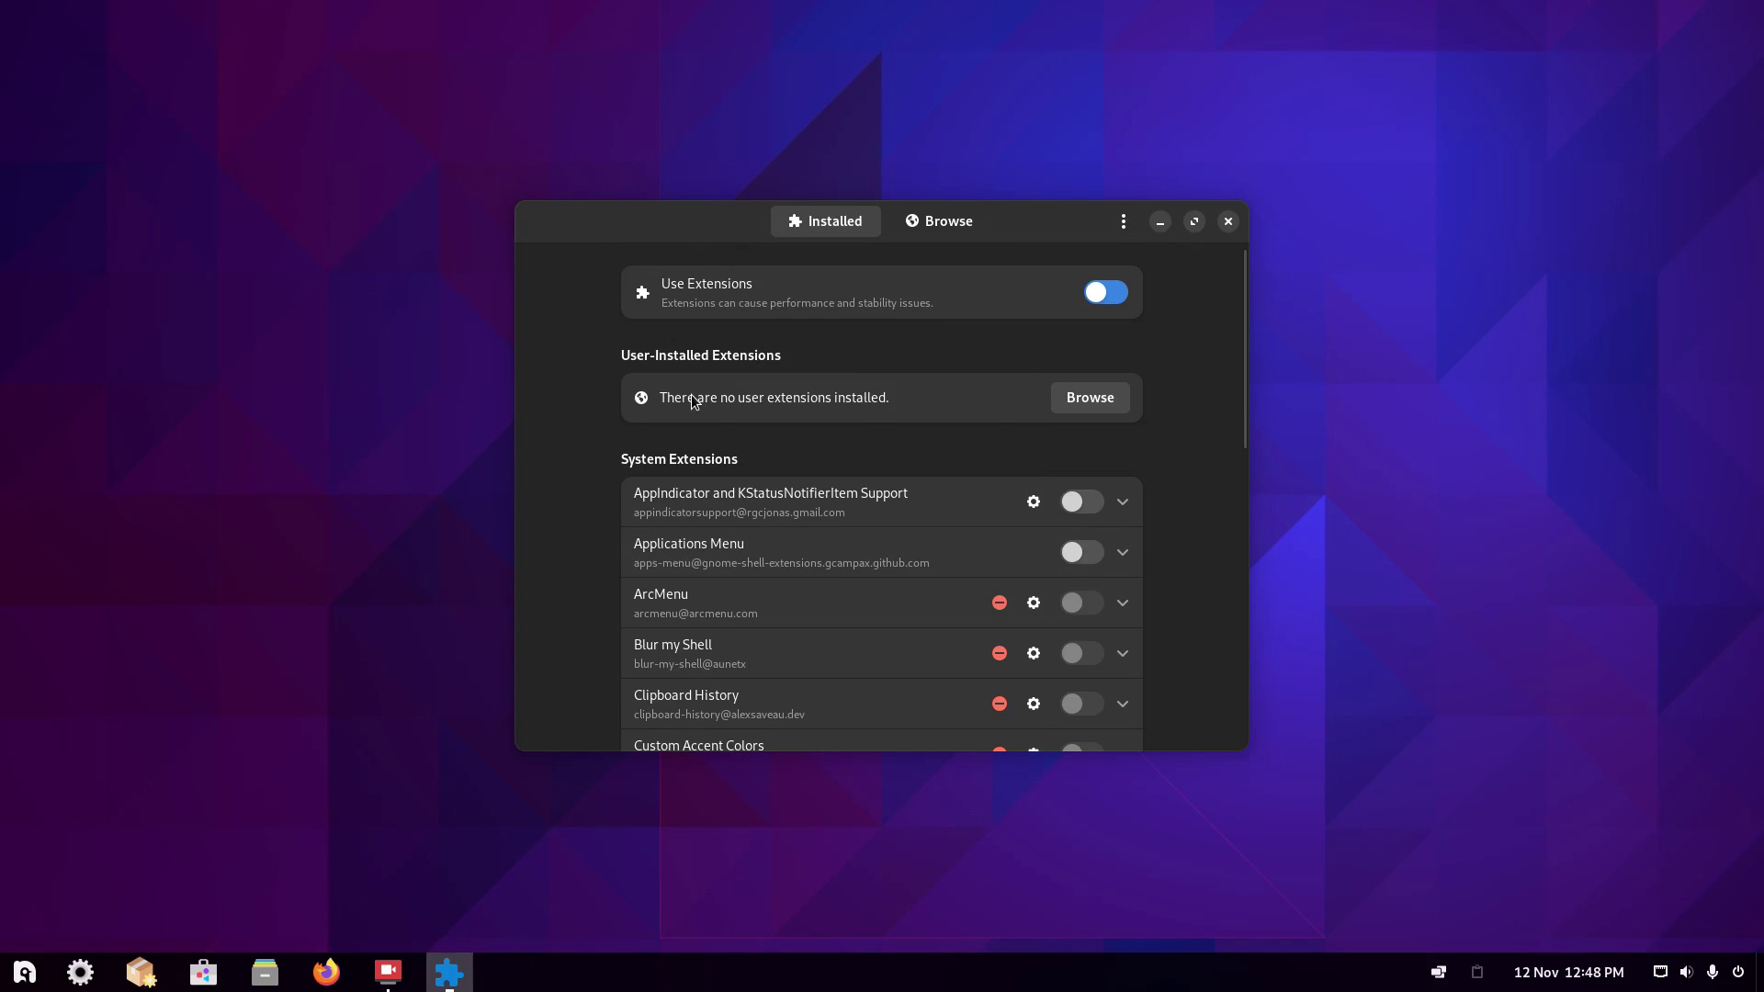
click(1117, 402)
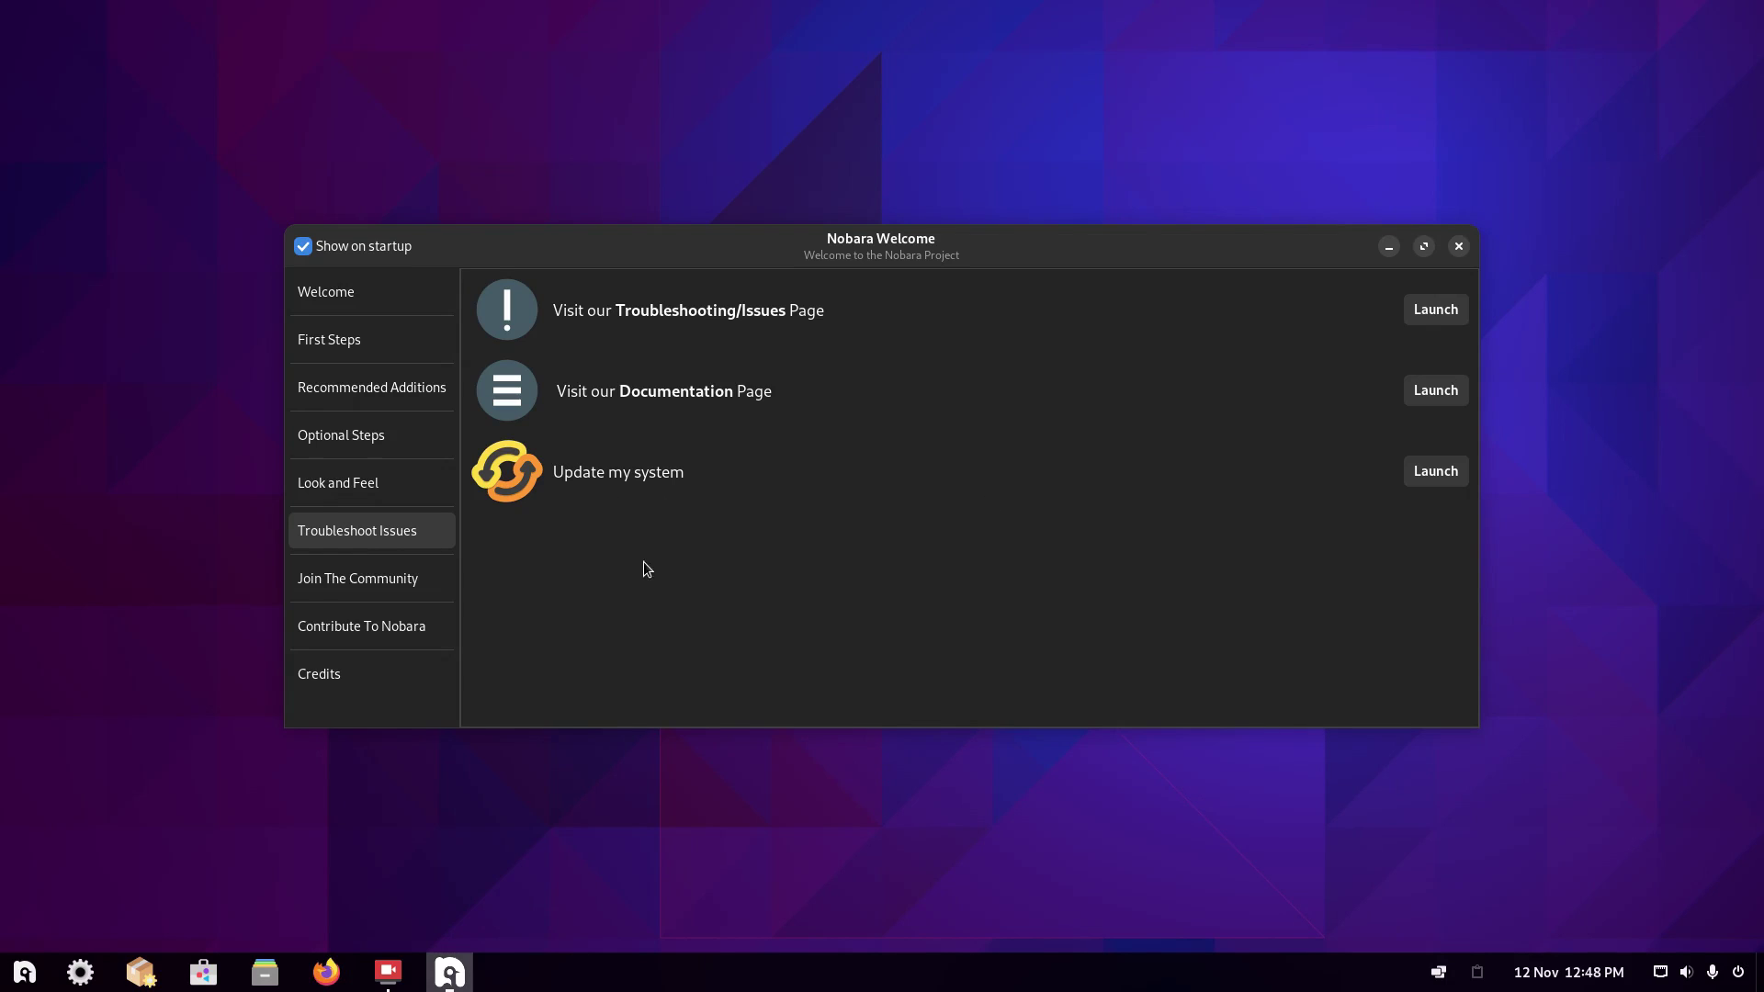
View the Community, Contribute and Credits pages, then close Nobara Welcome.
click(347, 575)
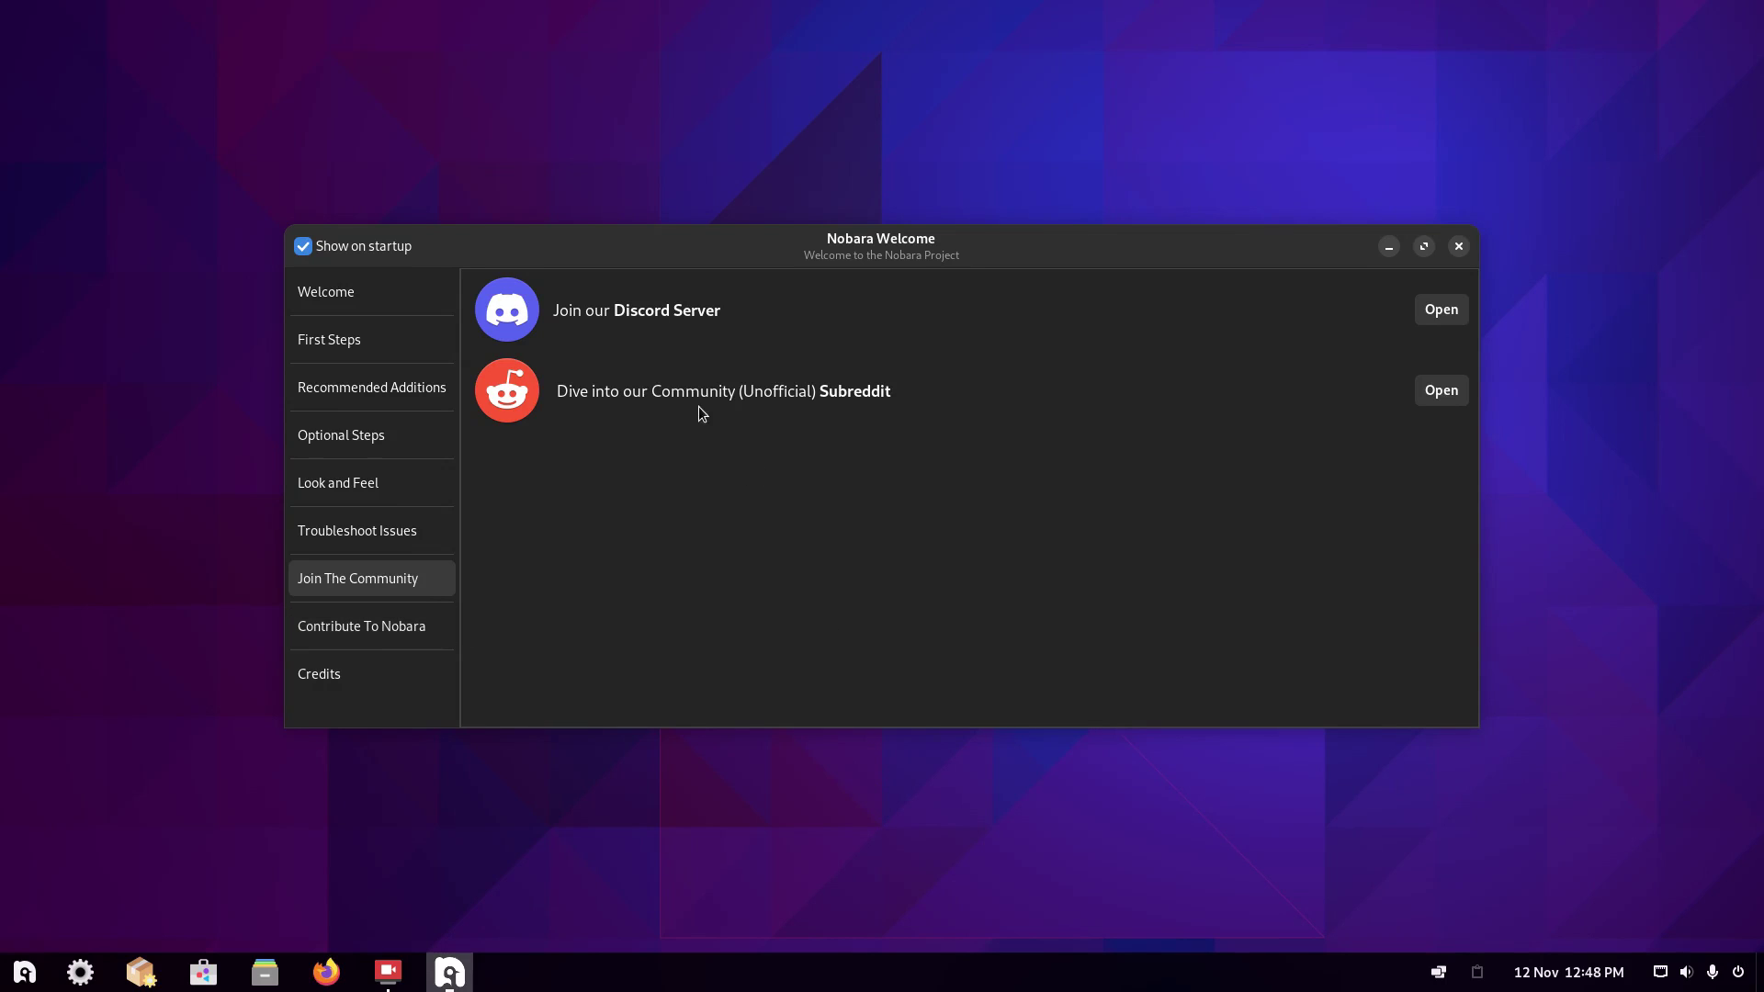
click(378, 634)
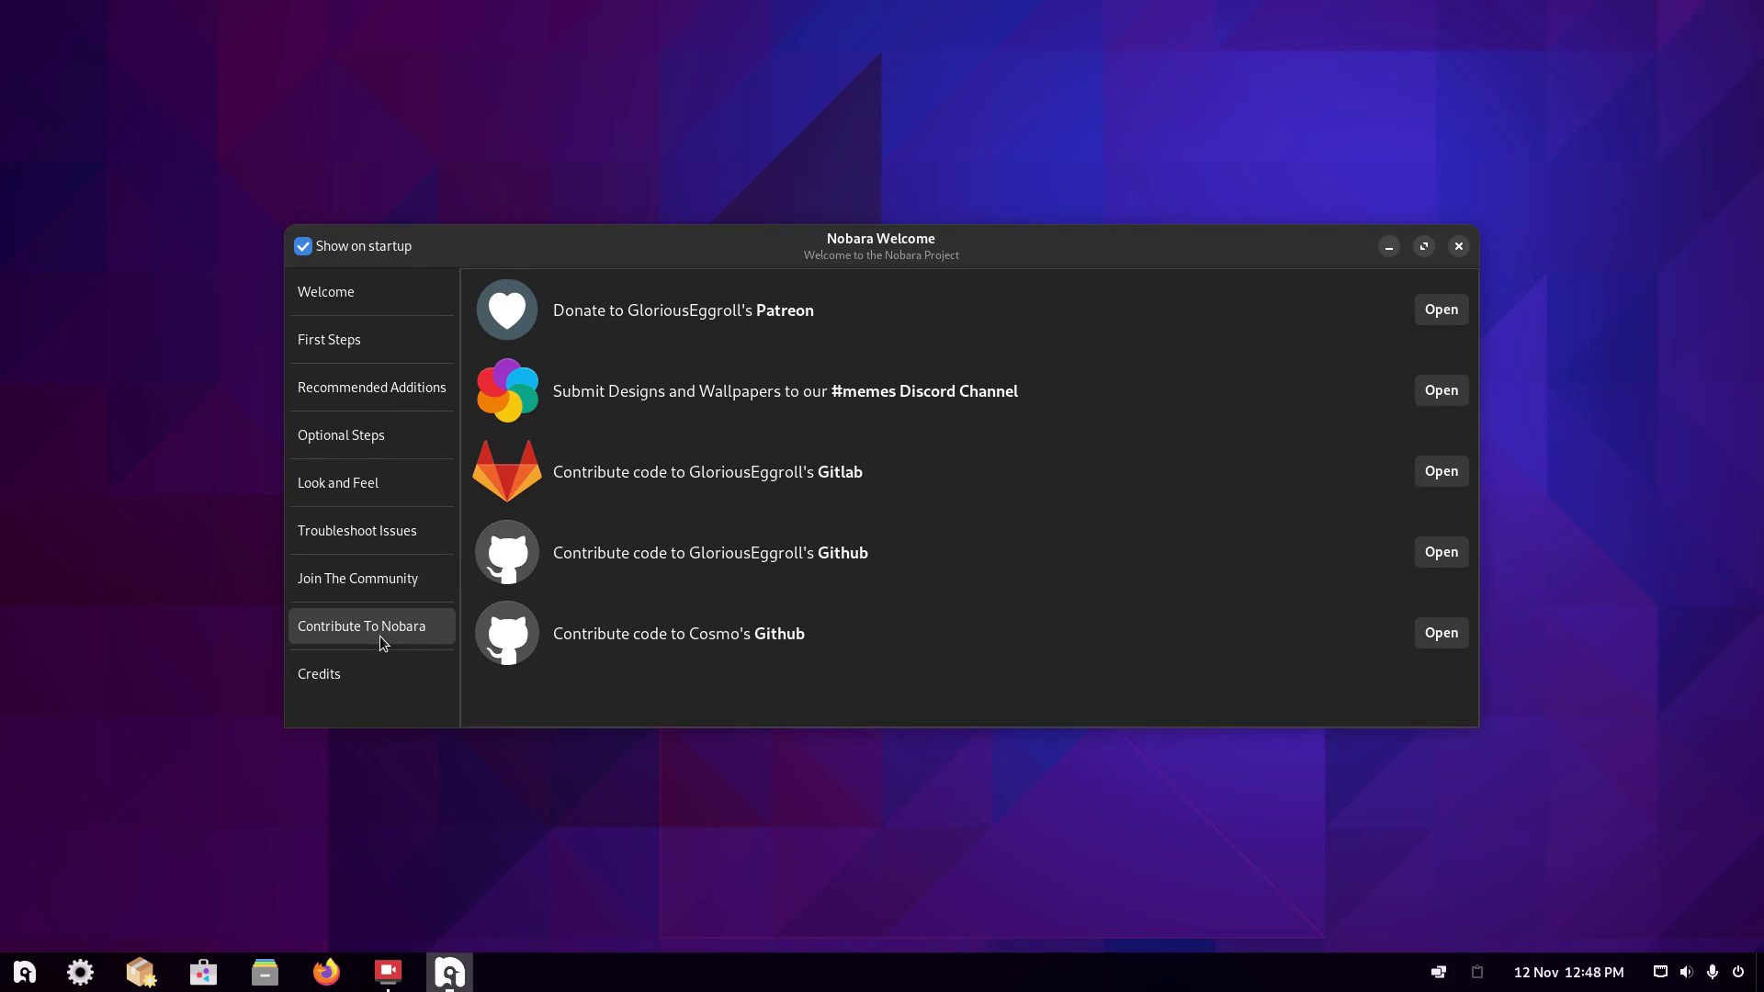
click(349, 672)
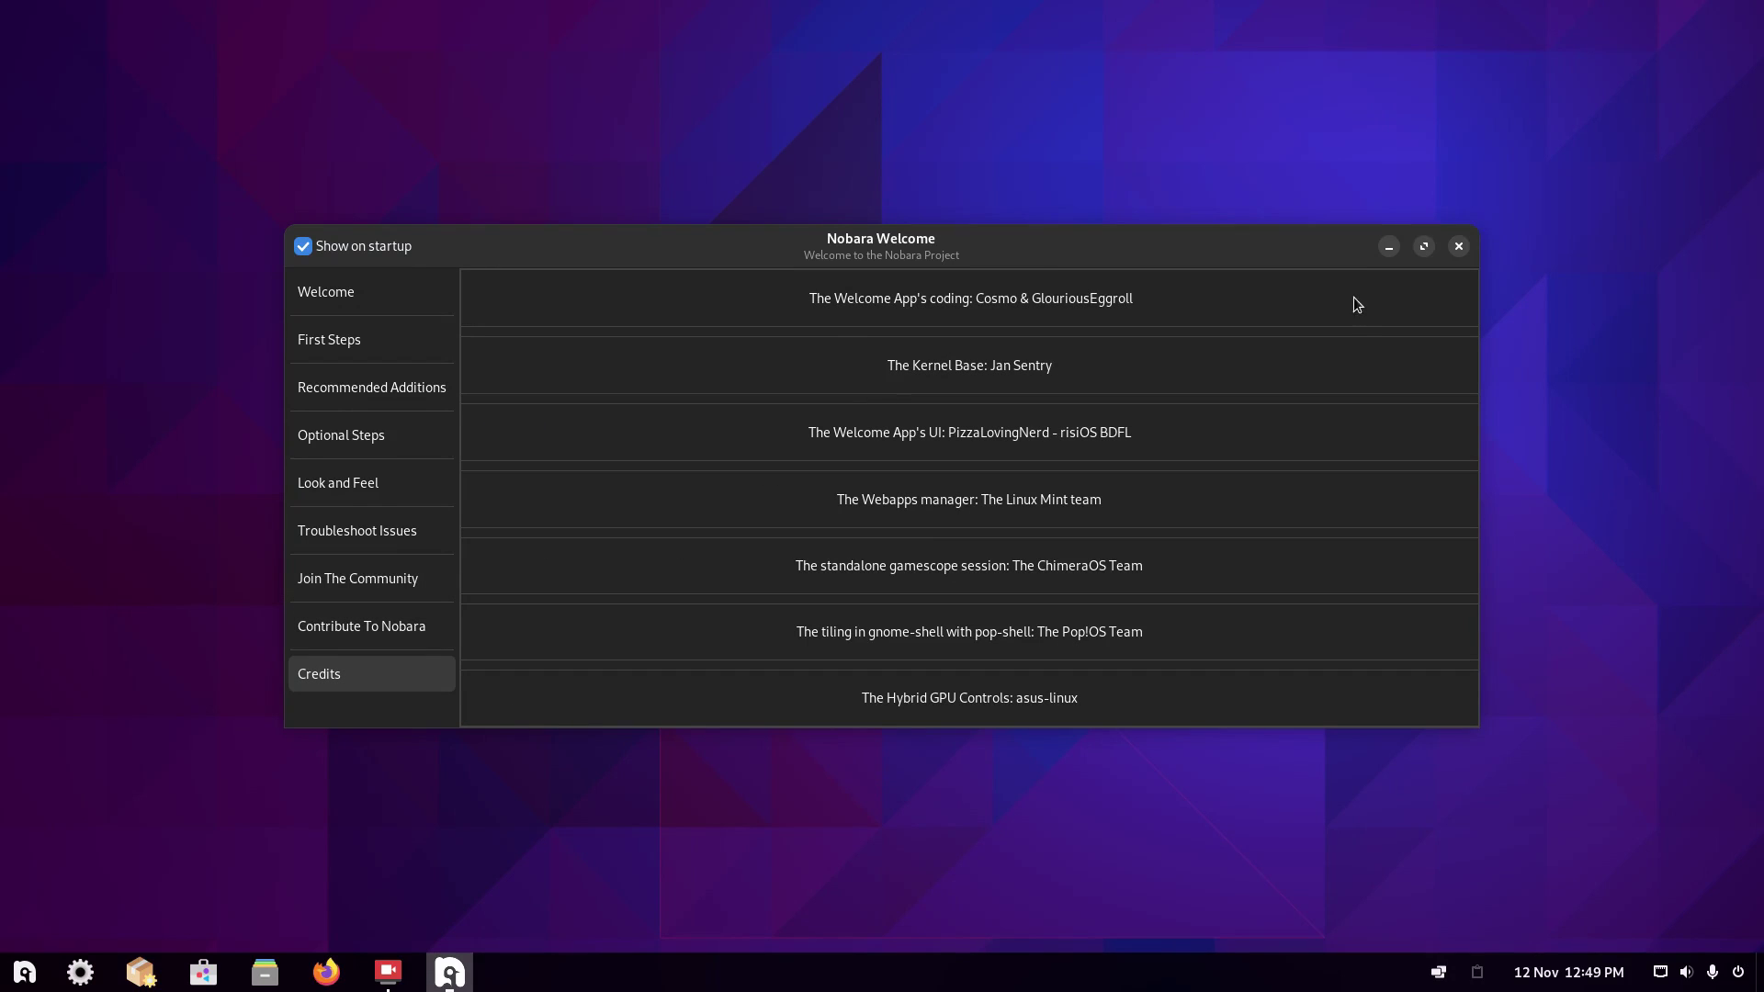
click(1458, 246)
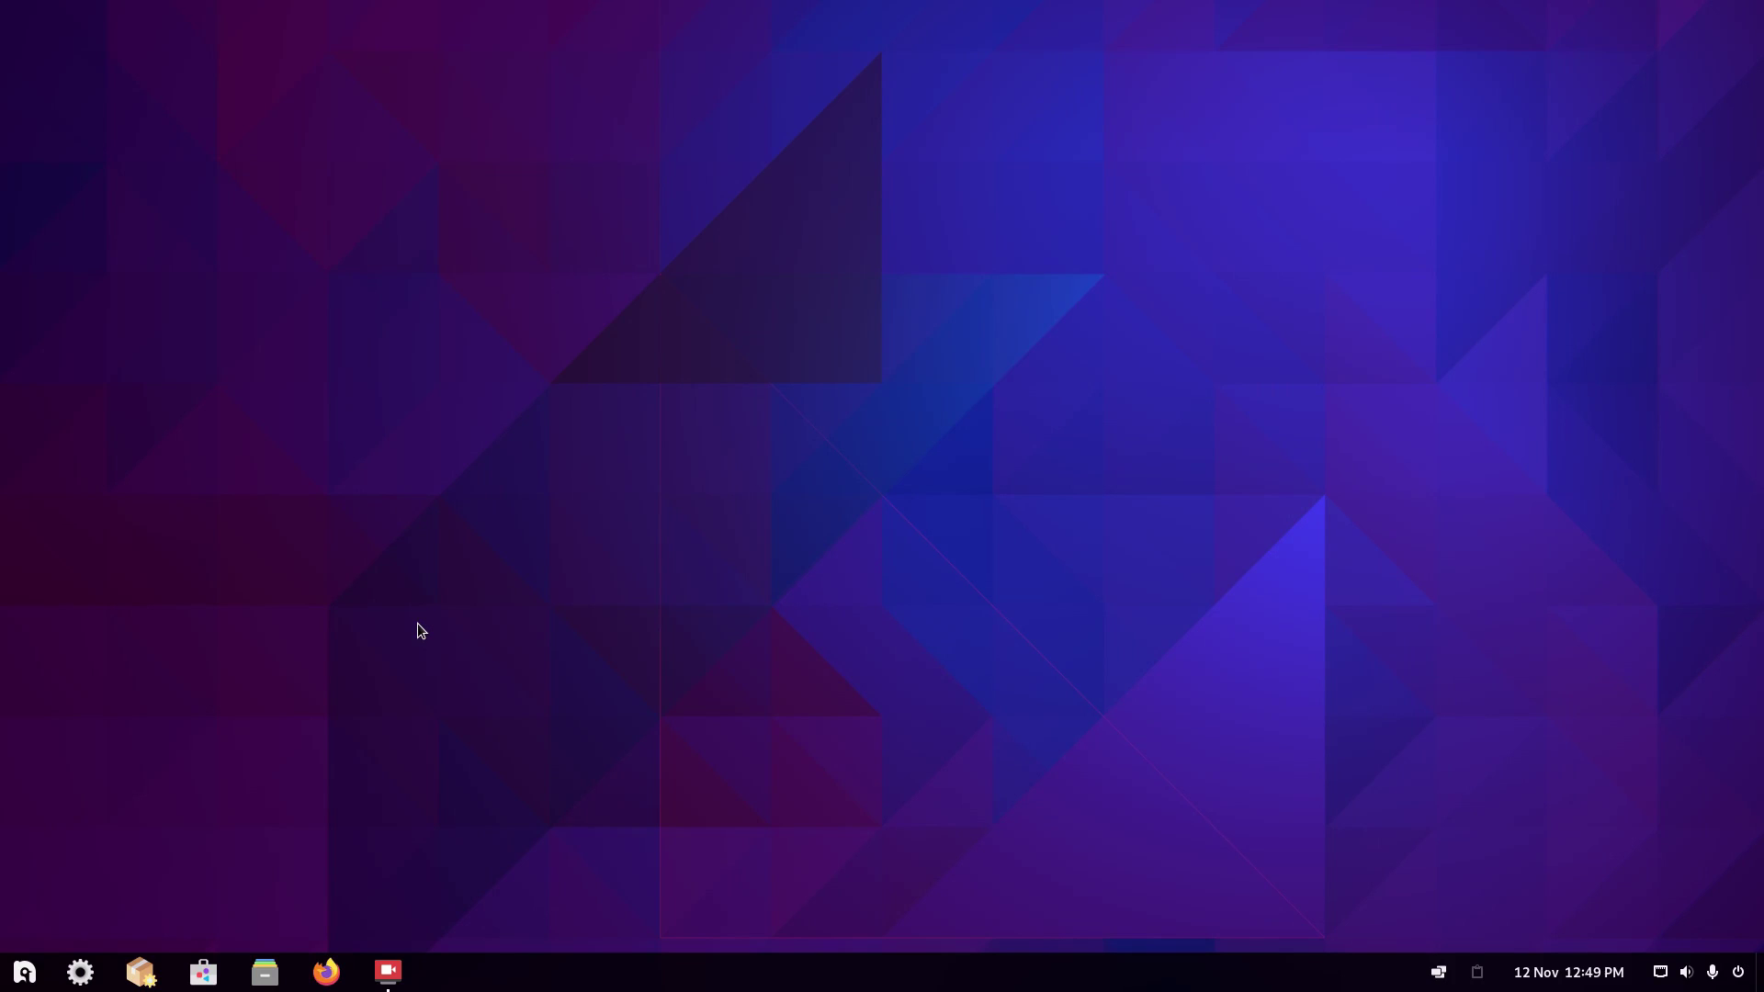
click(25, 972)
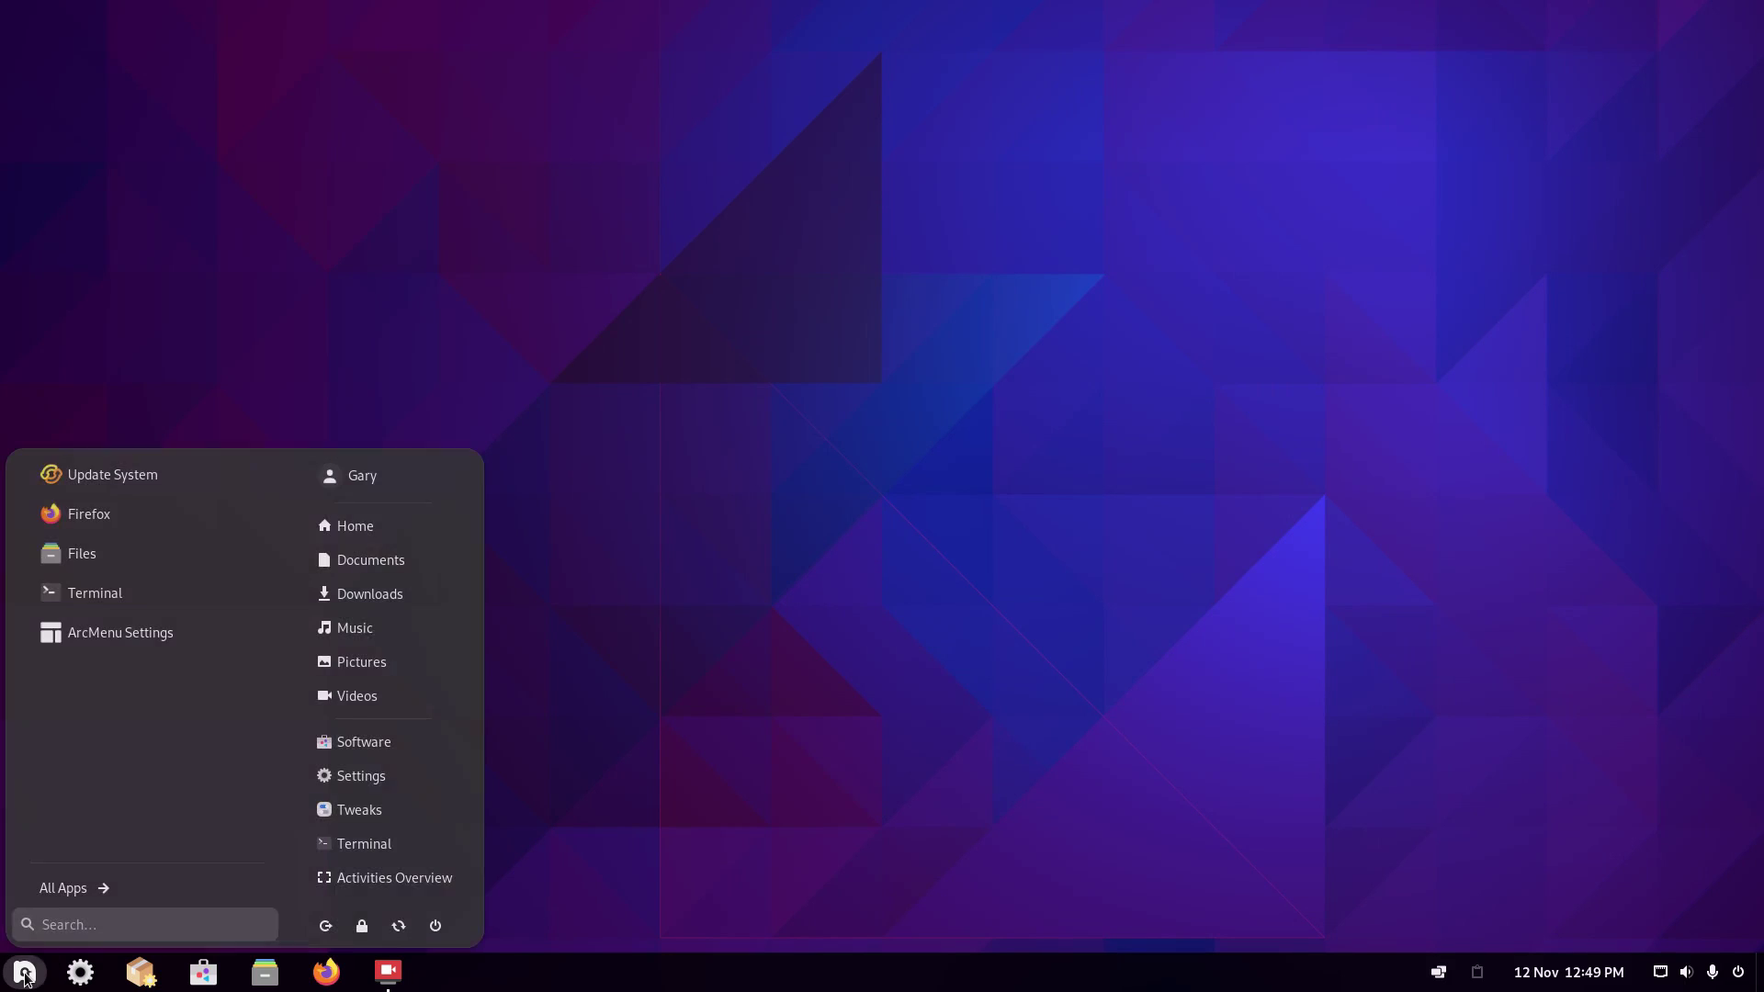
text(printer)
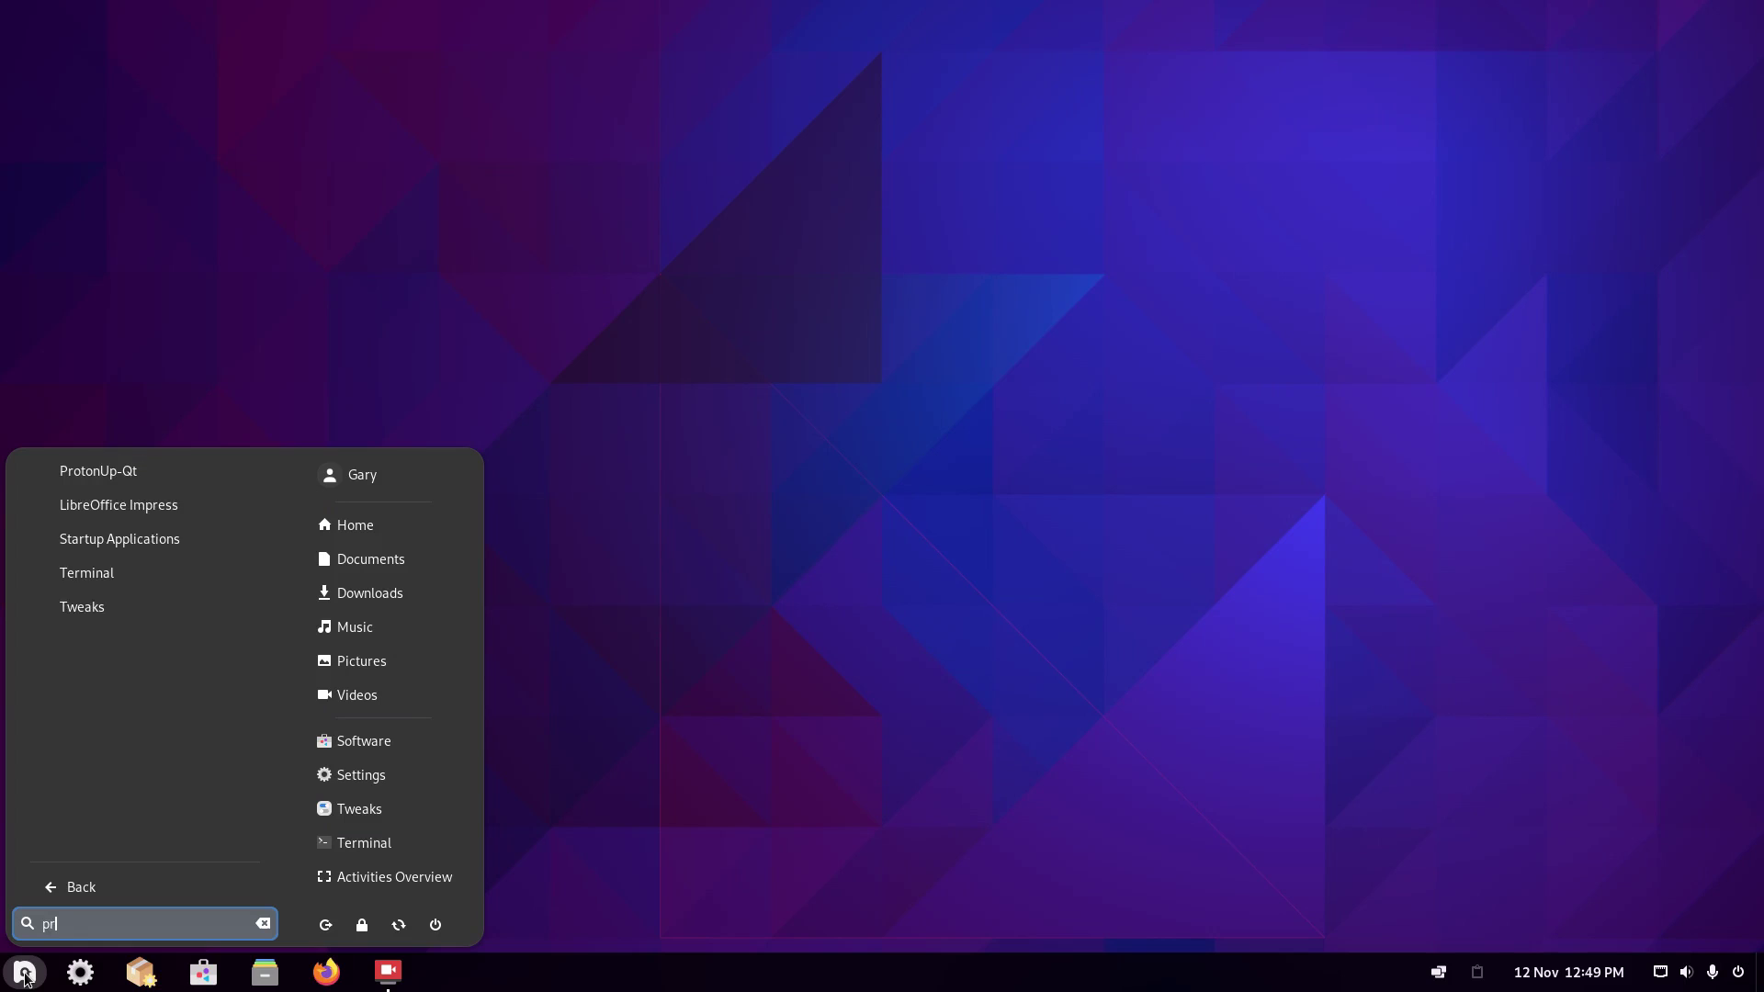
click(96, 508)
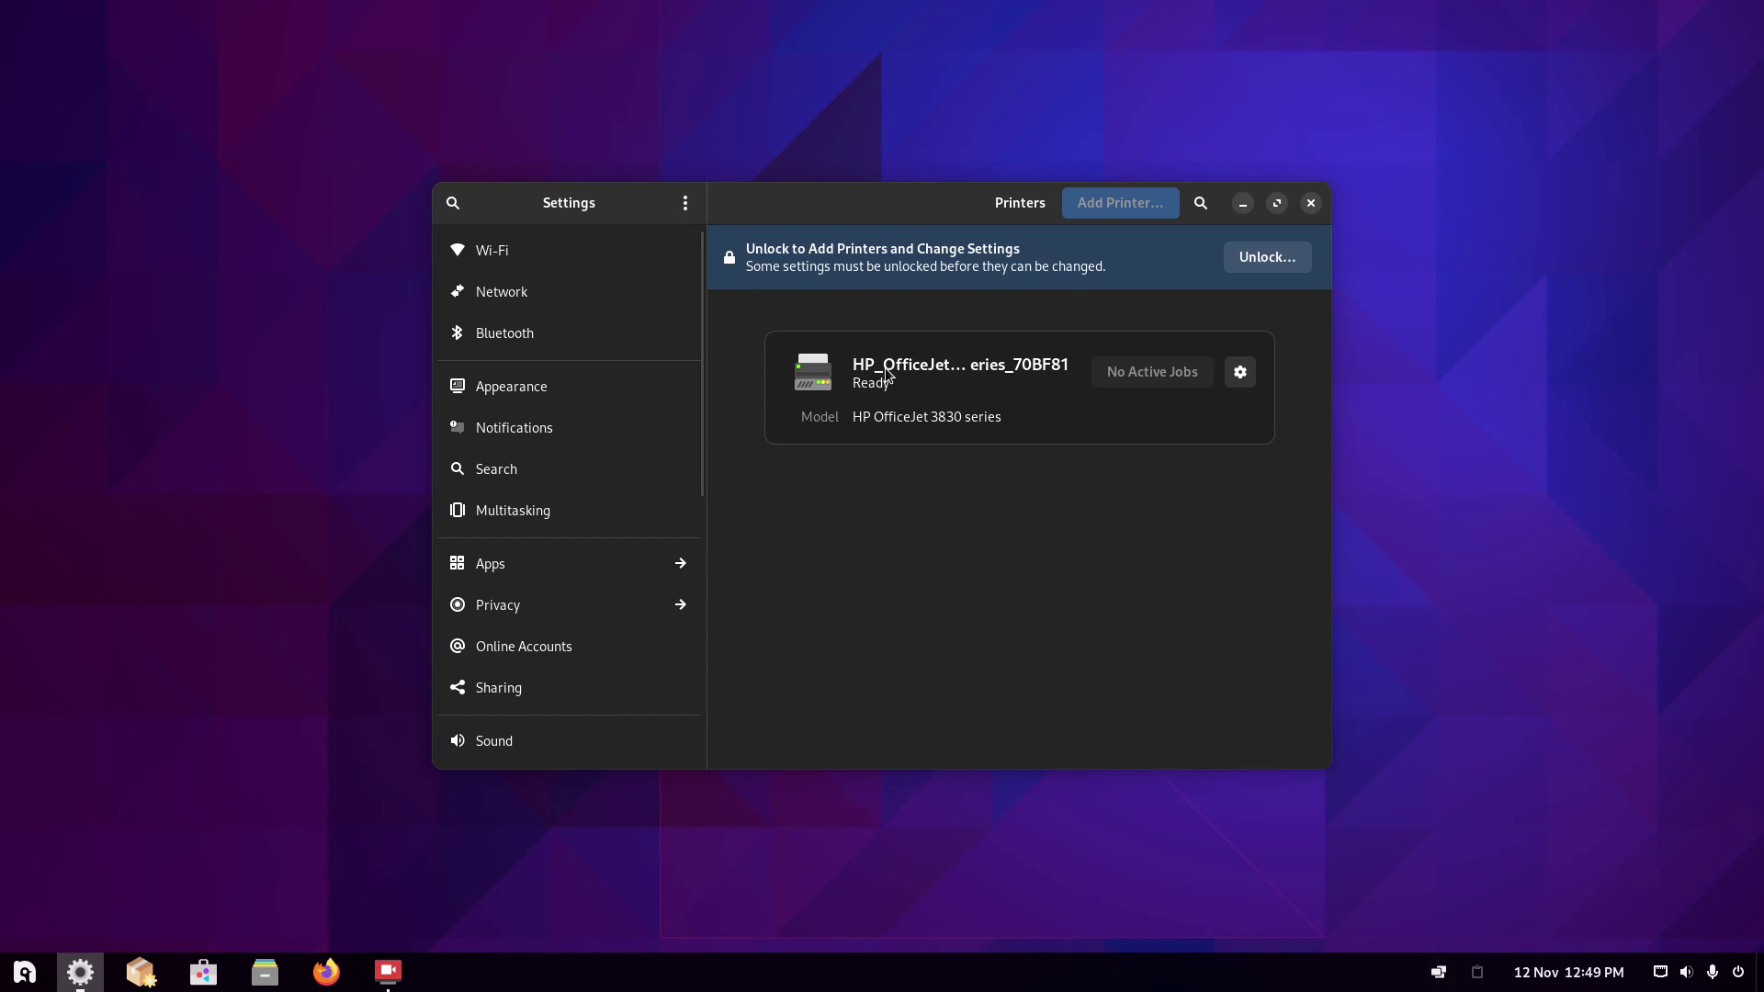
click(1310, 202)
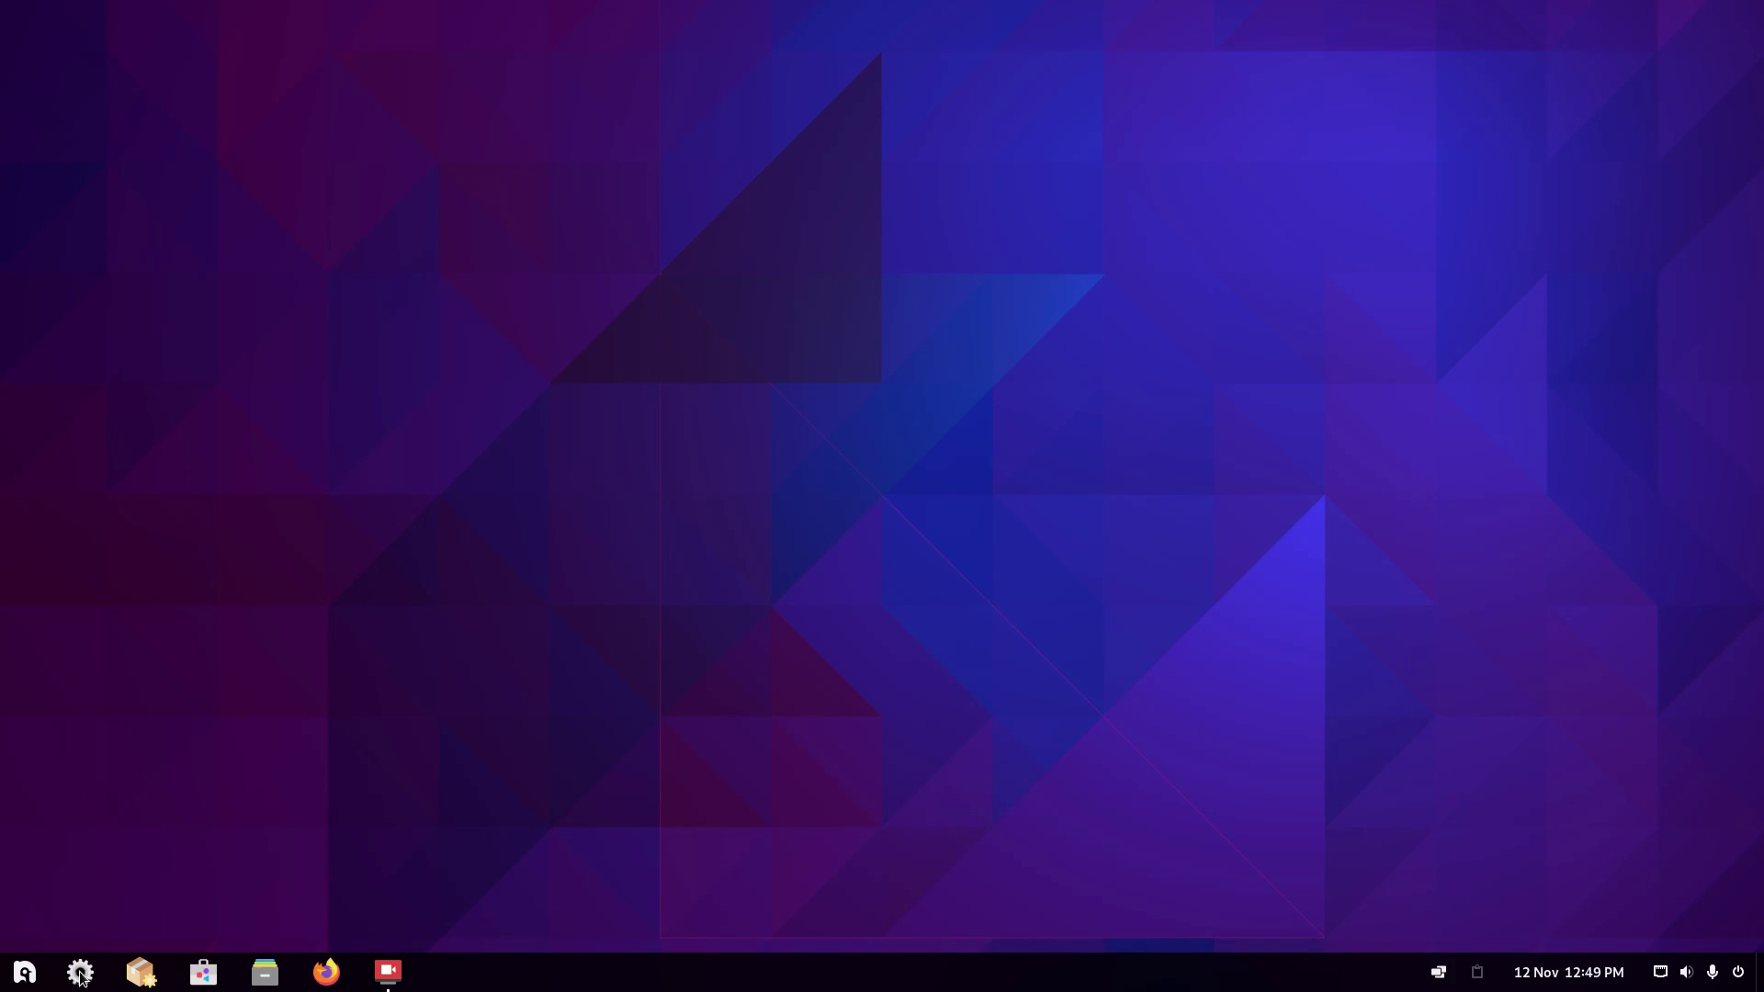
click(1438, 972)
click(1661, 972)
click(1663, 972)
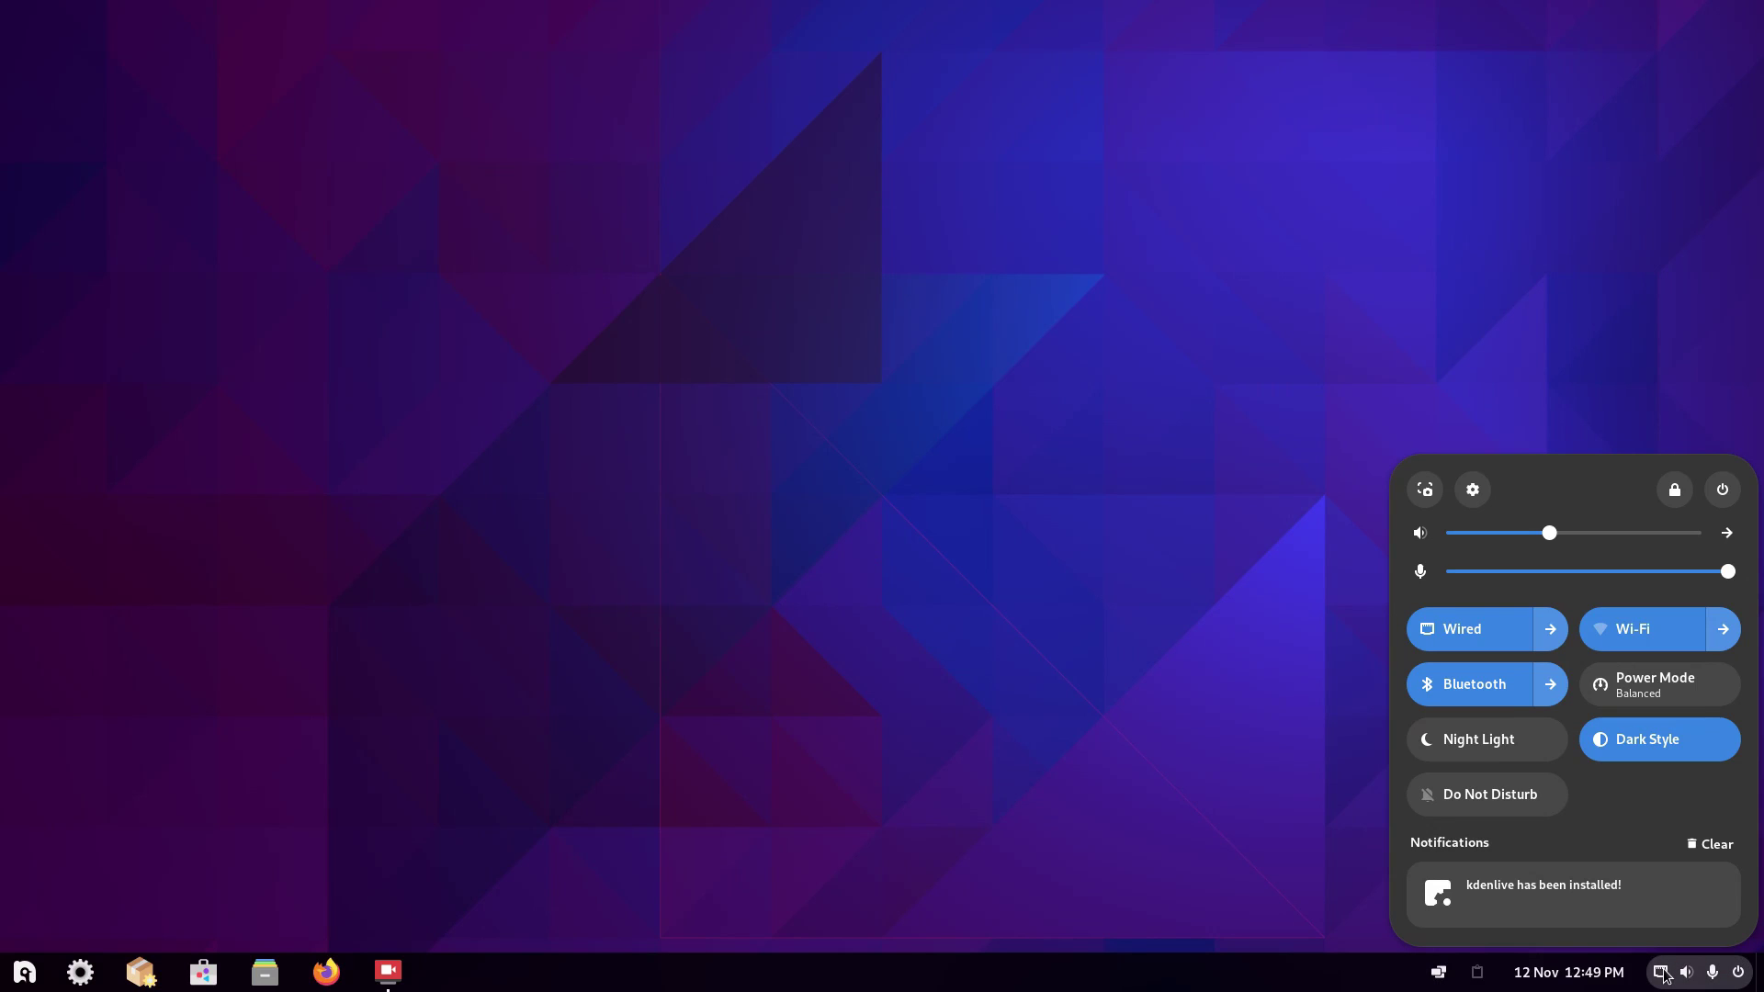
click(1724, 629)
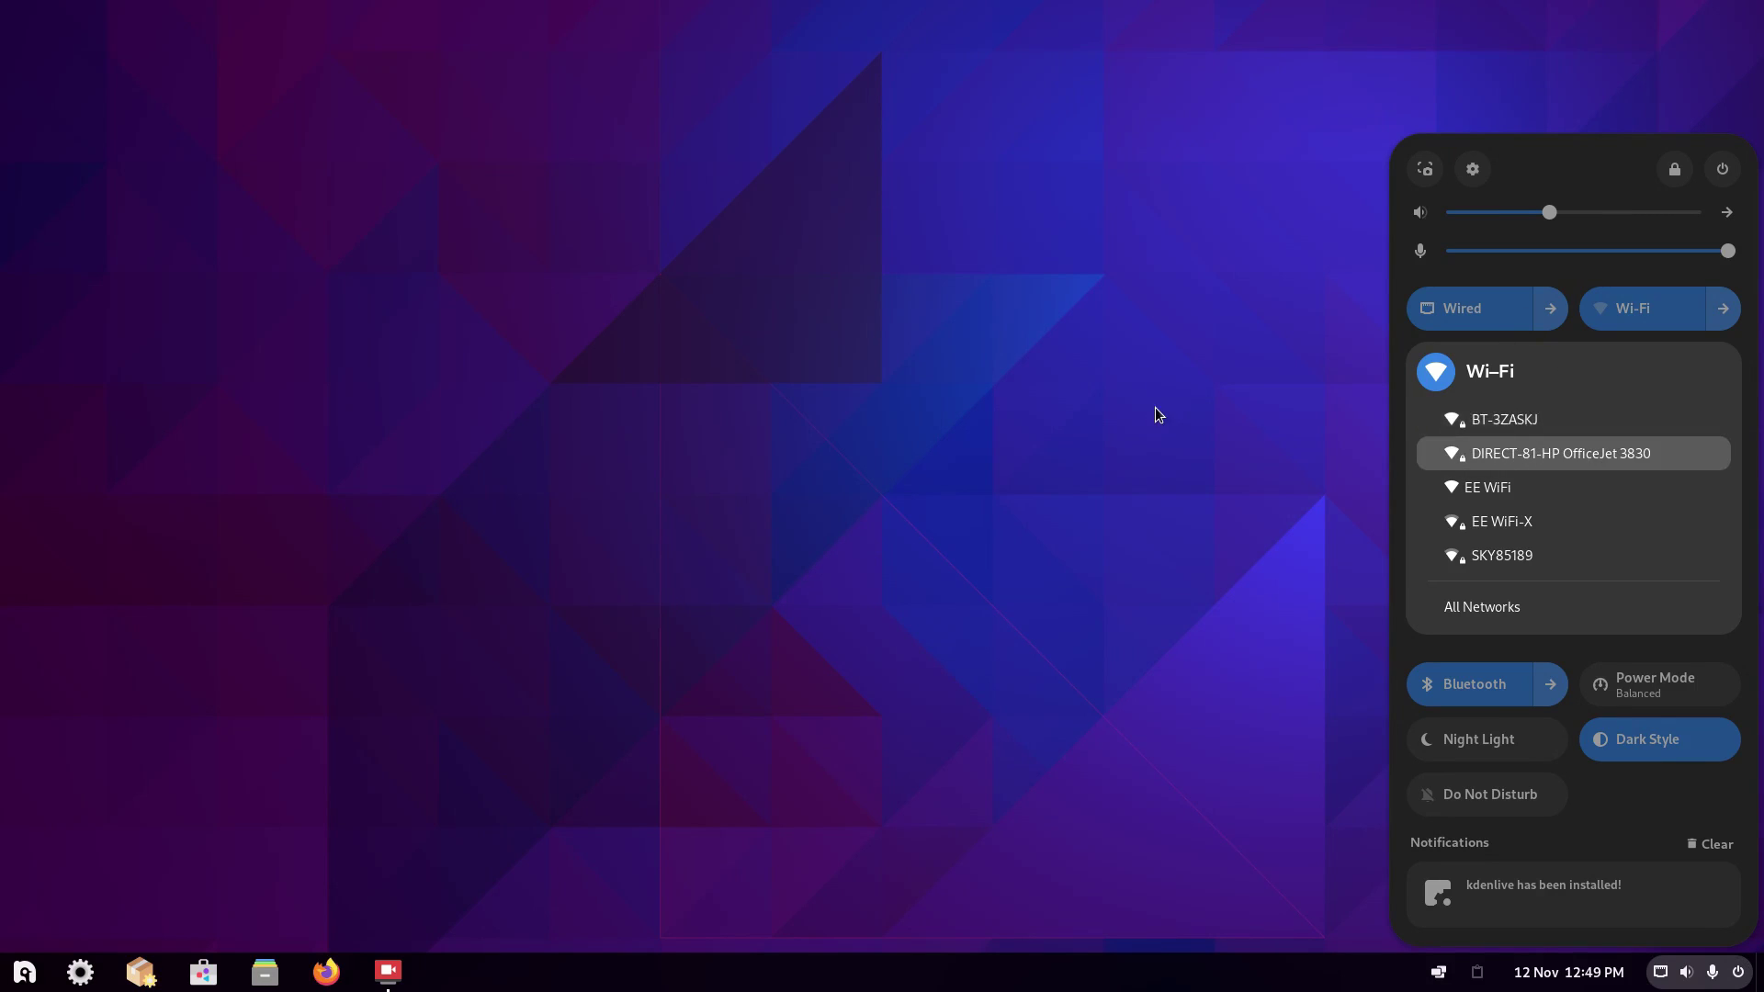
key(Escape)
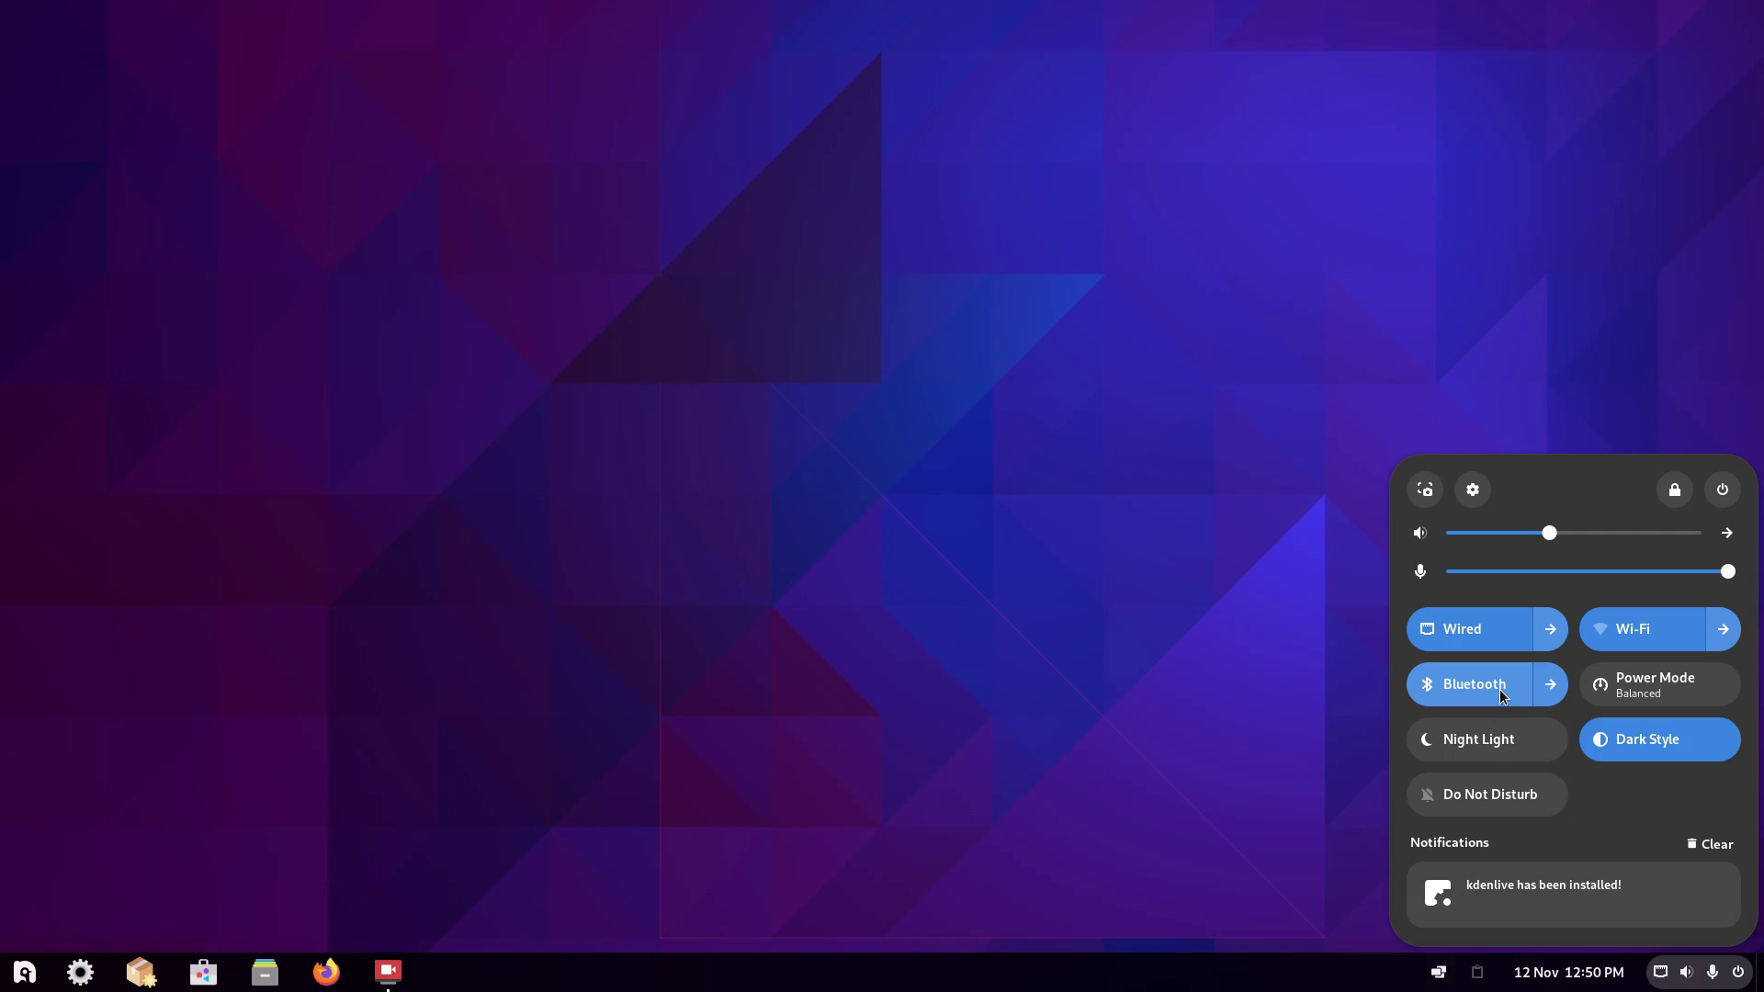
click(1503, 697)
click(1503, 697)
click(1044, 603)
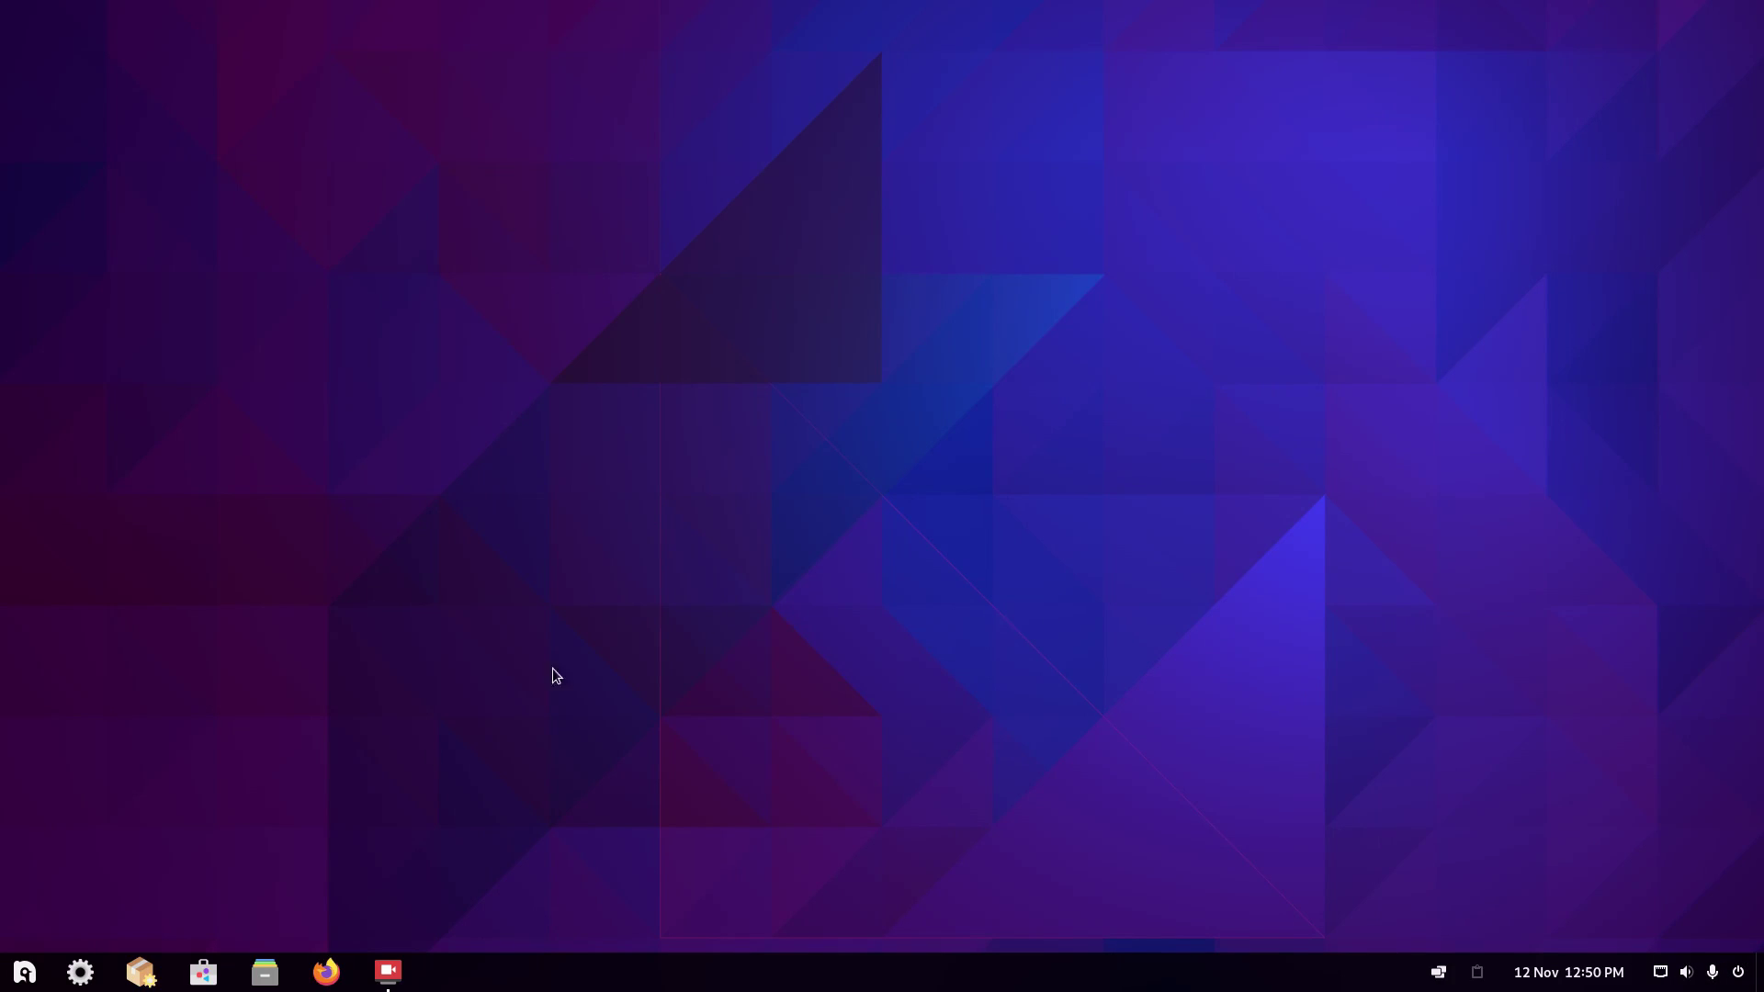
key(super)
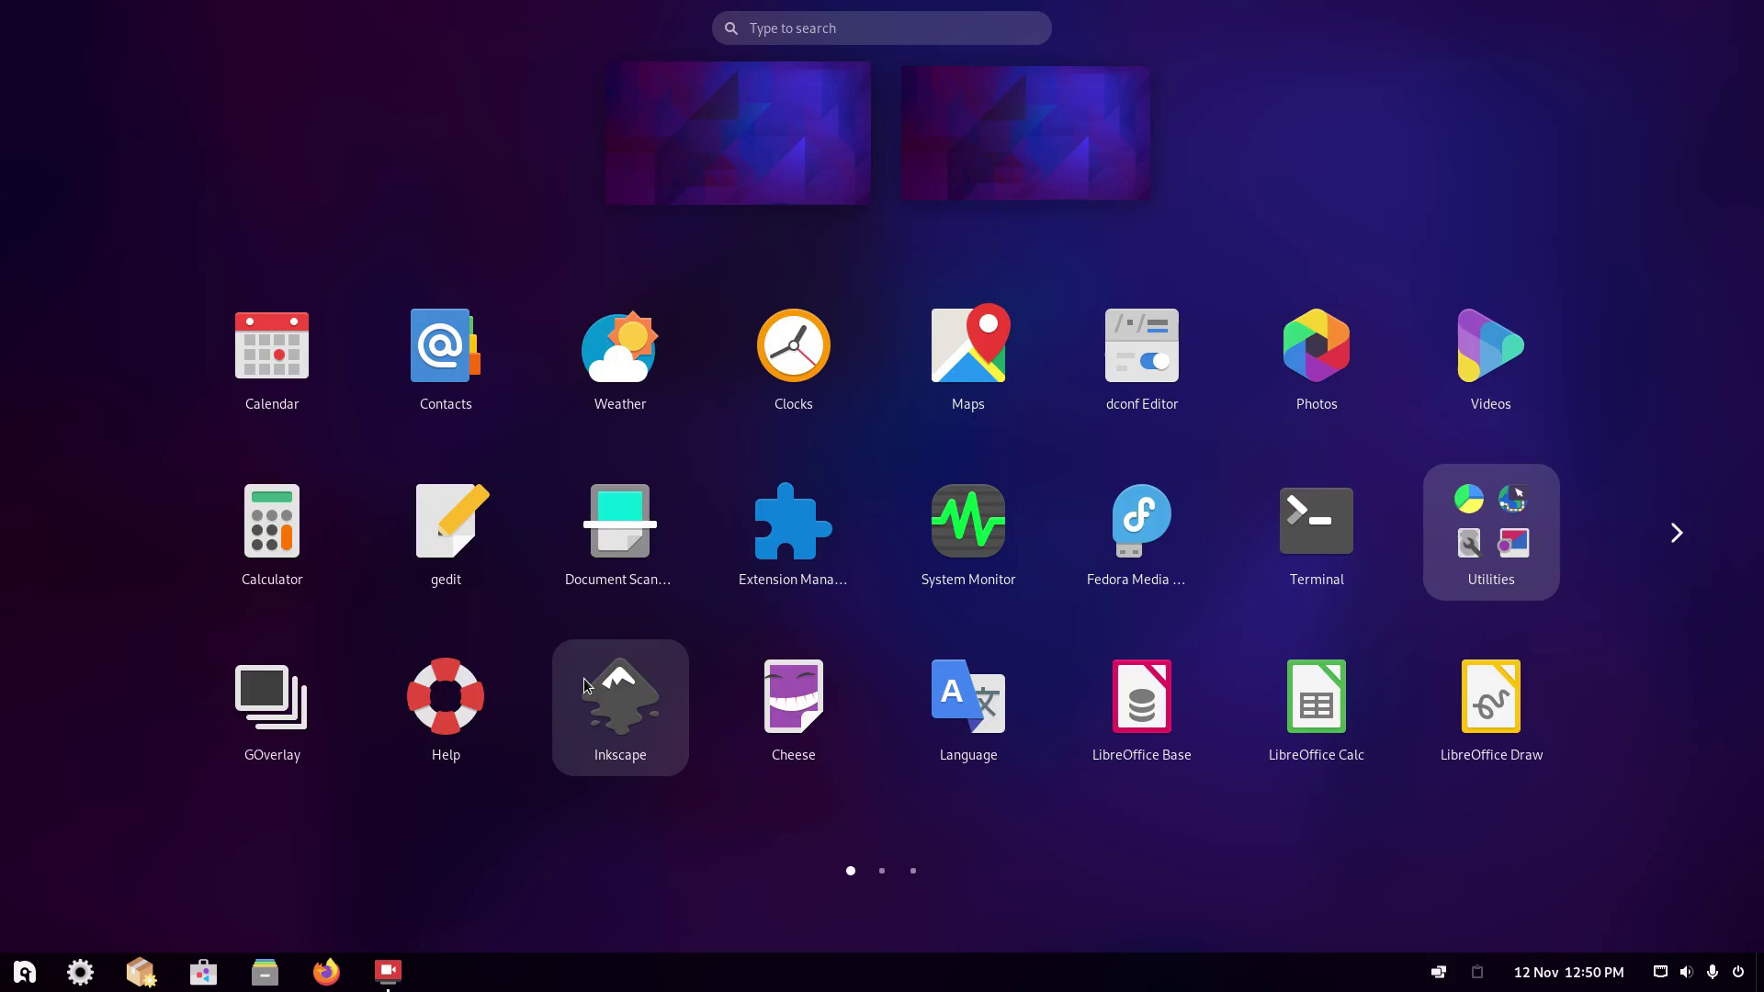
text(blu)
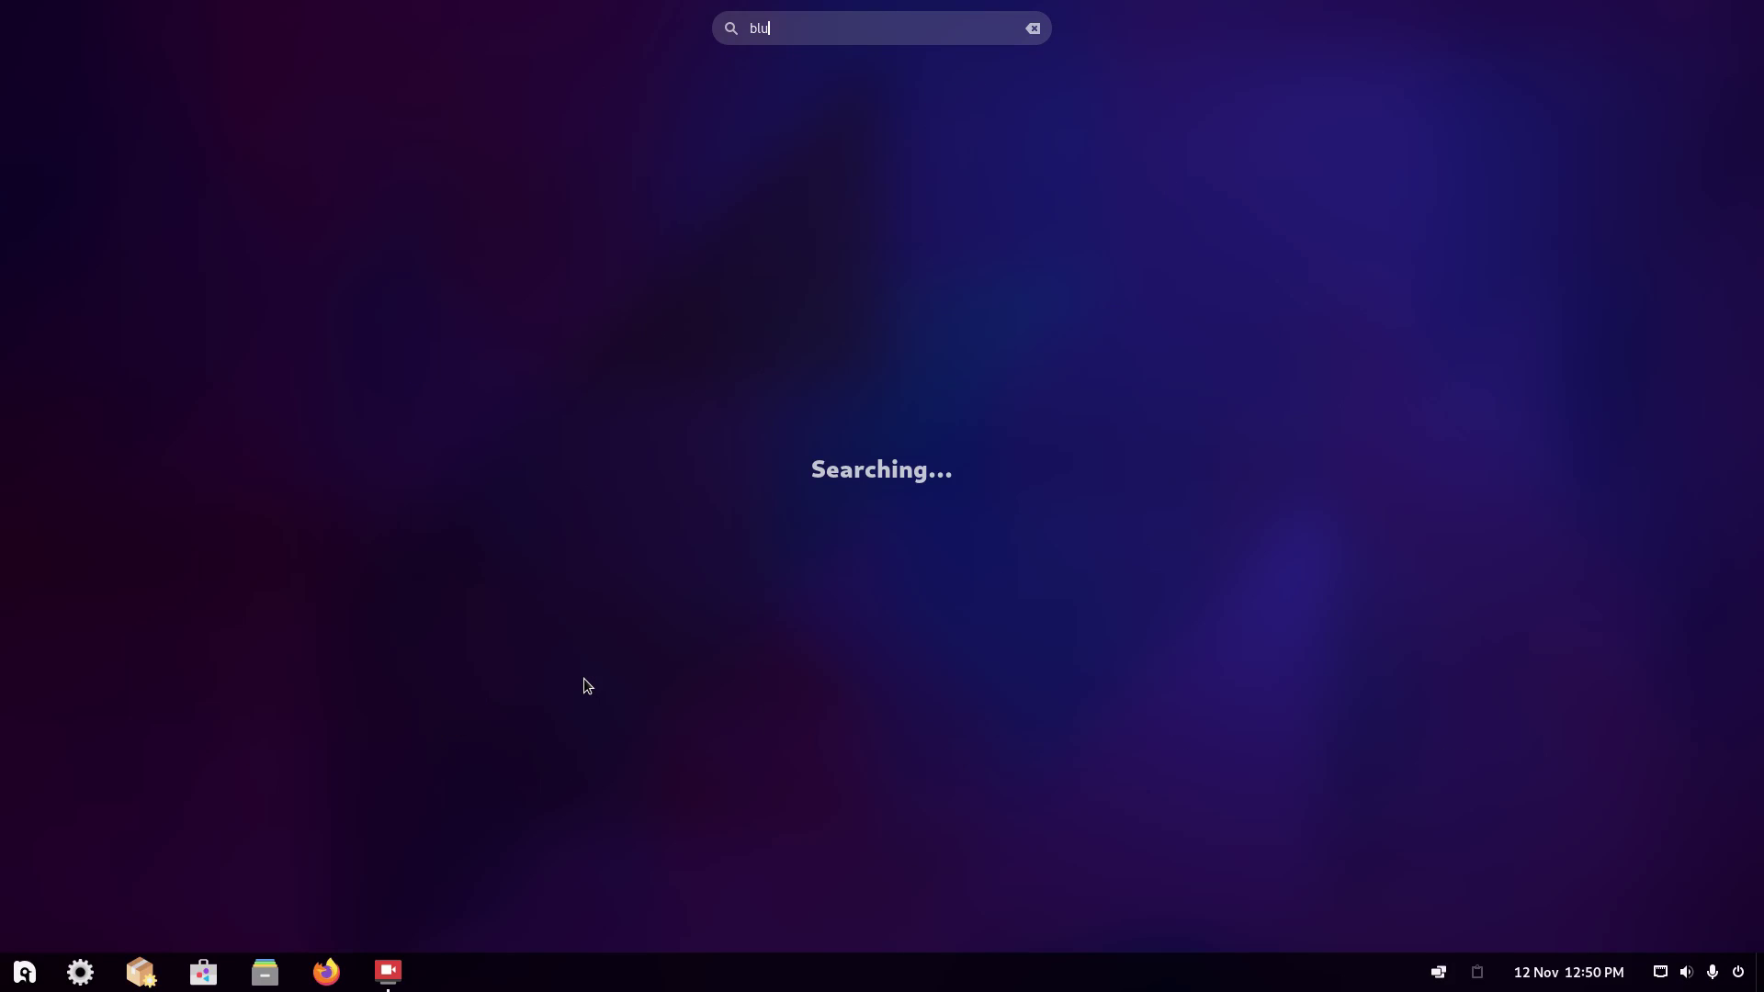
text(e)
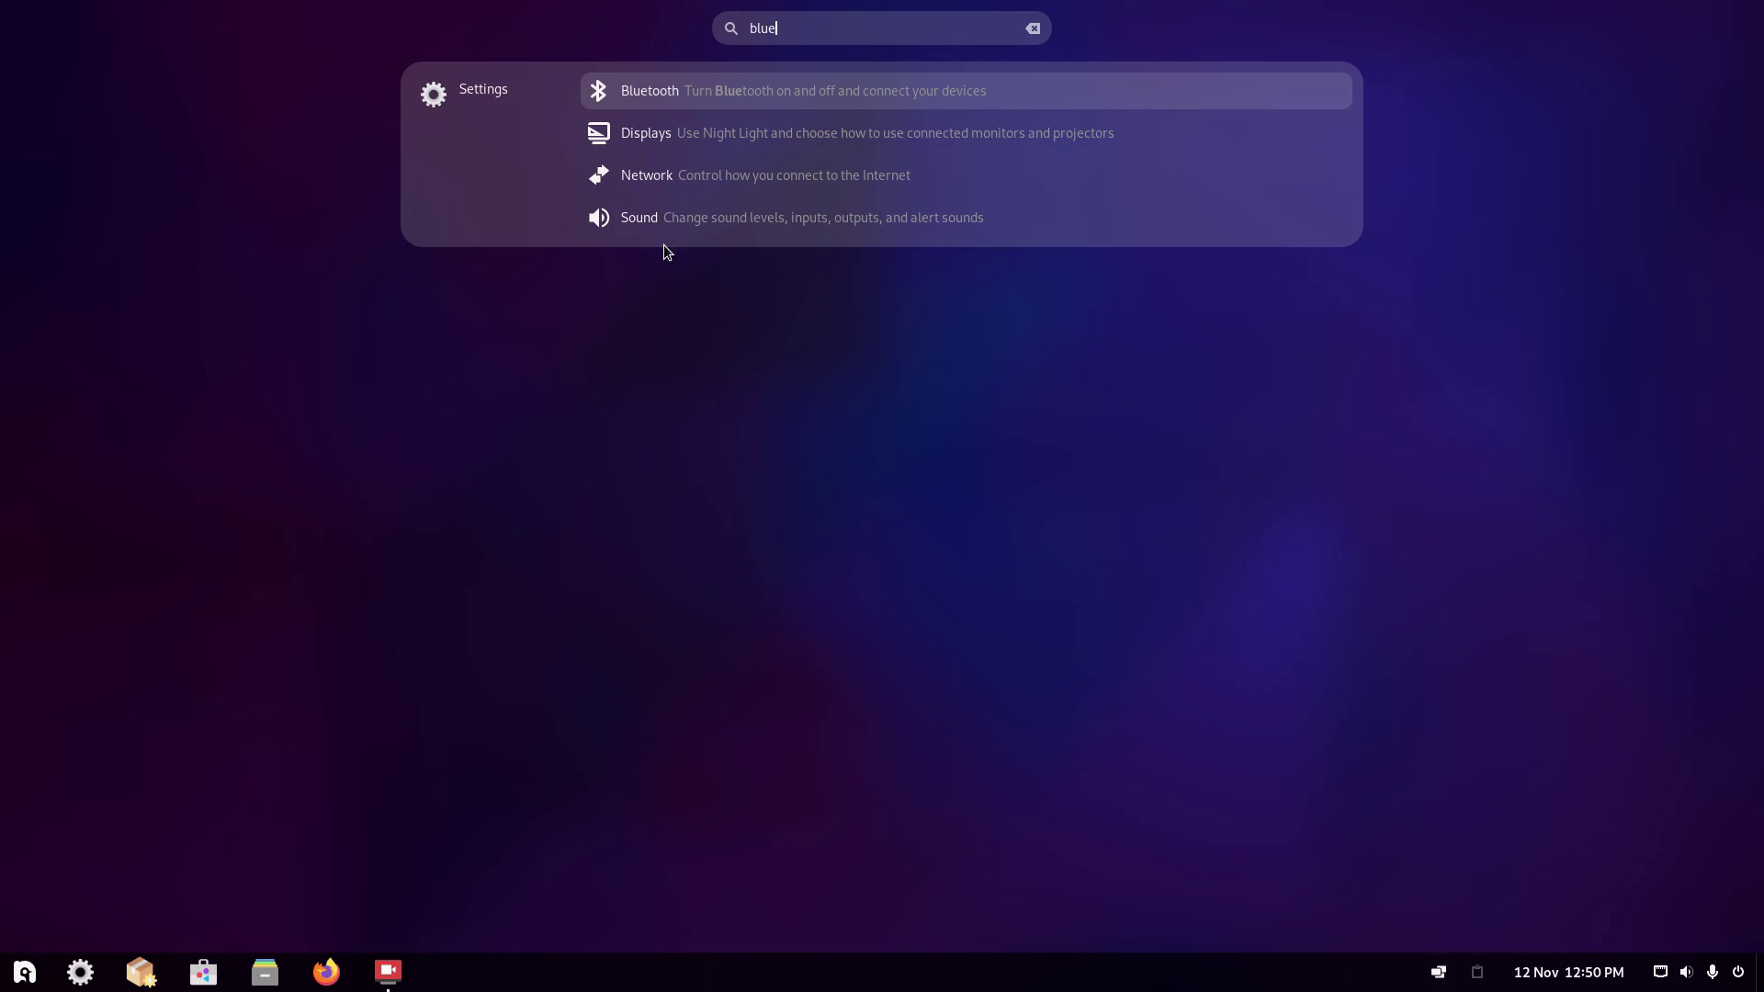
click(682, 97)
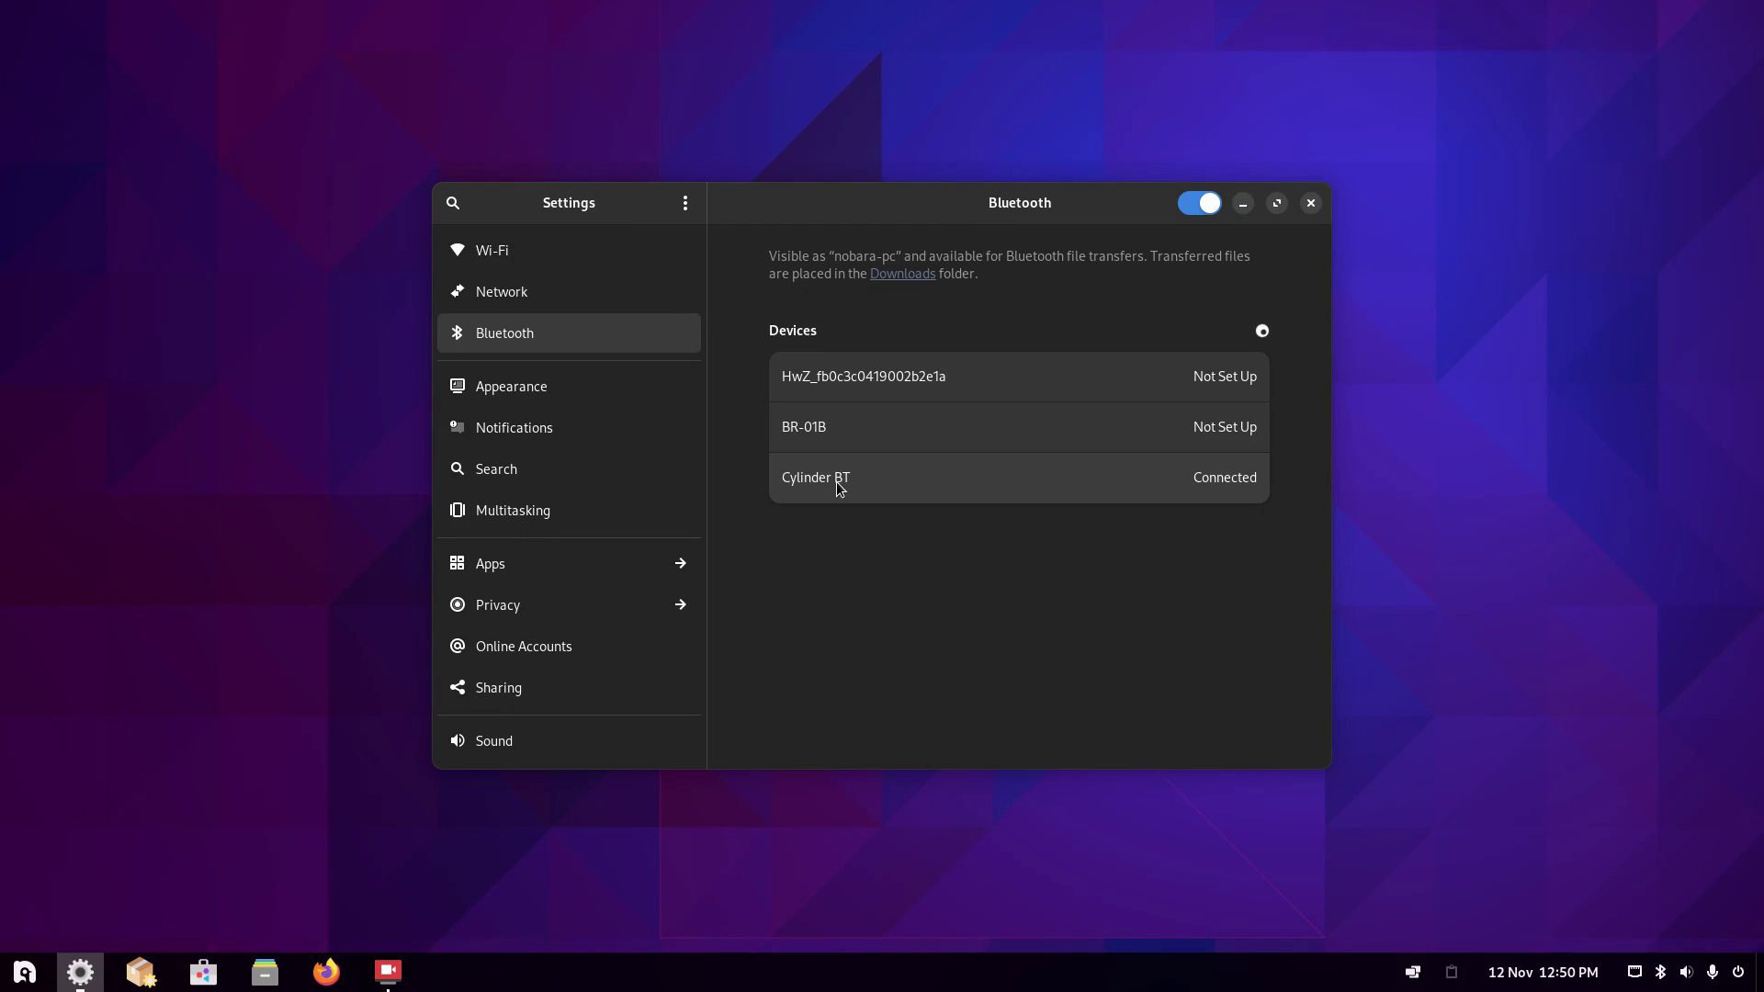
click(1310, 203)
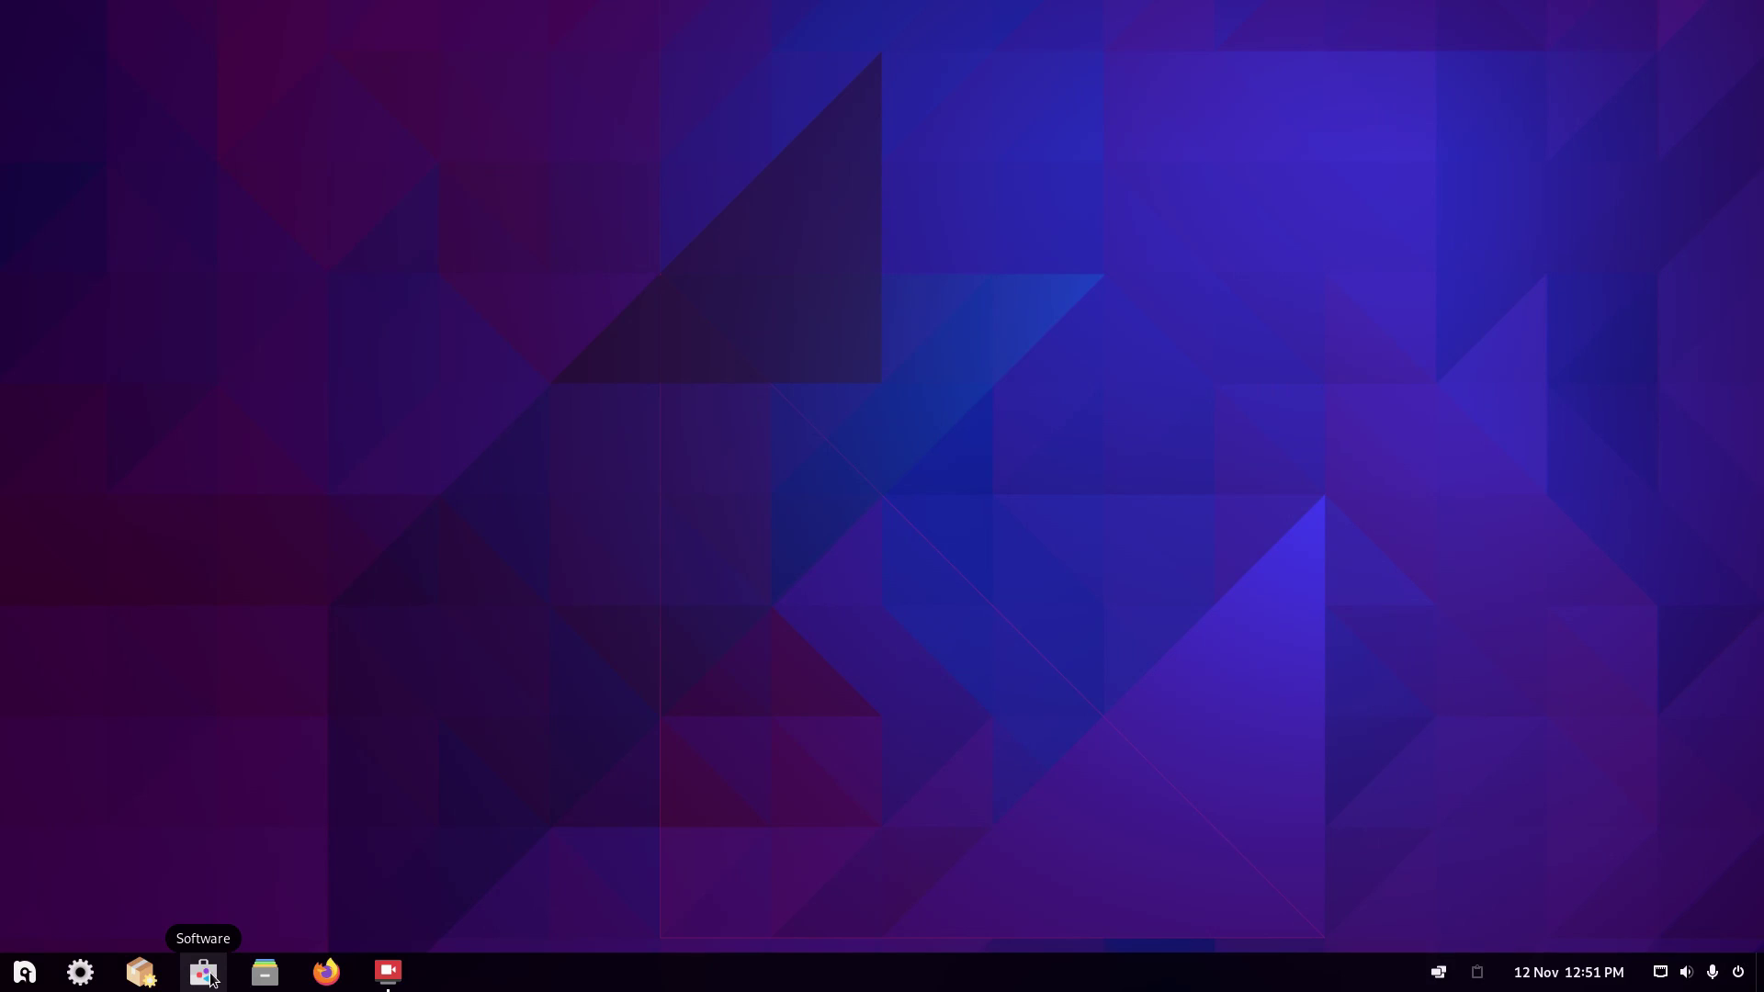
Launch Nobara Package Manager and search names for 'chromeium', then 'chrome', then 'spotify'.
click(141, 972)
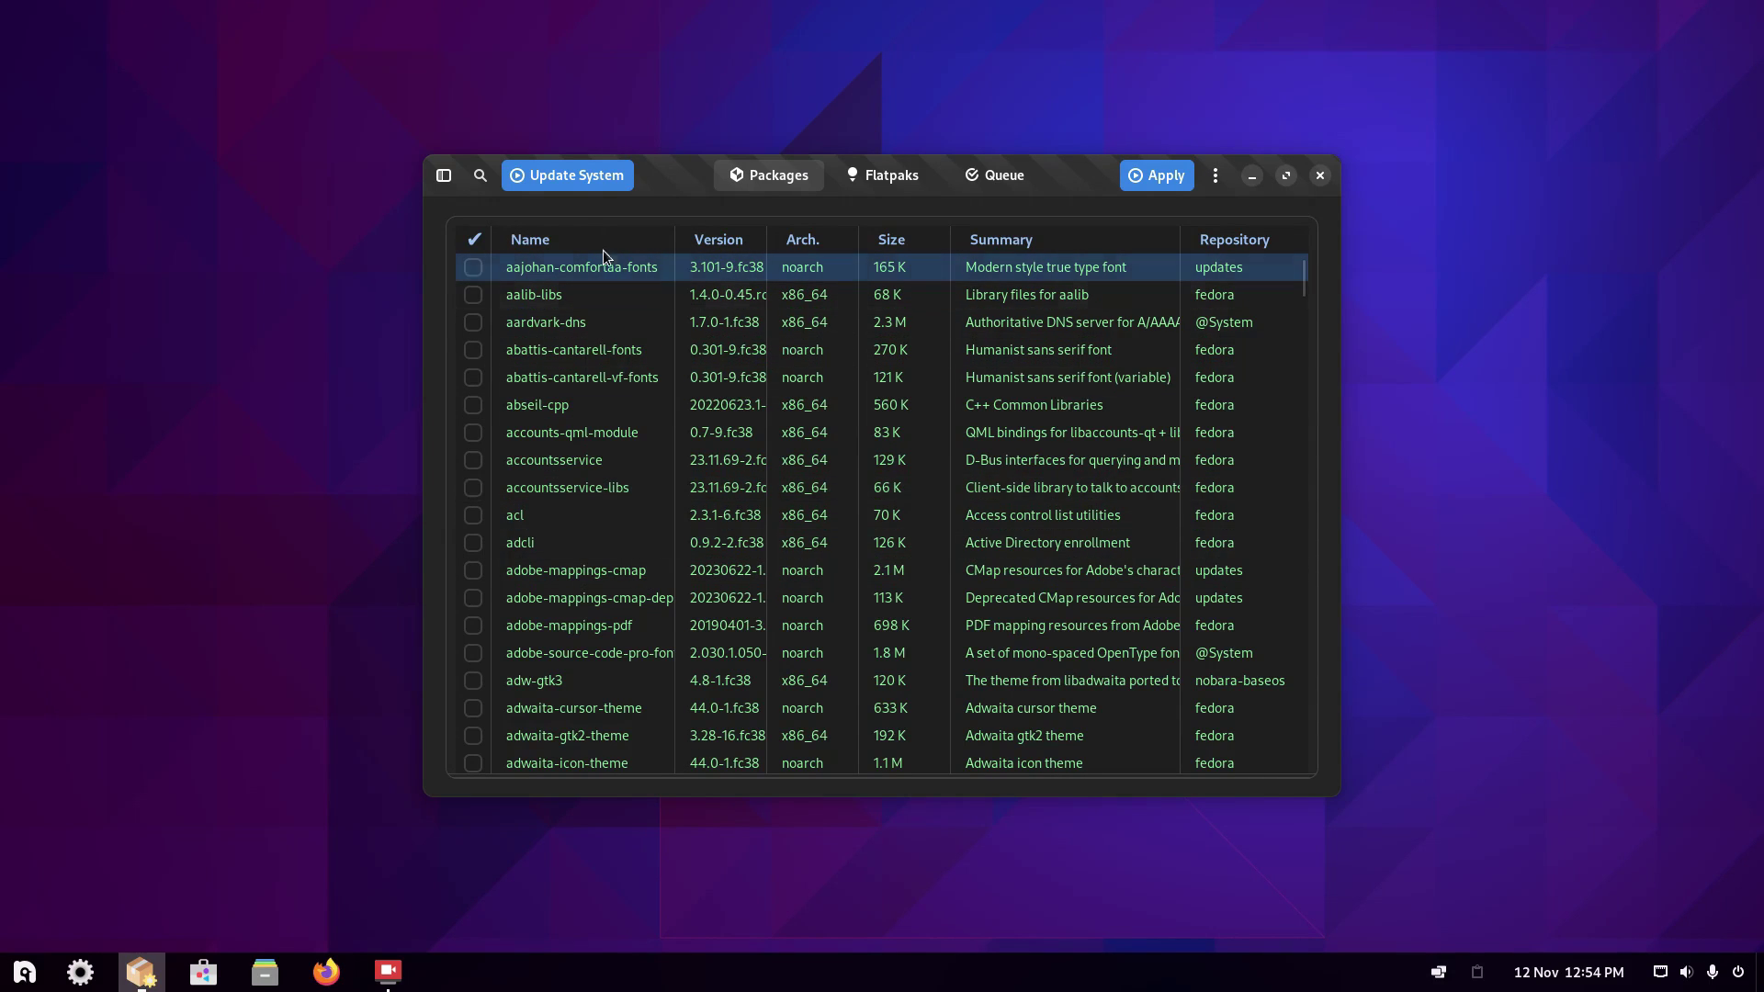
click(443, 176)
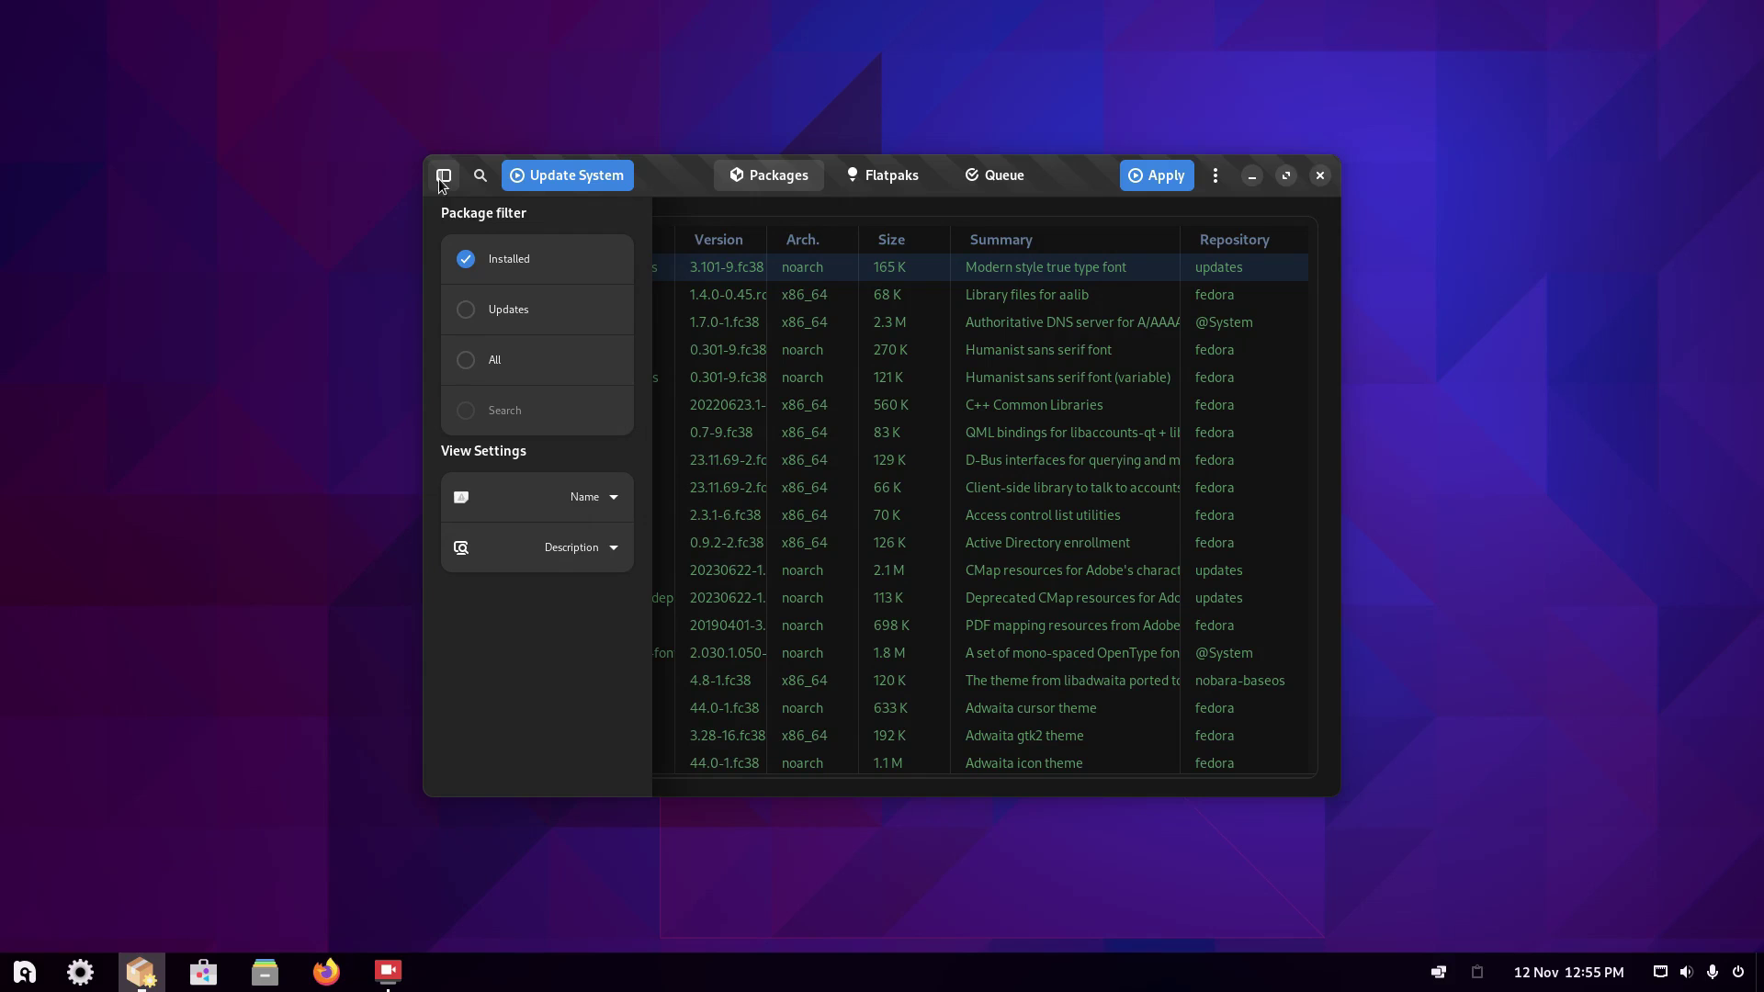
click(480, 176)
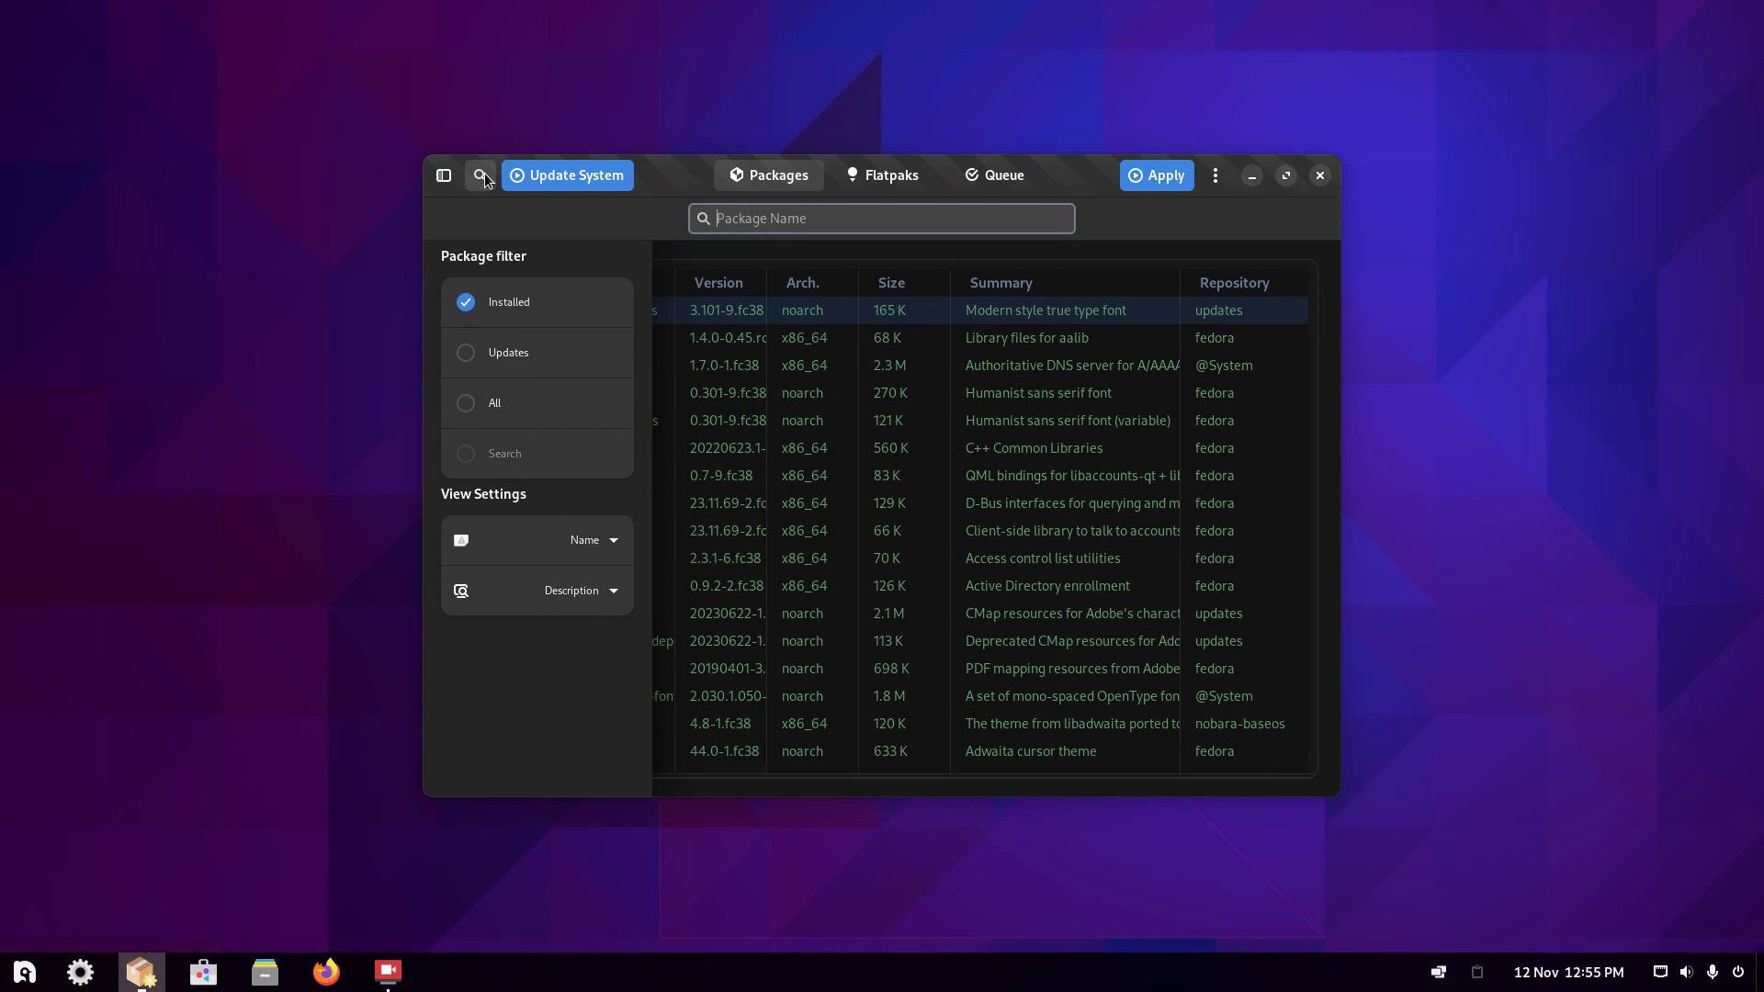
text(chrom)
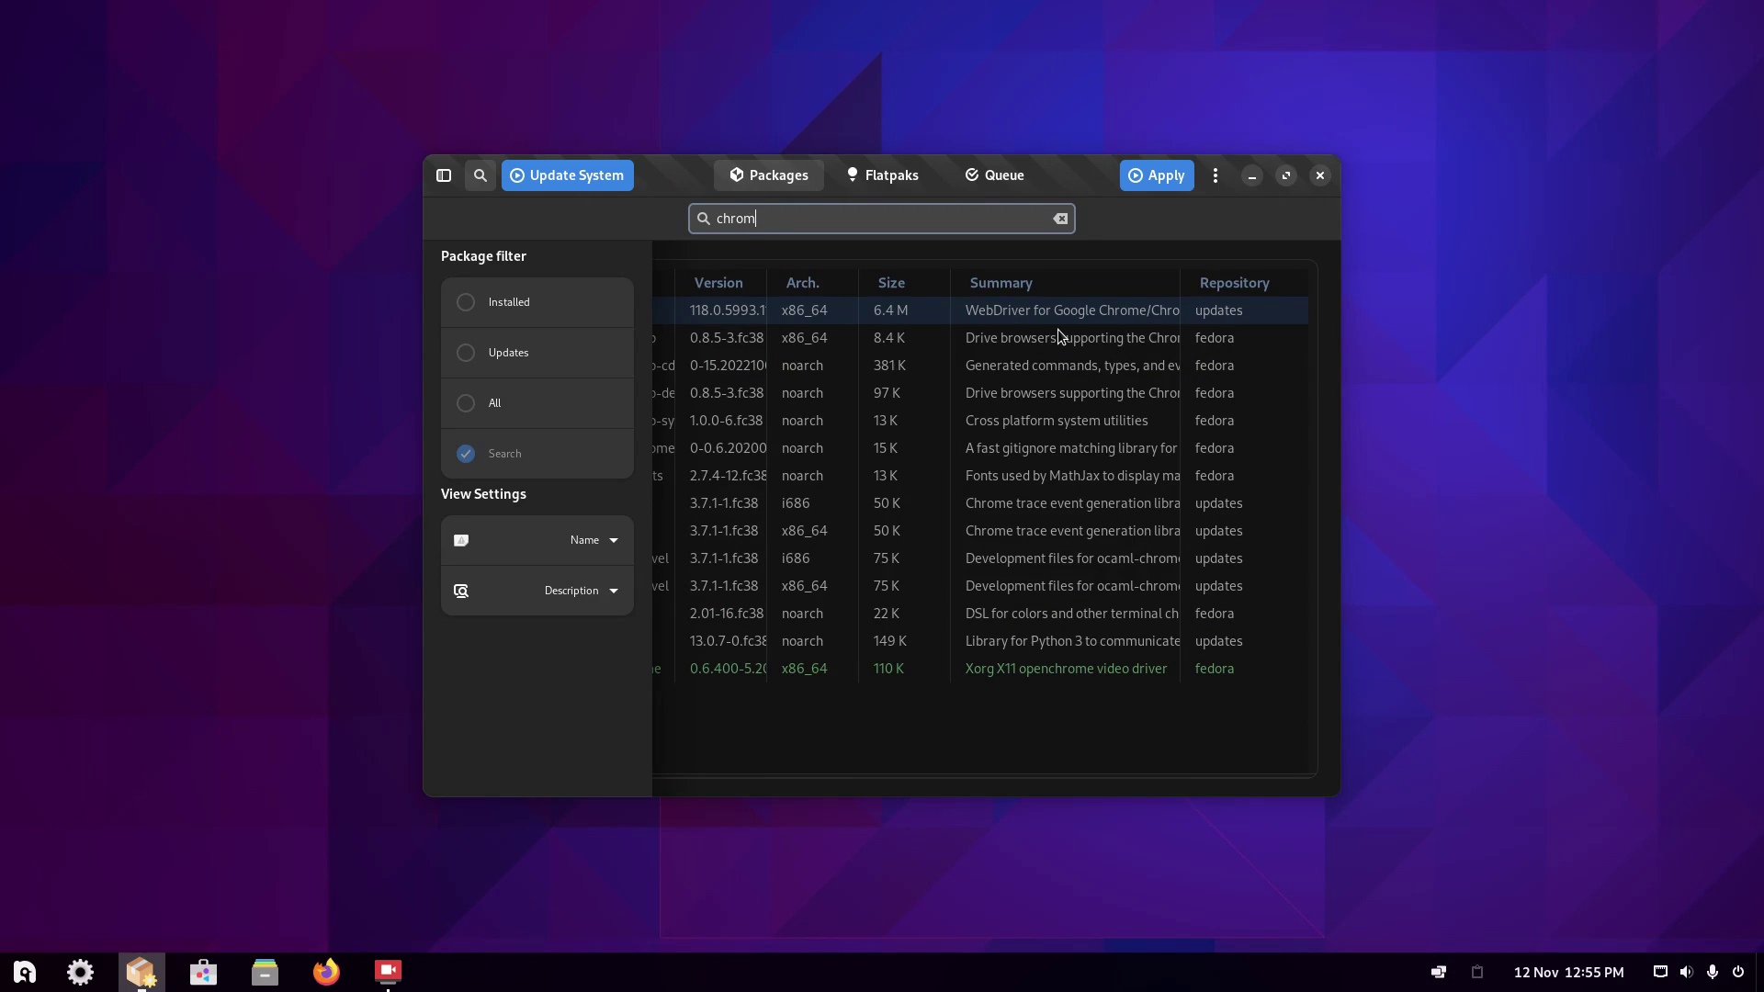
text(eium)
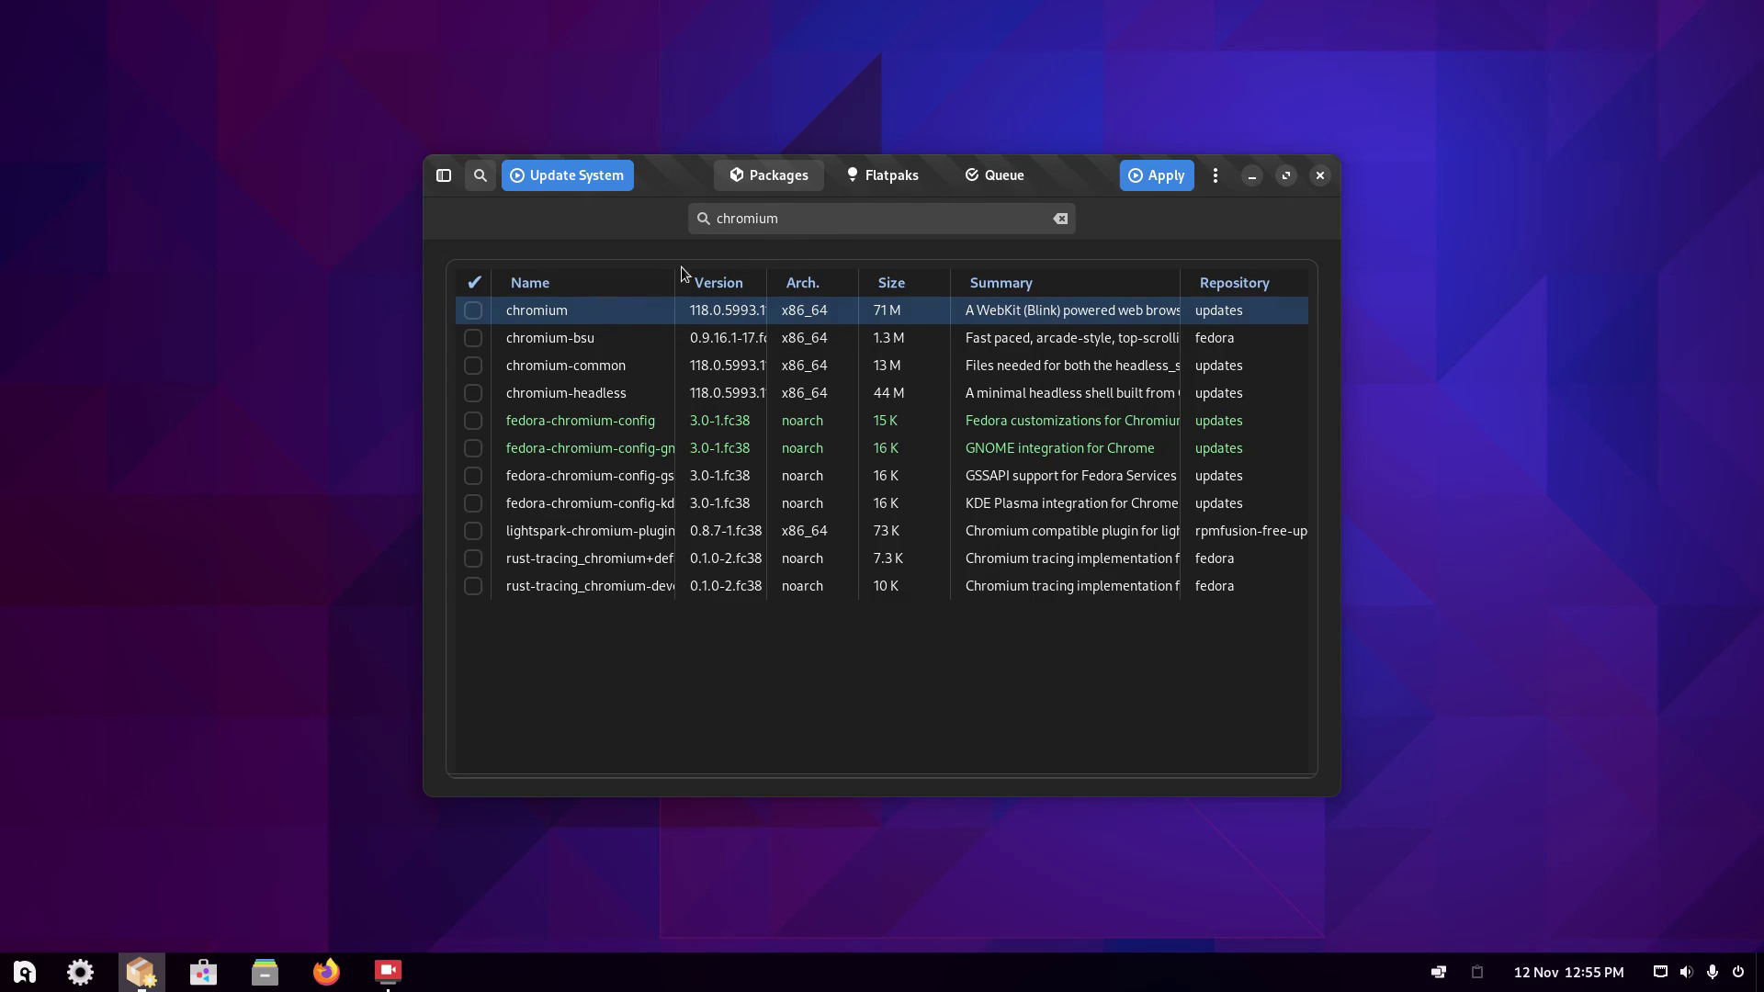
click(801, 224)
text(chrome)
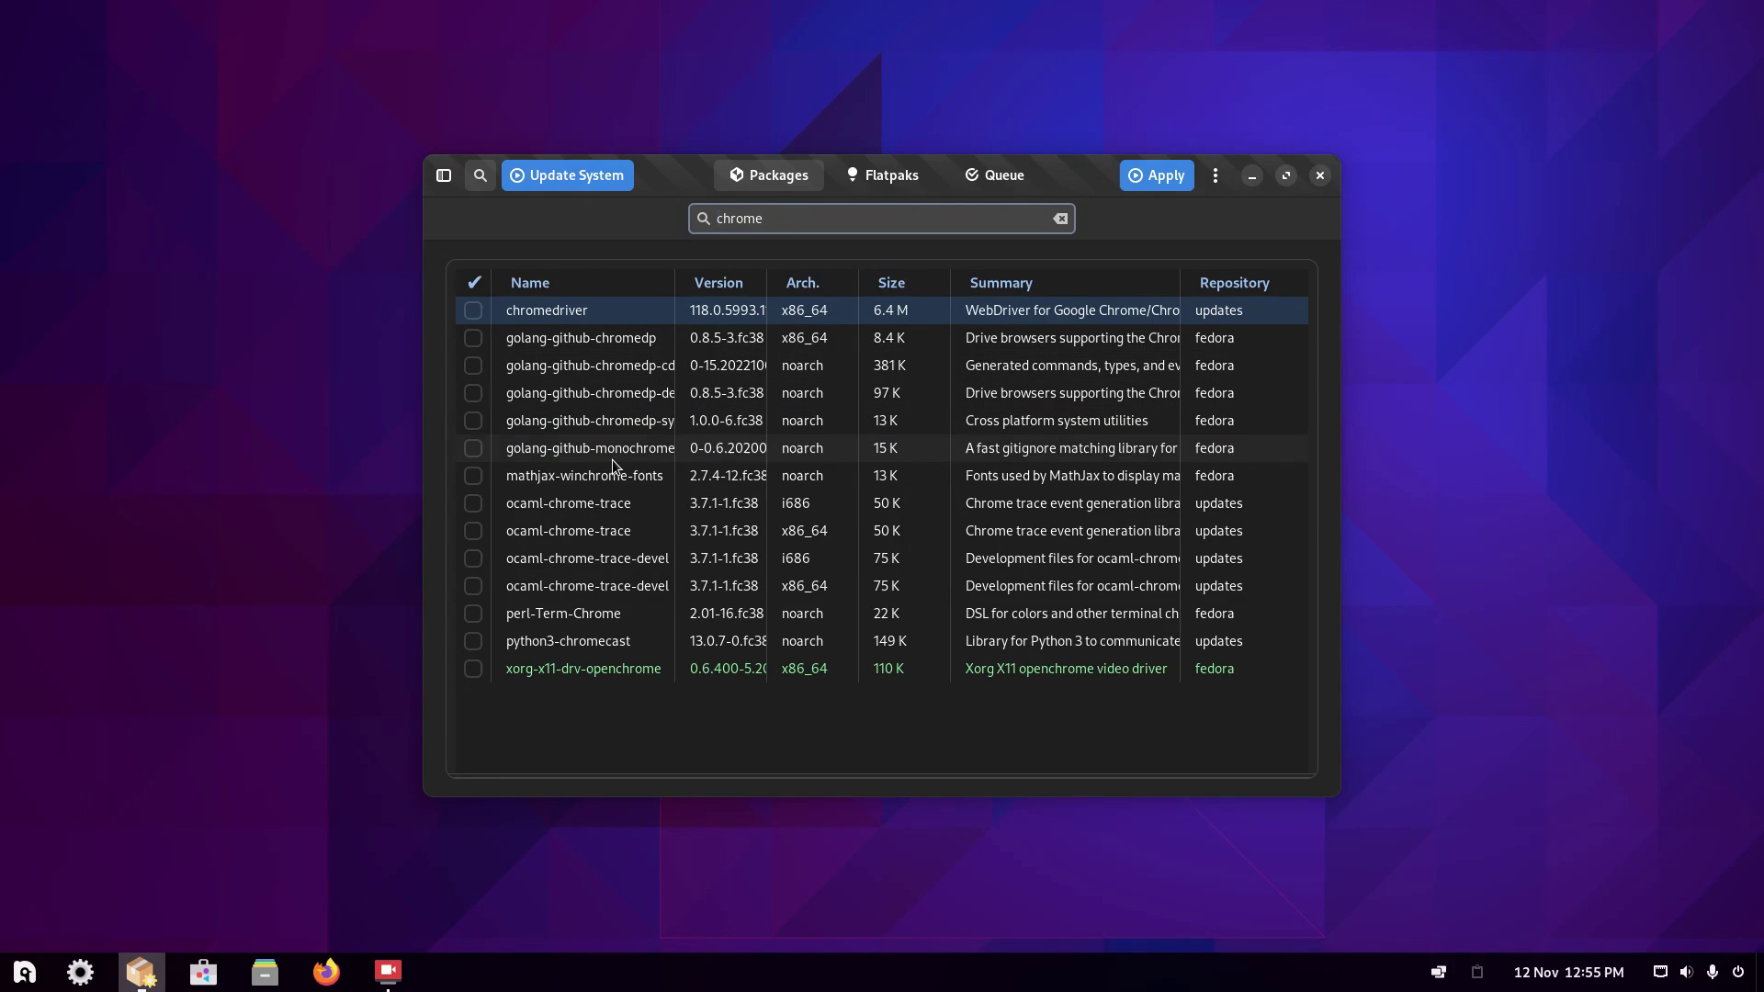
key(ctrl+a)
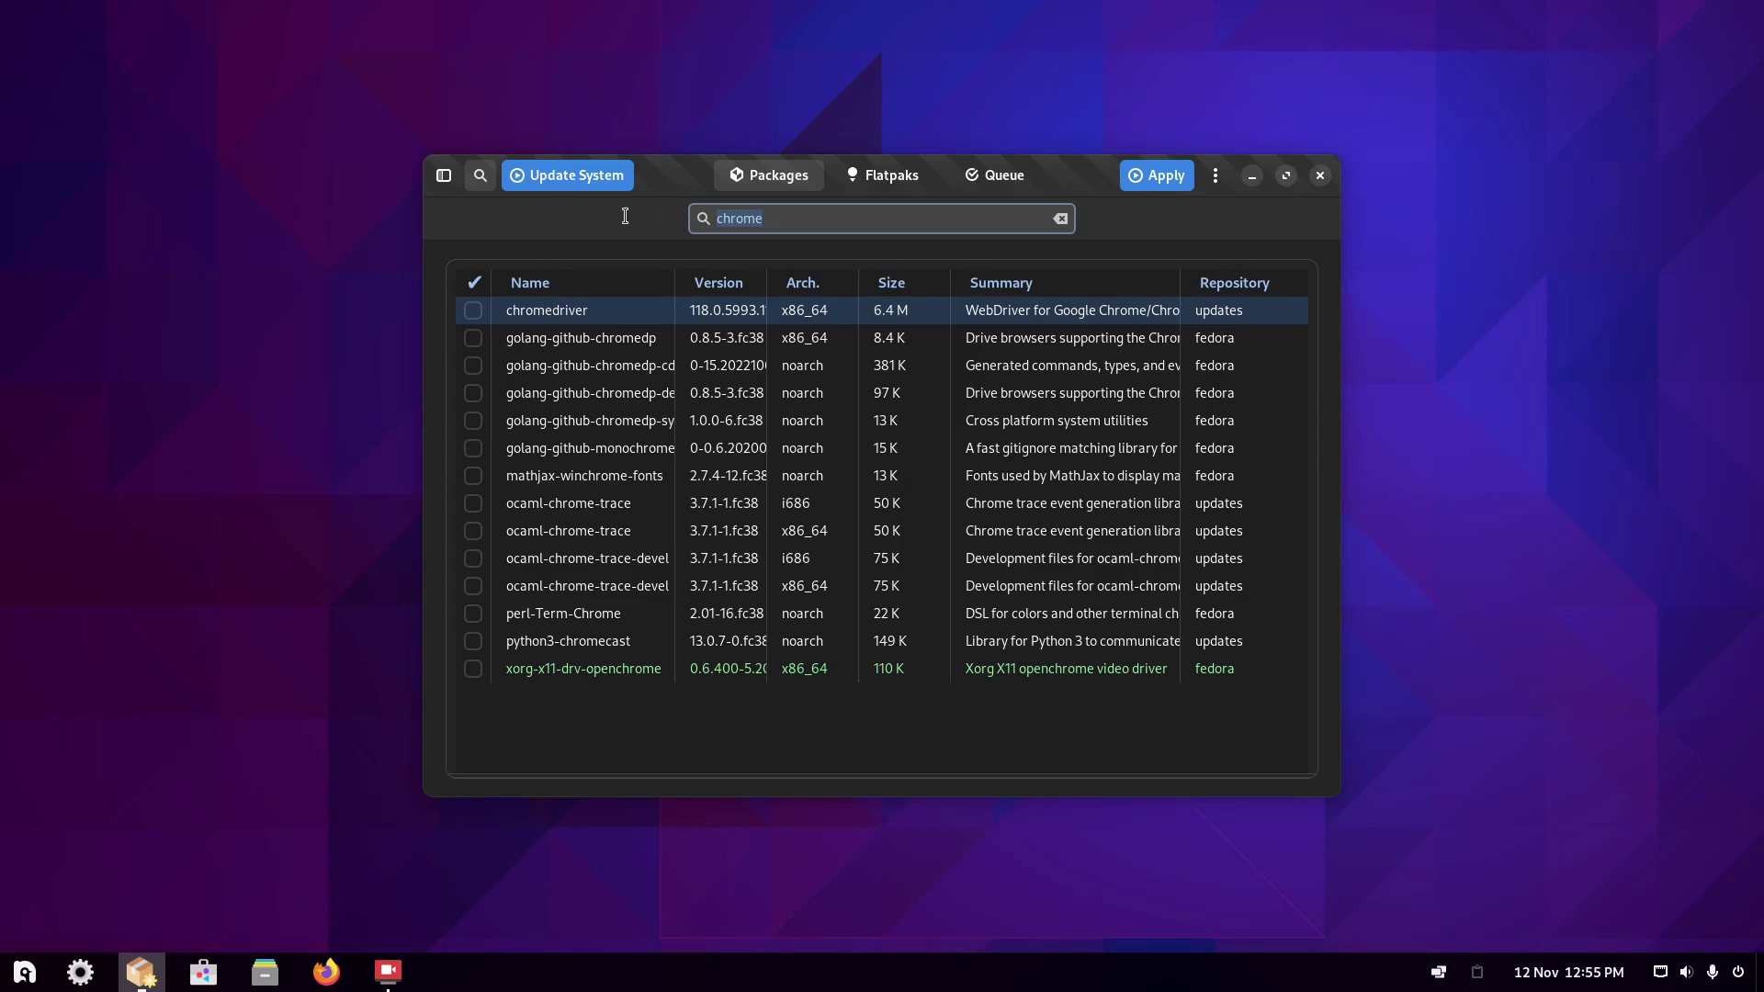
text(spotify)
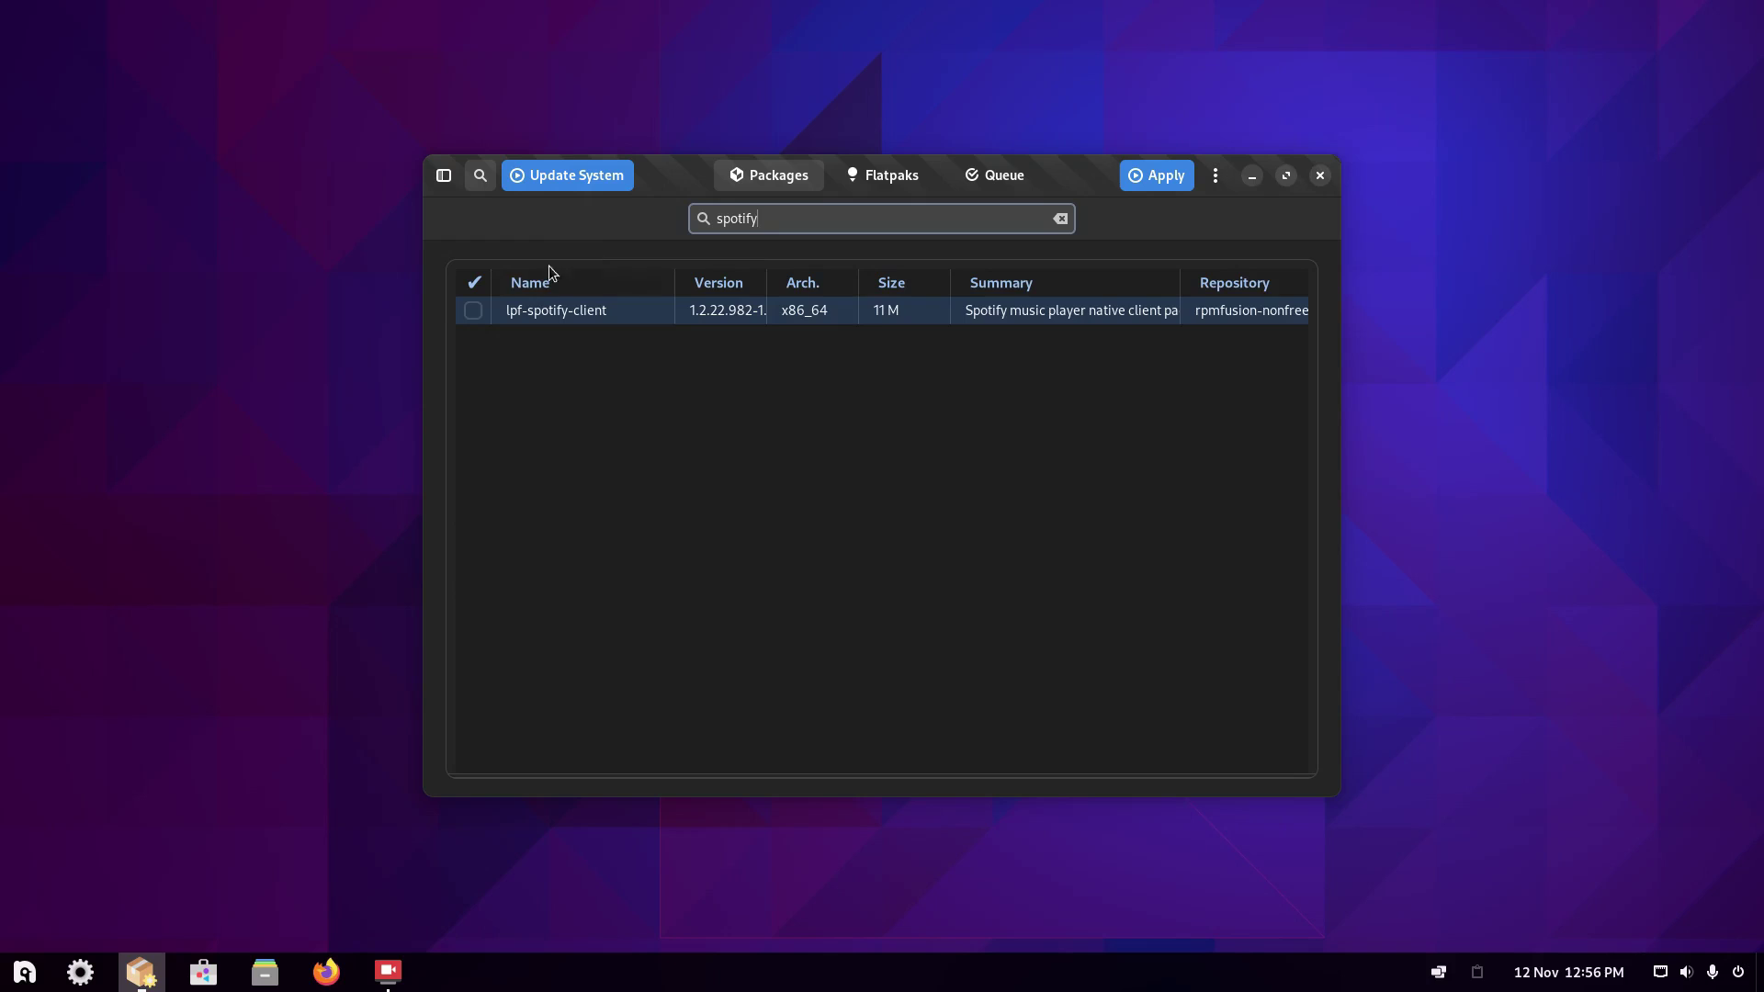
Install the lpf-spotify-client package, authorising with the admin and sudo passwords.
click(474, 311)
key(ctrl+Return)
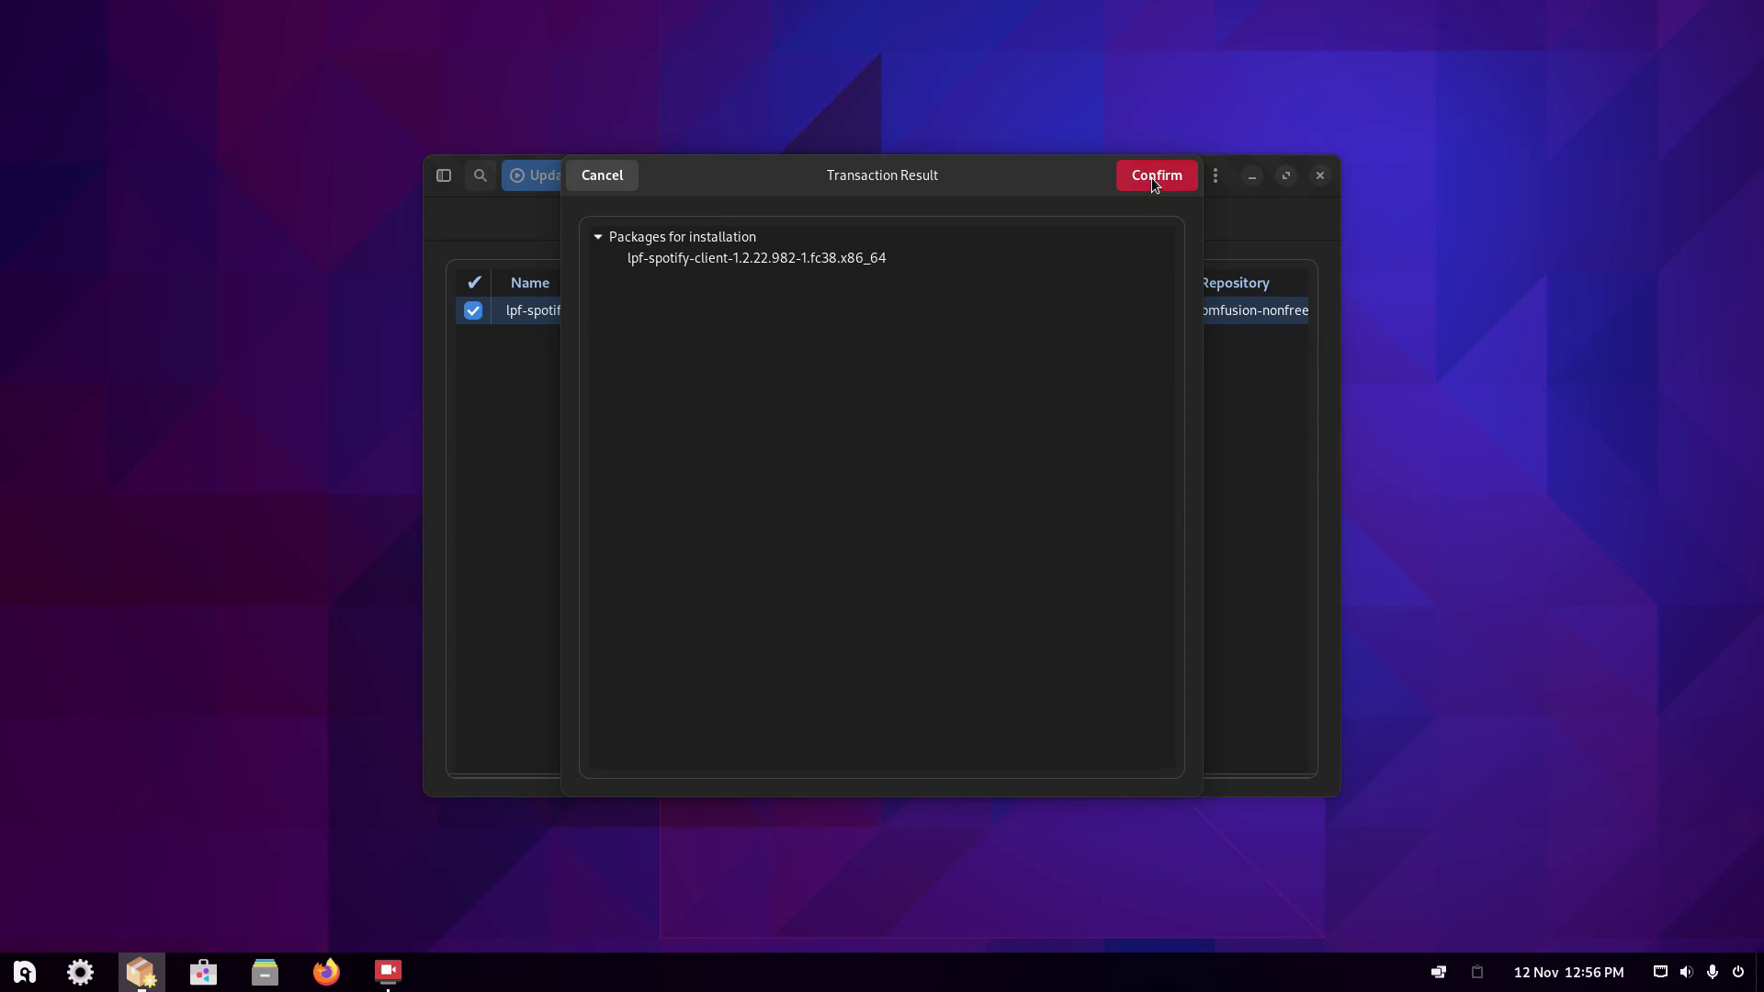
click(1152, 180)
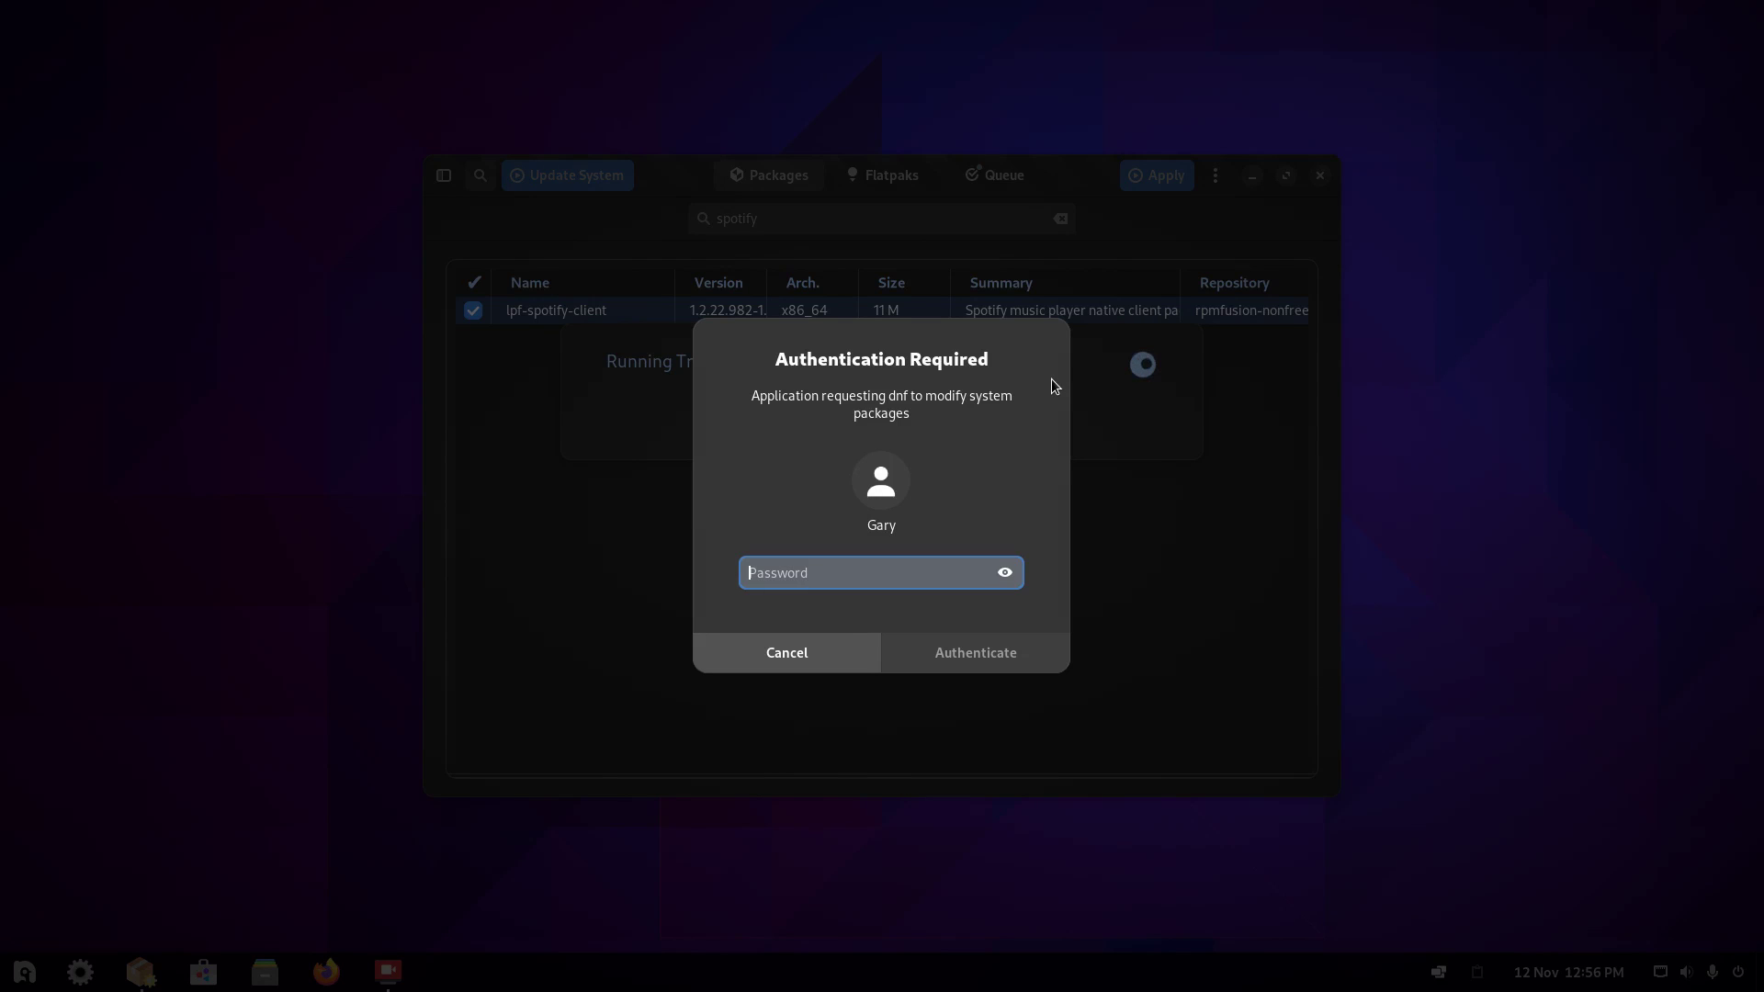
text(••••••••••)
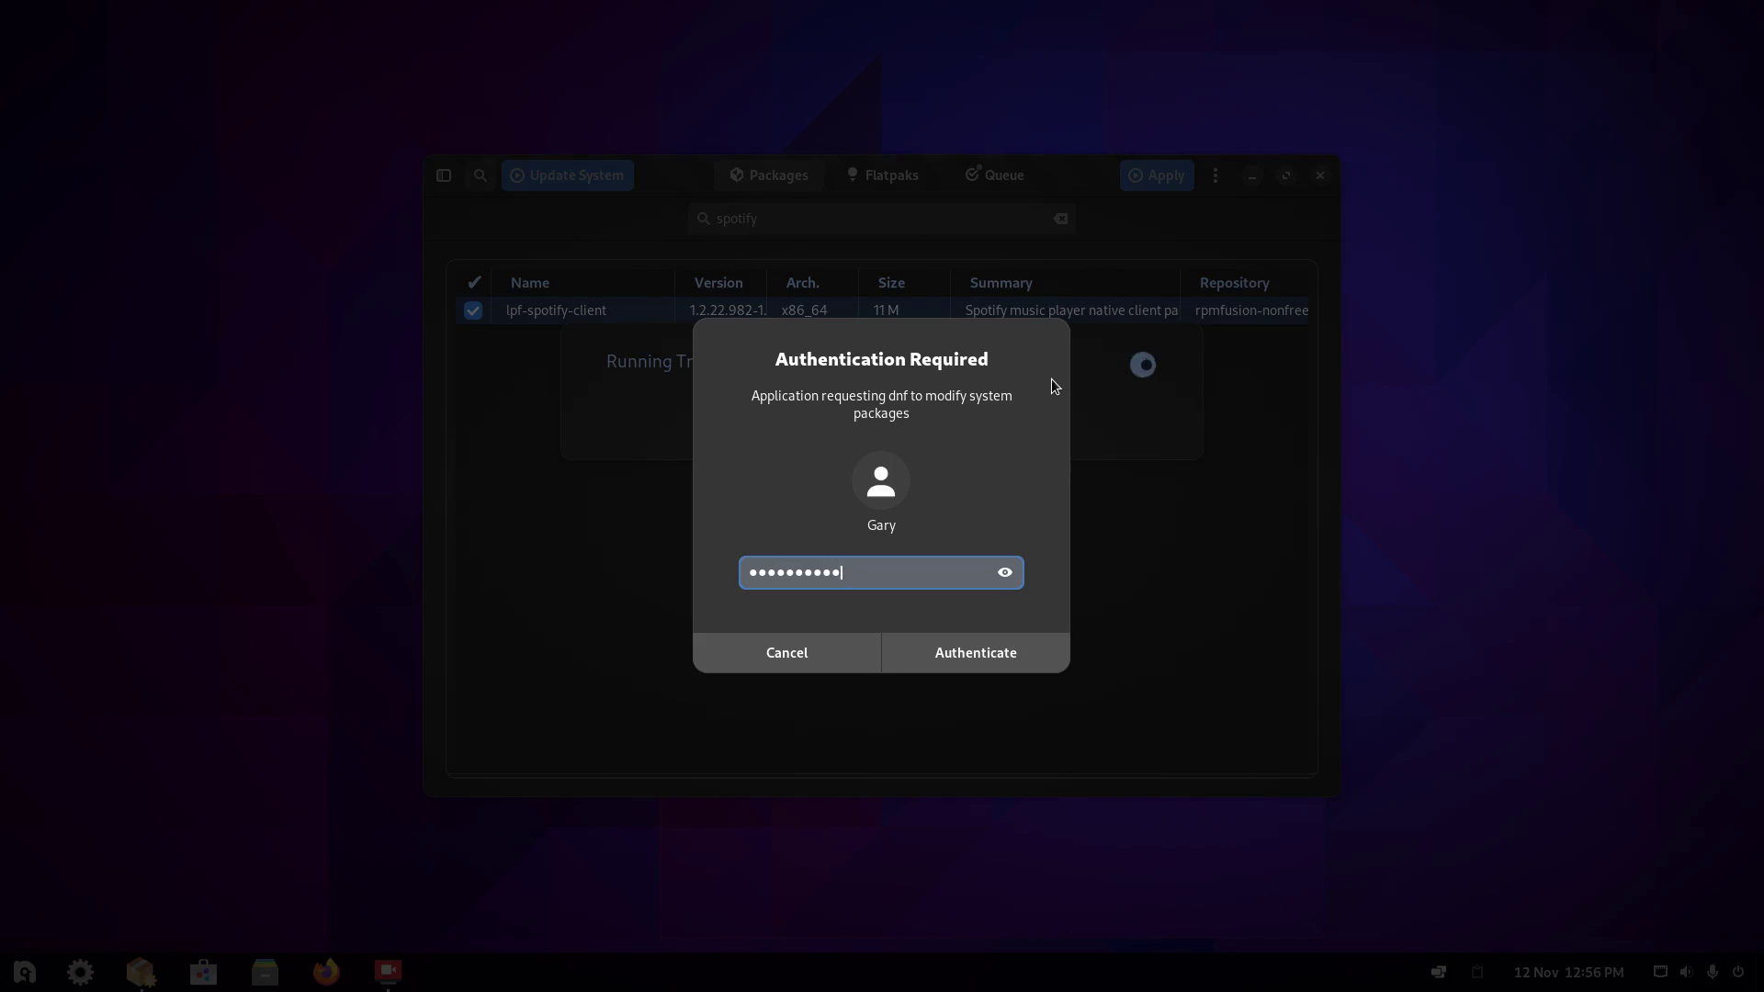
key(Return)
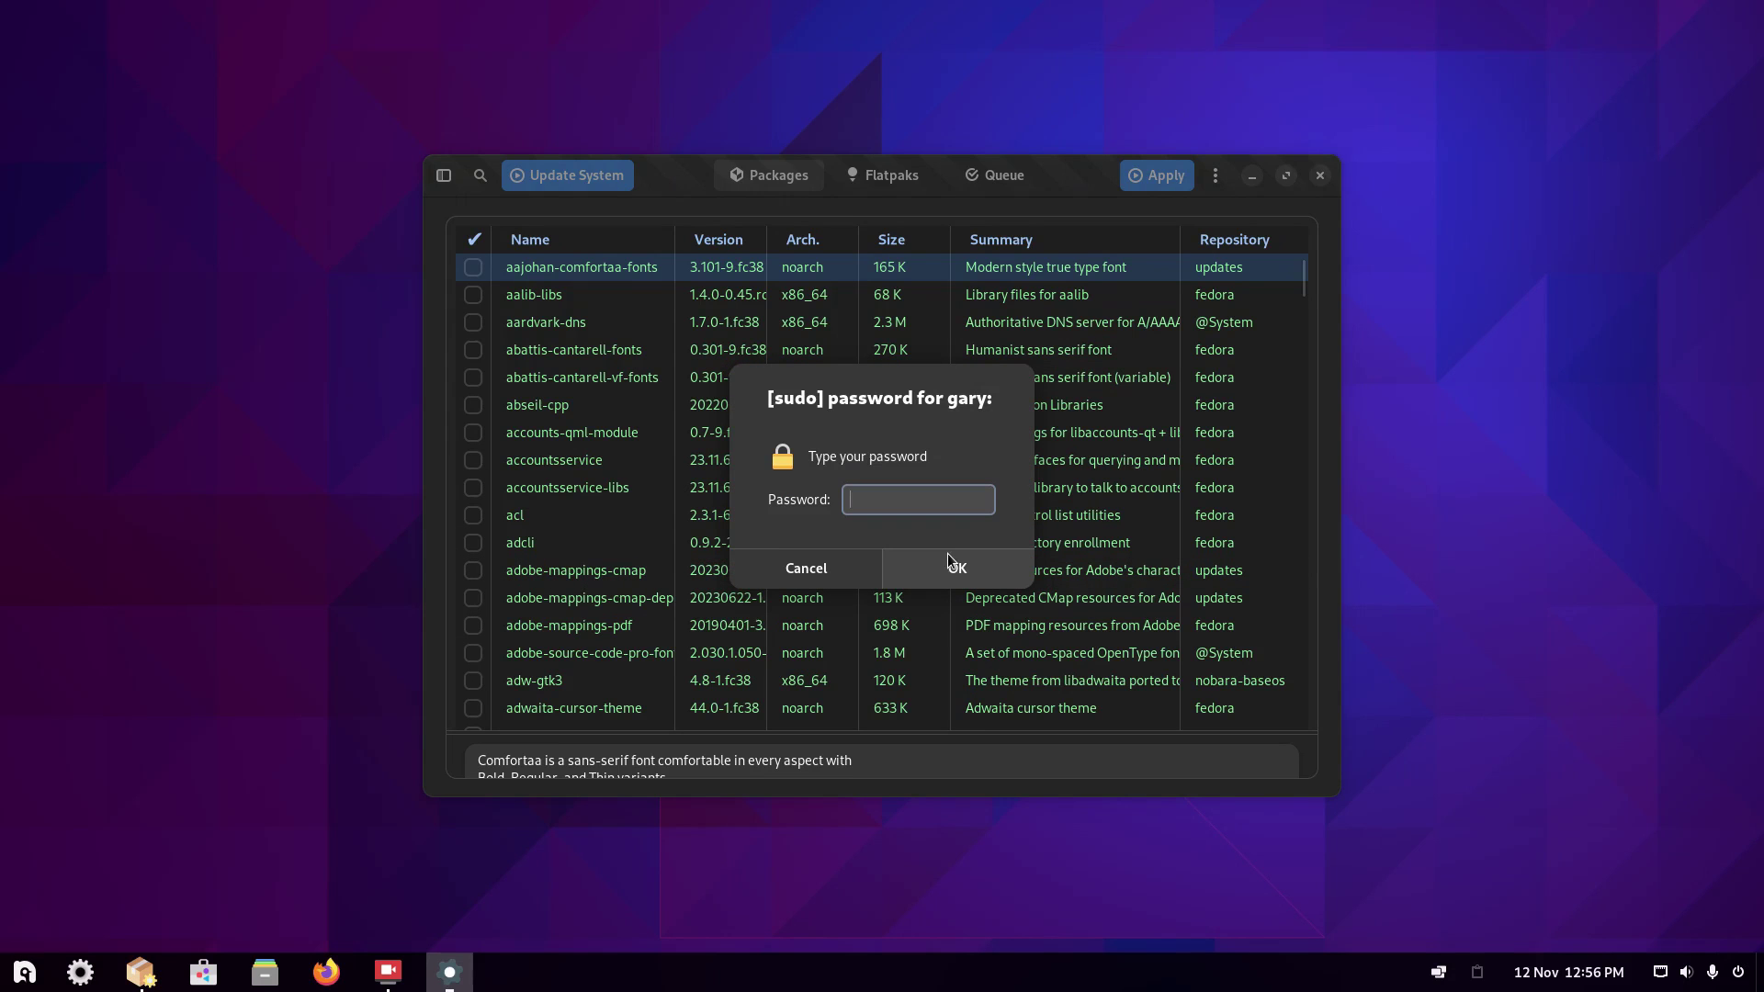
text(••••)
click(946, 553)
Launch lpf spotify-client from the app menu and acknowledge the pkg-build group error.
click(25, 972)
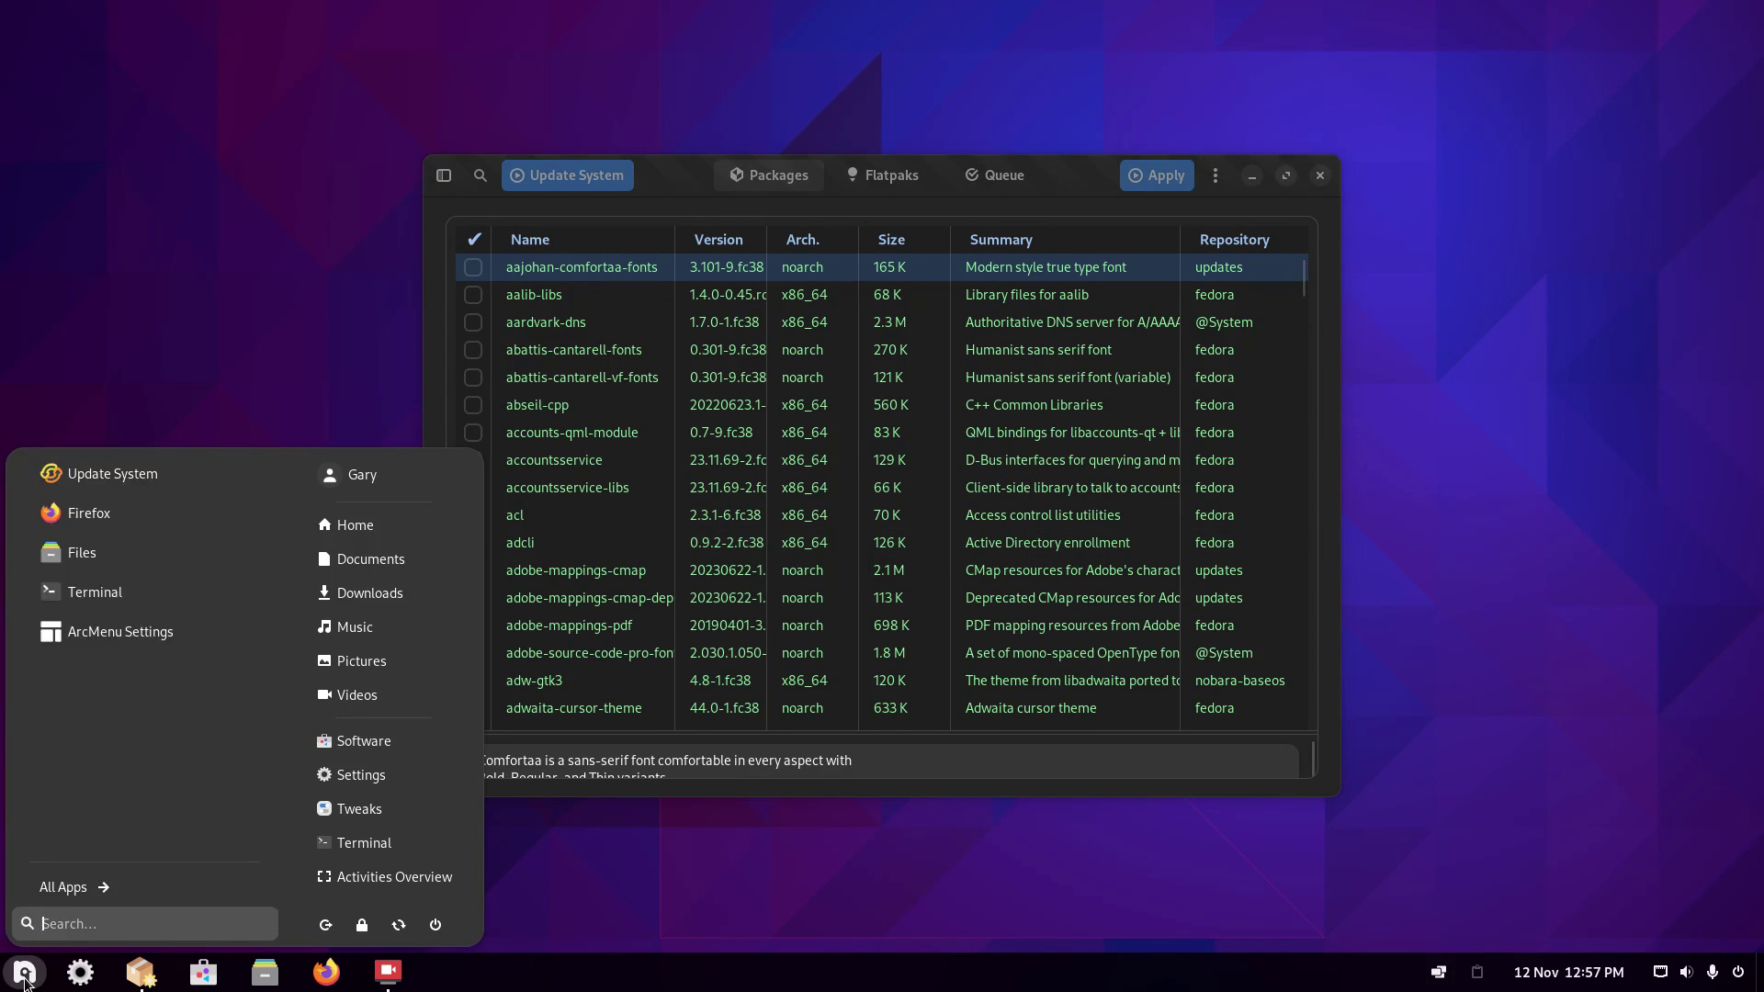
text(spo)
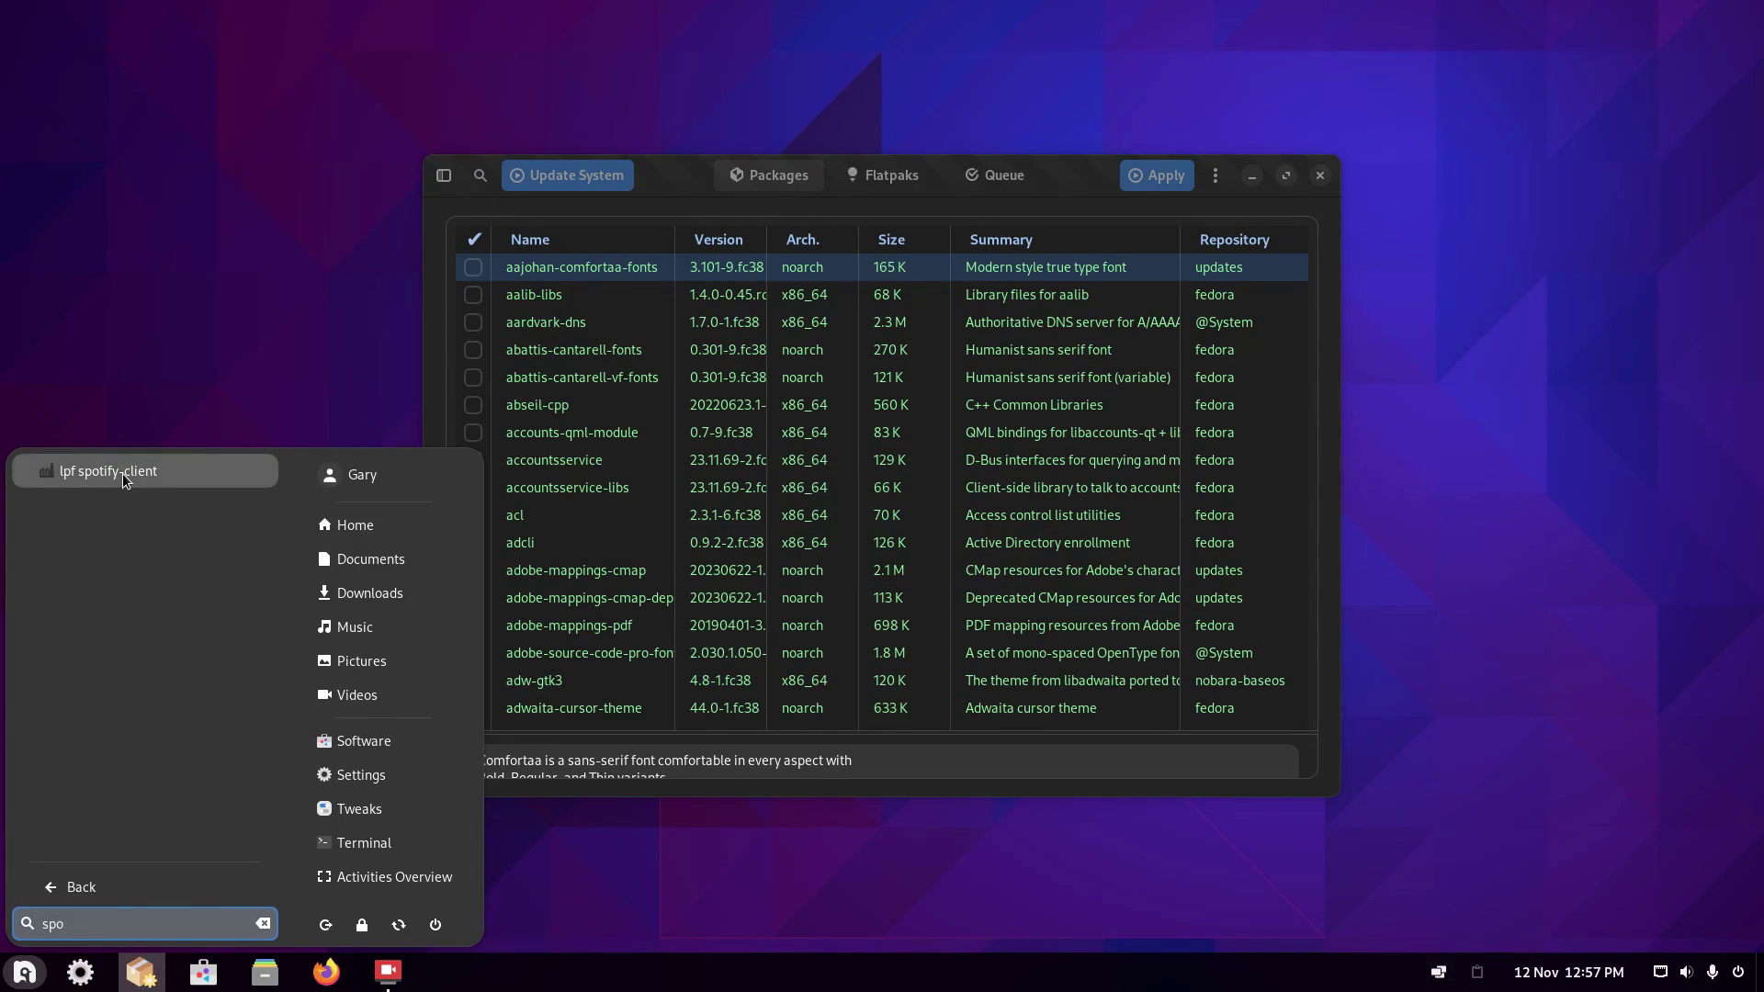
click(123, 472)
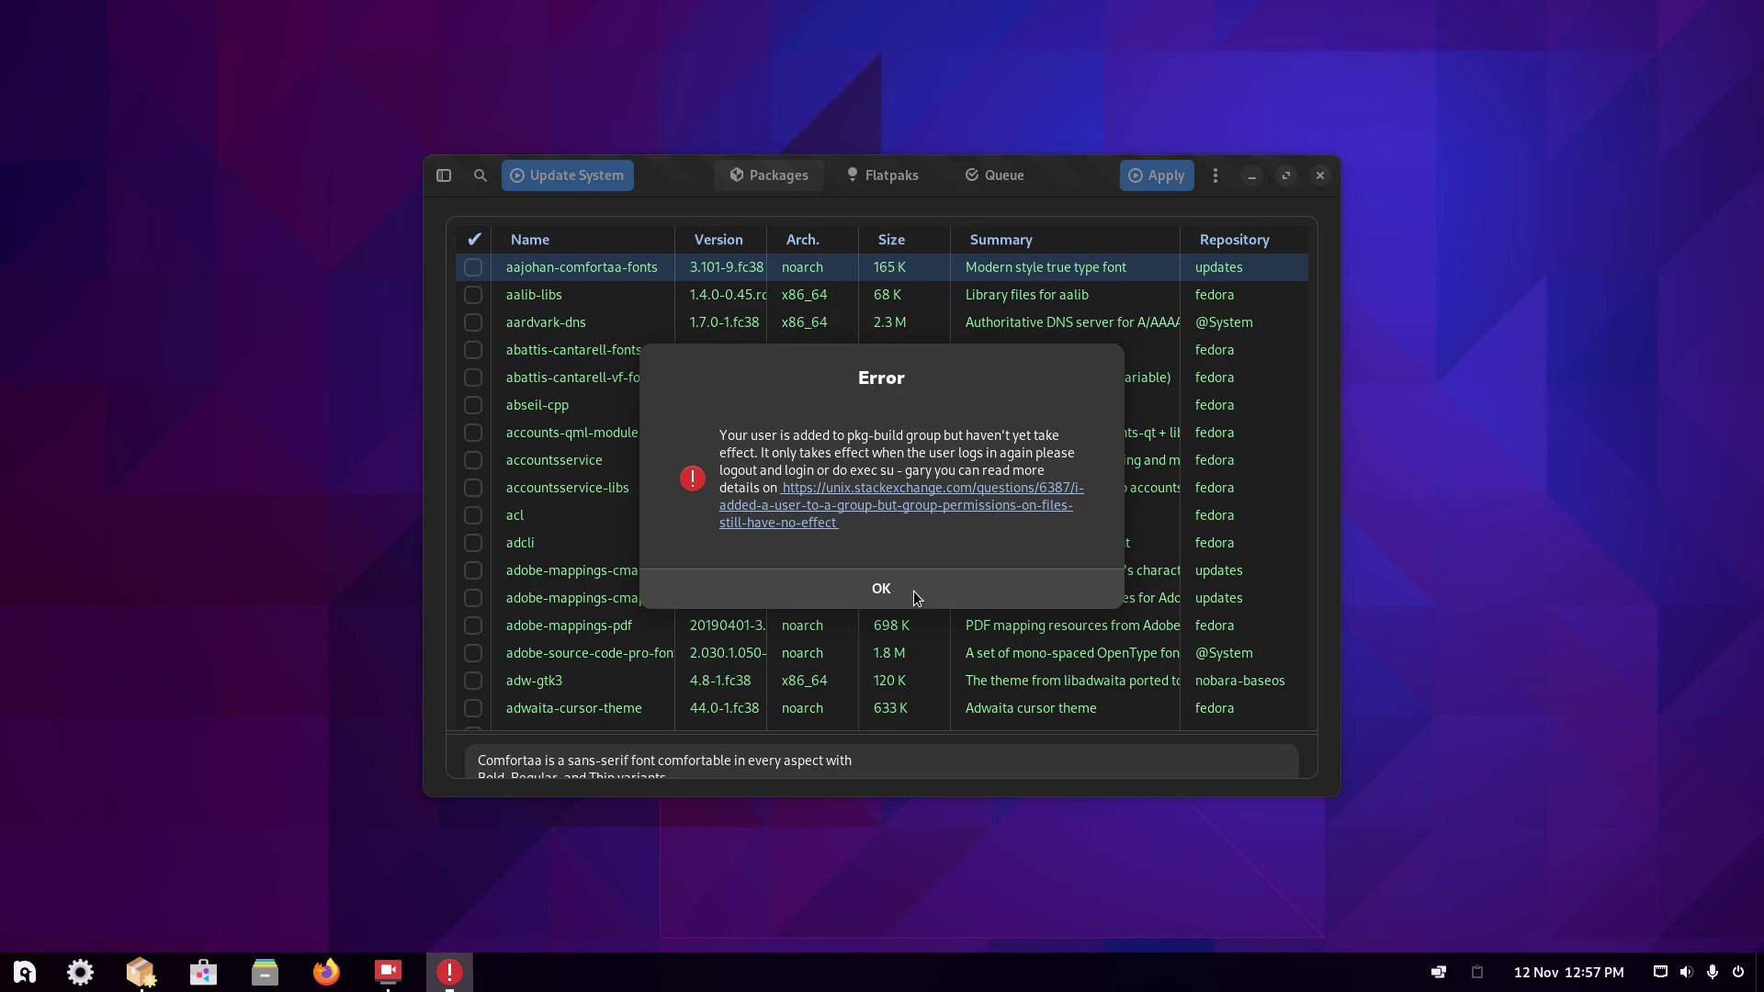
click(913, 591)
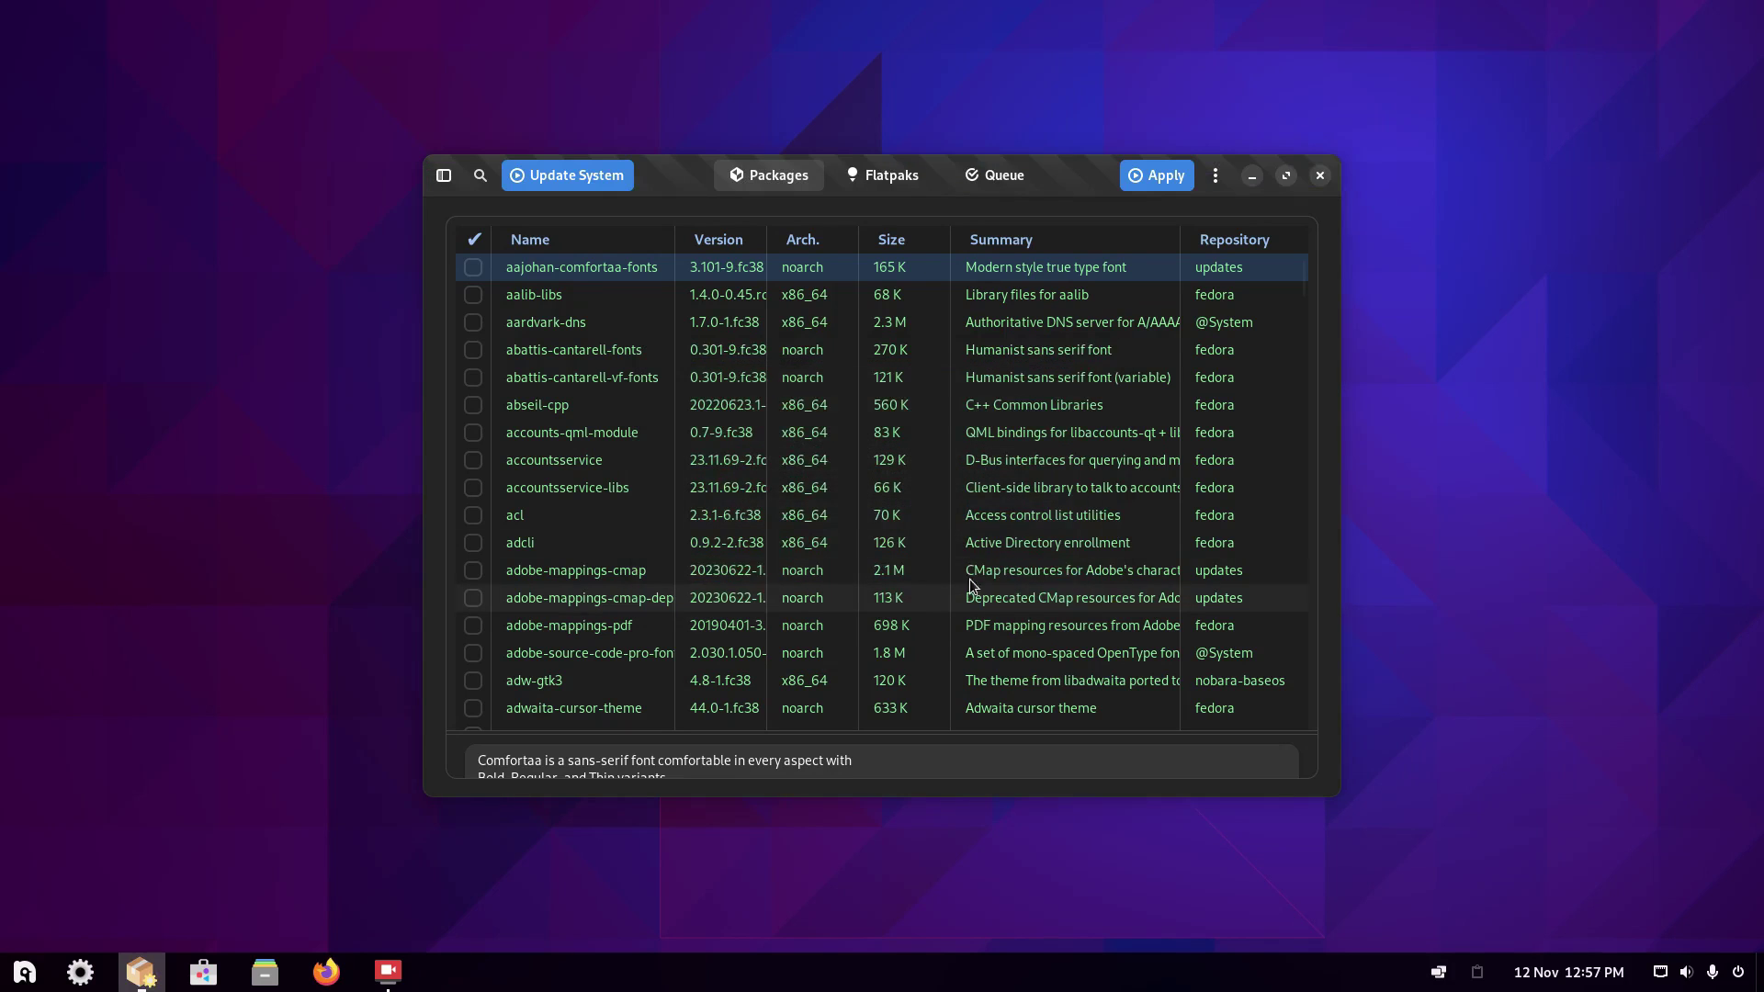
Start the spotify-client build from the app menu and accept its licence terms.
click(25, 976)
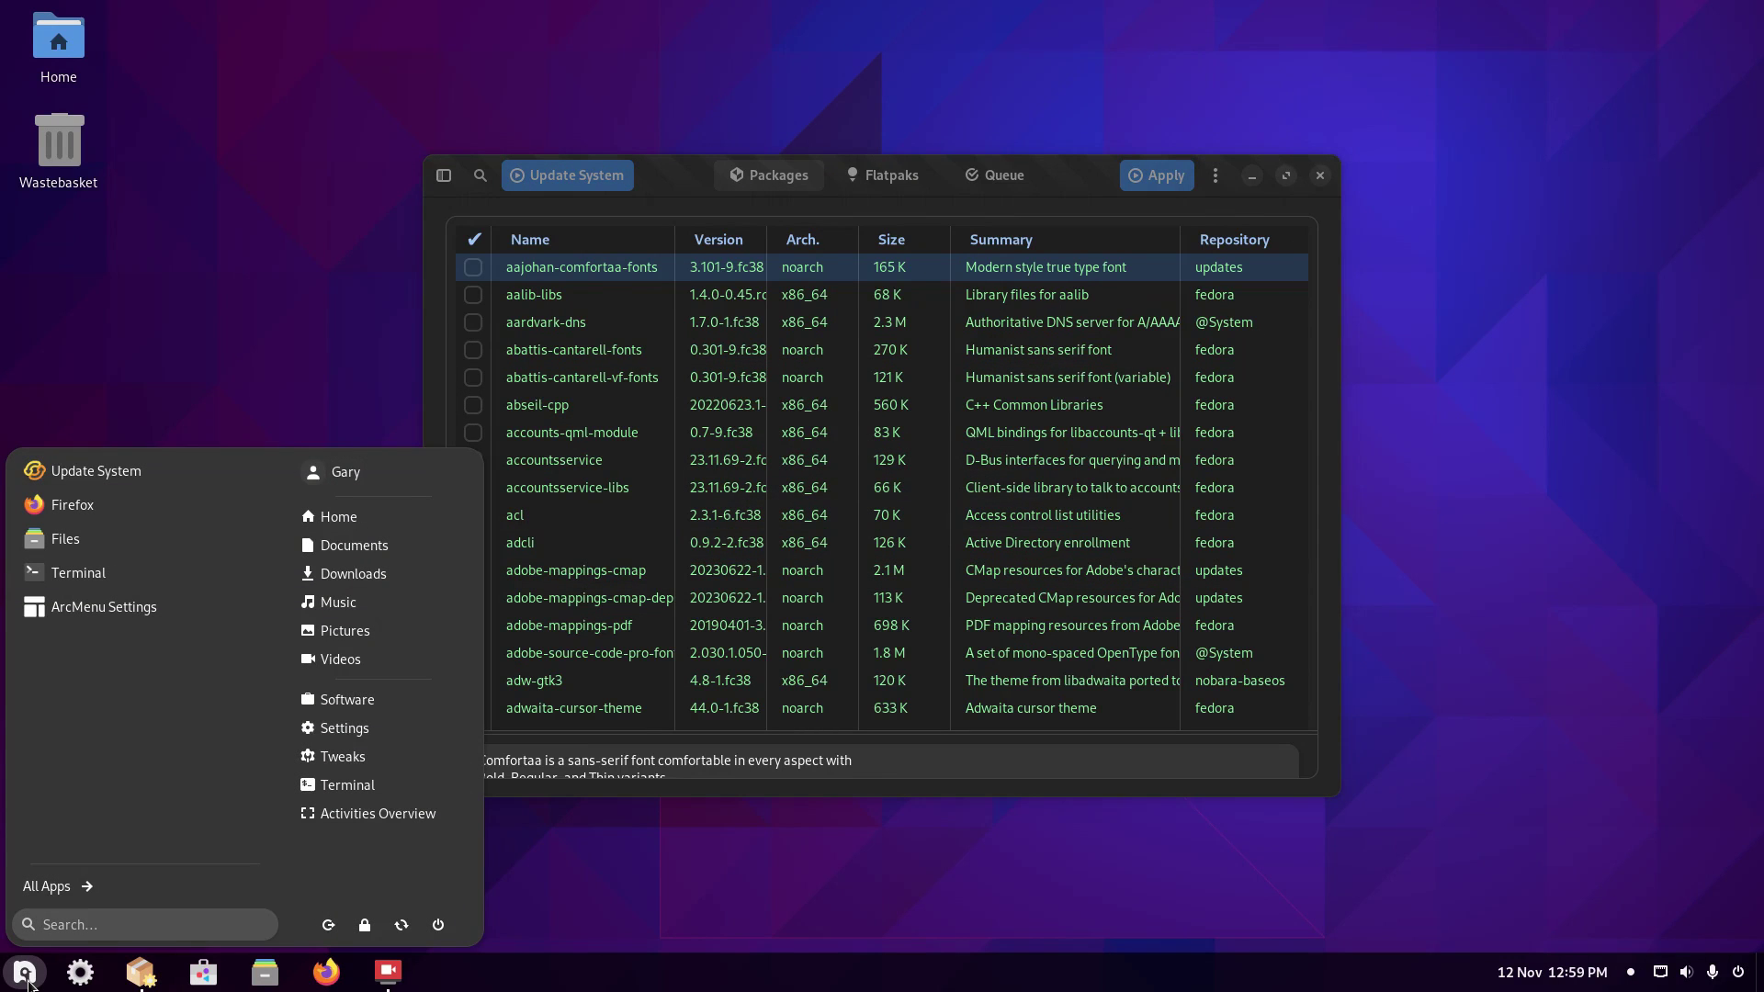
text(spotify)
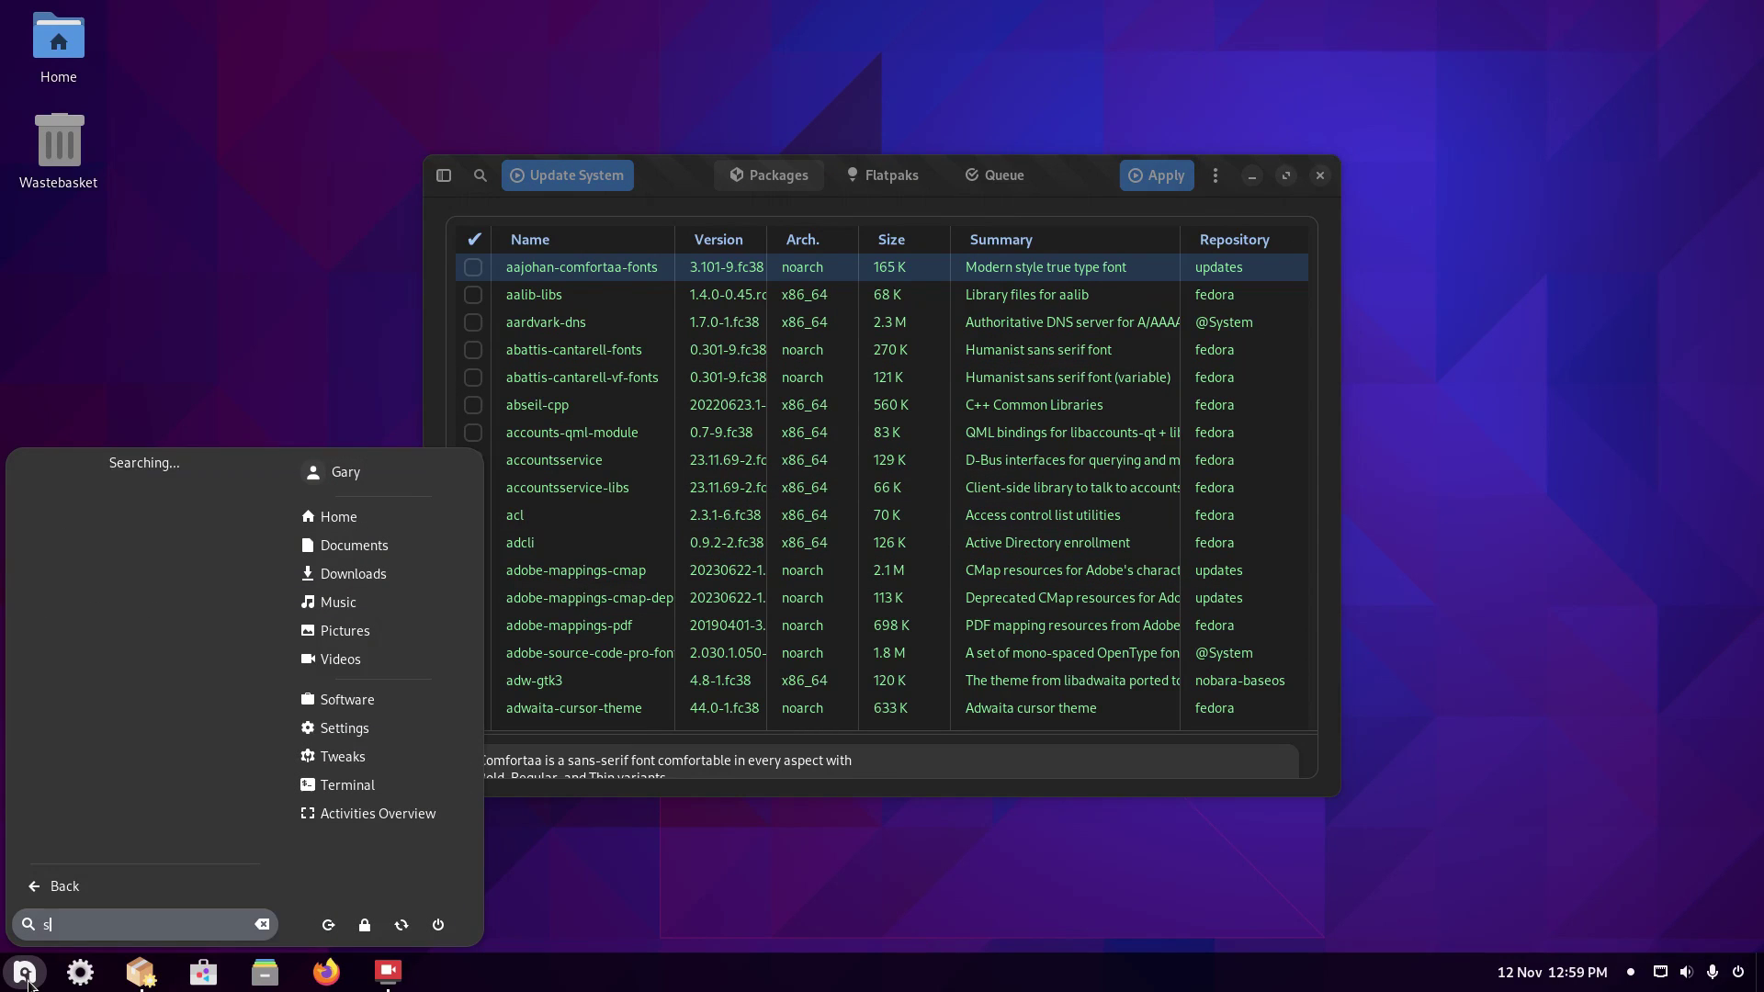
key(Return)
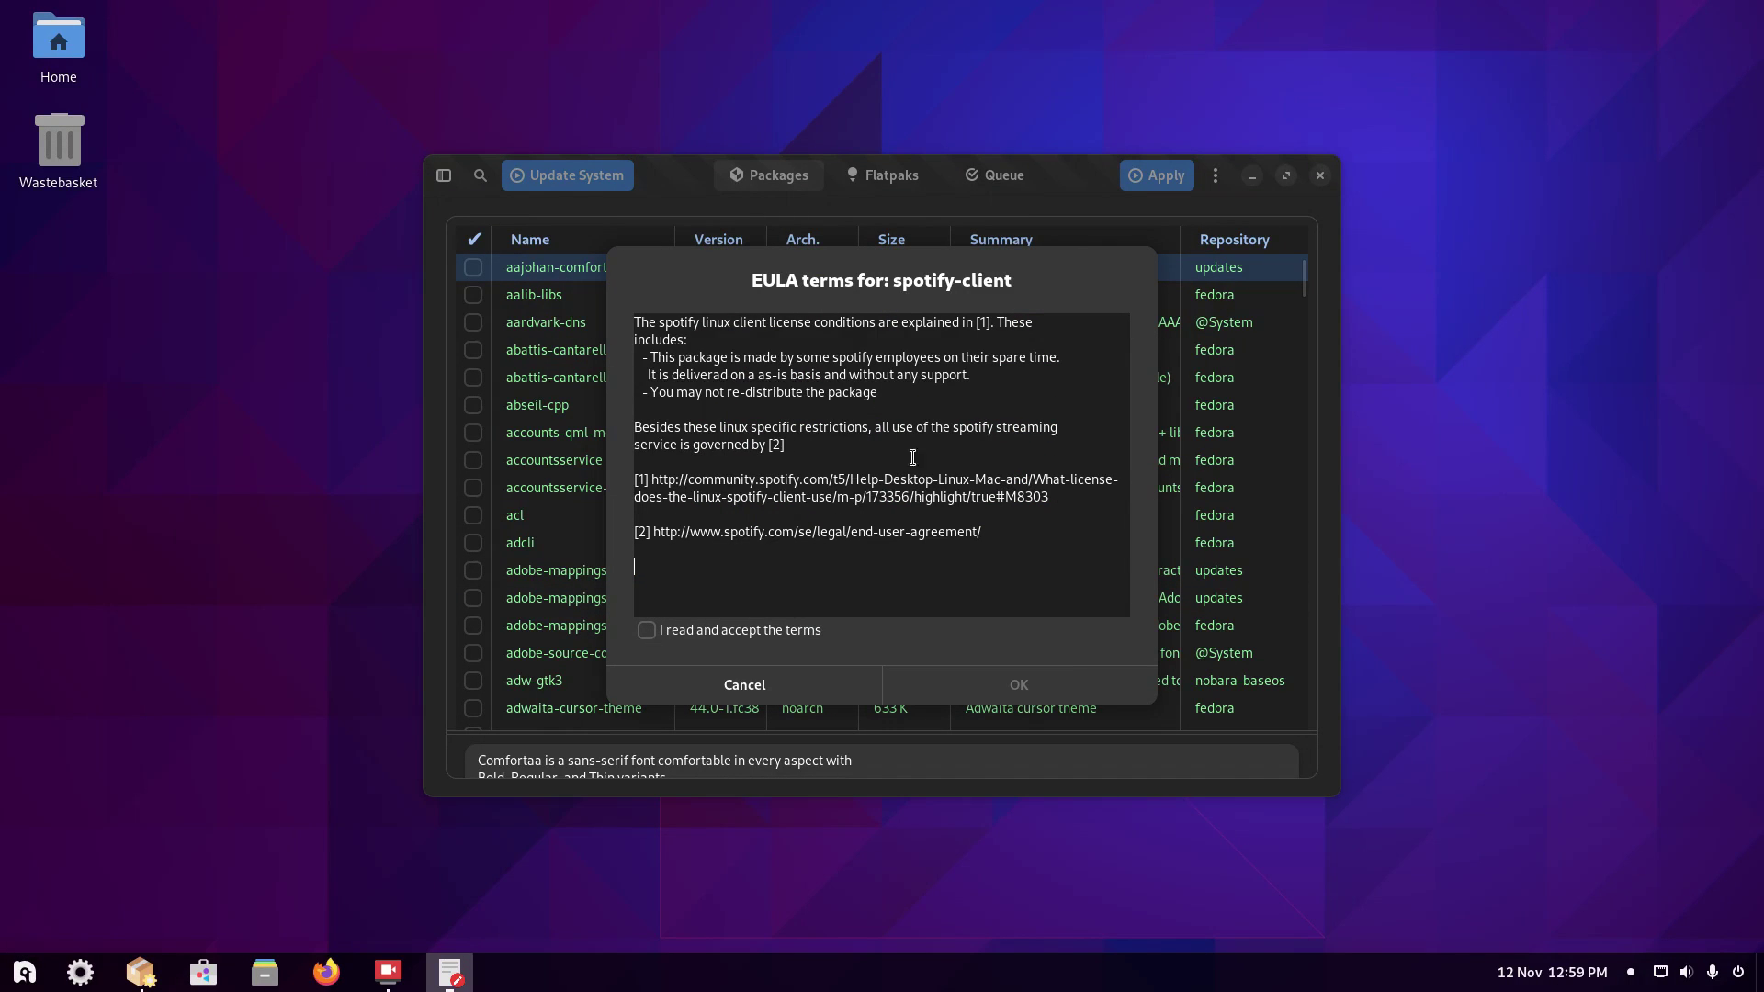
click(648, 634)
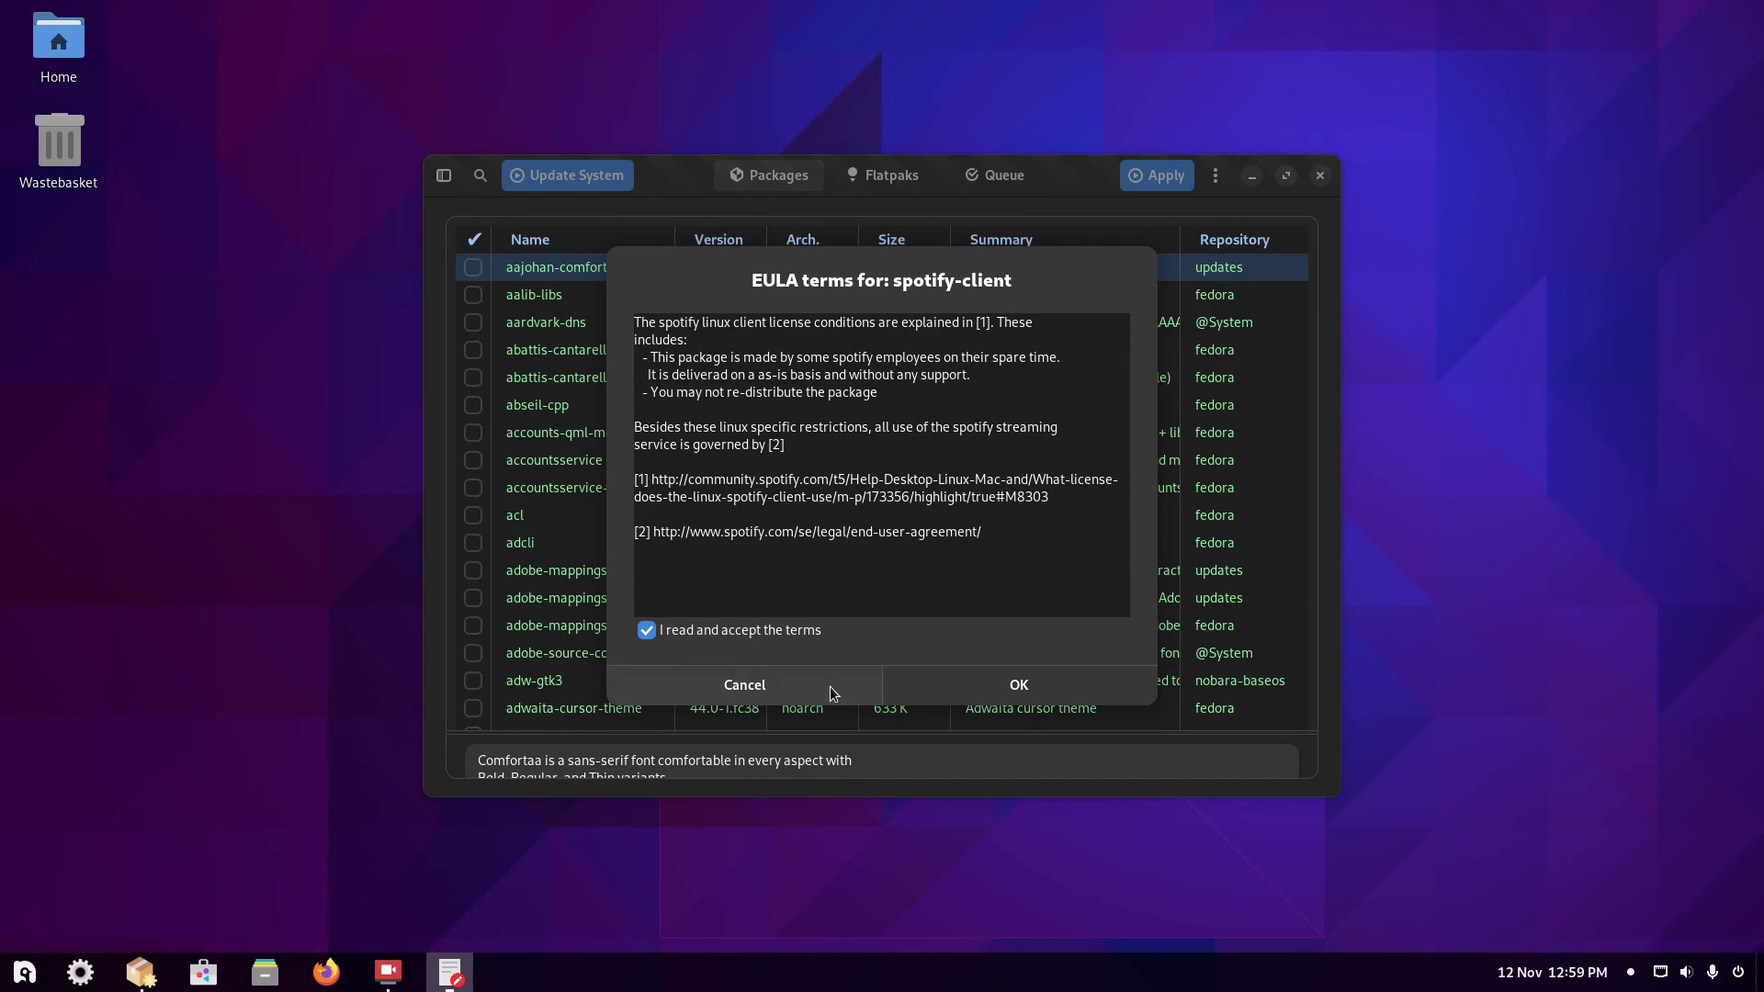
click(1048, 698)
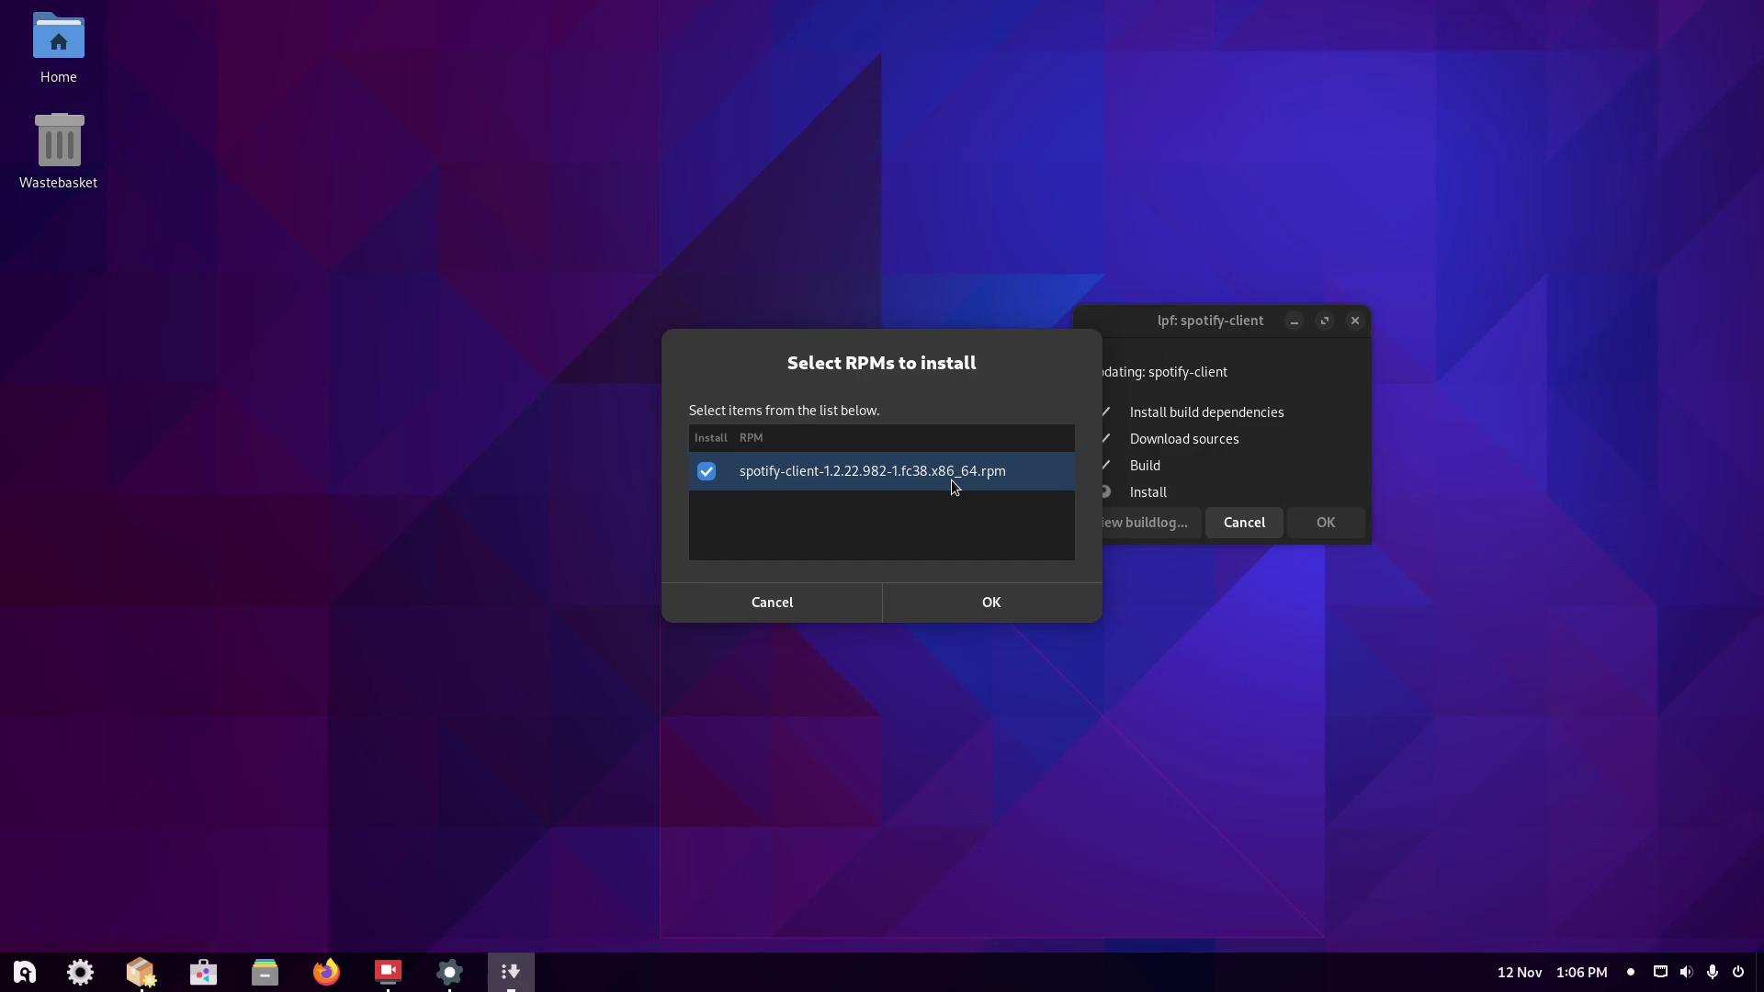
Confirm installing the built spotify-client RPM with the admin password, then dismiss the failure windows.
click(1007, 612)
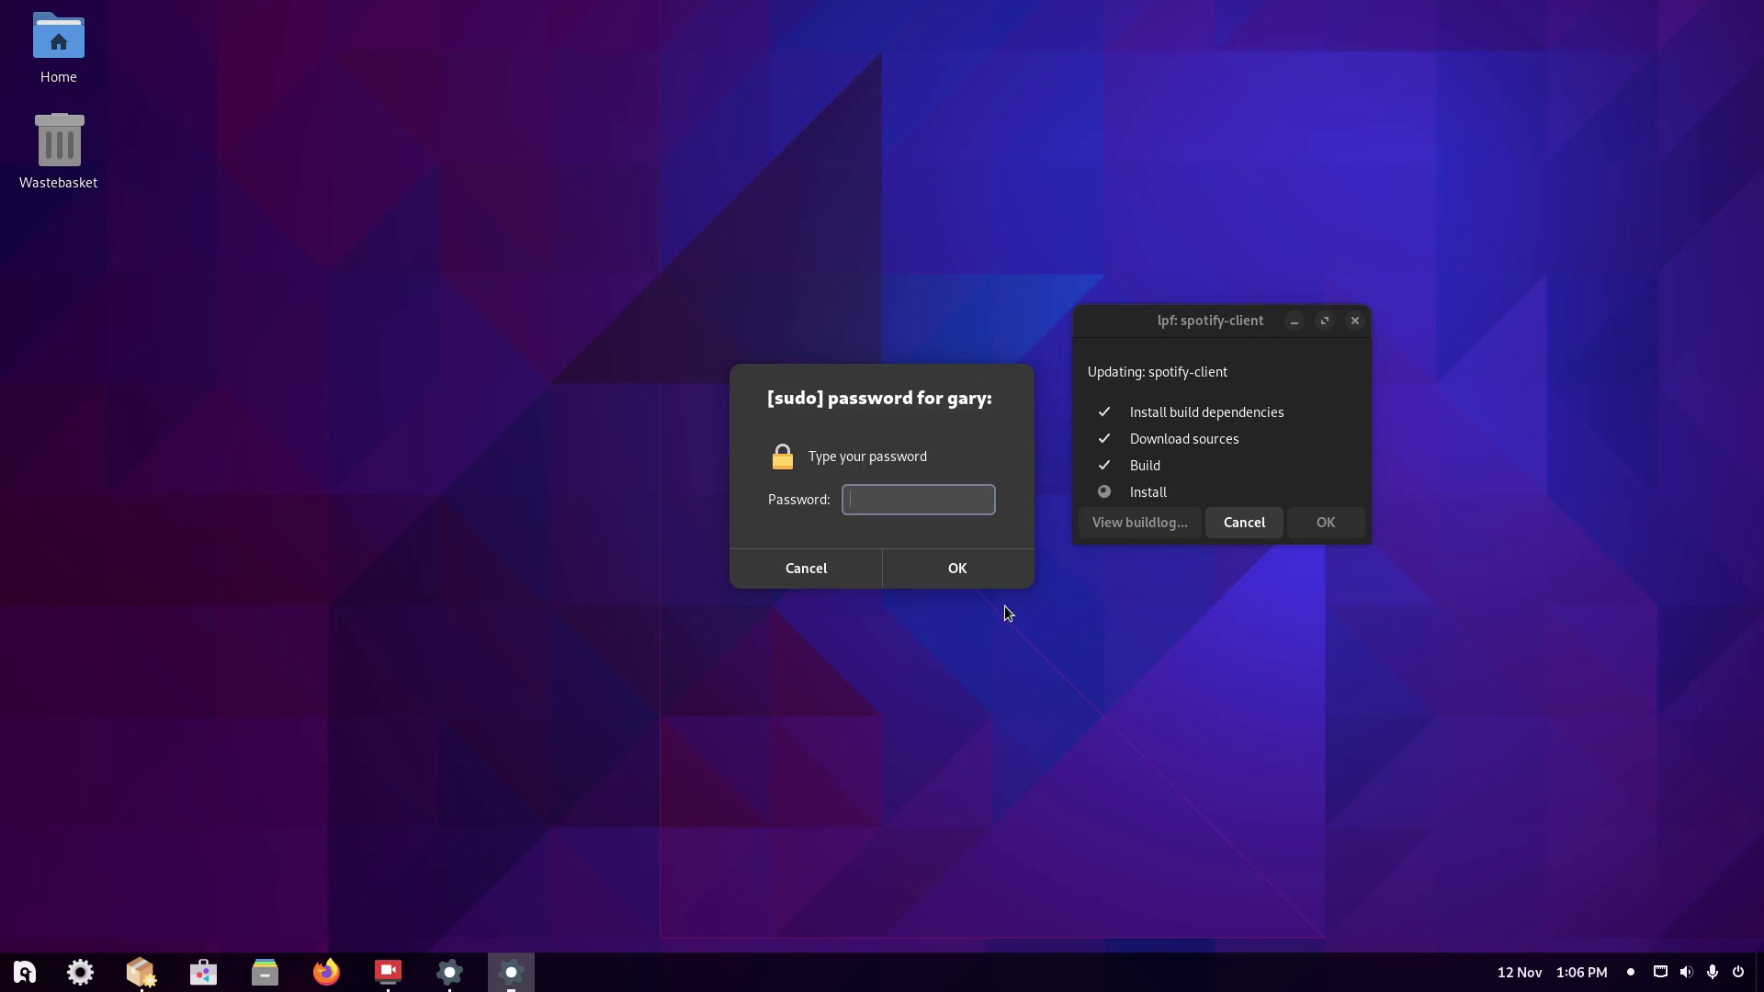
text(••••••••)
key(Return)
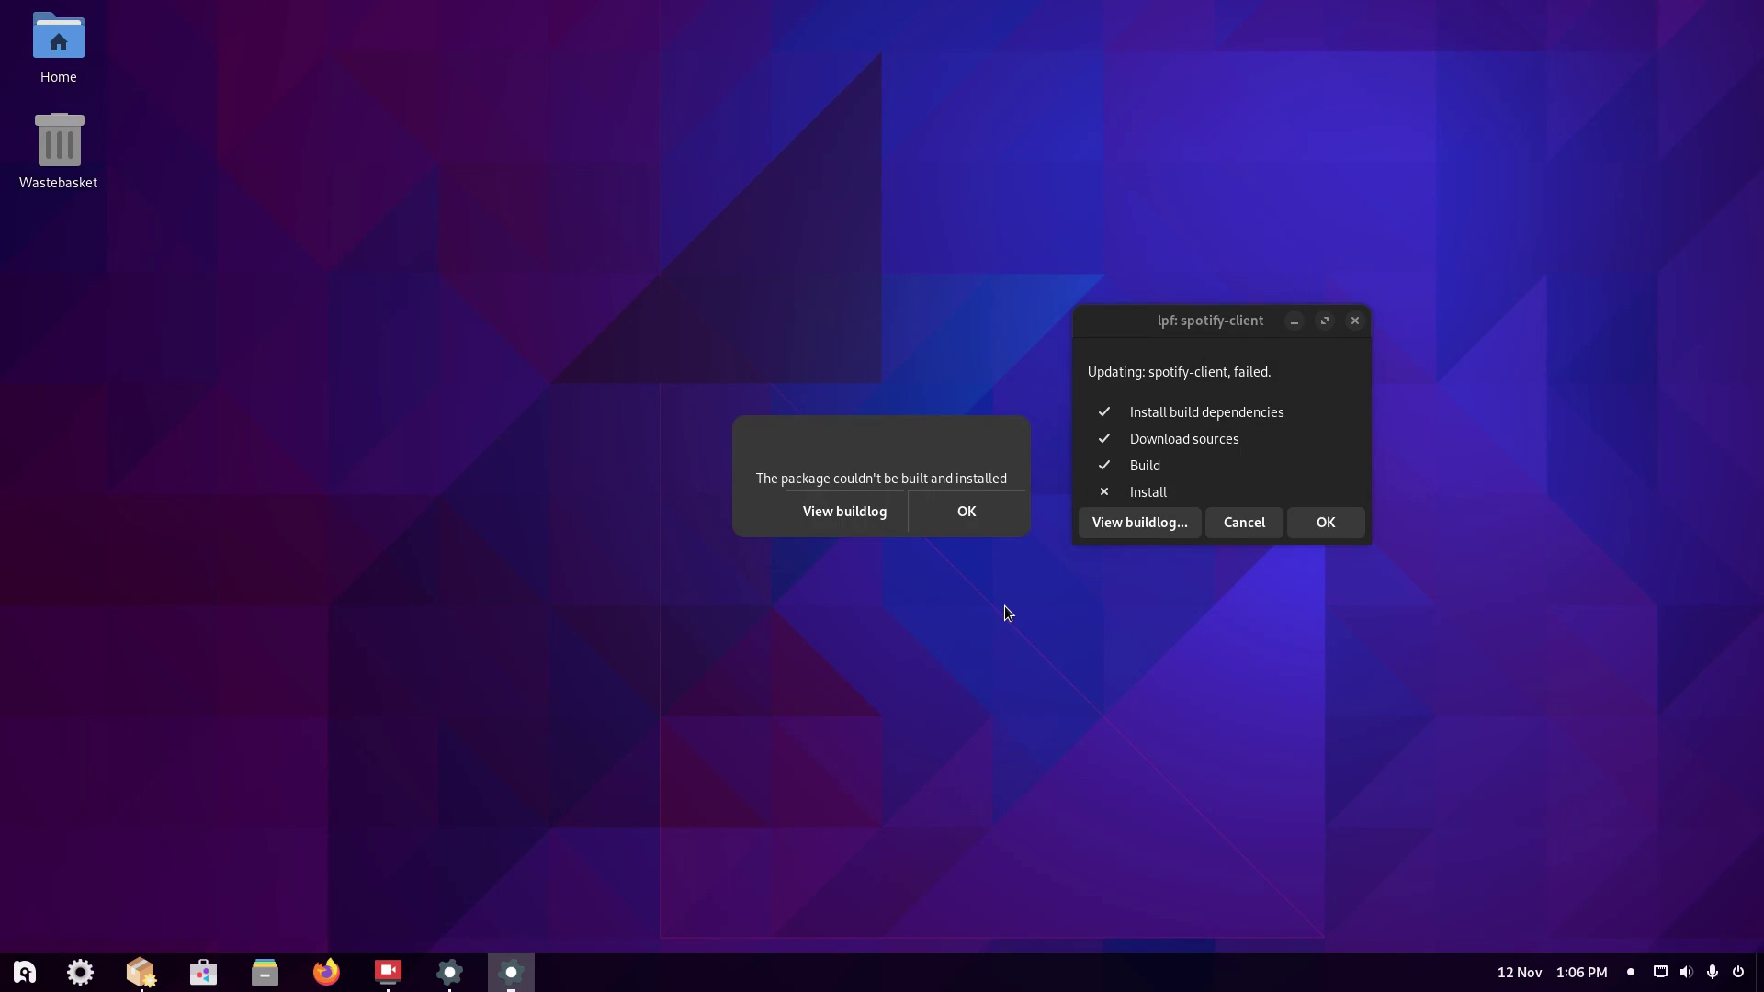
click(979, 517)
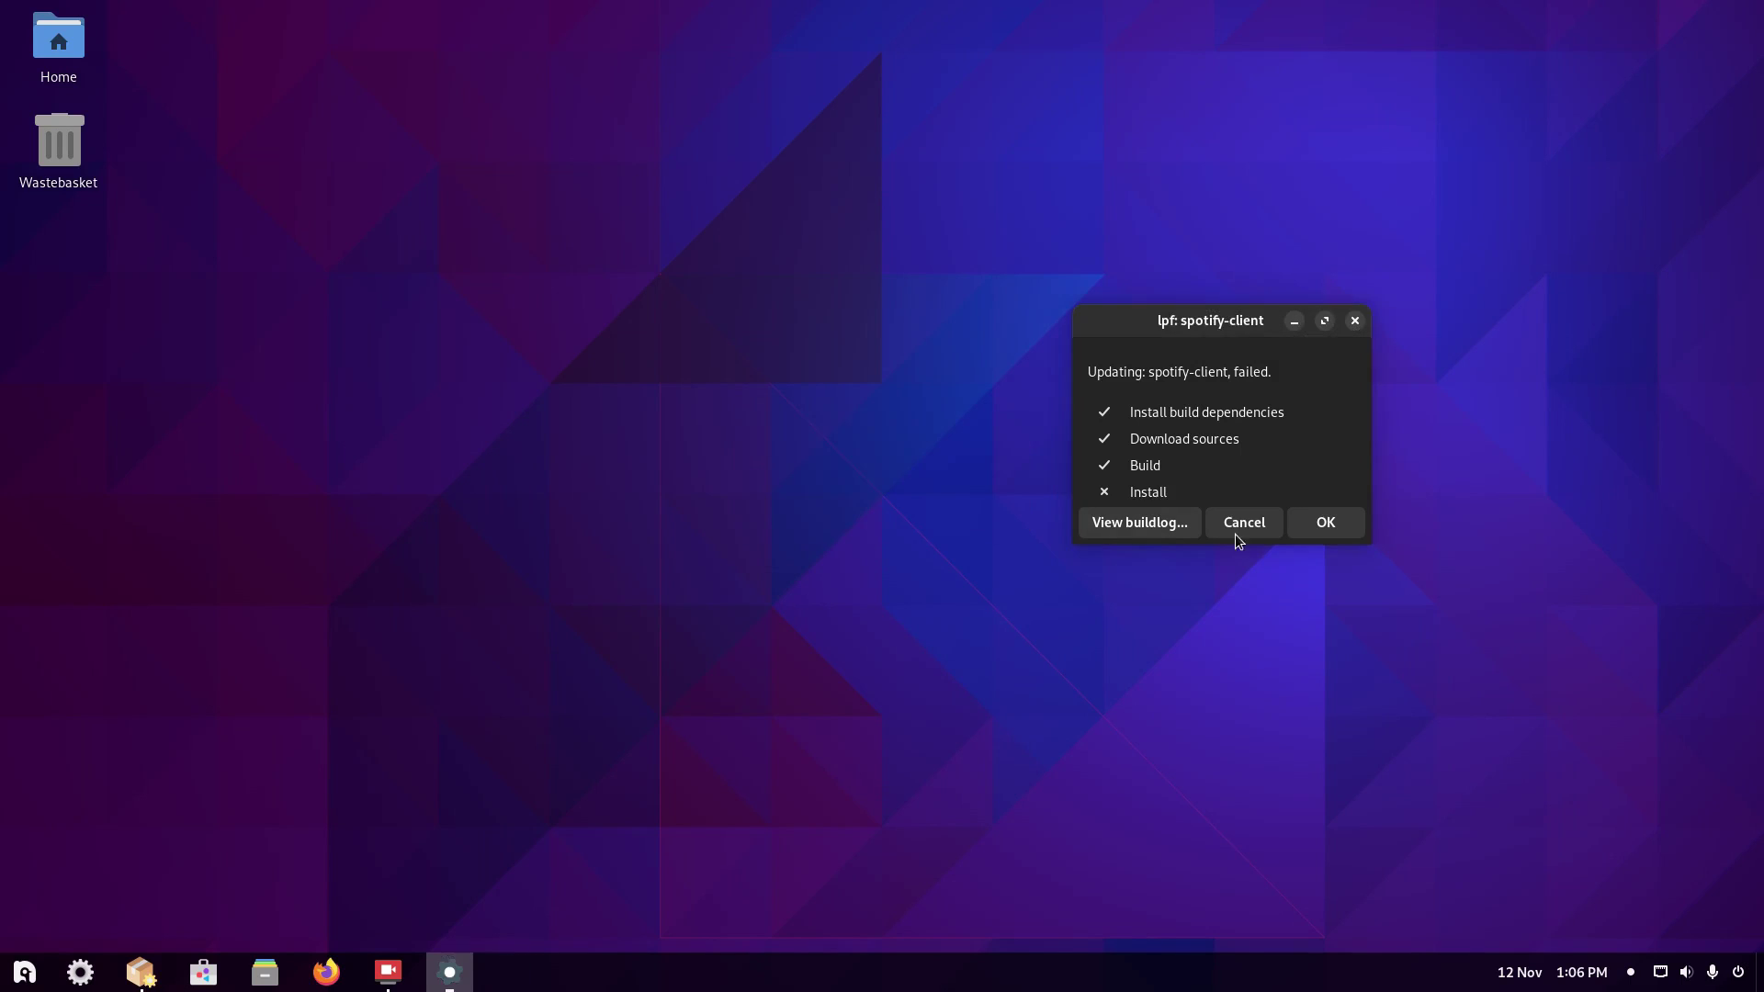
click(1326, 523)
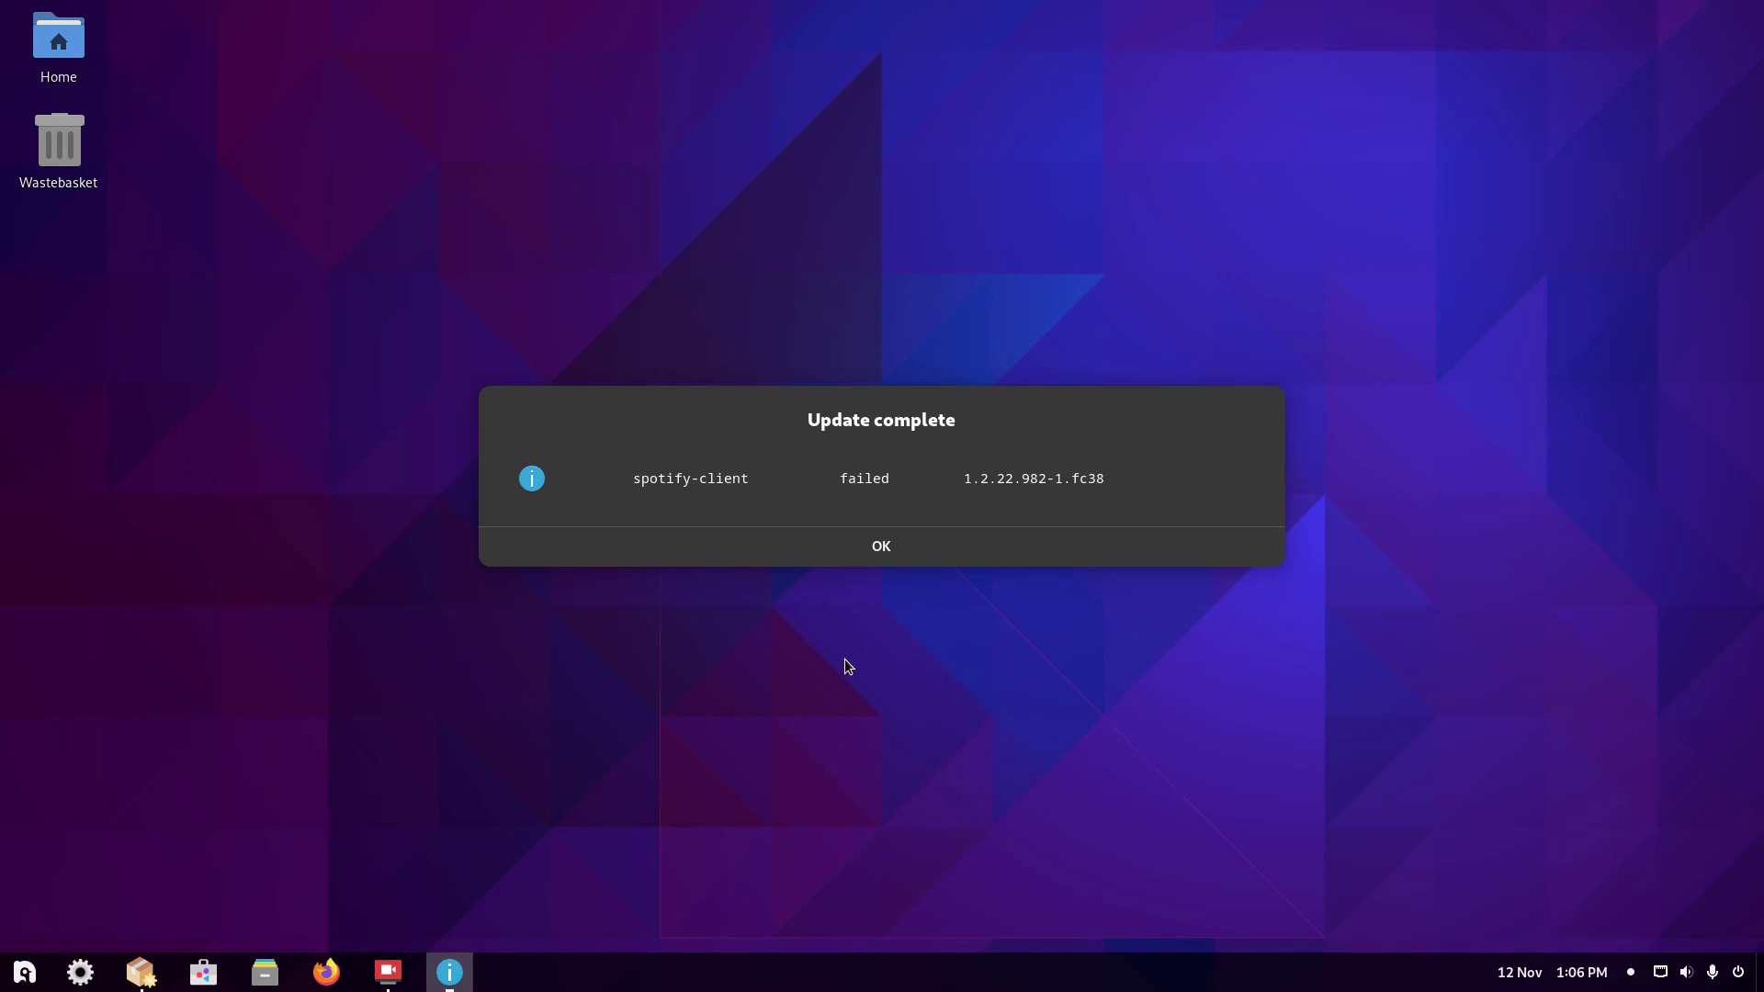
Install the com.google.ChromeDev and com.spotify.Client Flatpaks in Nobara Package Manager.
click(858, 546)
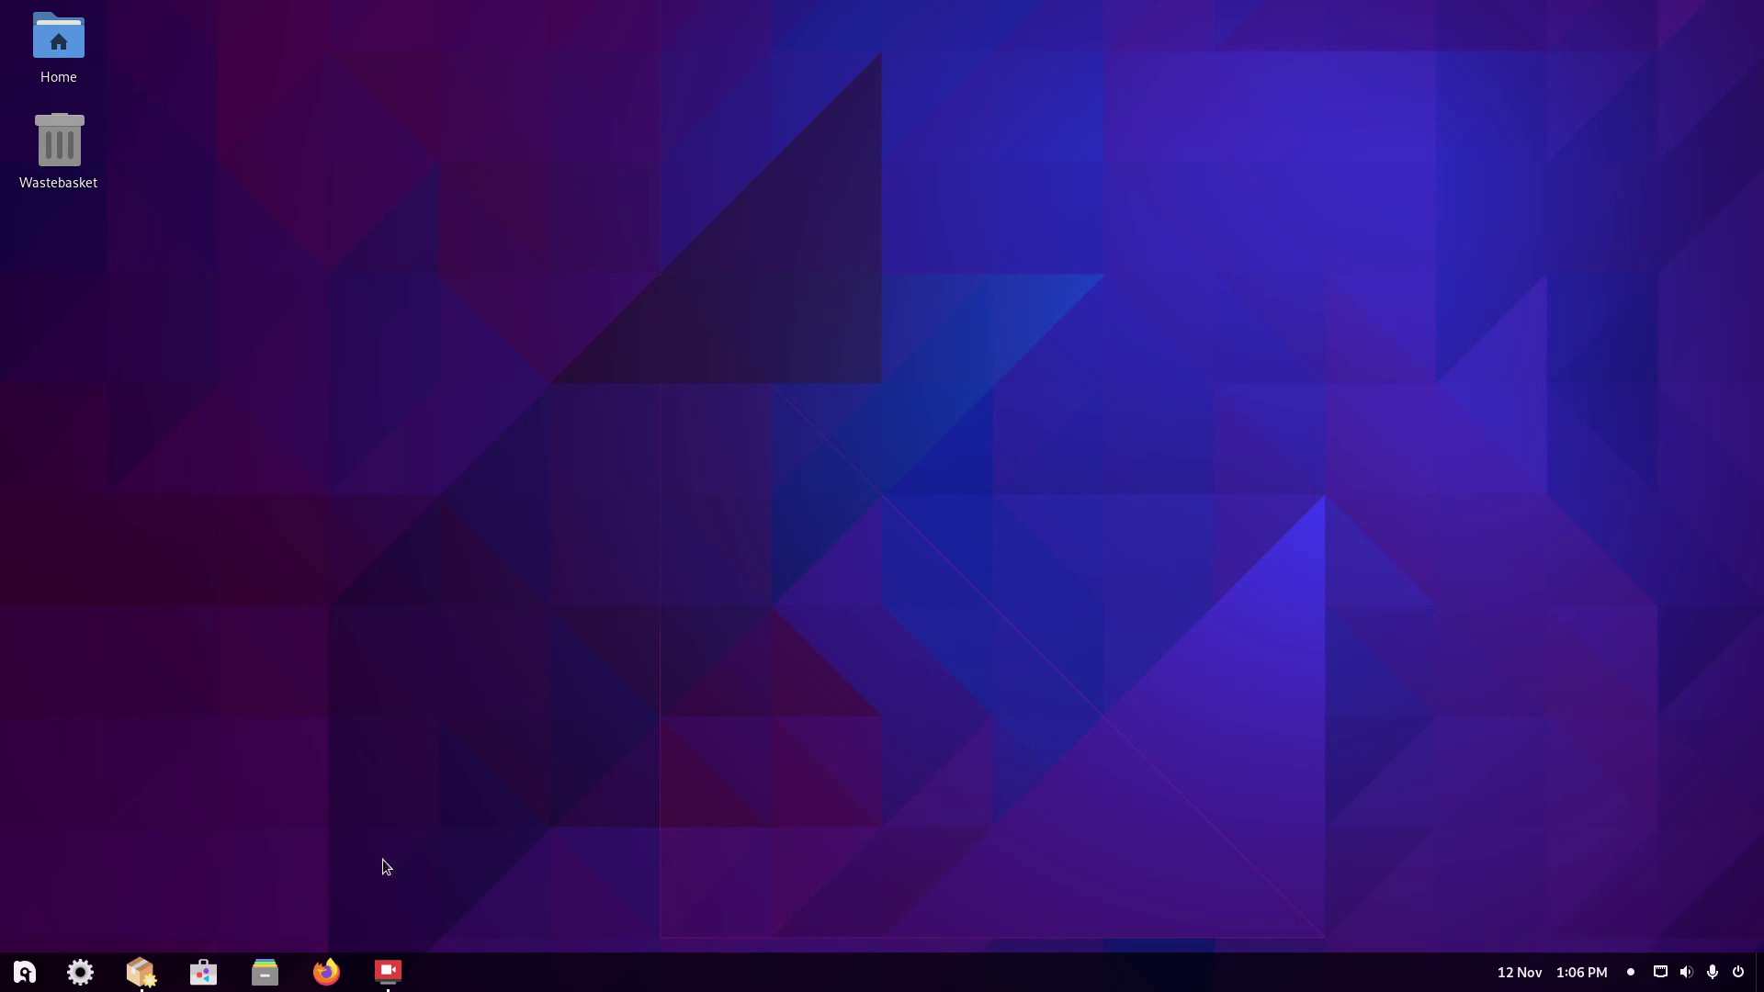
click(141, 972)
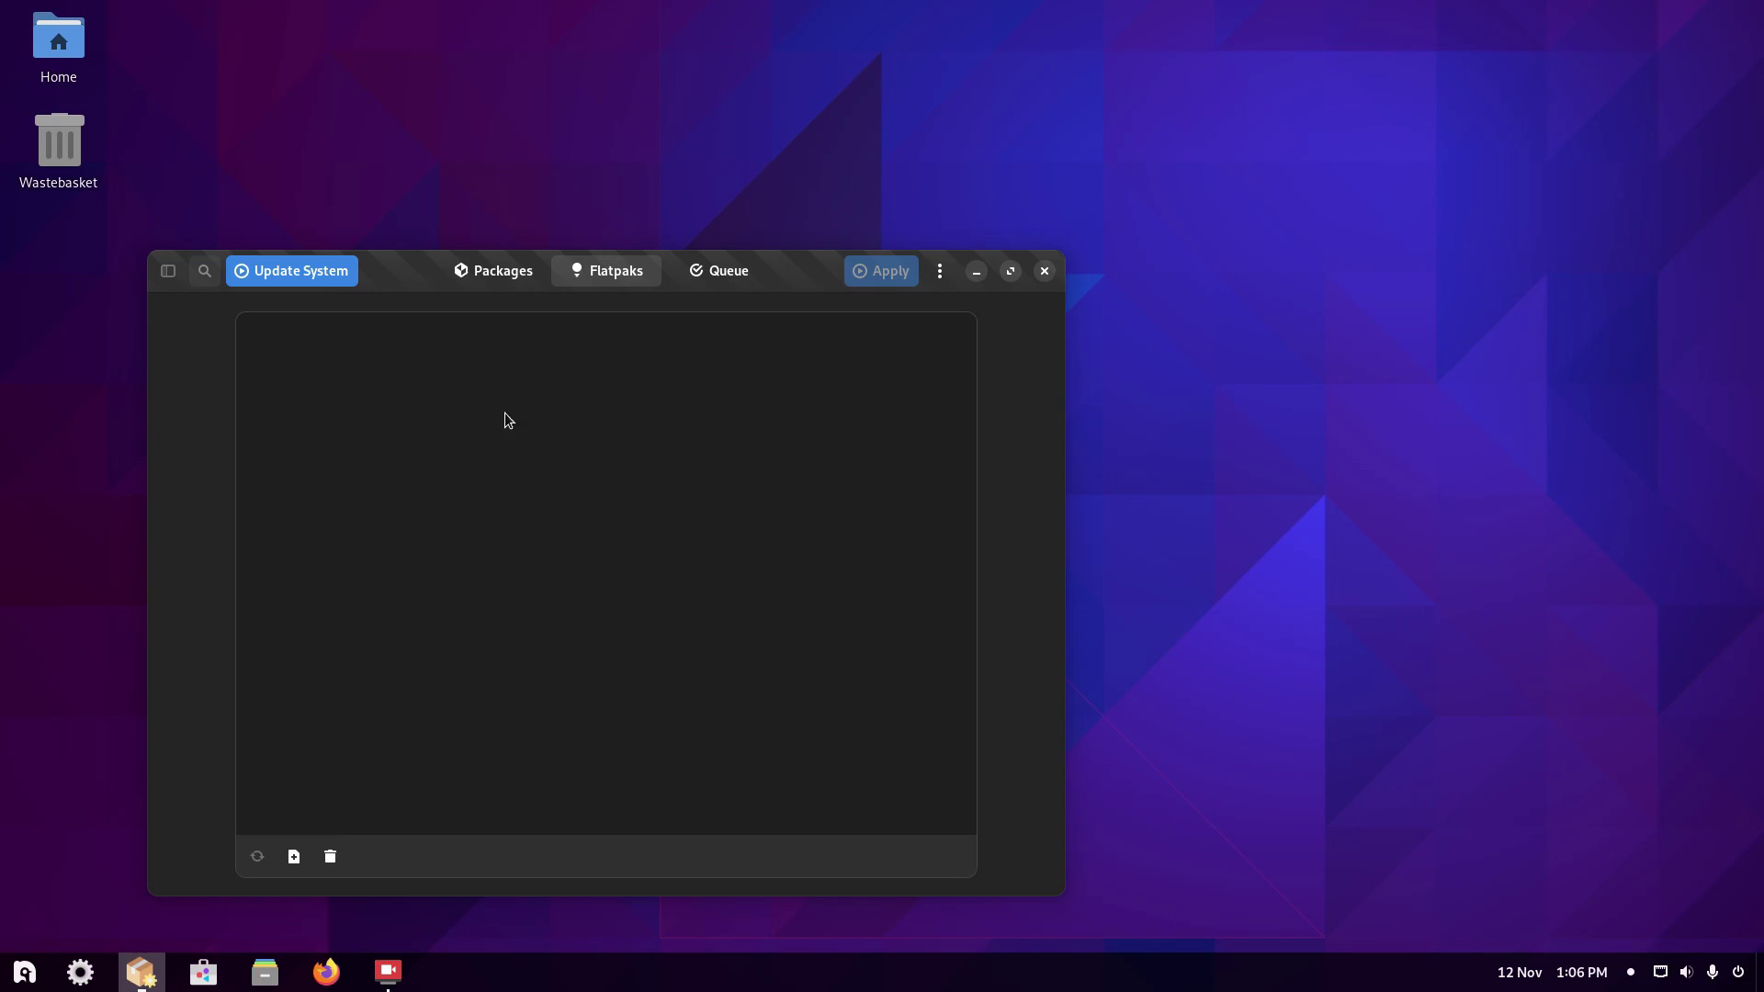
click(294, 857)
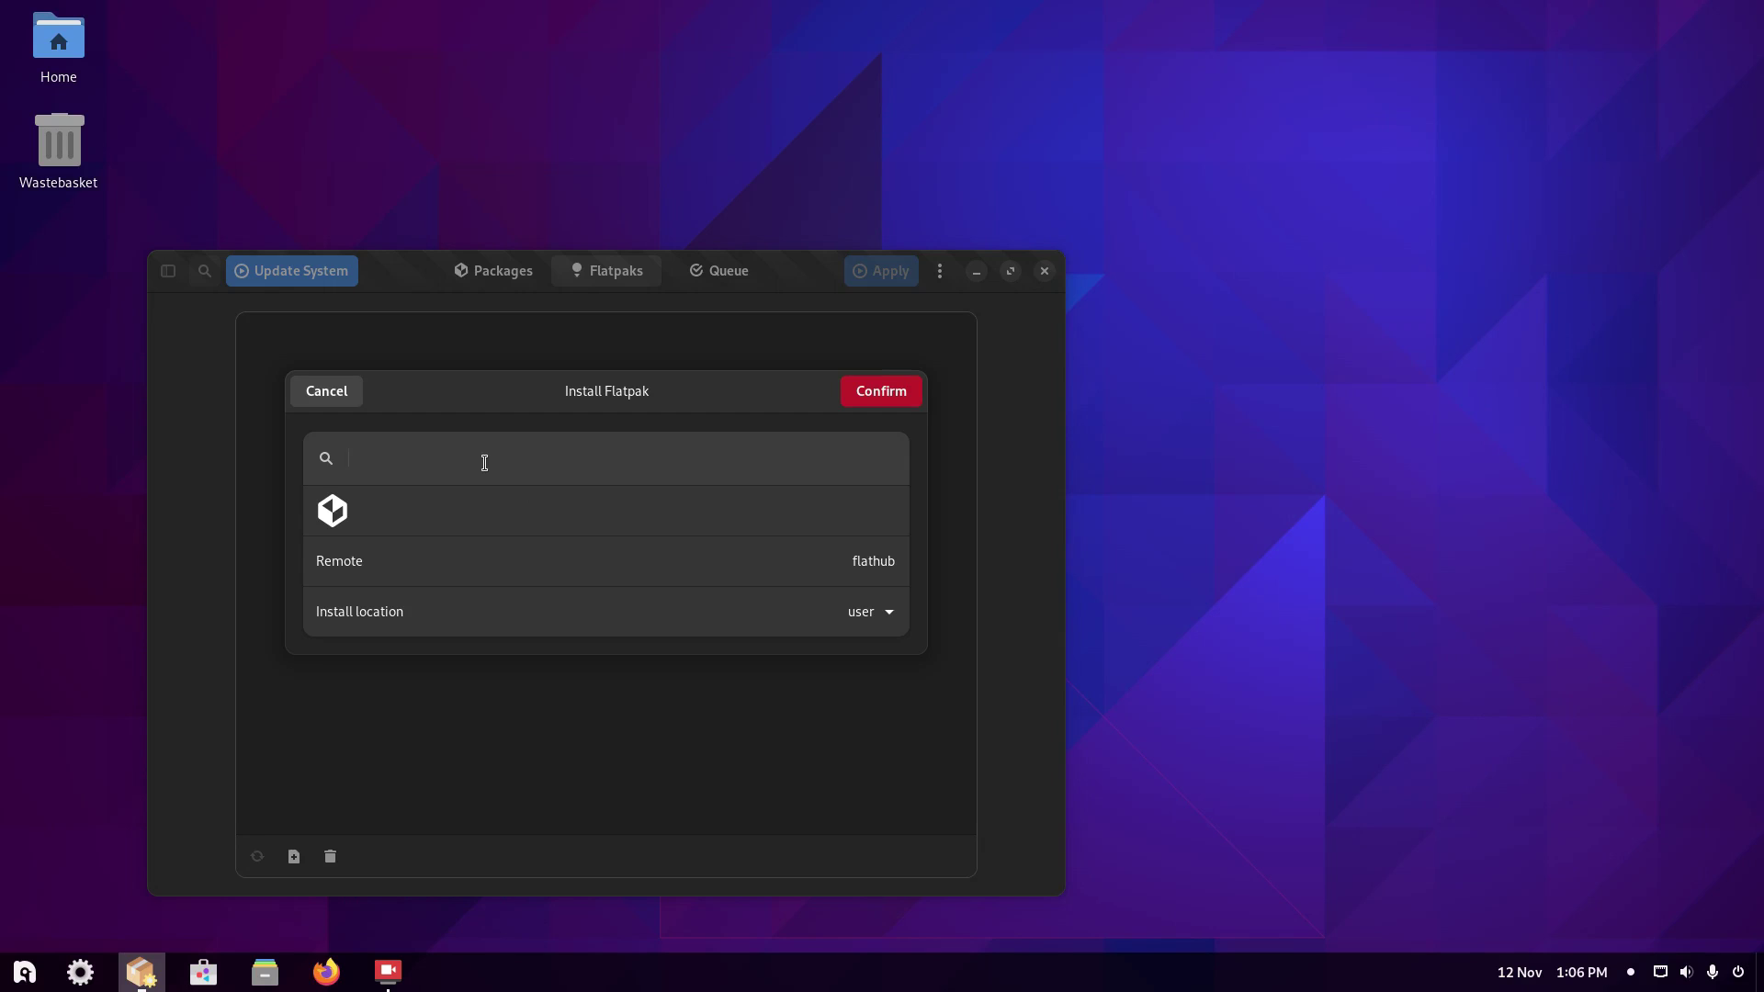
text(chrome)
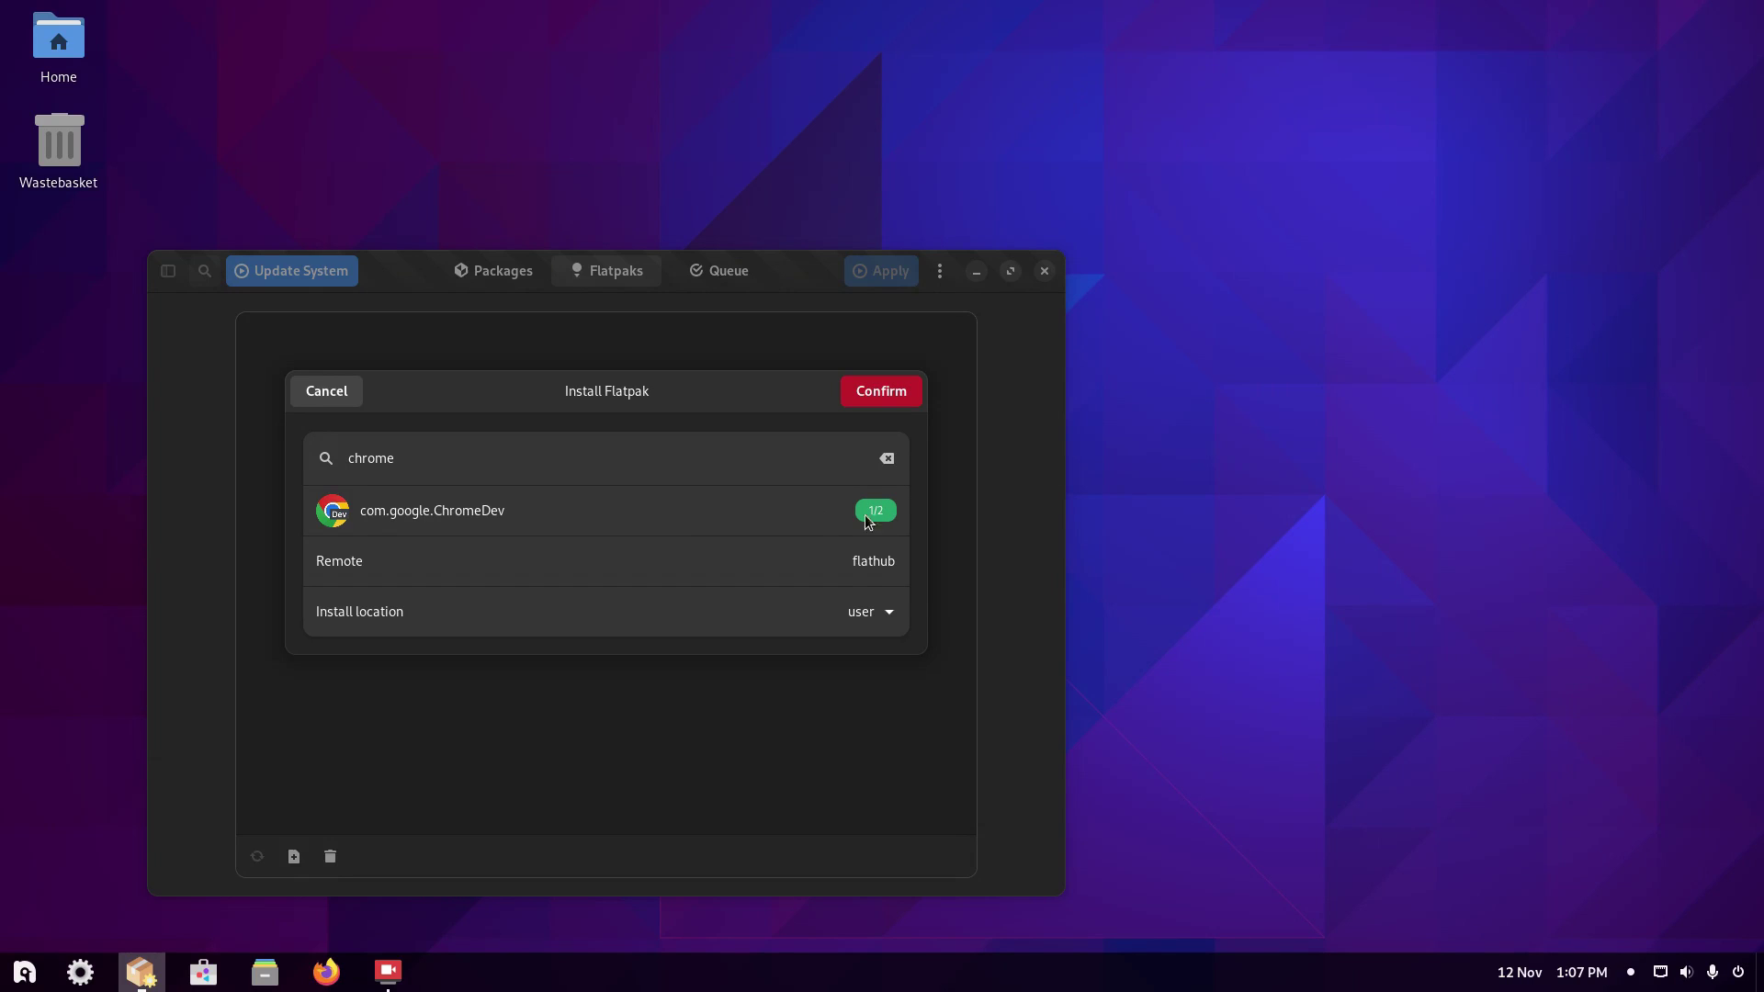
click(916, 393)
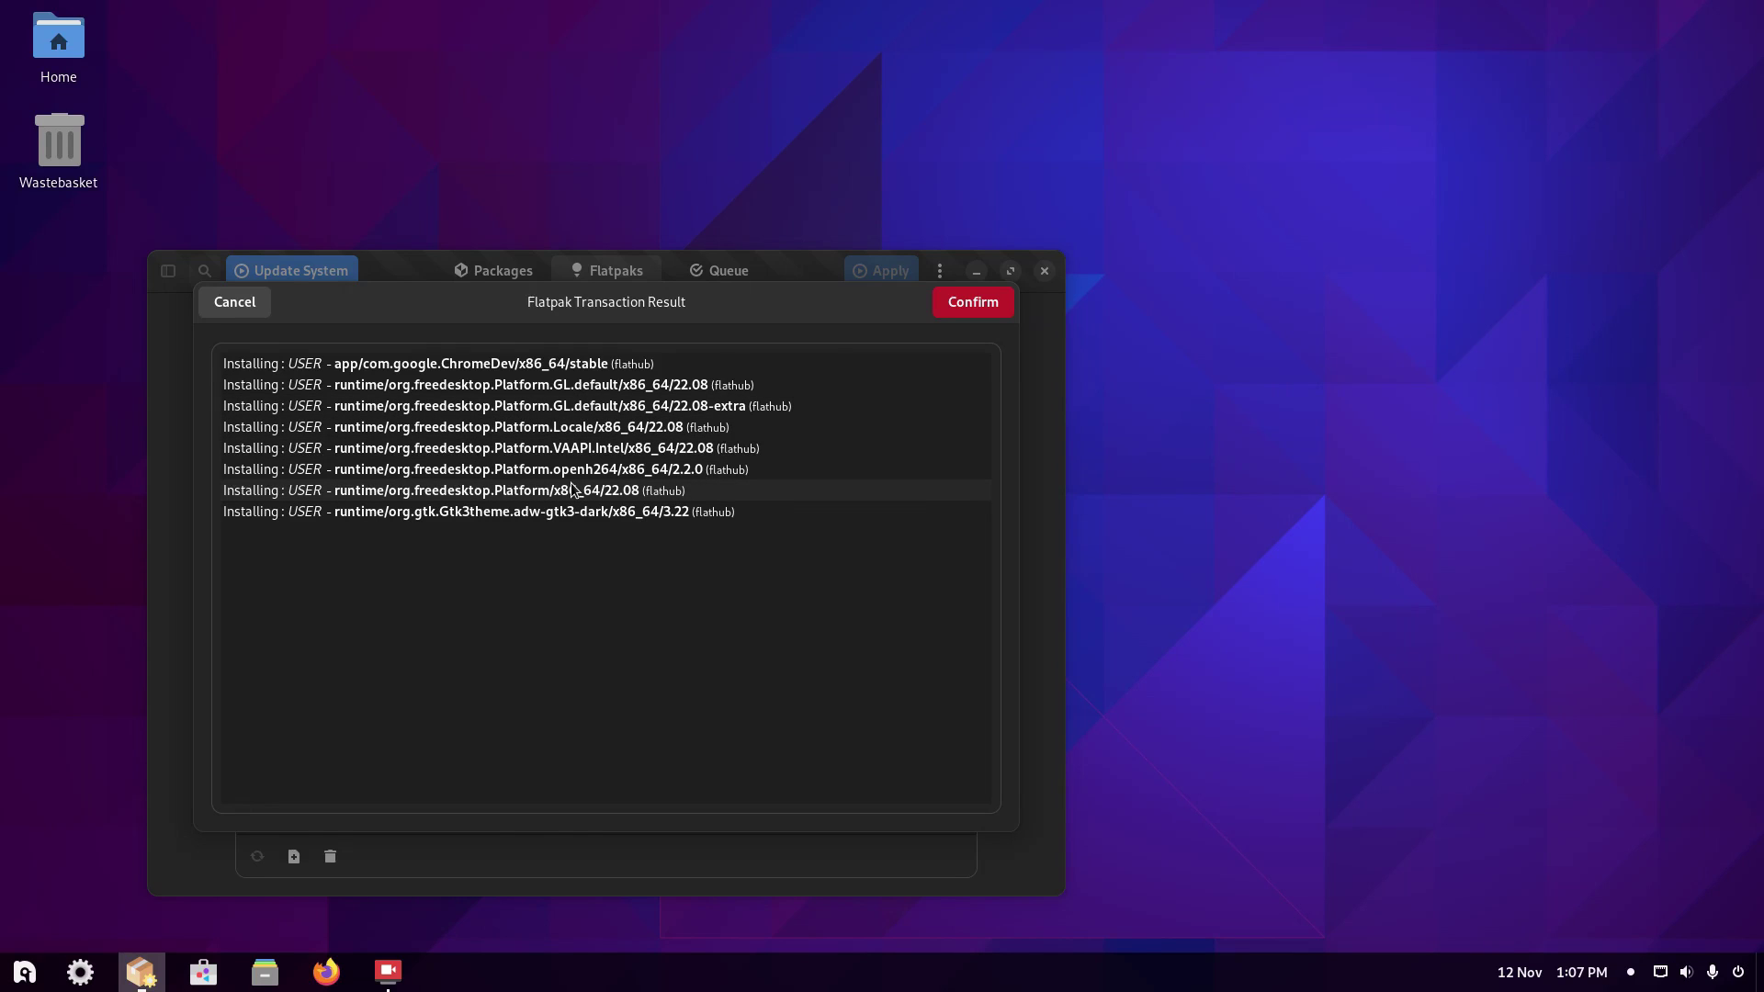
click(293, 854)
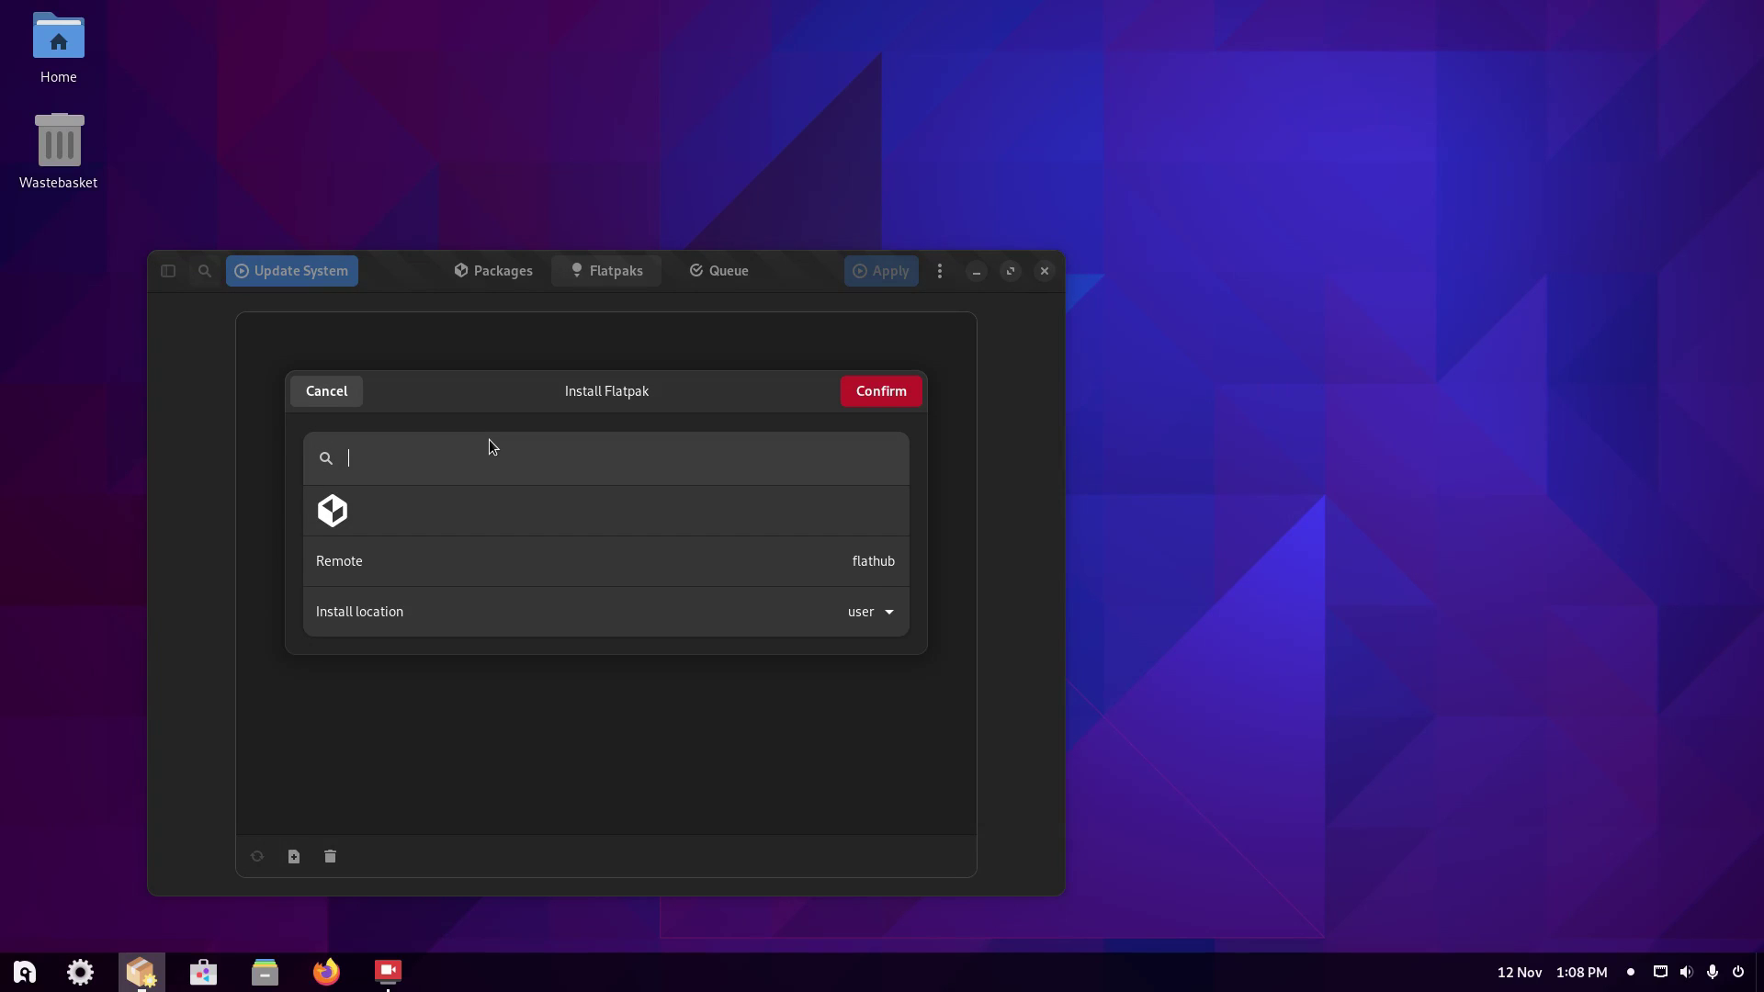
text(spotify)
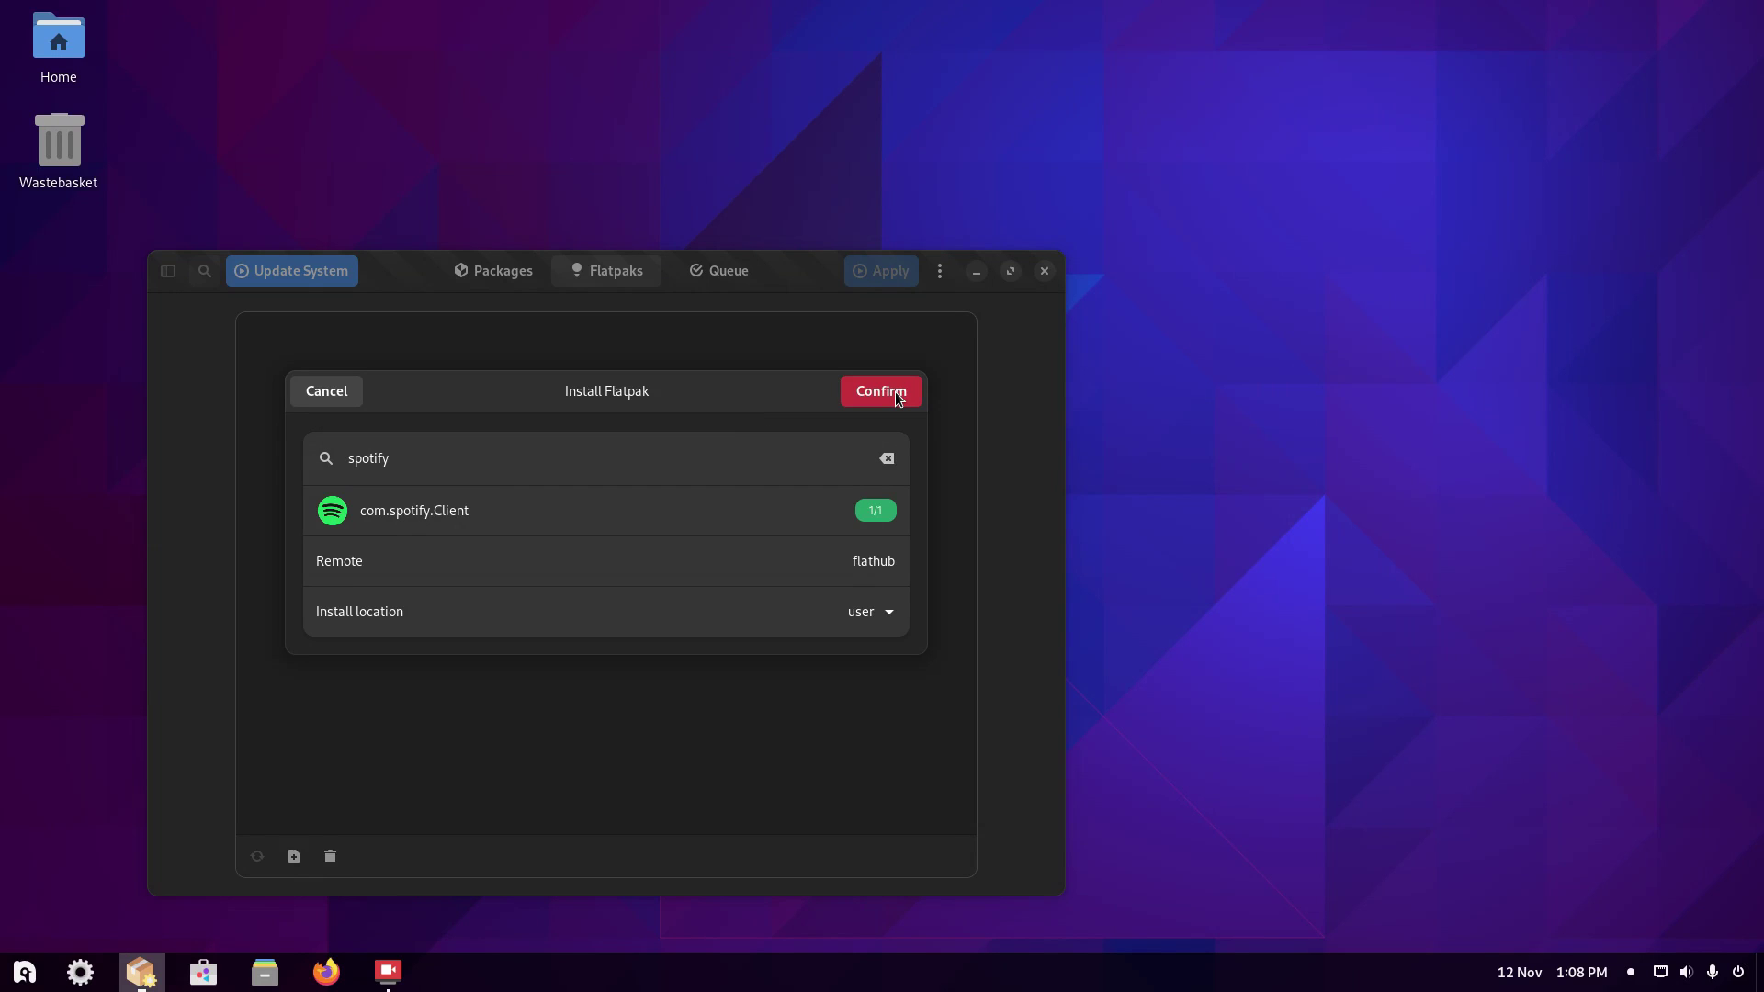
click(898, 397)
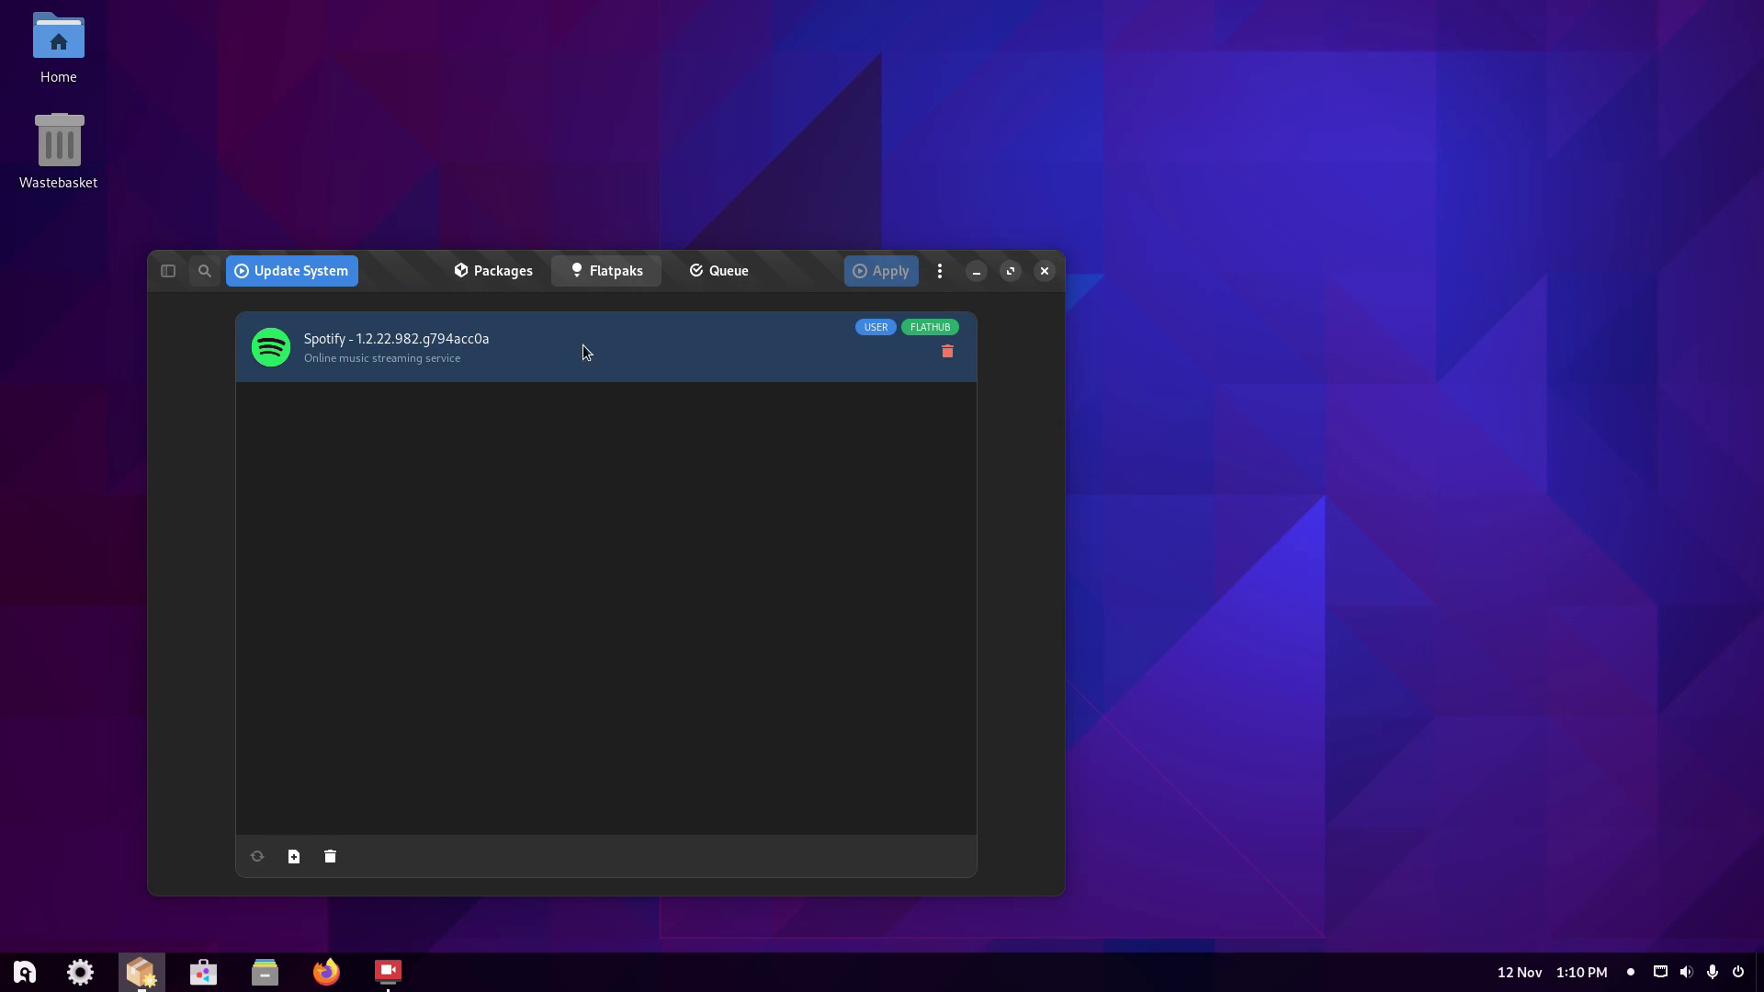
Test-launch Spotify from the app menu, close it, and close the package manager.
click(25, 972)
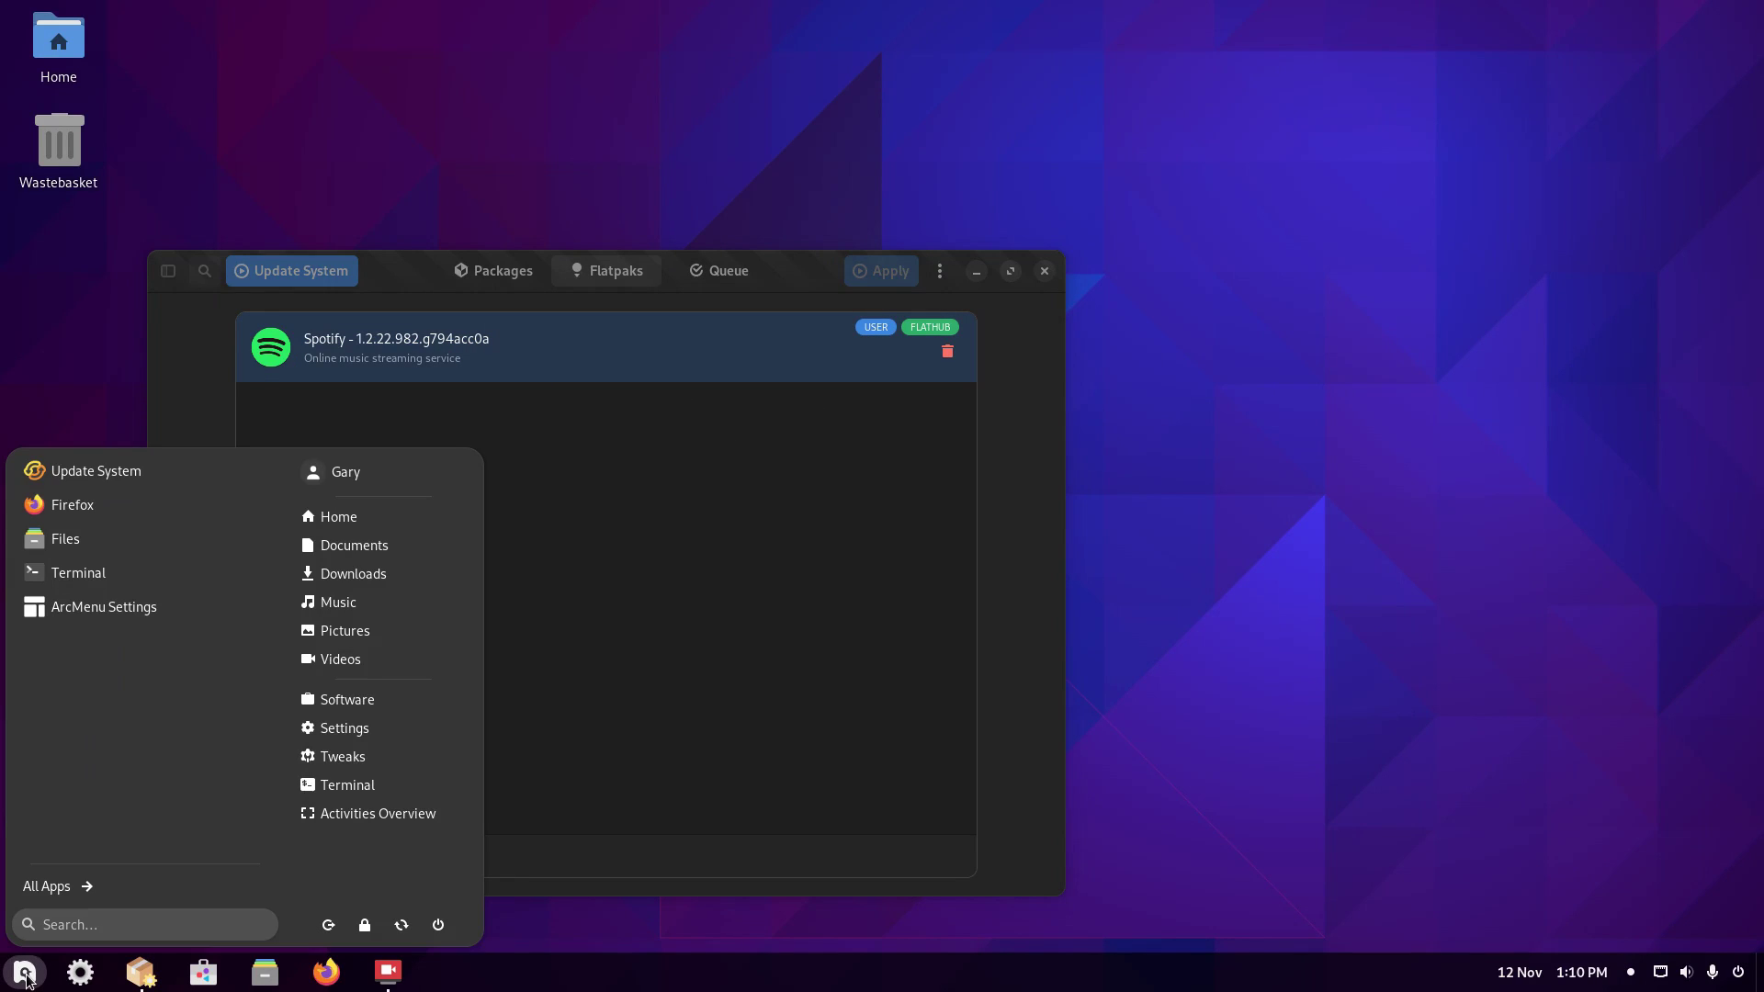
text(spo)
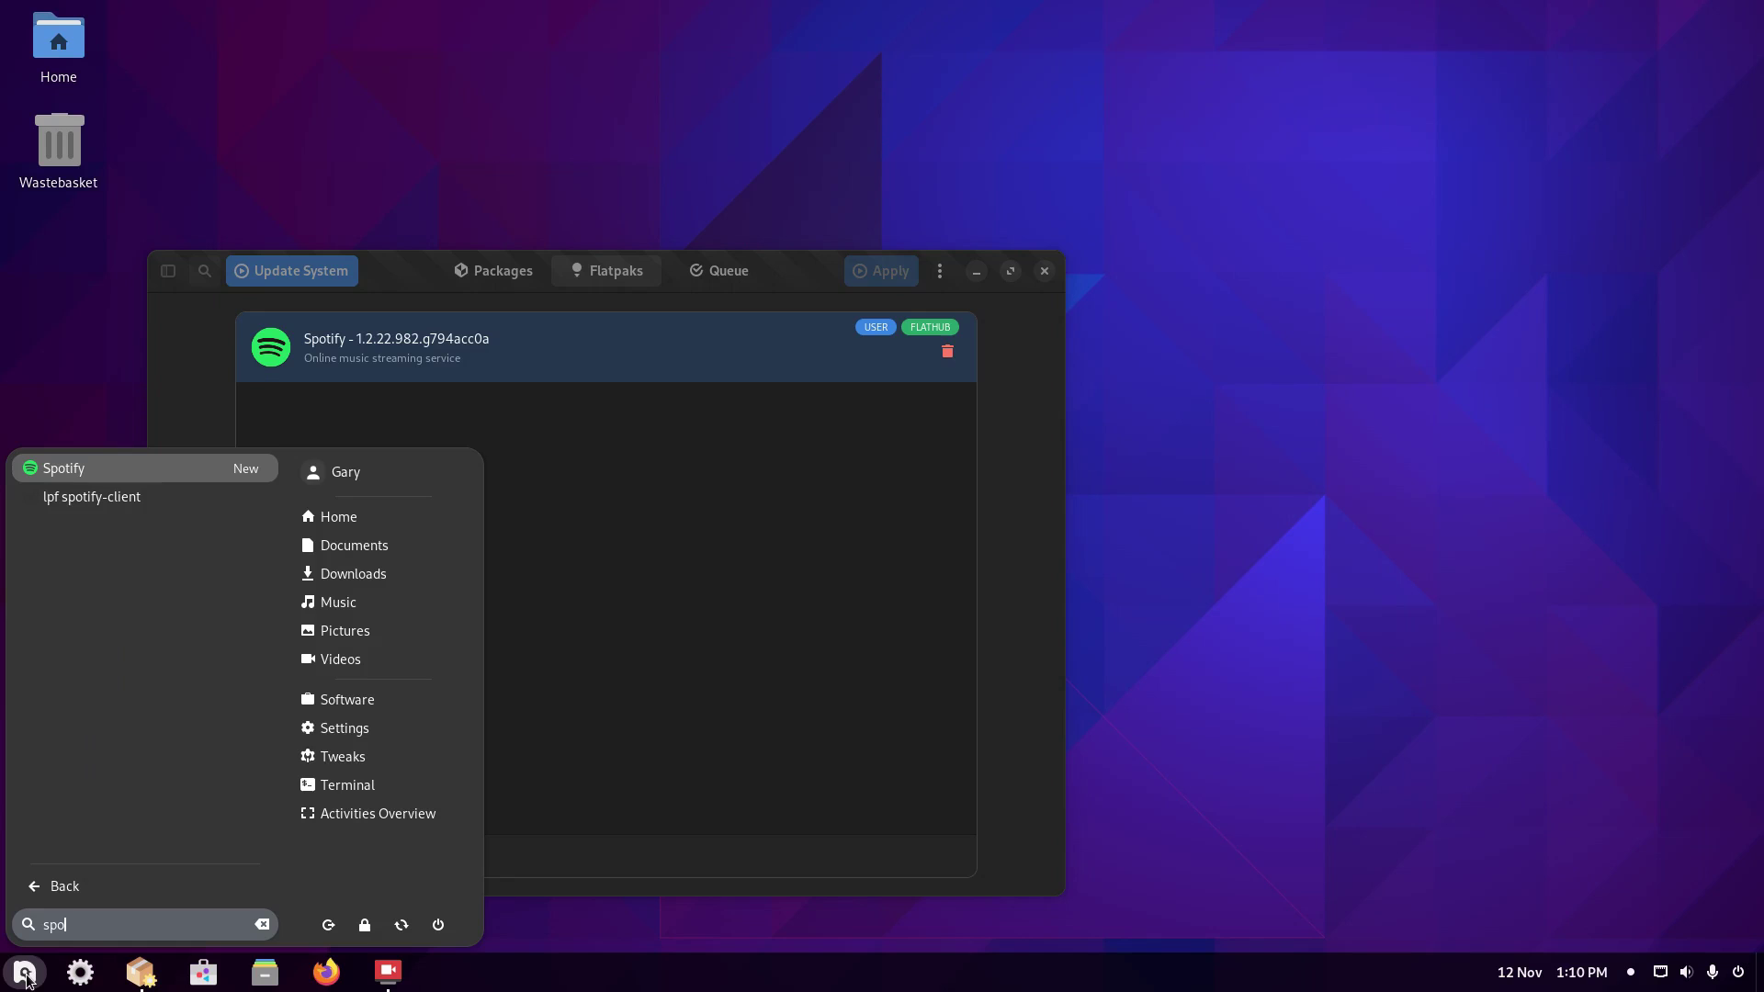
click(109, 469)
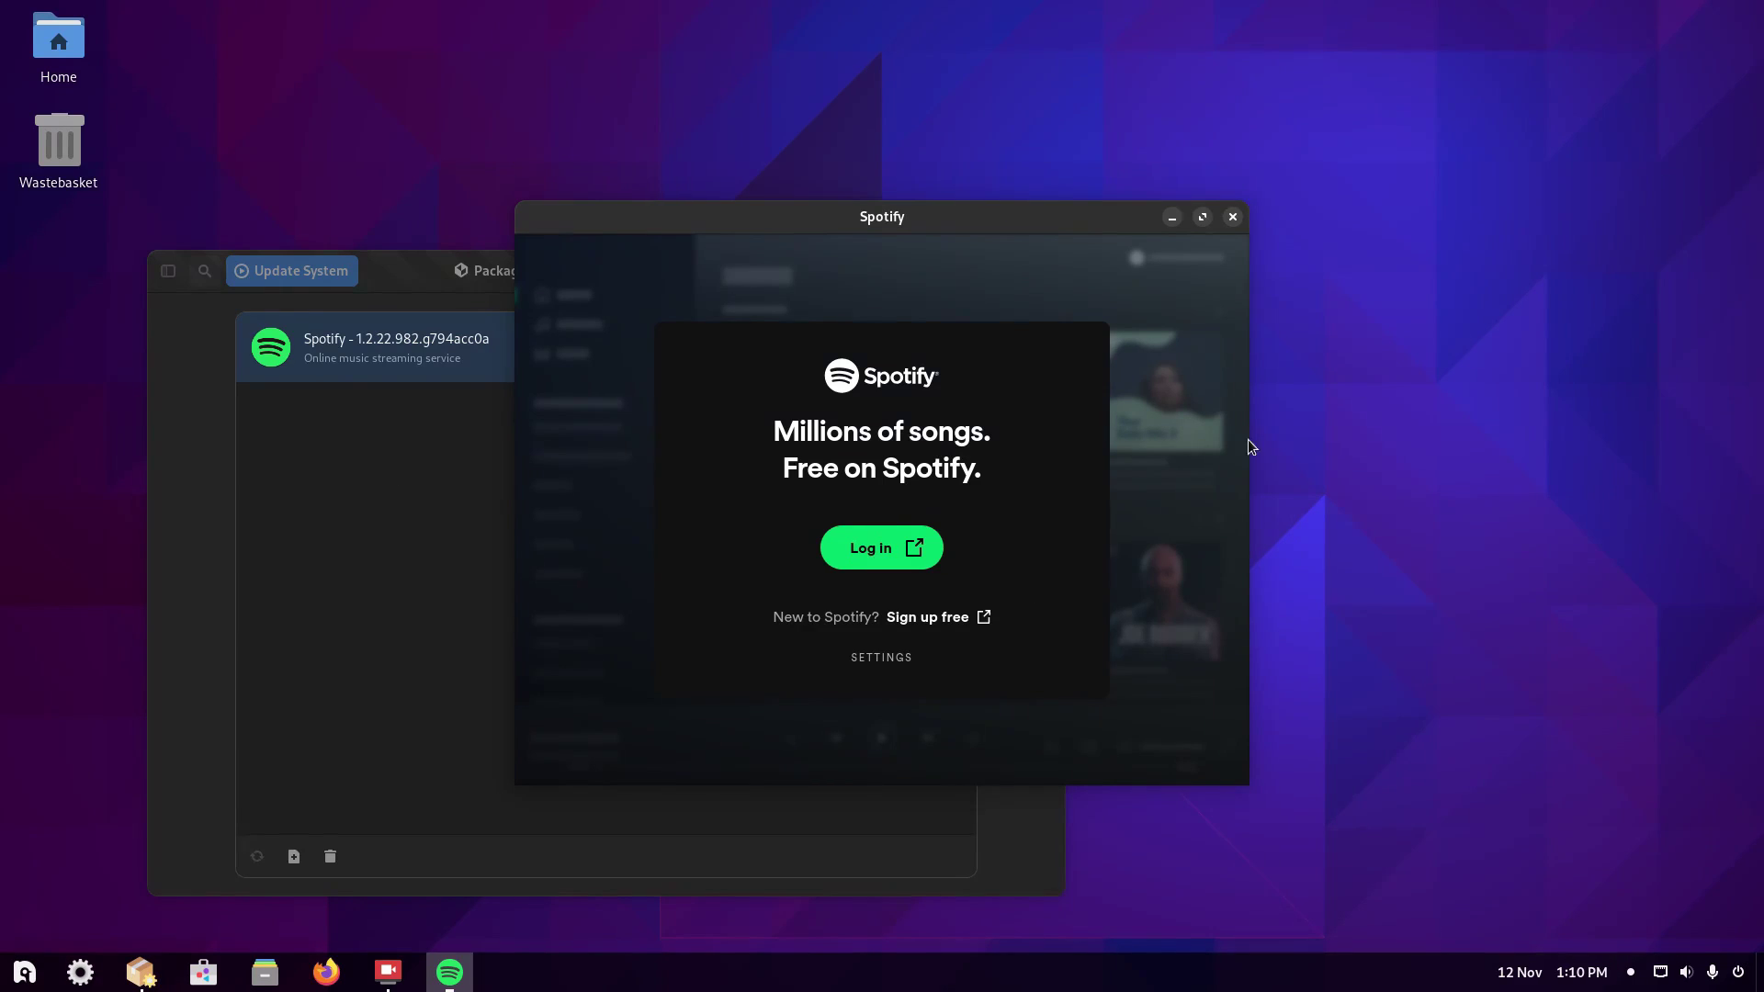
click(1232, 217)
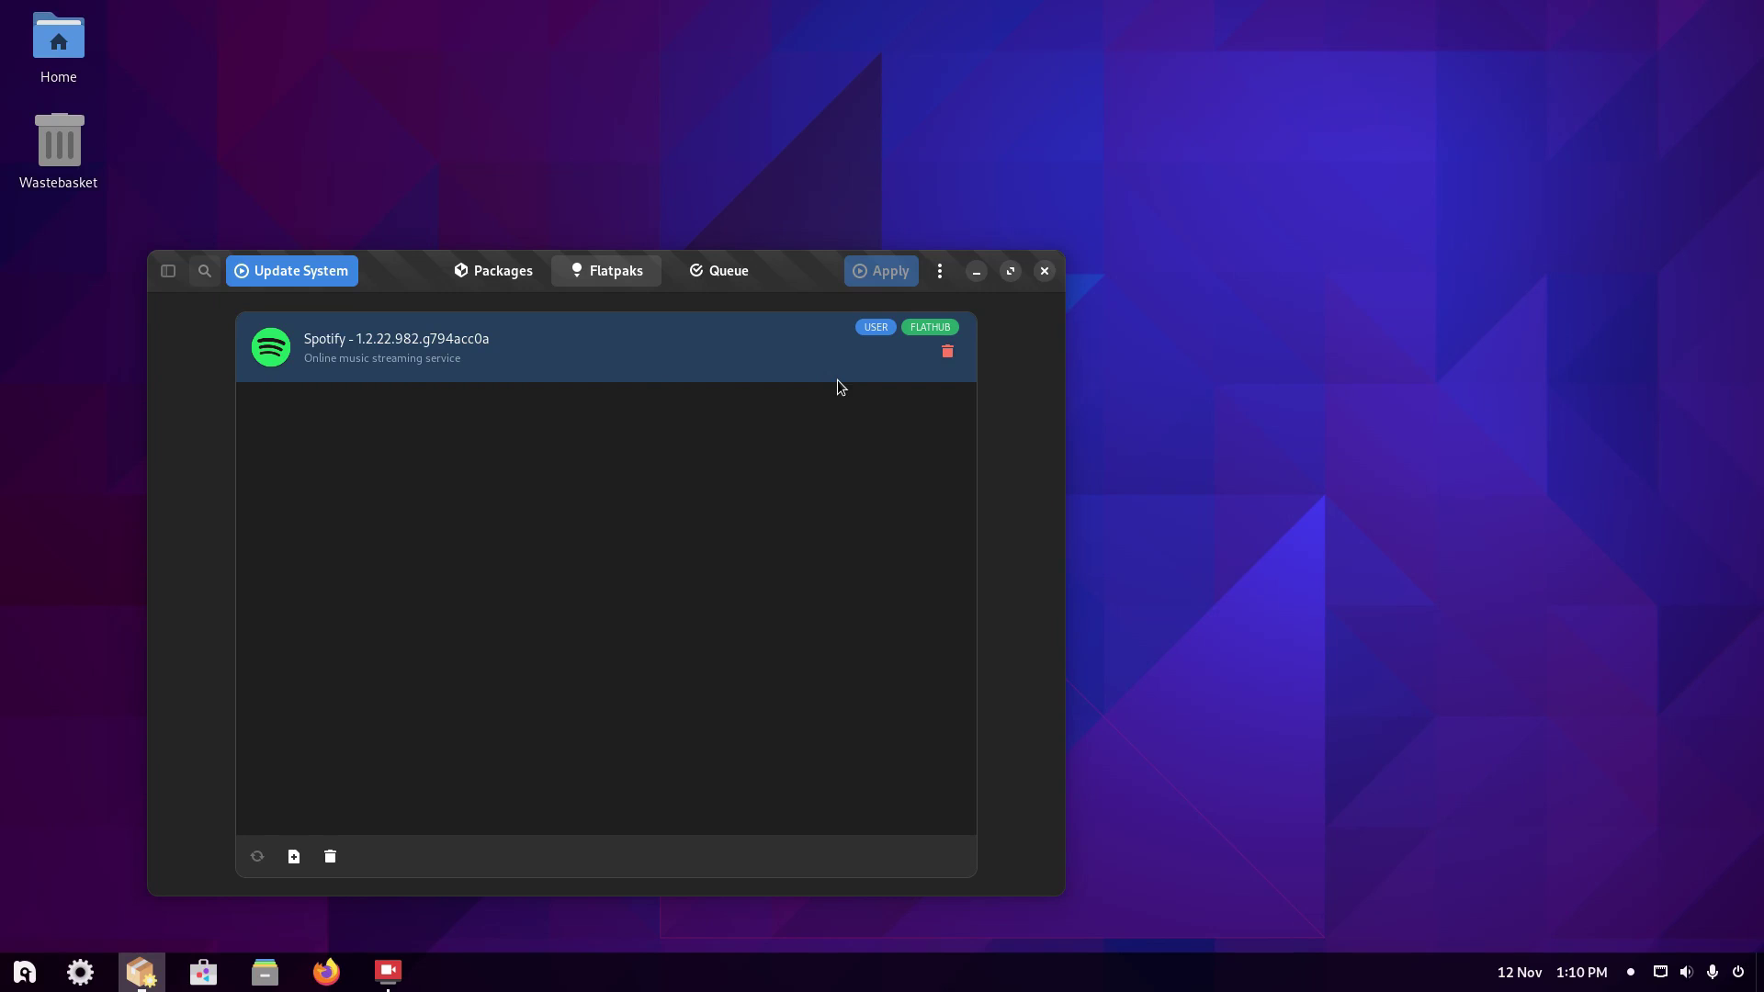
click(1045, 273)
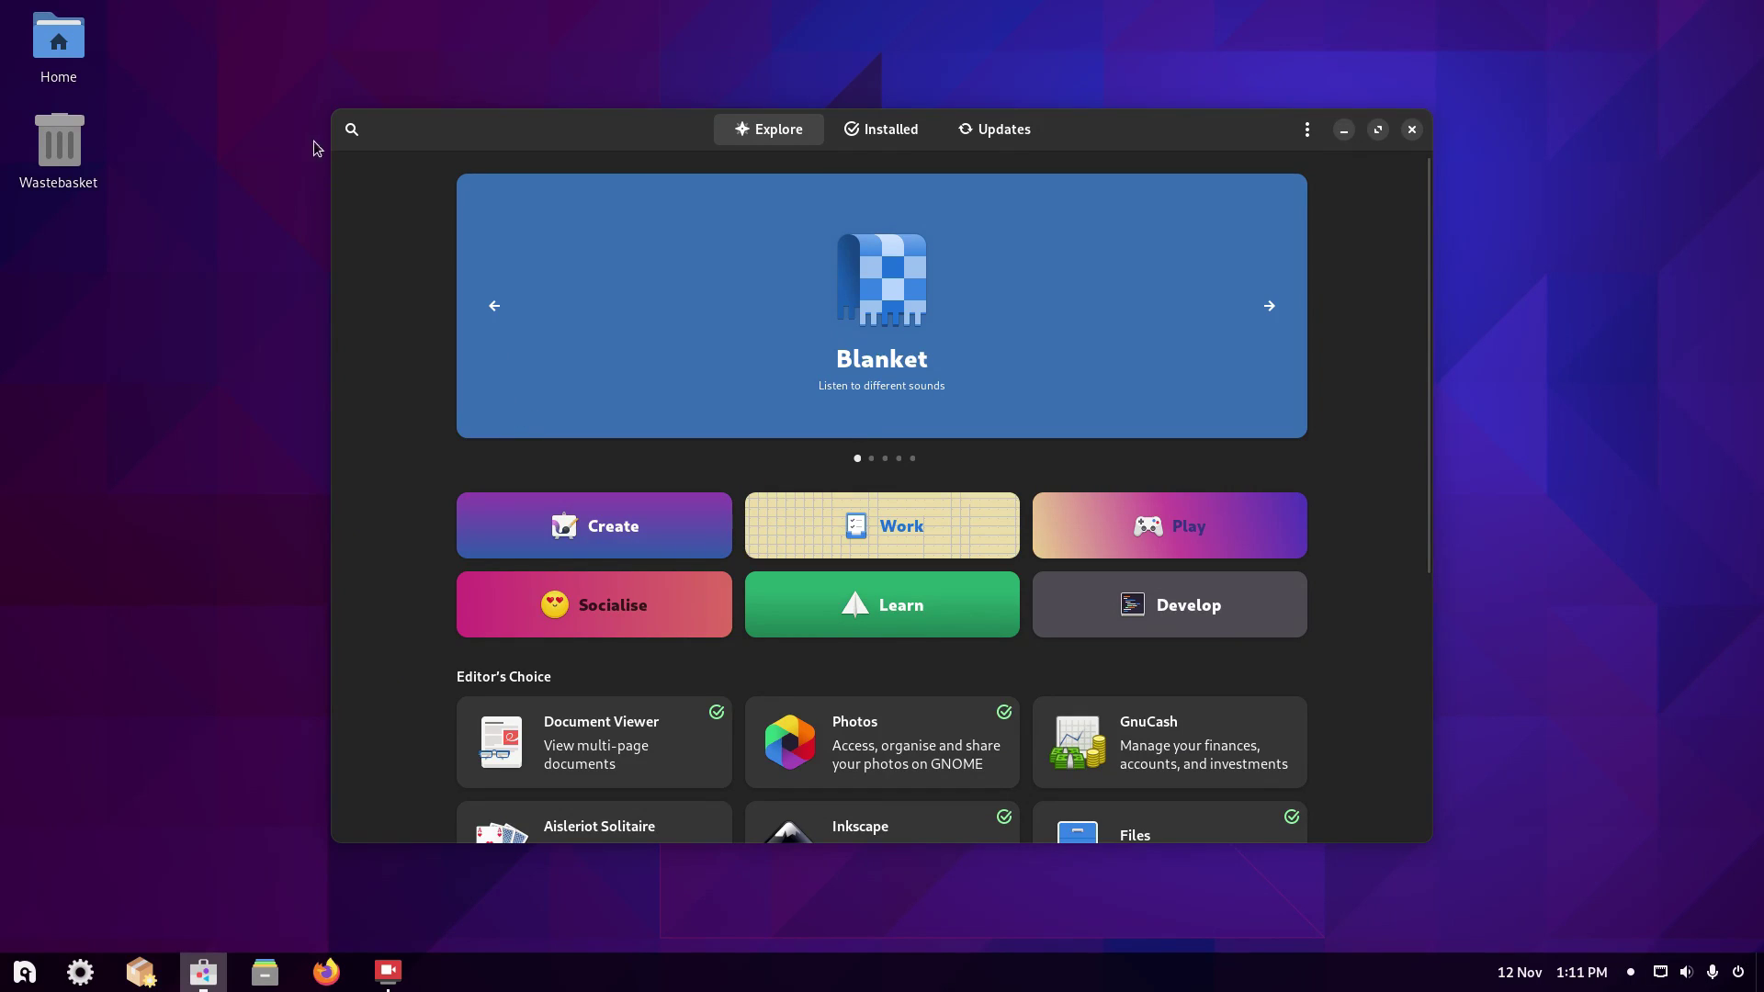
Search Software for 'chrome', open Google Chrome's page and choose its Flatpak source.
click(352, 136)
text(chroe)
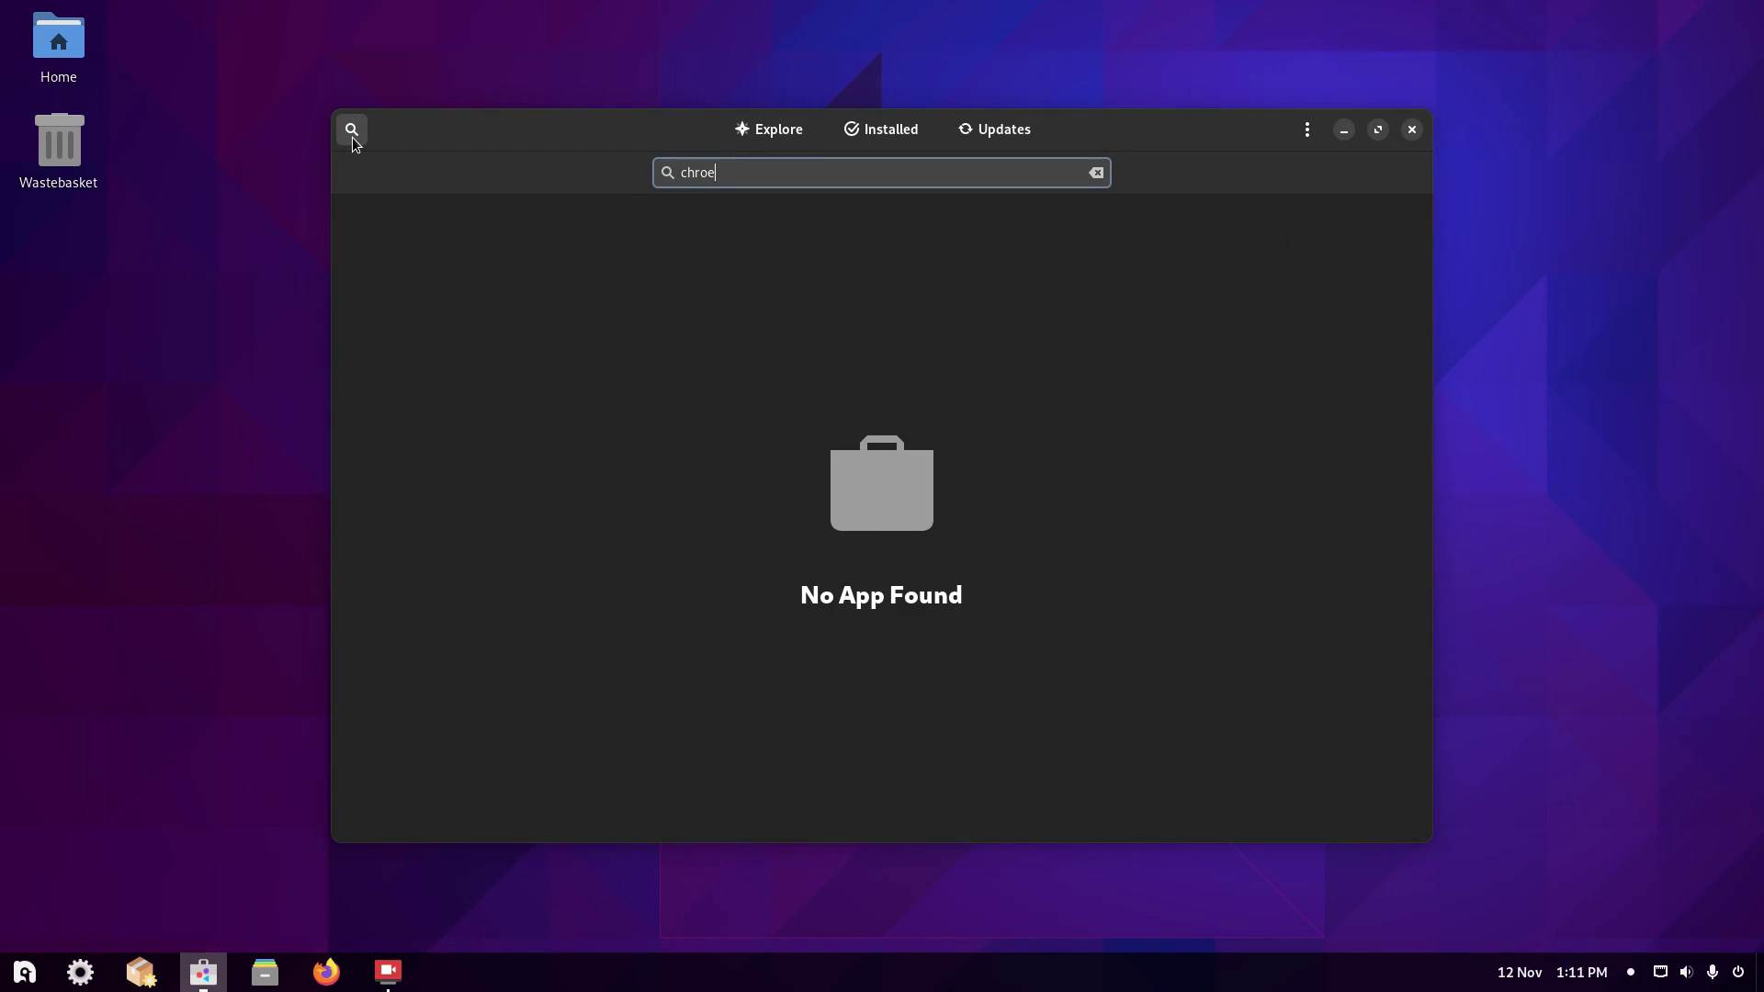
key(BackSpace)
text(me)
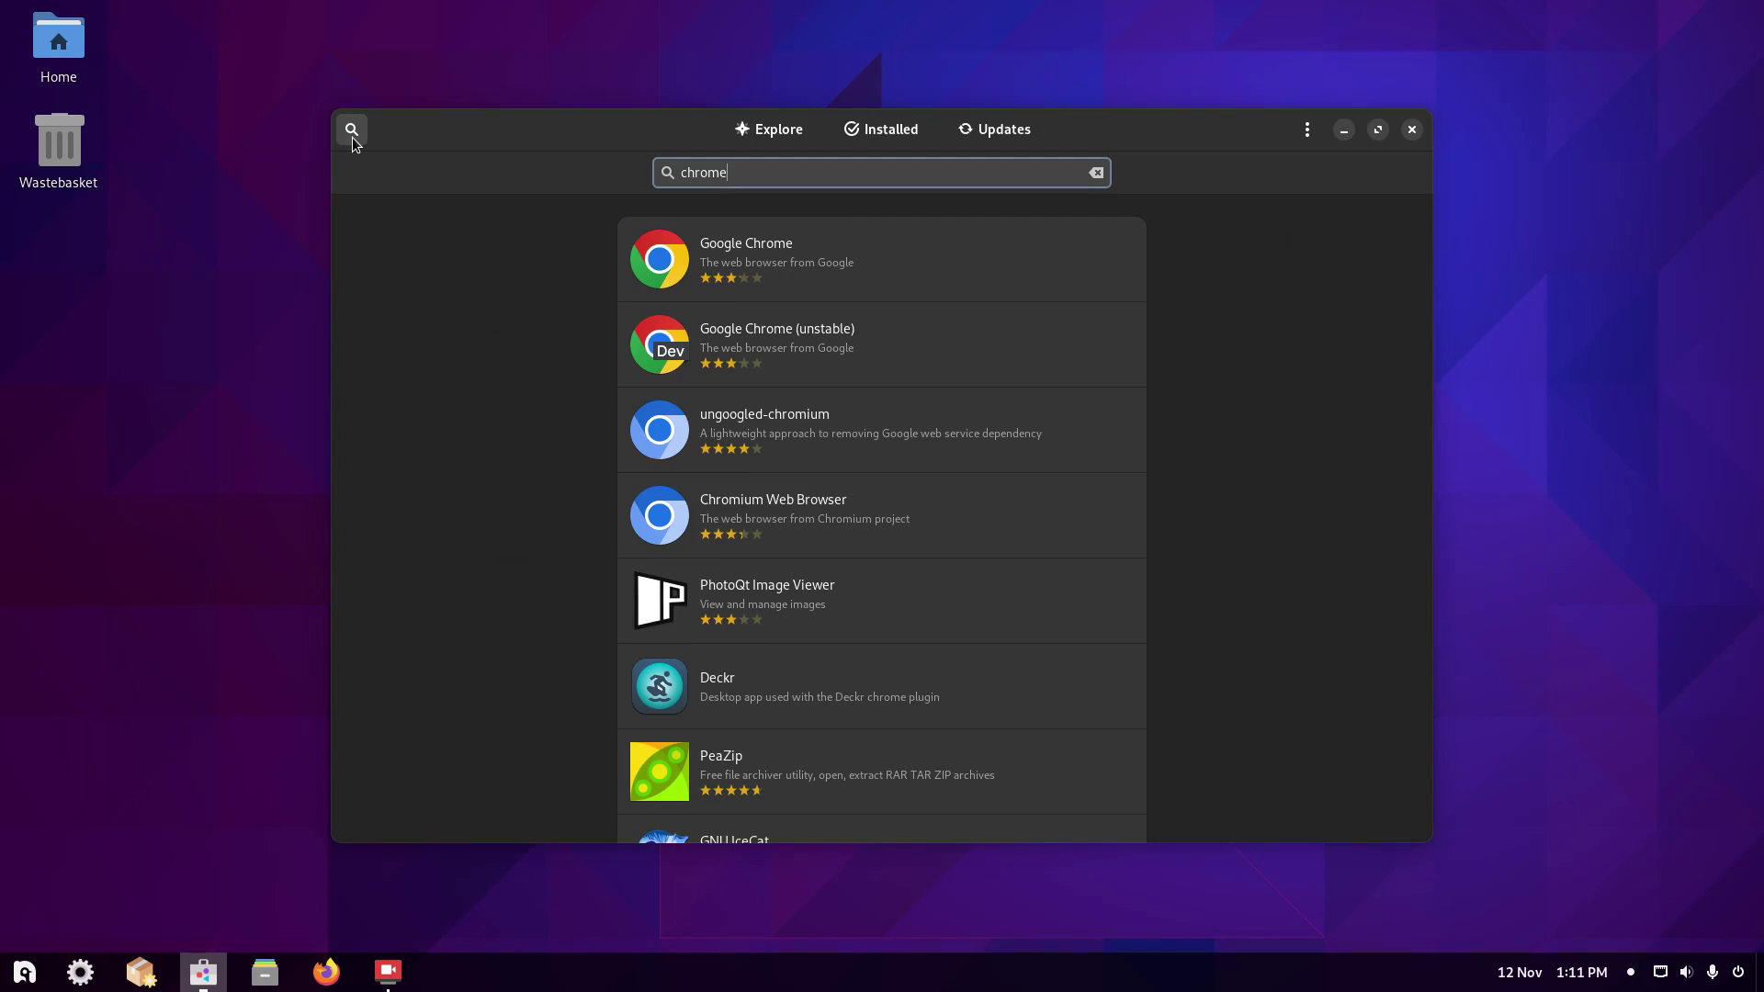
click(746, 245)
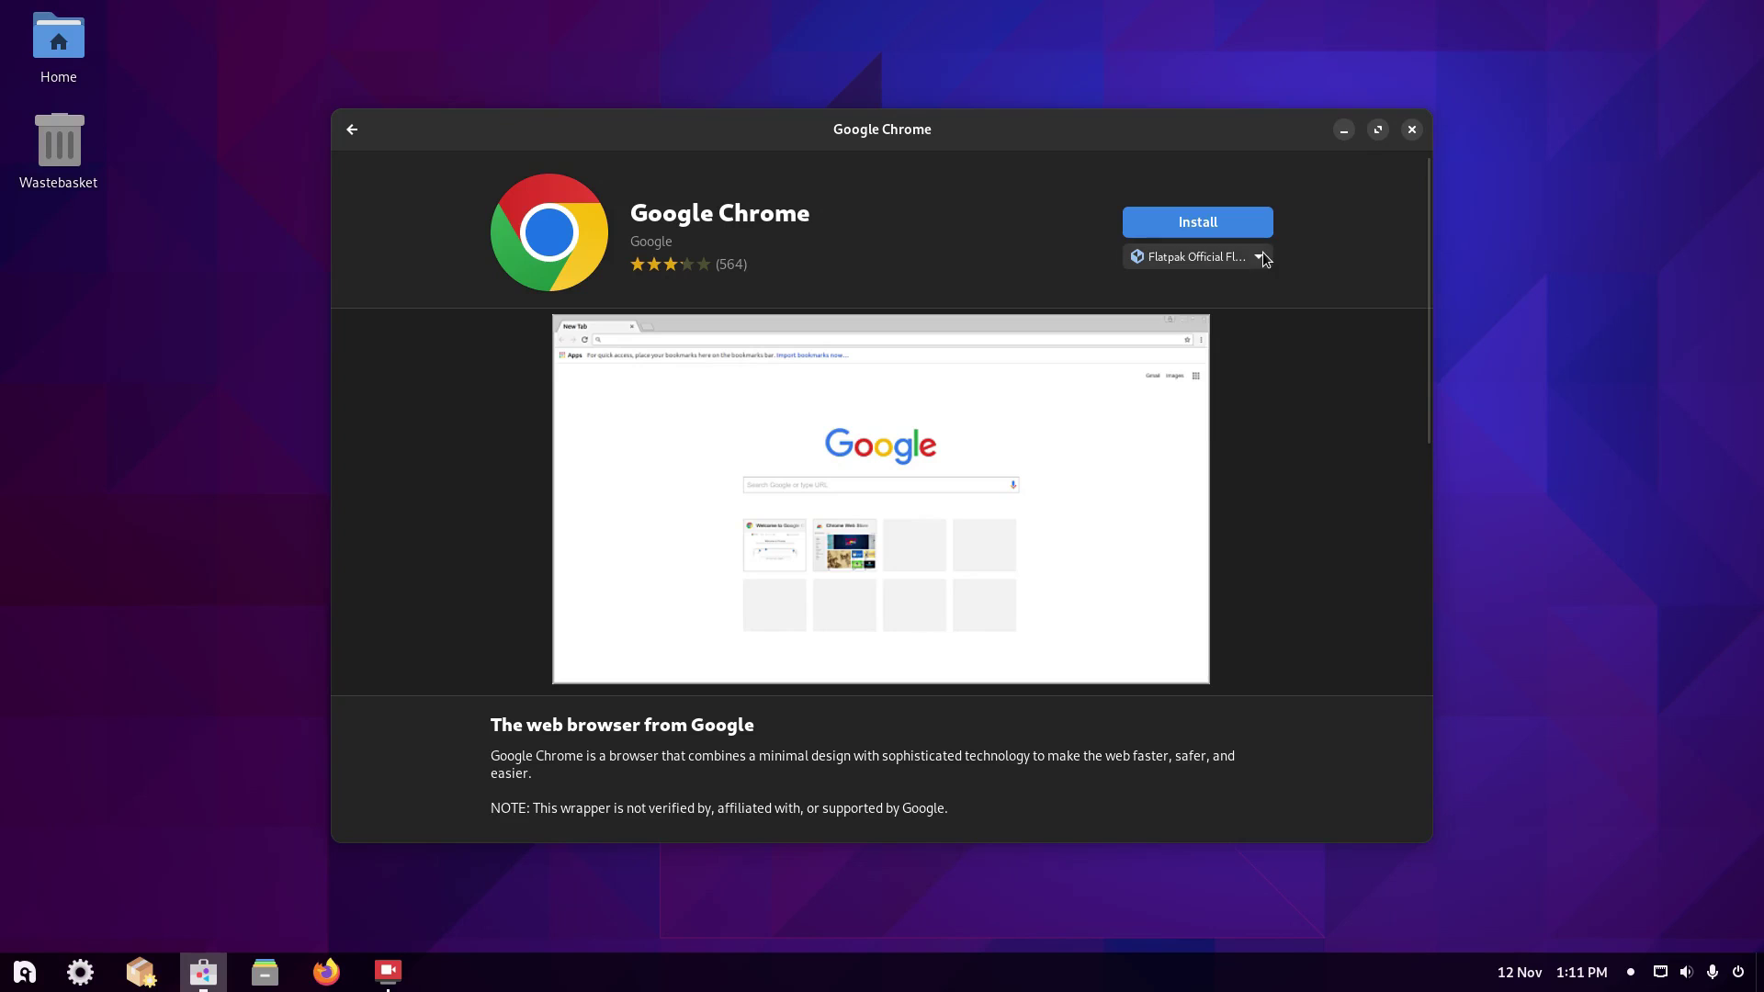
click(1260, 253)
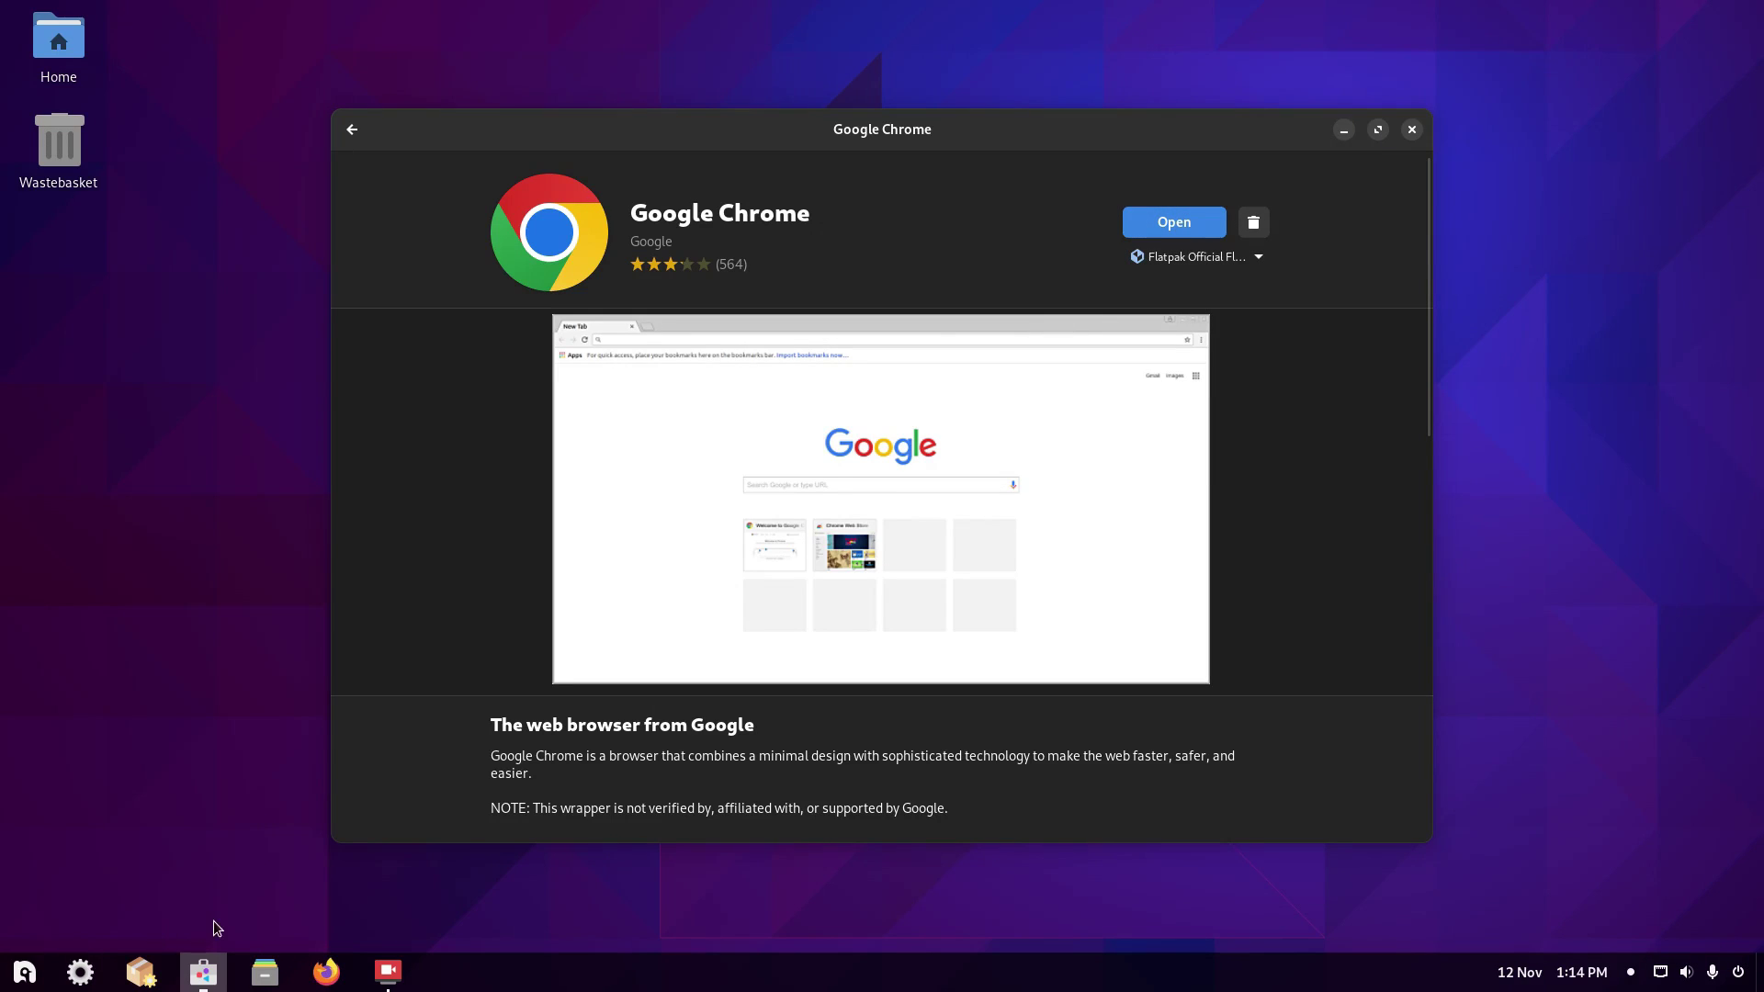
Pin Google Chrome to the dash and unpin Firefox from it.
click(24, 971)
text(chr)
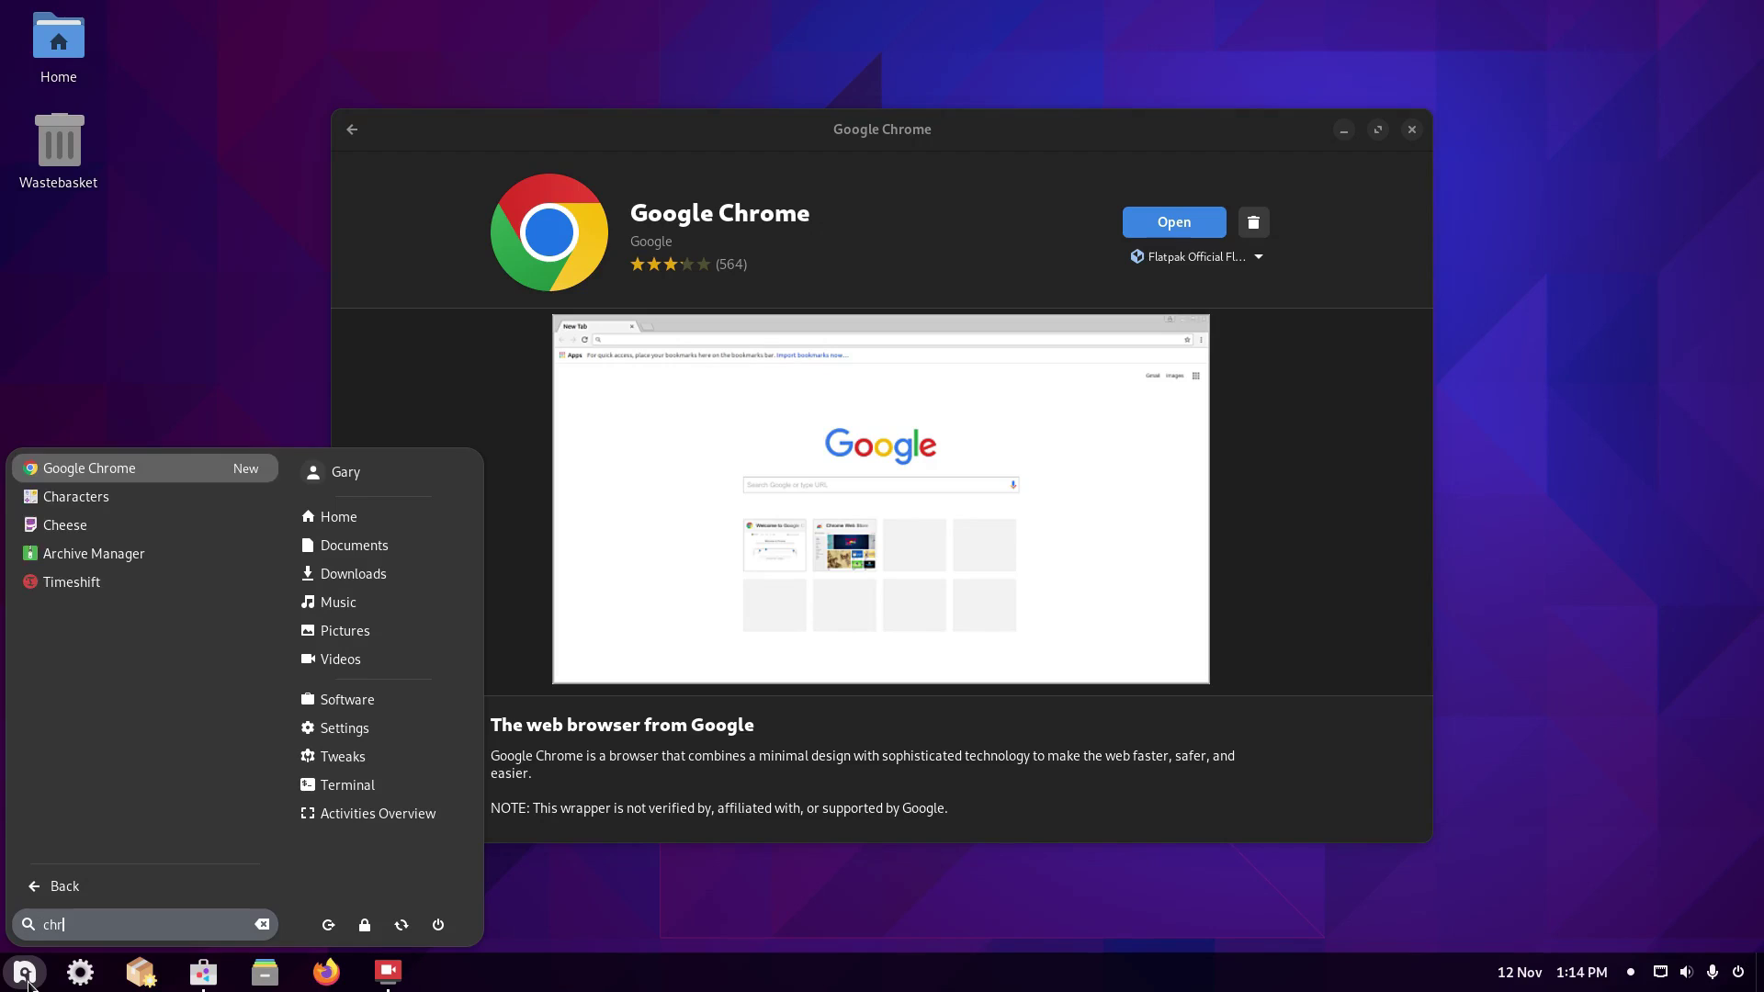
right_click(152, 476)
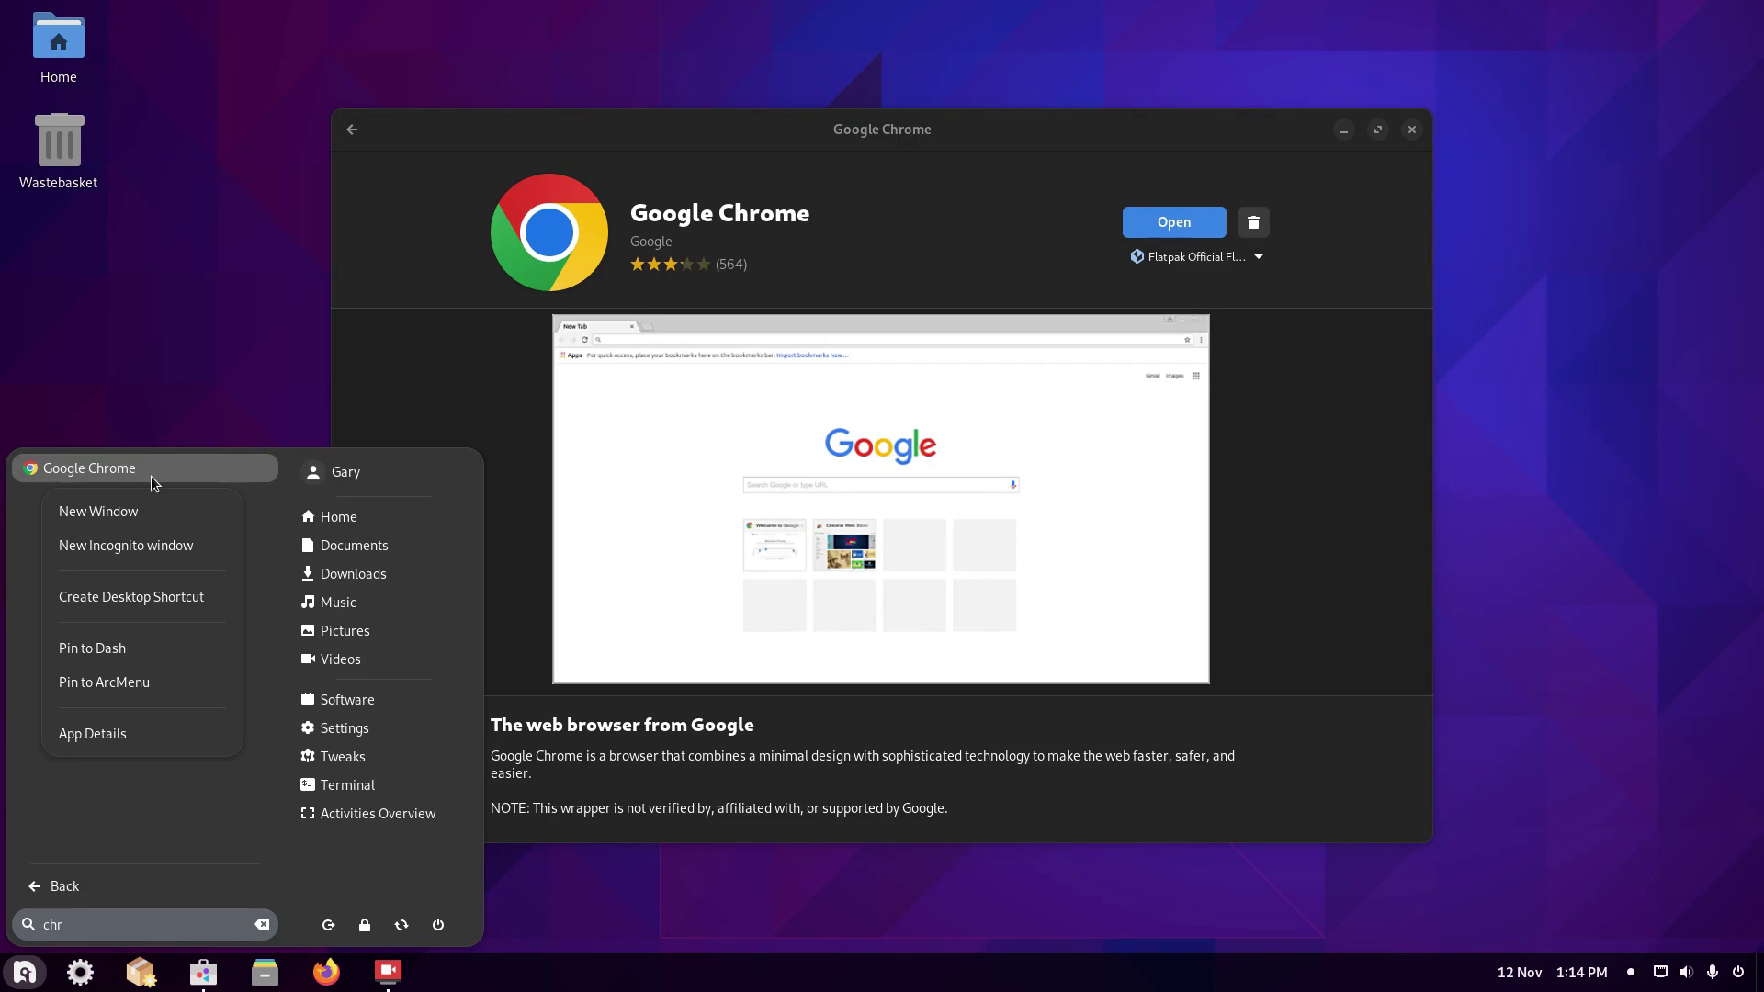
click(127, 658)
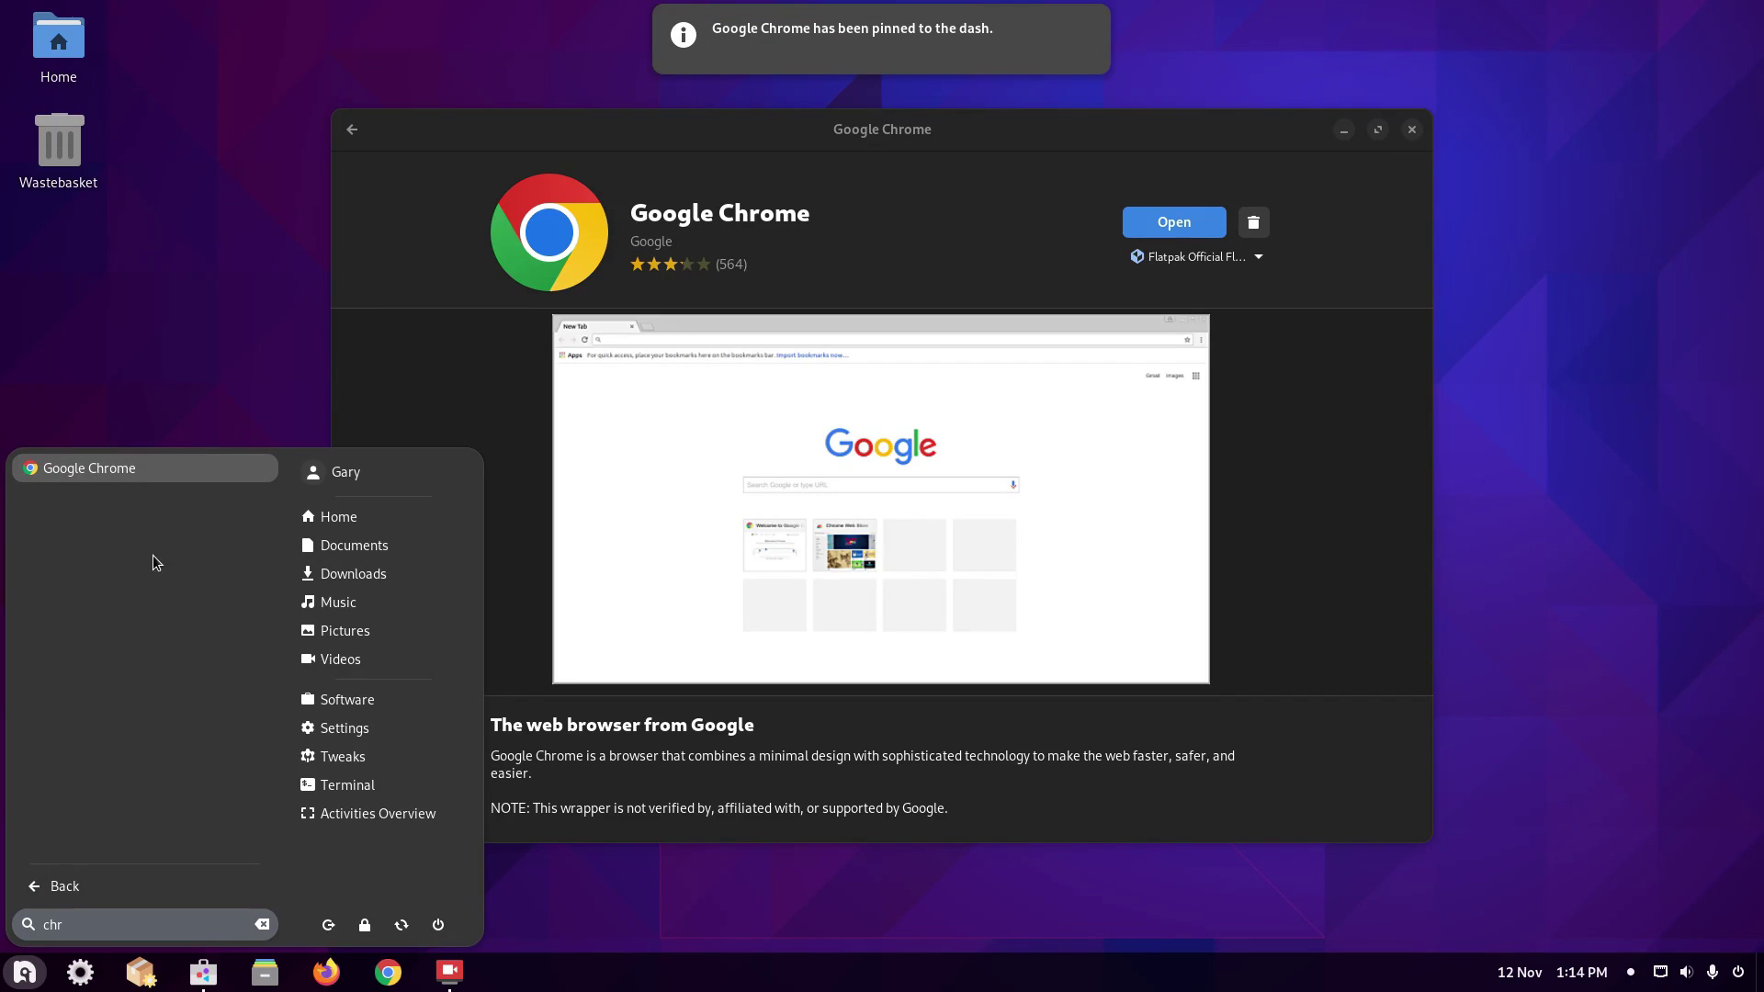
key(Escape)
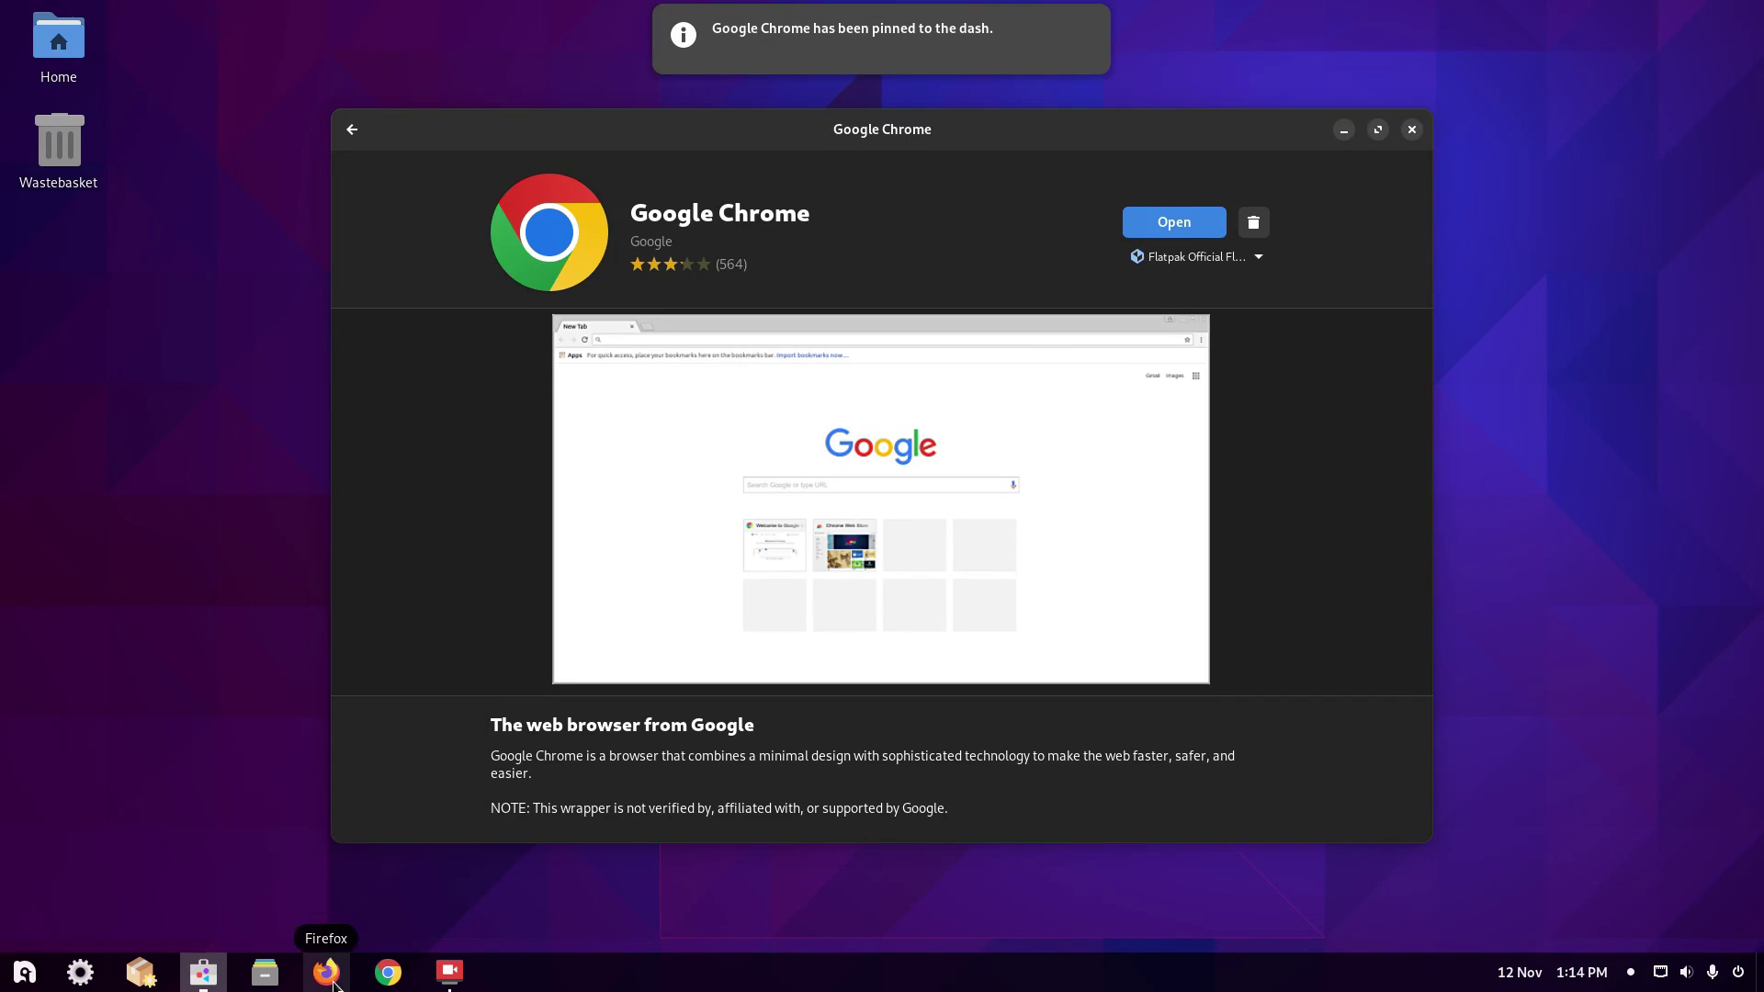
right_click(333, 984)
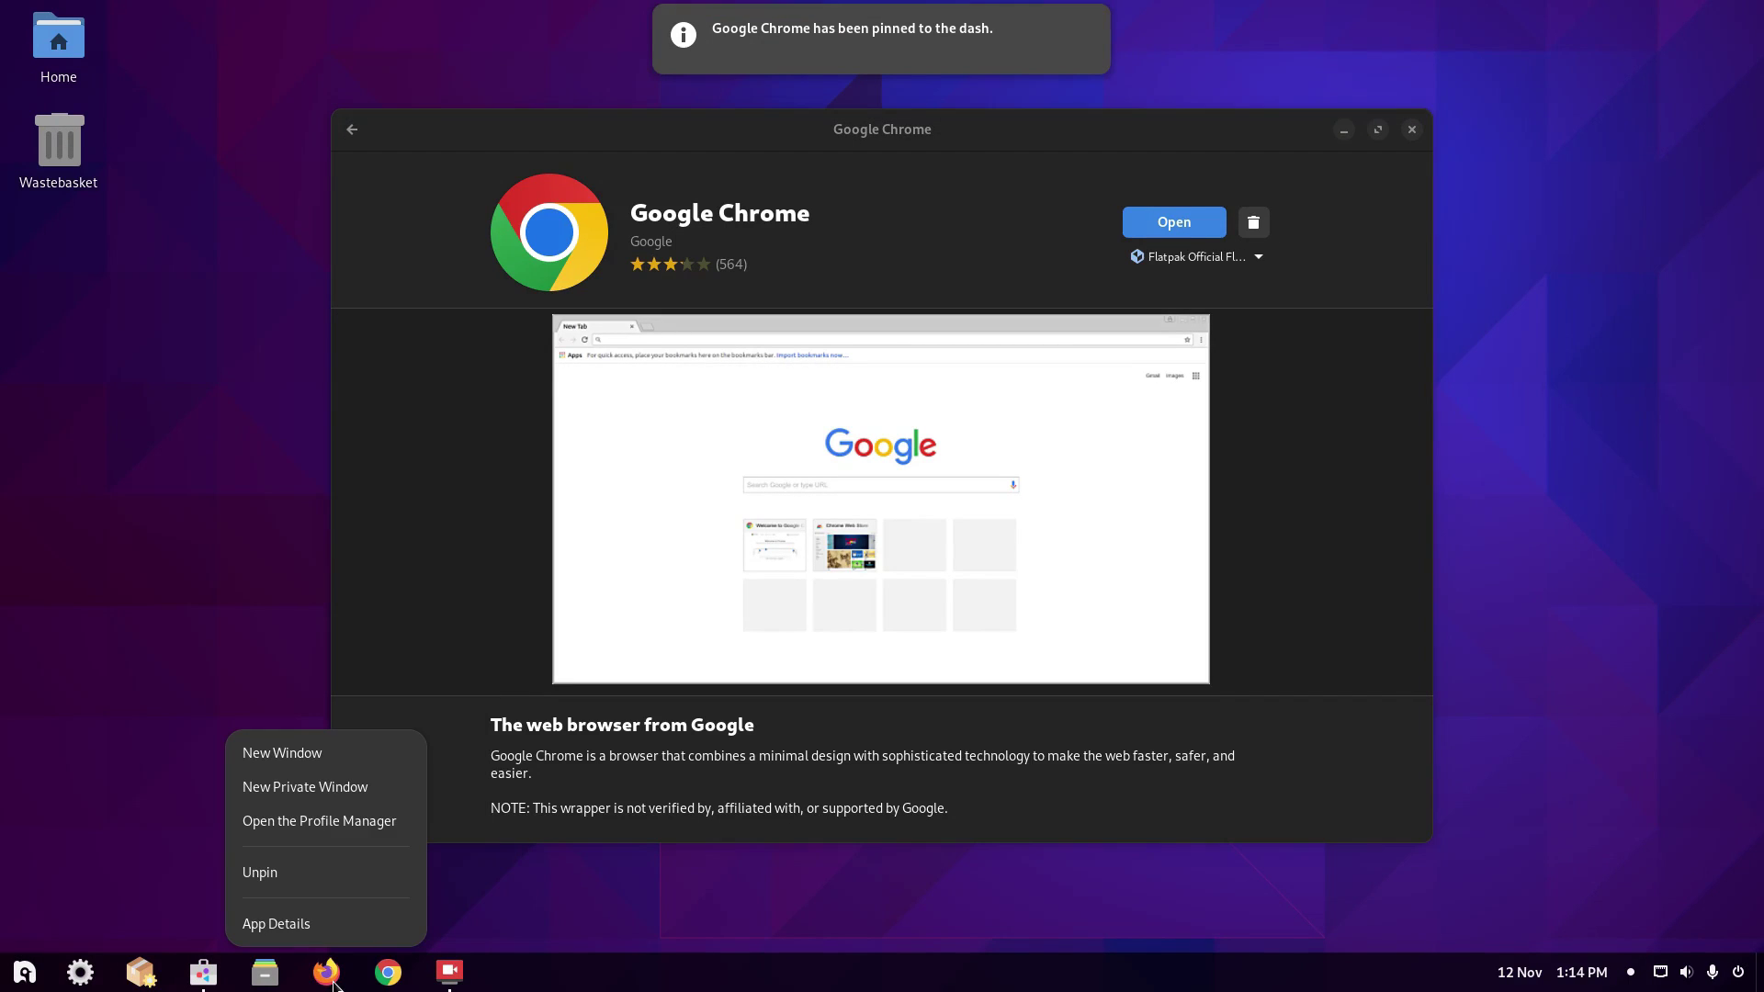
click(284, 868)
Launch Chrome from the dash, accept its welcome dialog, and close Software.
click(326, 972)
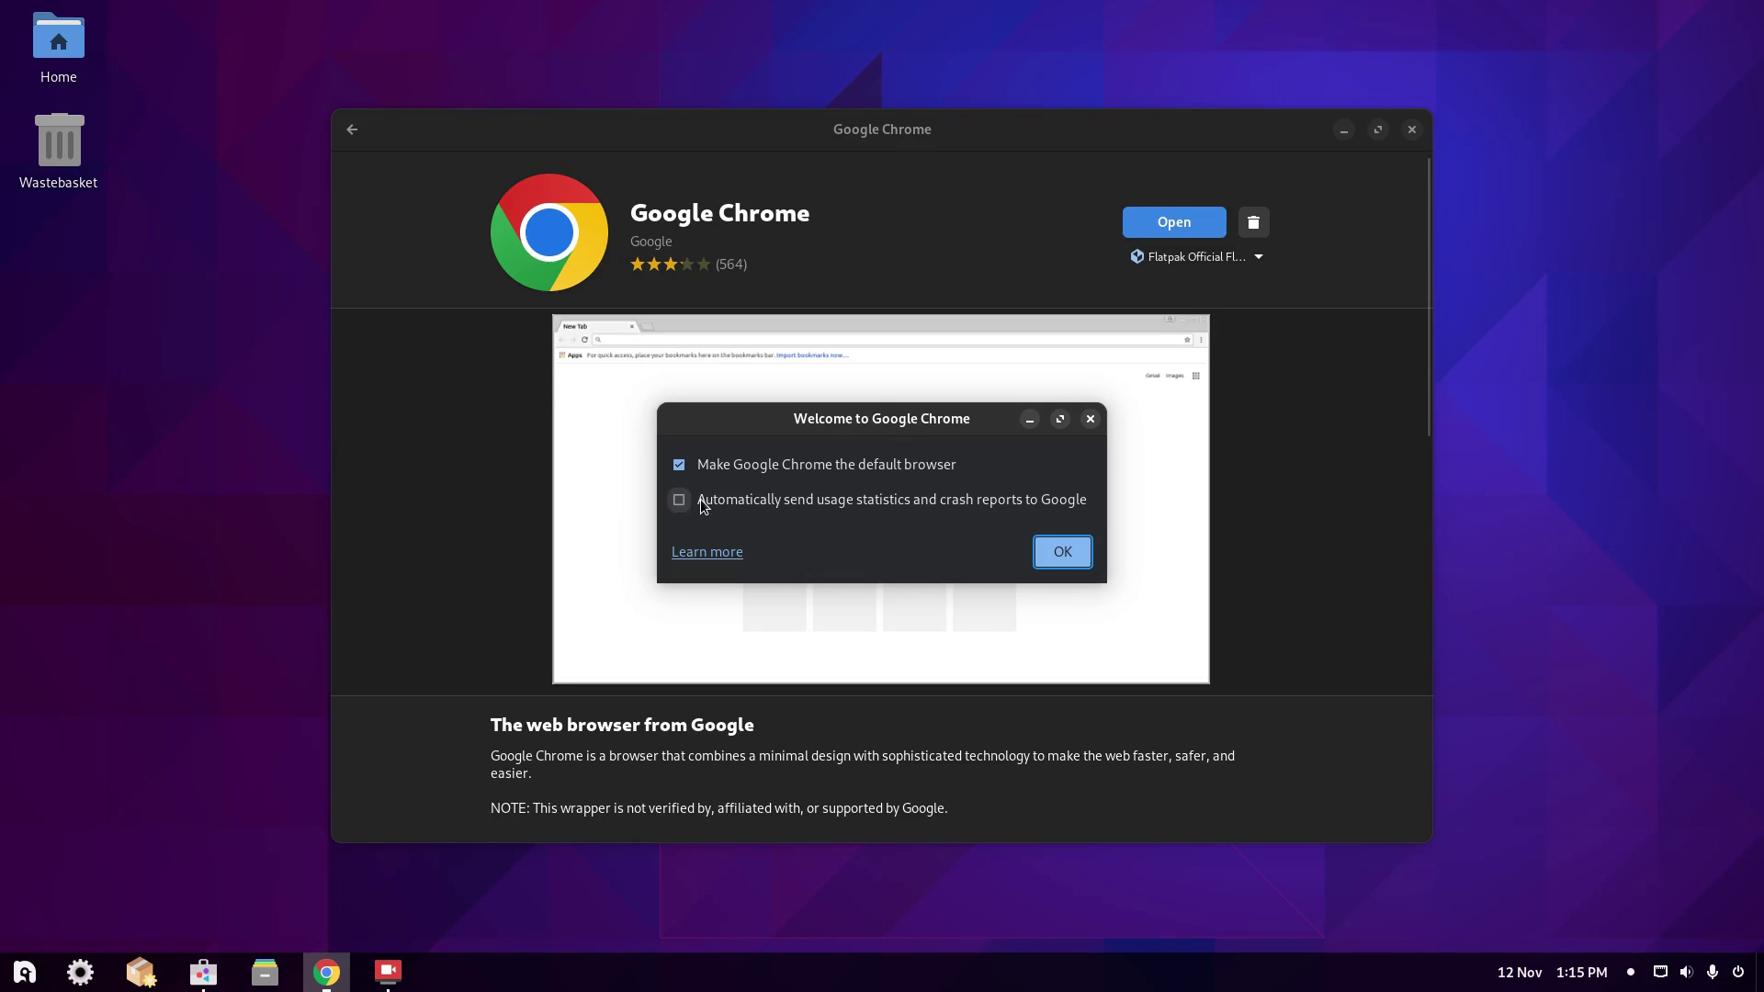
click(1082, 561)
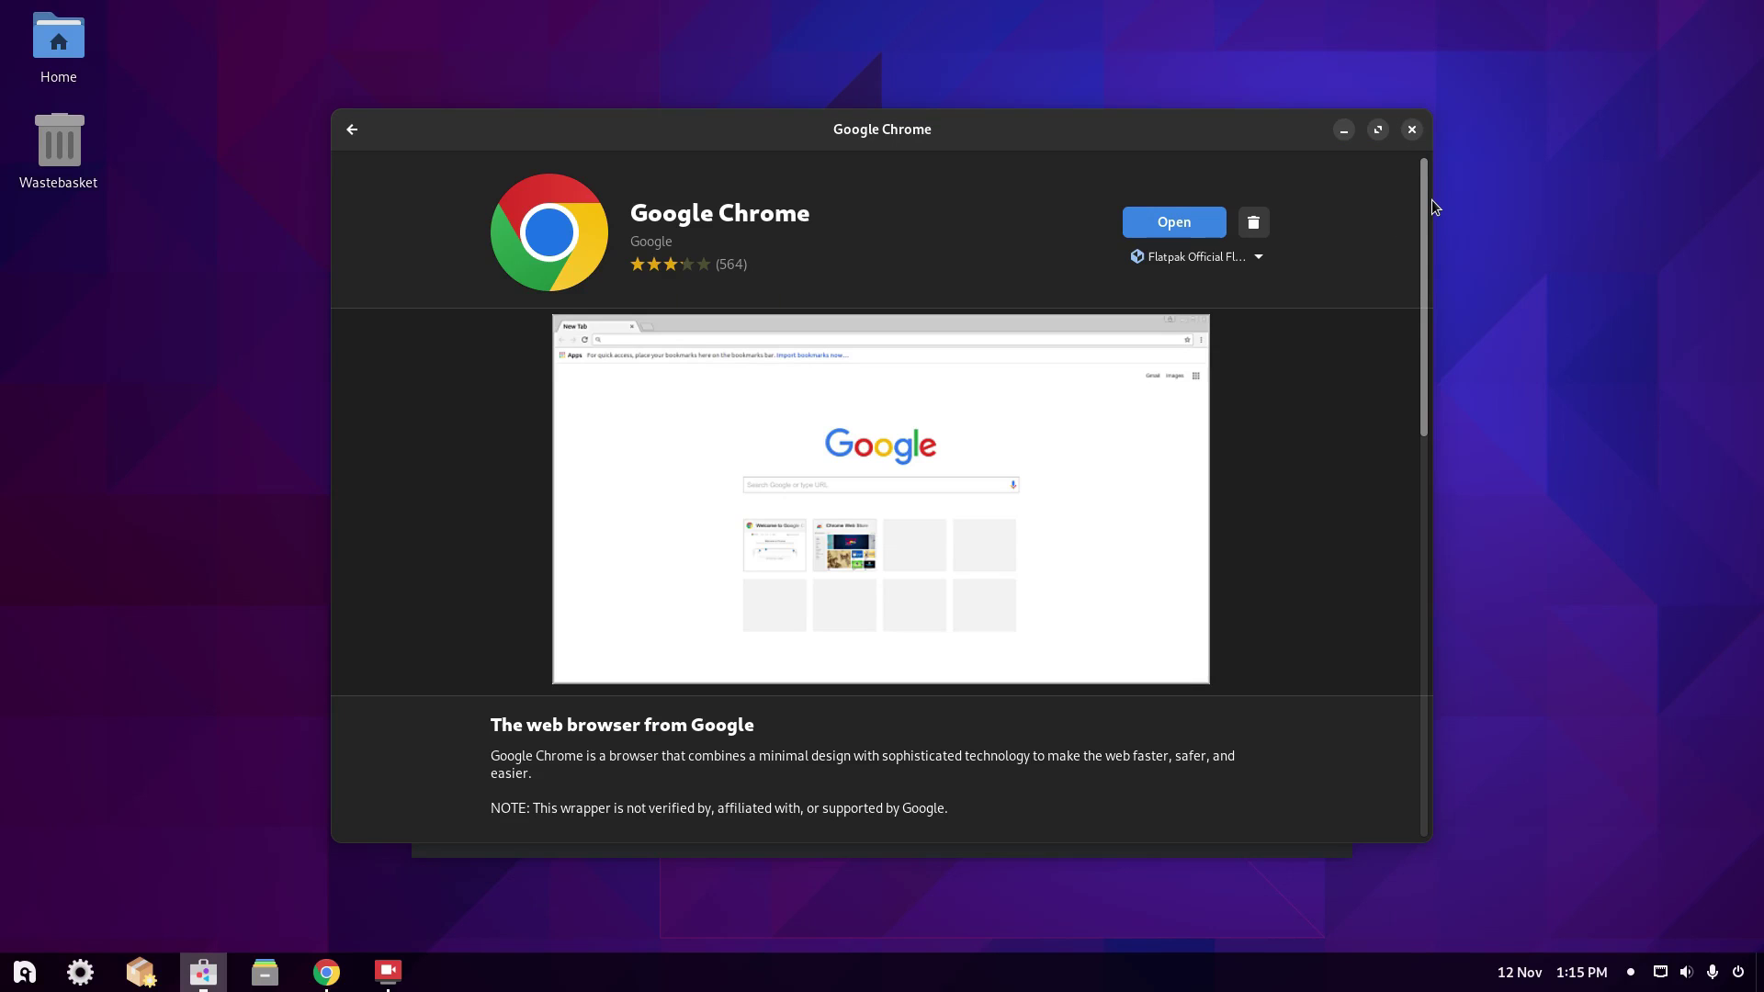
click(1413, 130)
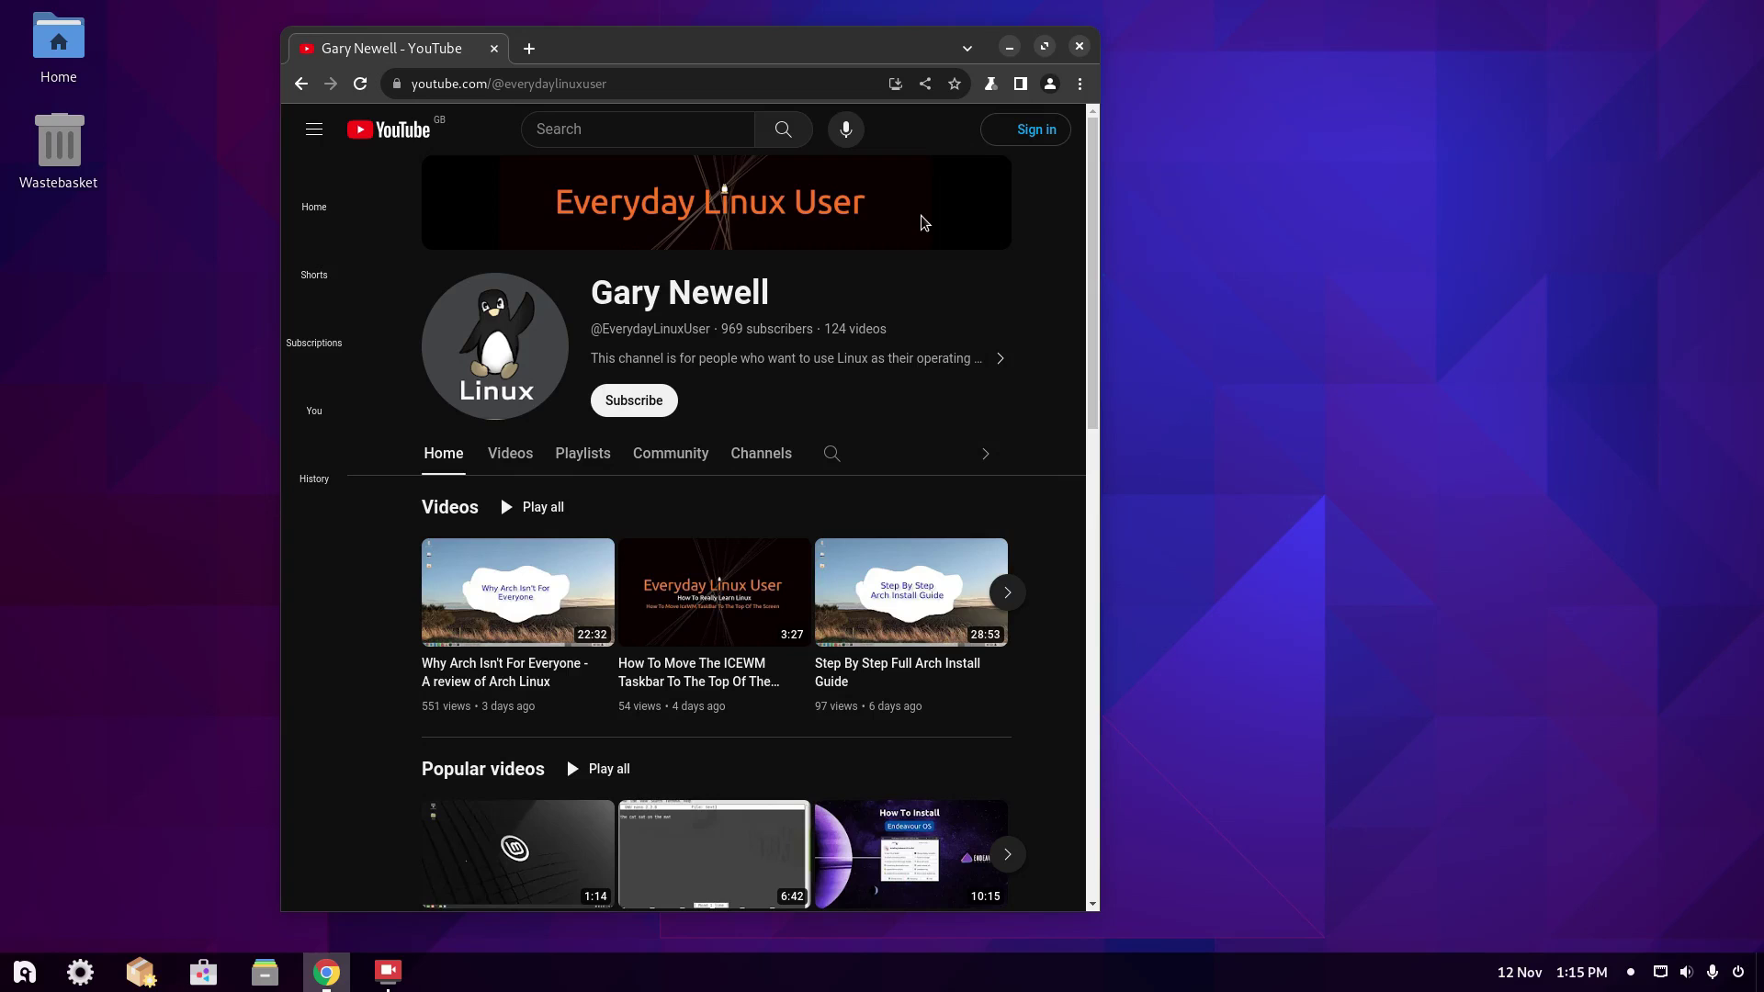
Maximise the Chrome window and open the application menu's Games category.
double_click(625, 57)
click(625, 60)
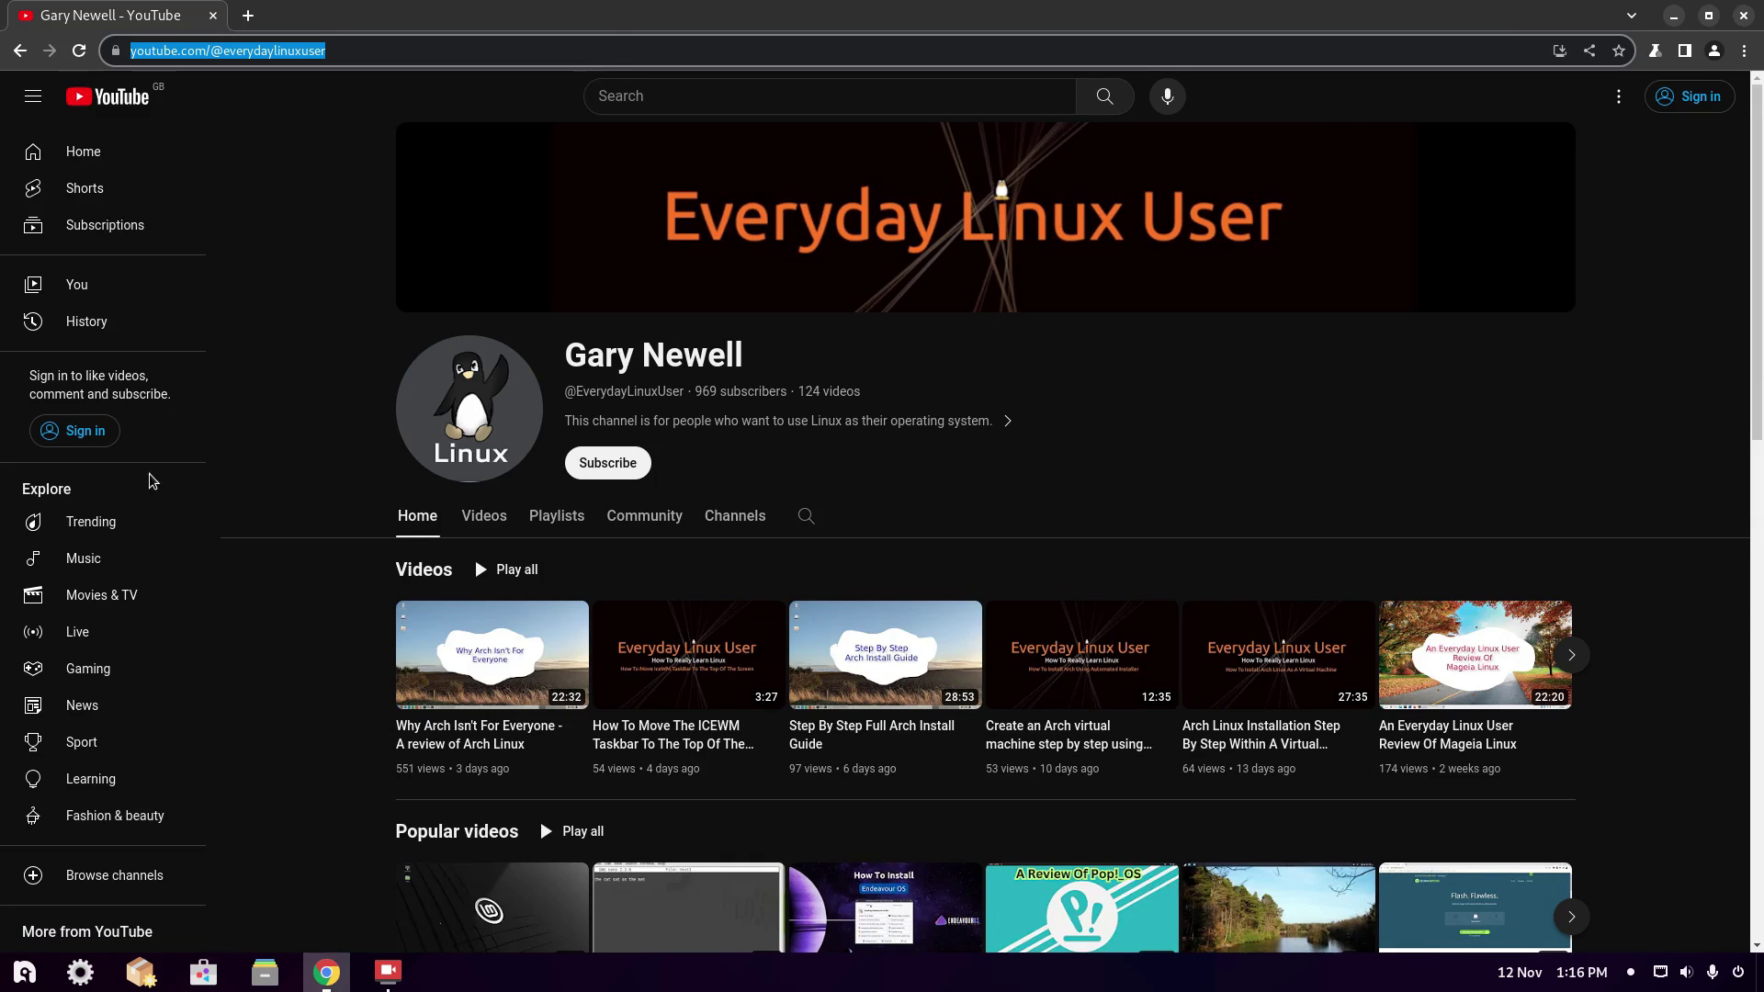
click(27, 977)
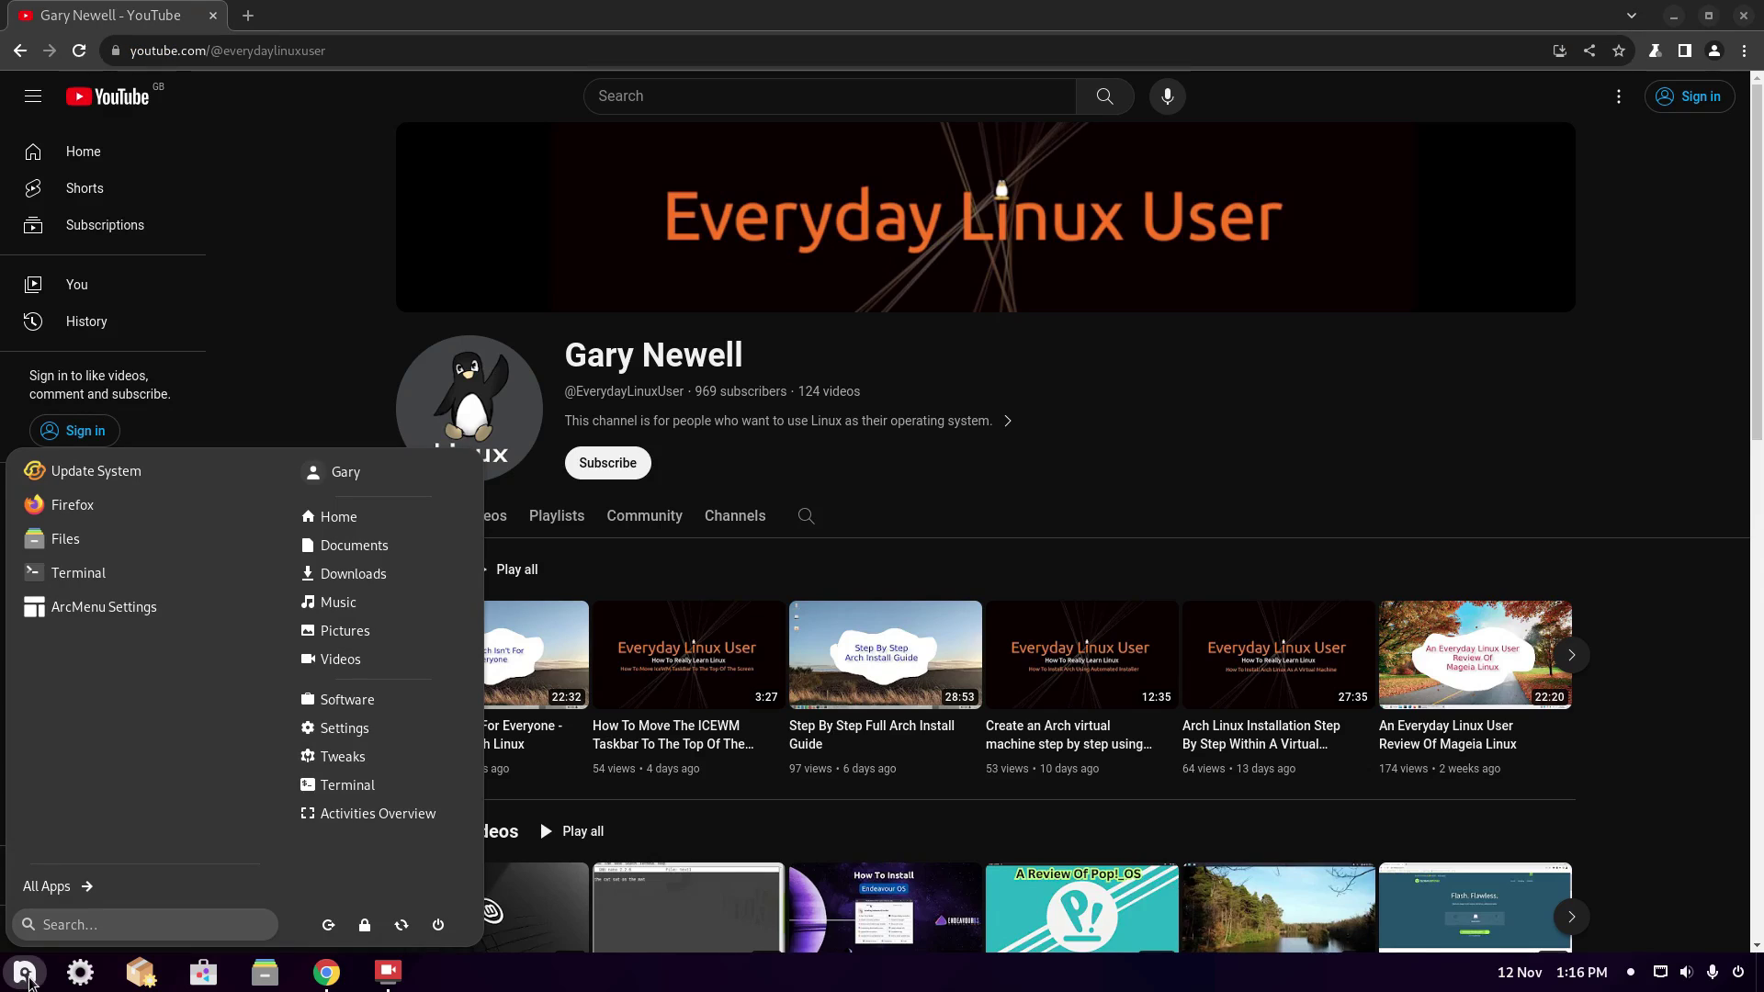
click(335, 757)
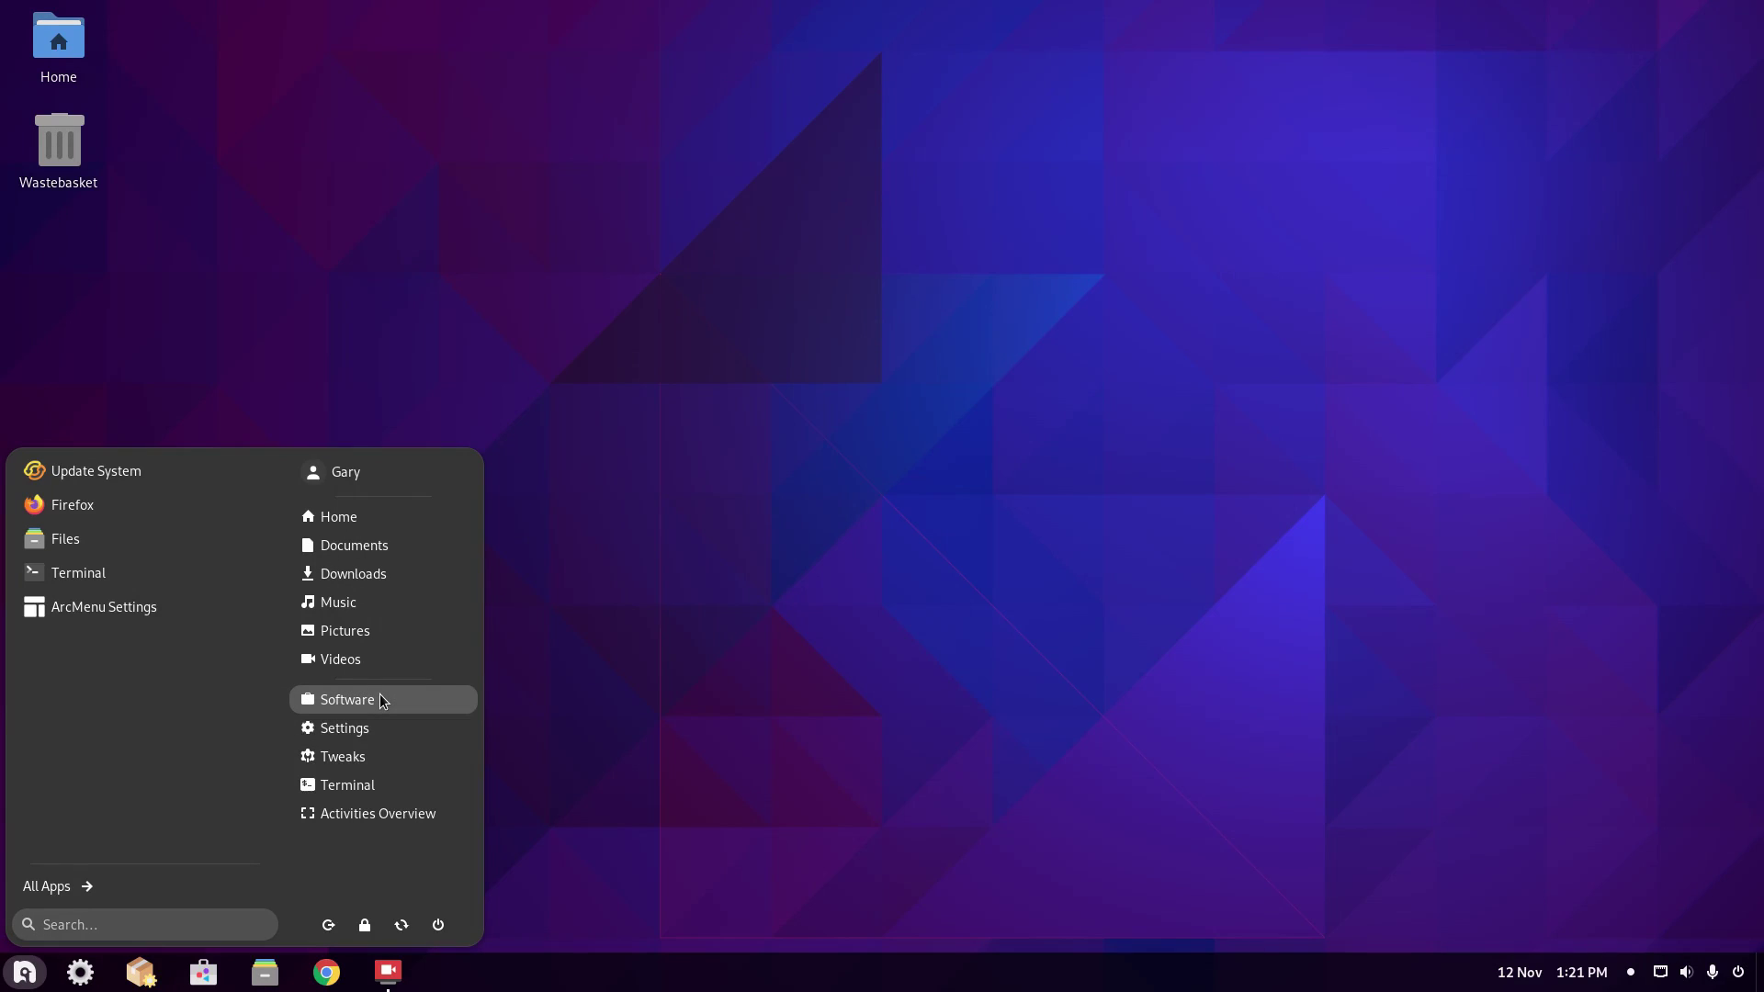
Launch Lutris via 'lutris' search and log in to the GOG source.
text(lutris)
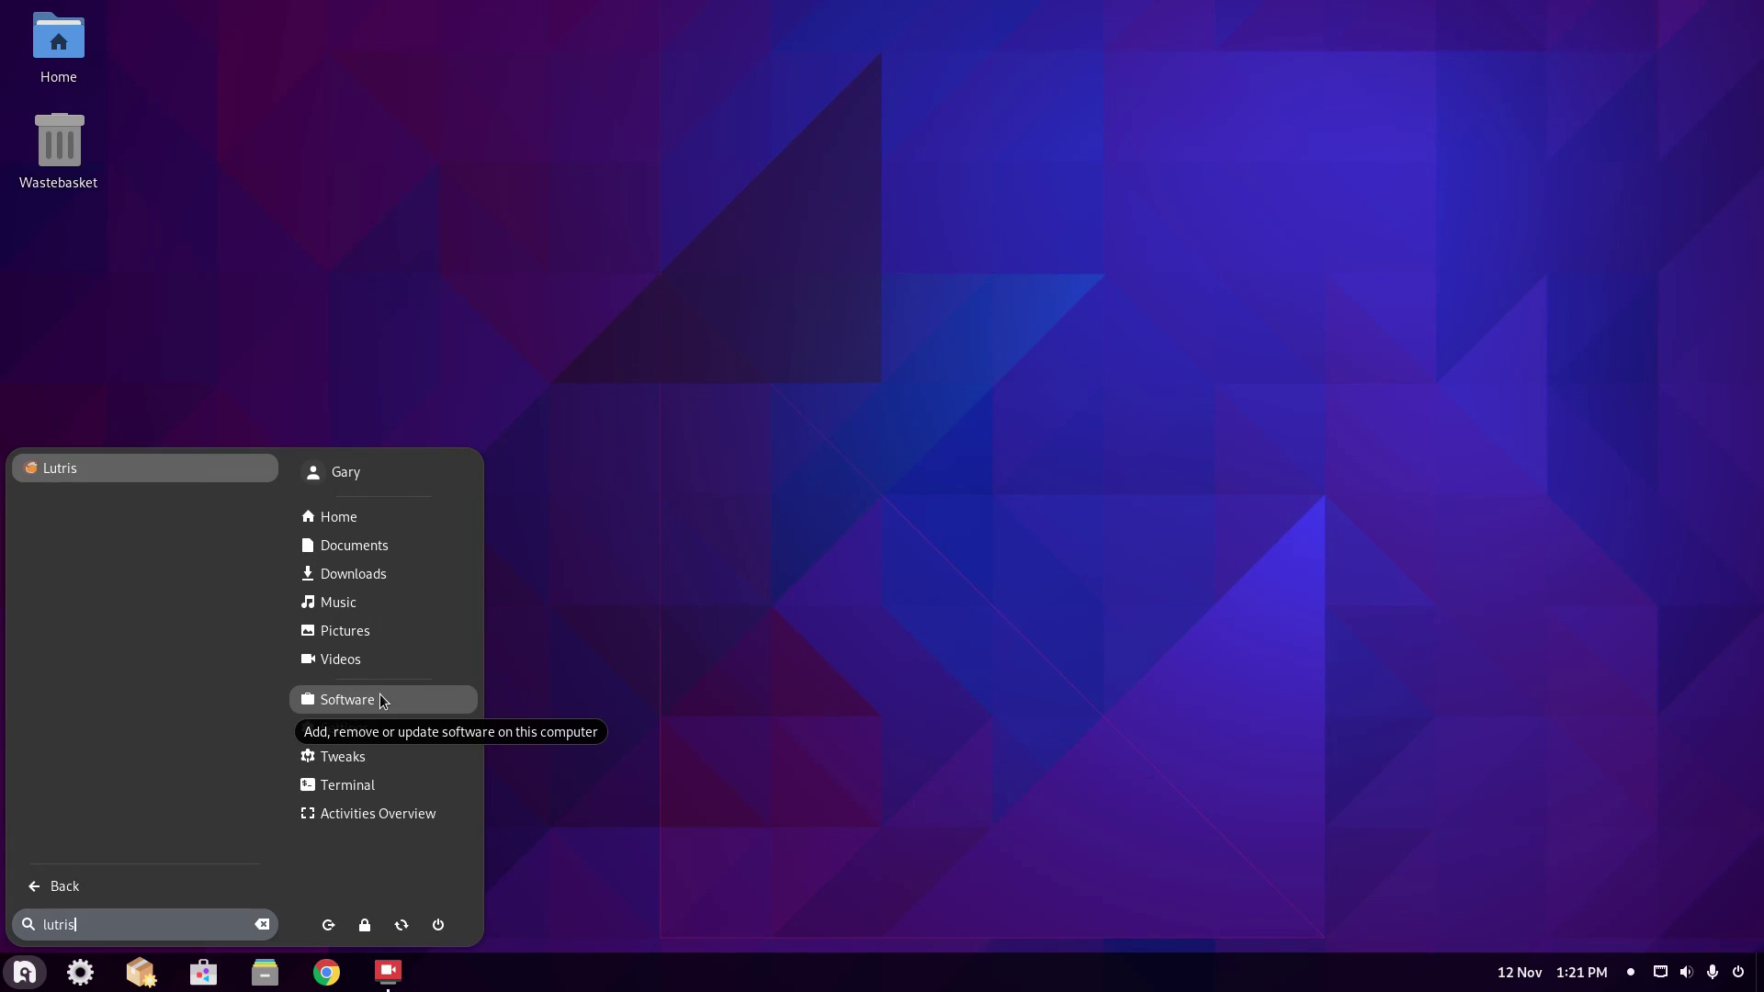
click(51, 476)
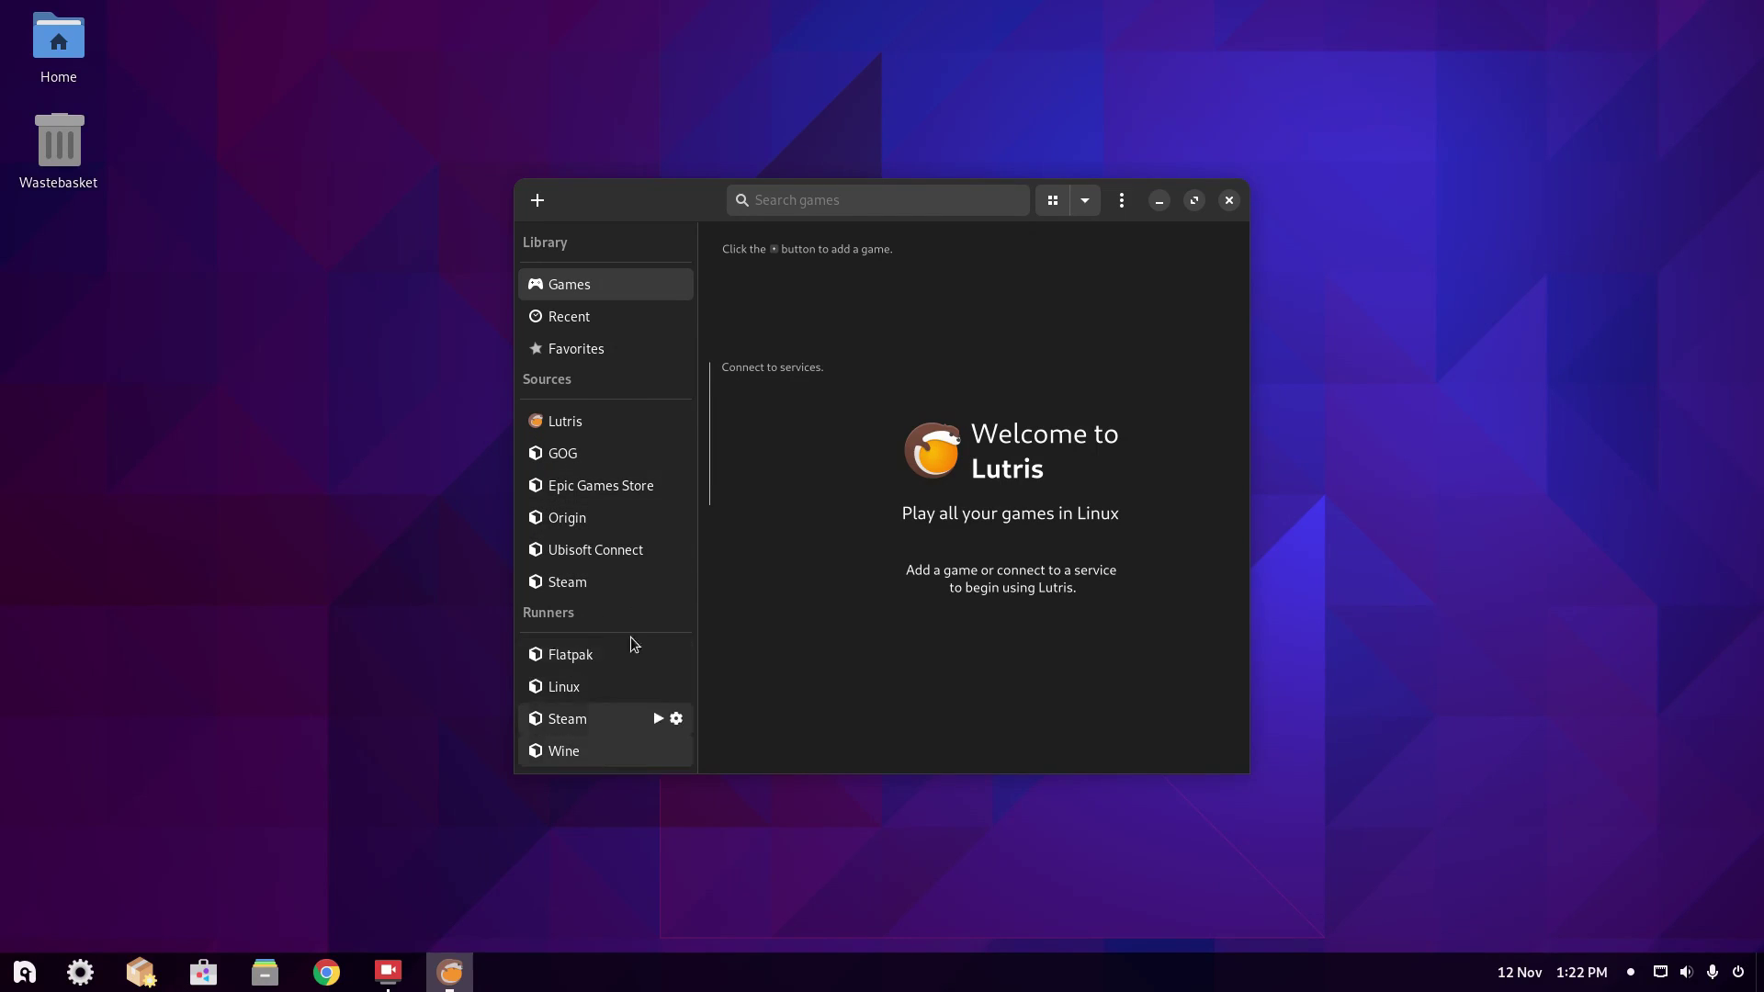
click(568, 459)
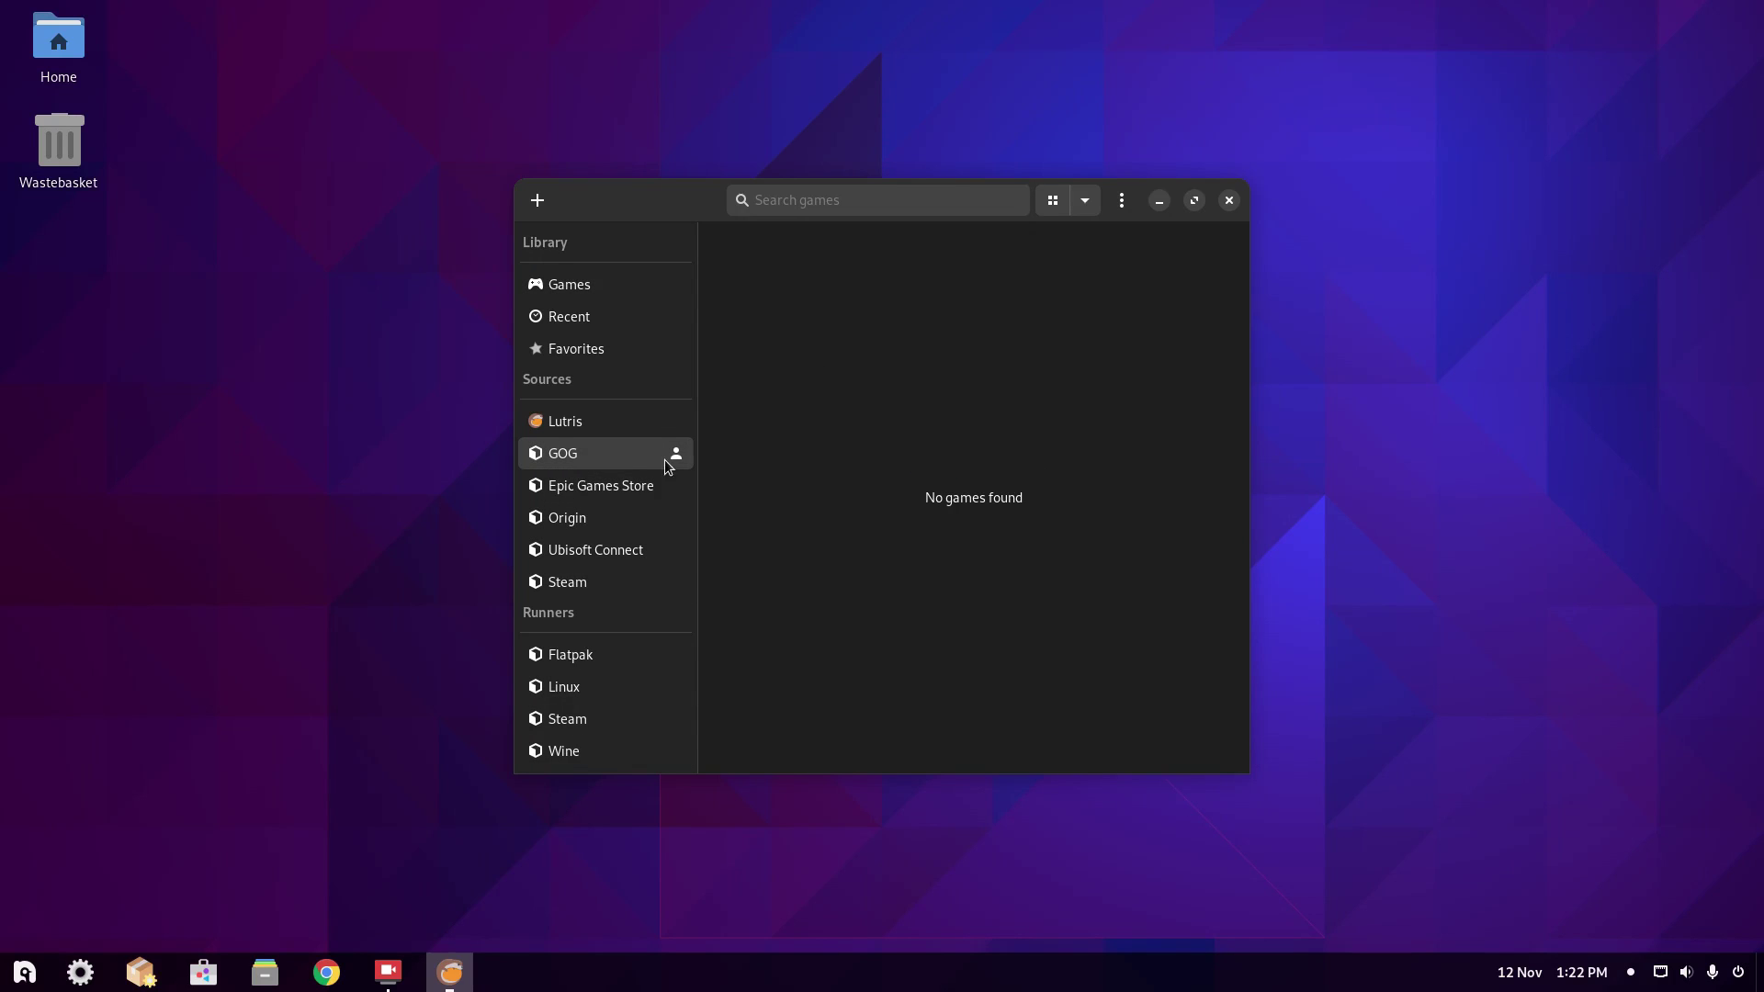
click(677, 452)
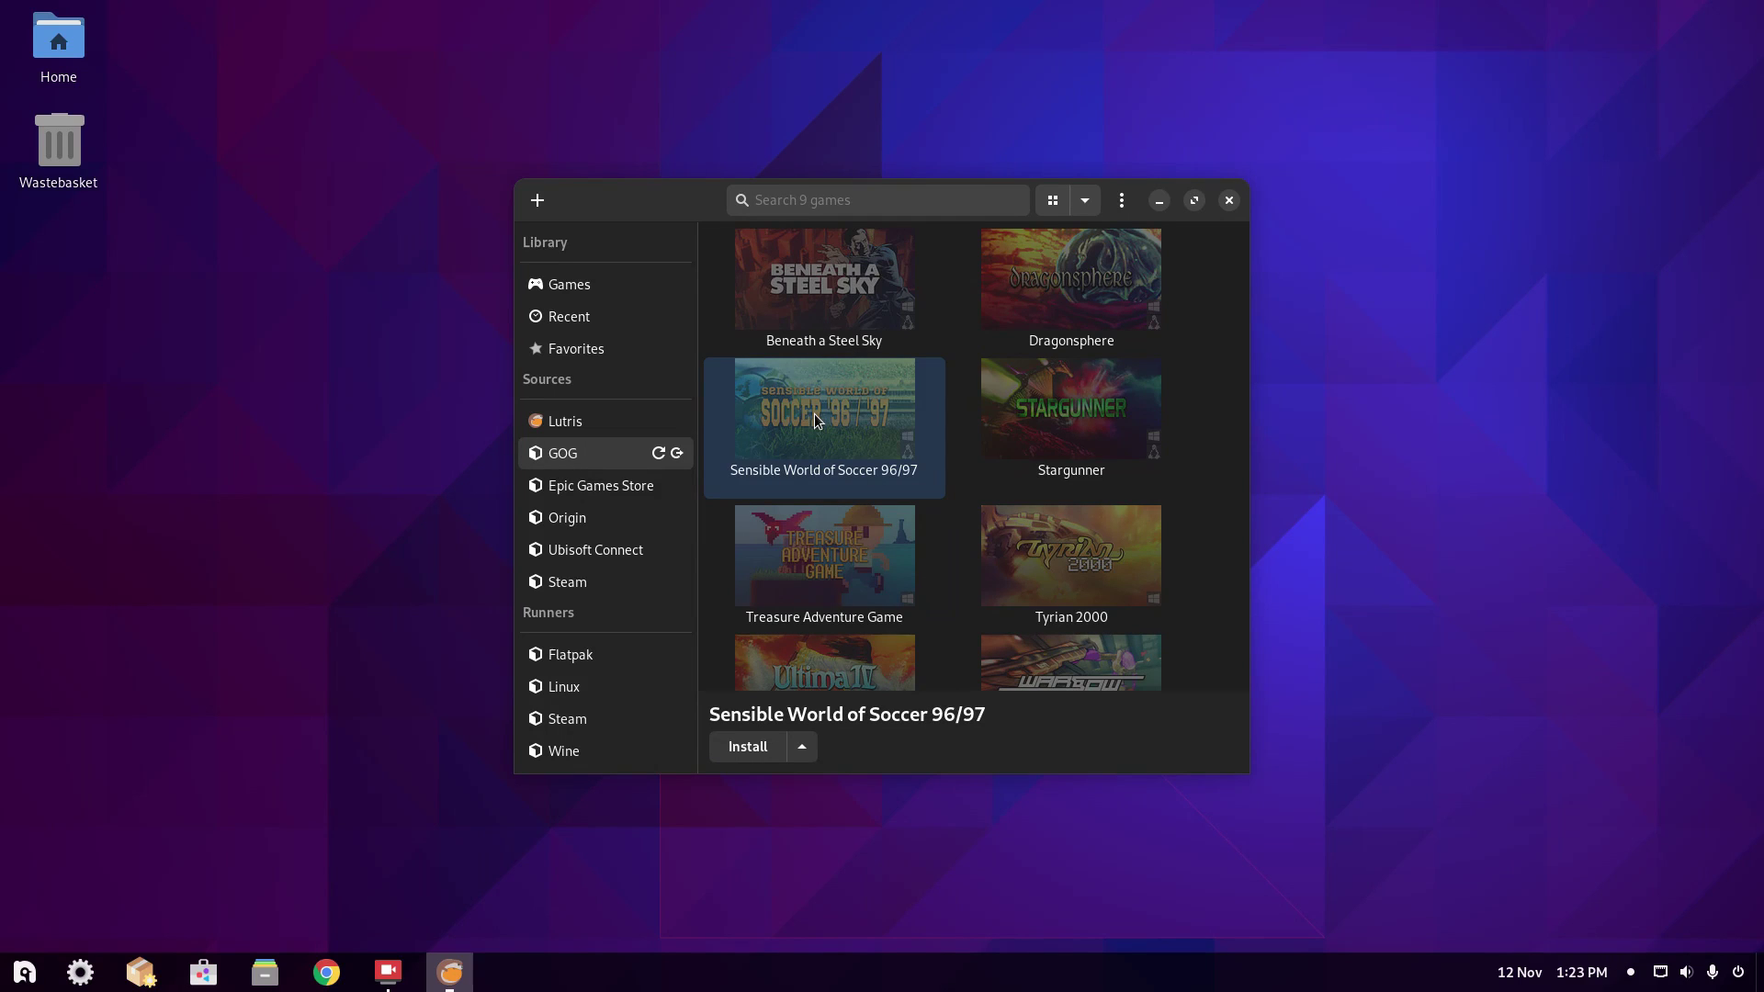
Install Sensible World of Soccer 96/97 with desktop and menu shortcuts, then launch it.
click(757, 745)
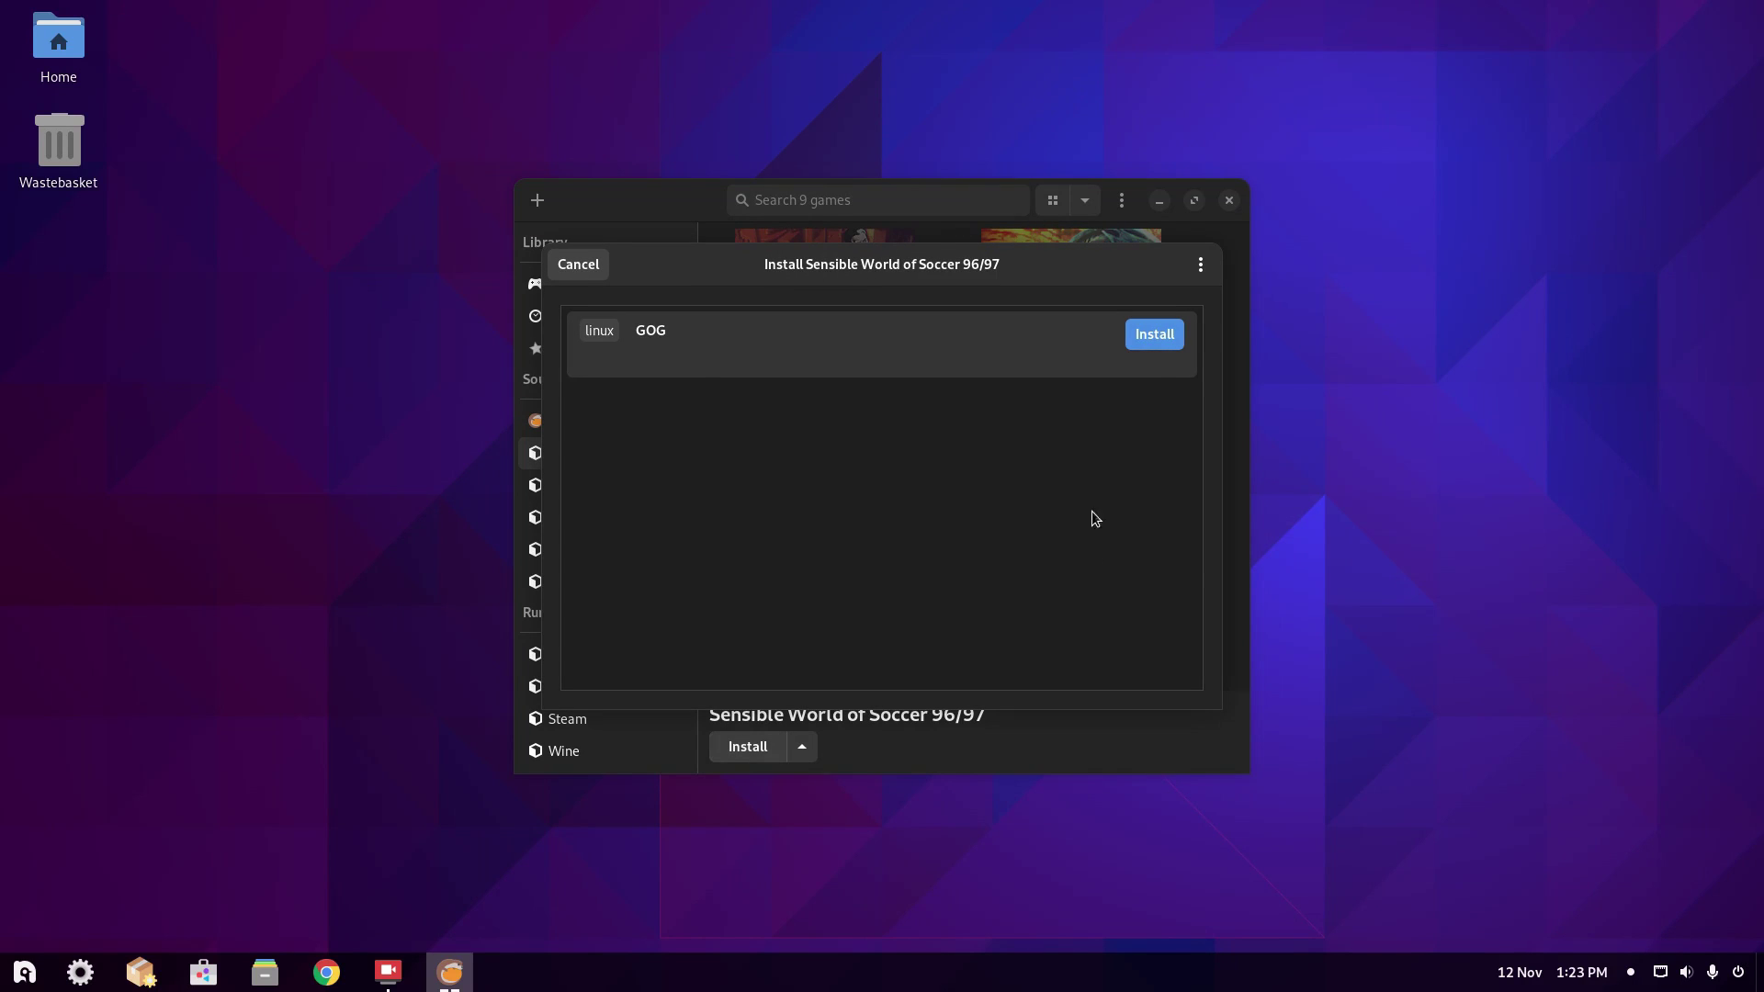
click(1160, 340)
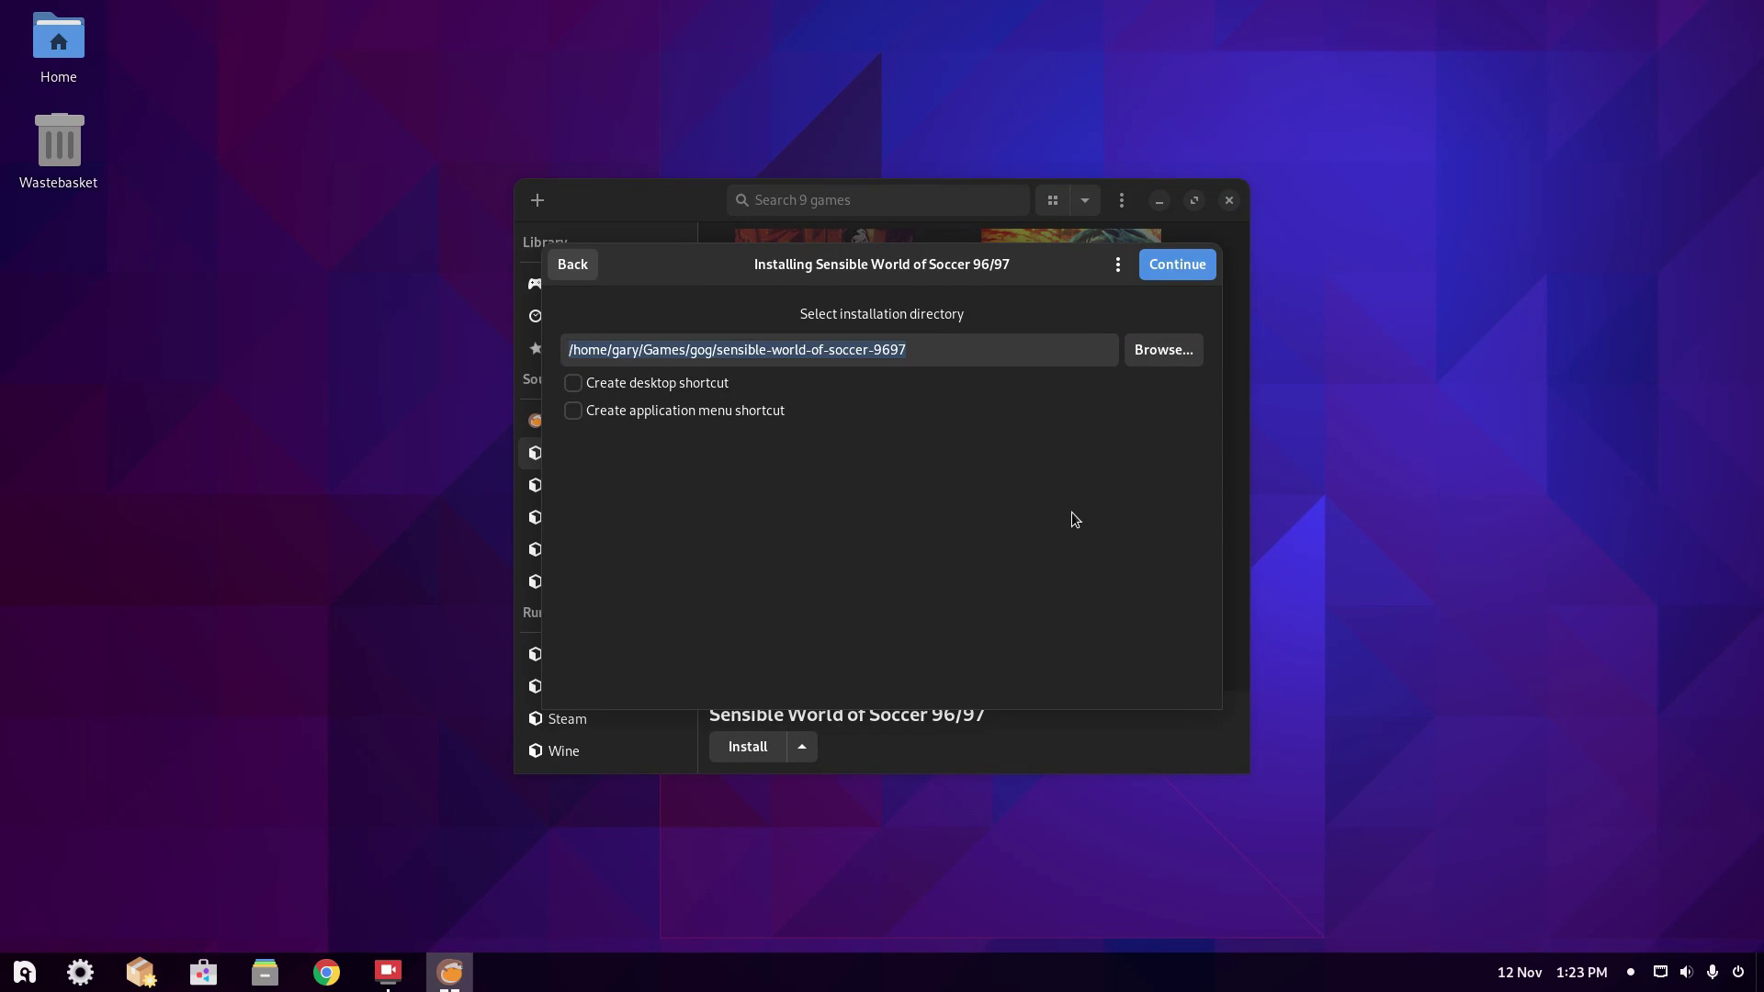
click(574, 384)
click(574, 412)
click(1177, 268)
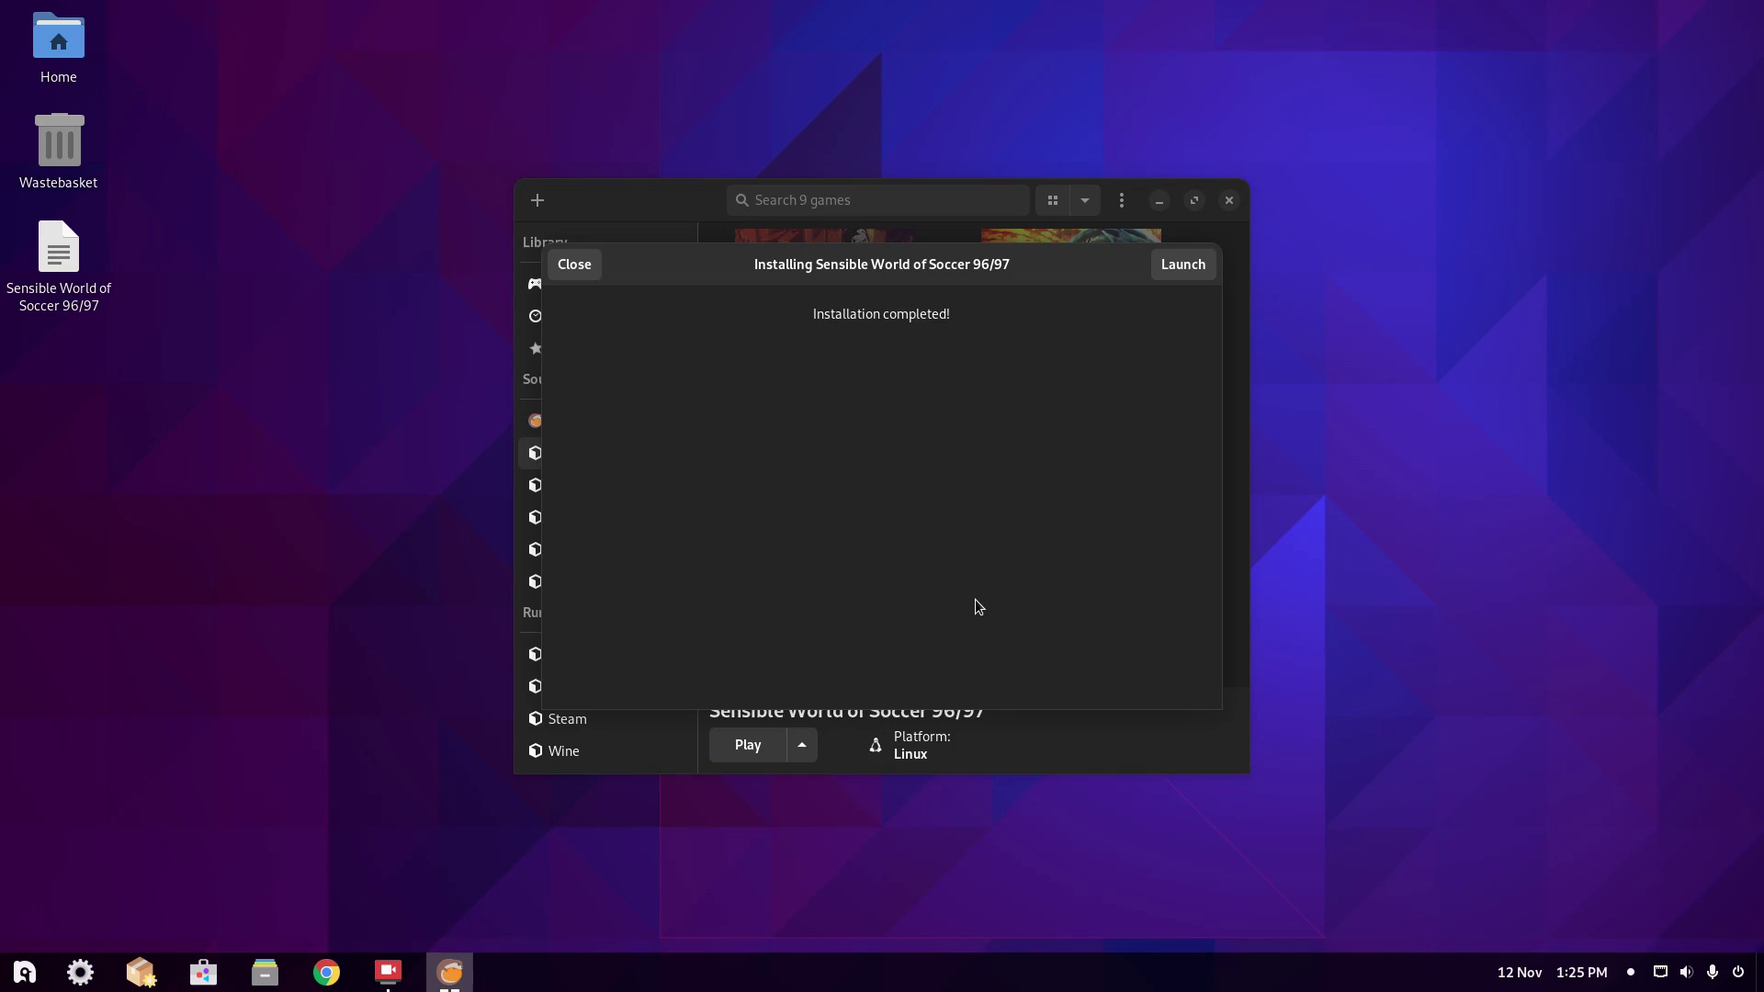
click(585, 272)
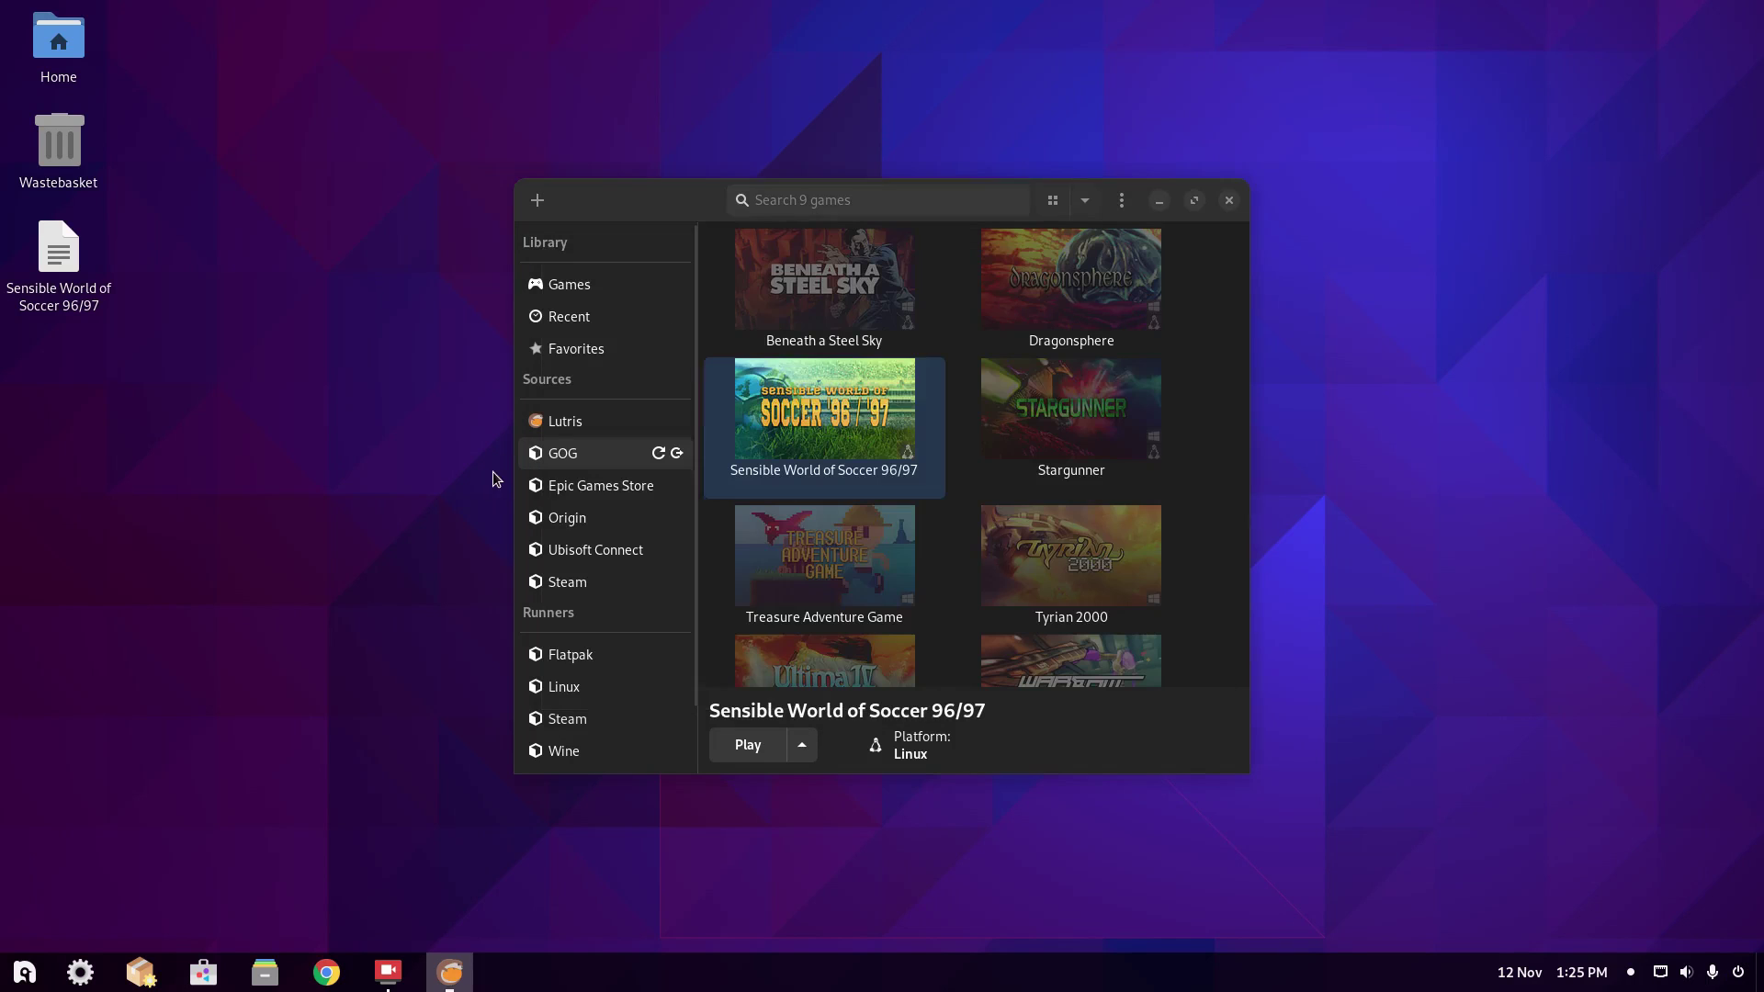
double_click(42, 264)
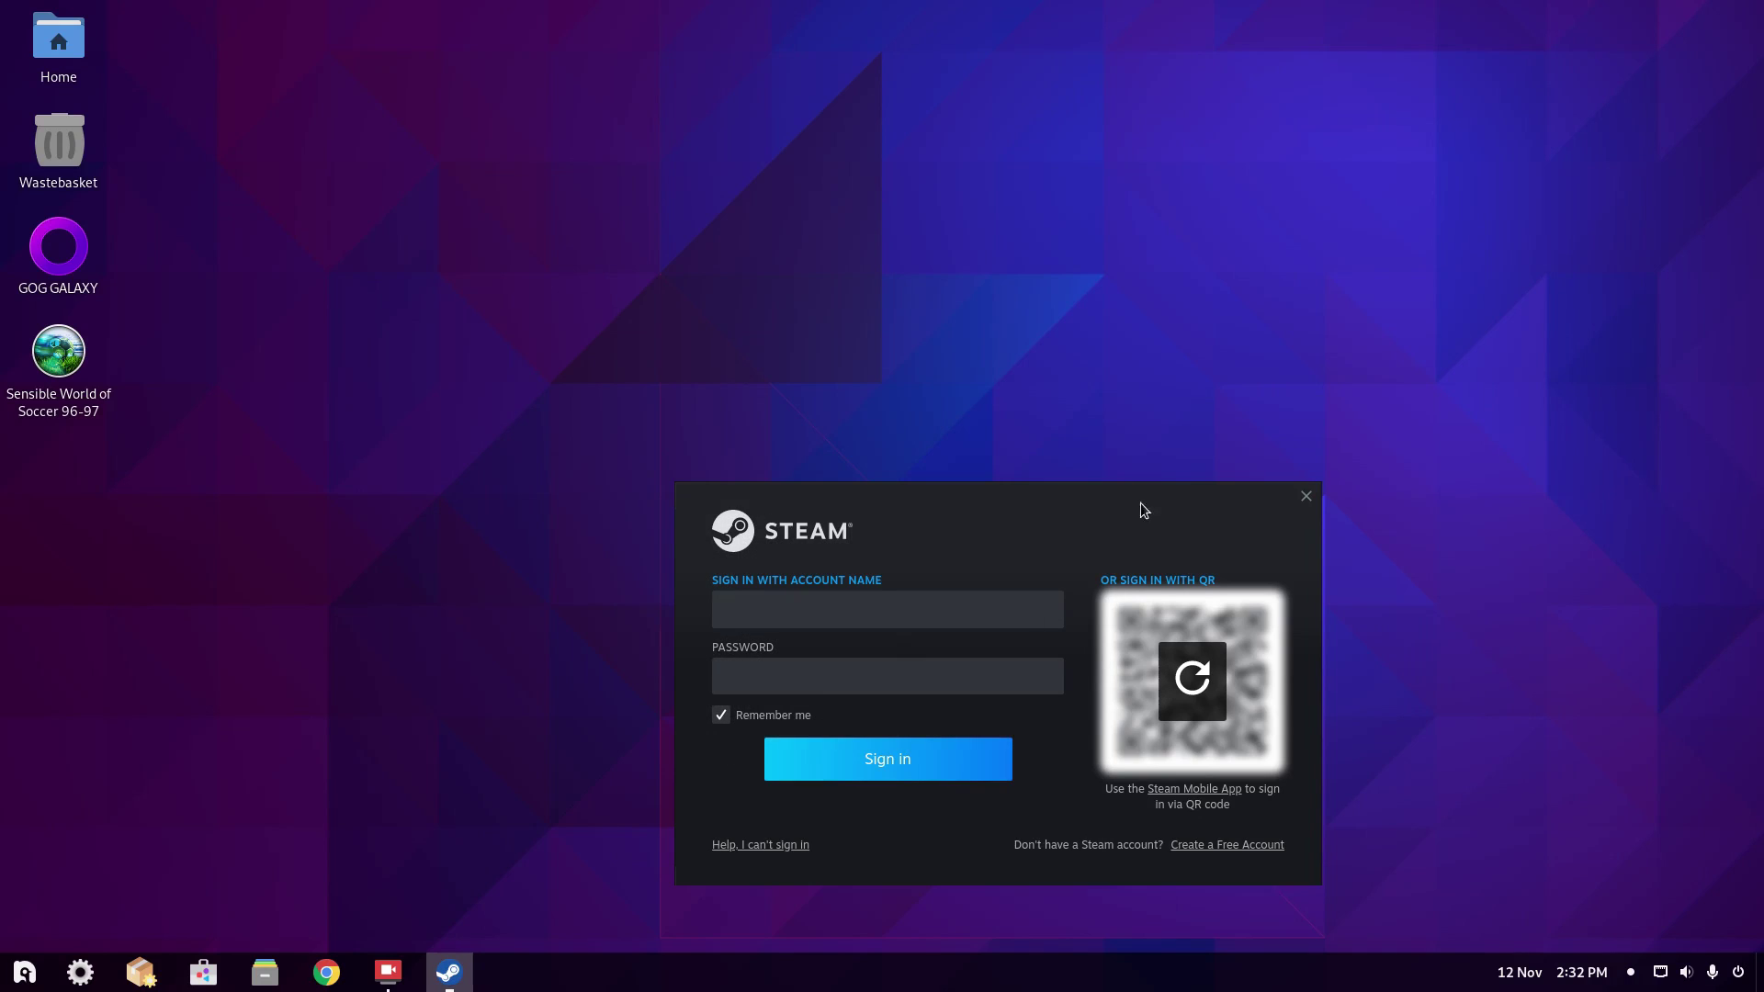
Sign in to Steam and open Grand Theft Auto: Vice City's properties.
drag(1139, 503, 989, 275)
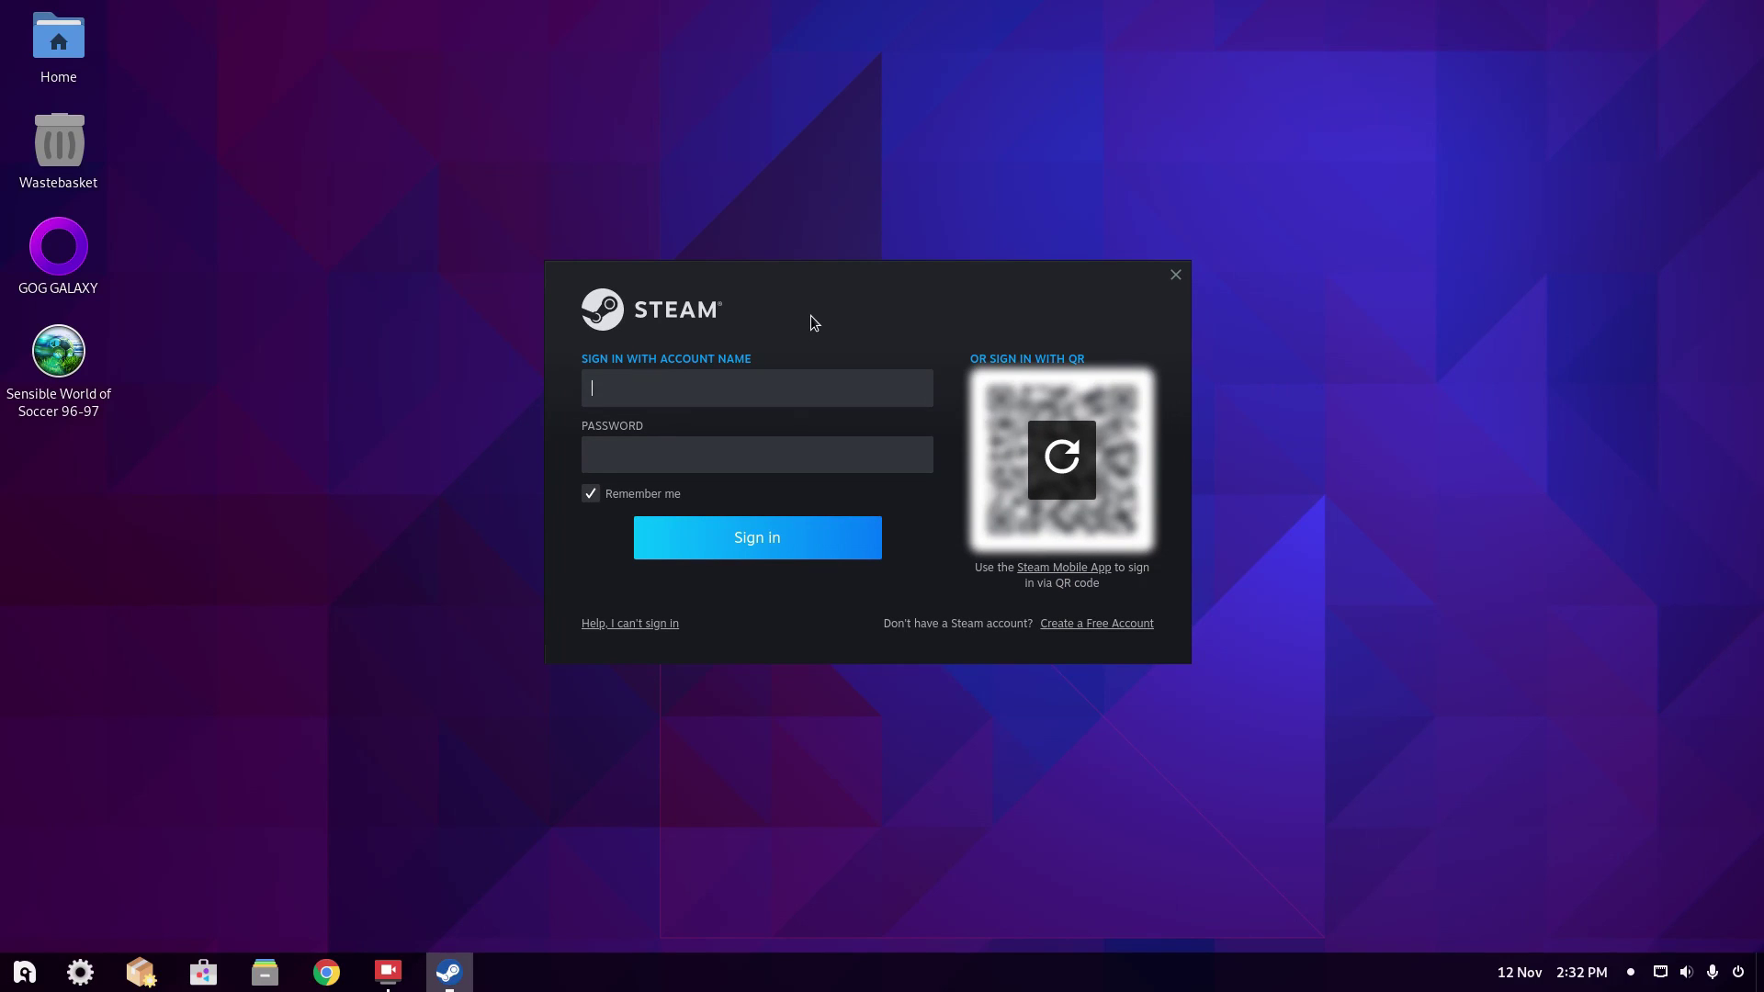
text(gary)
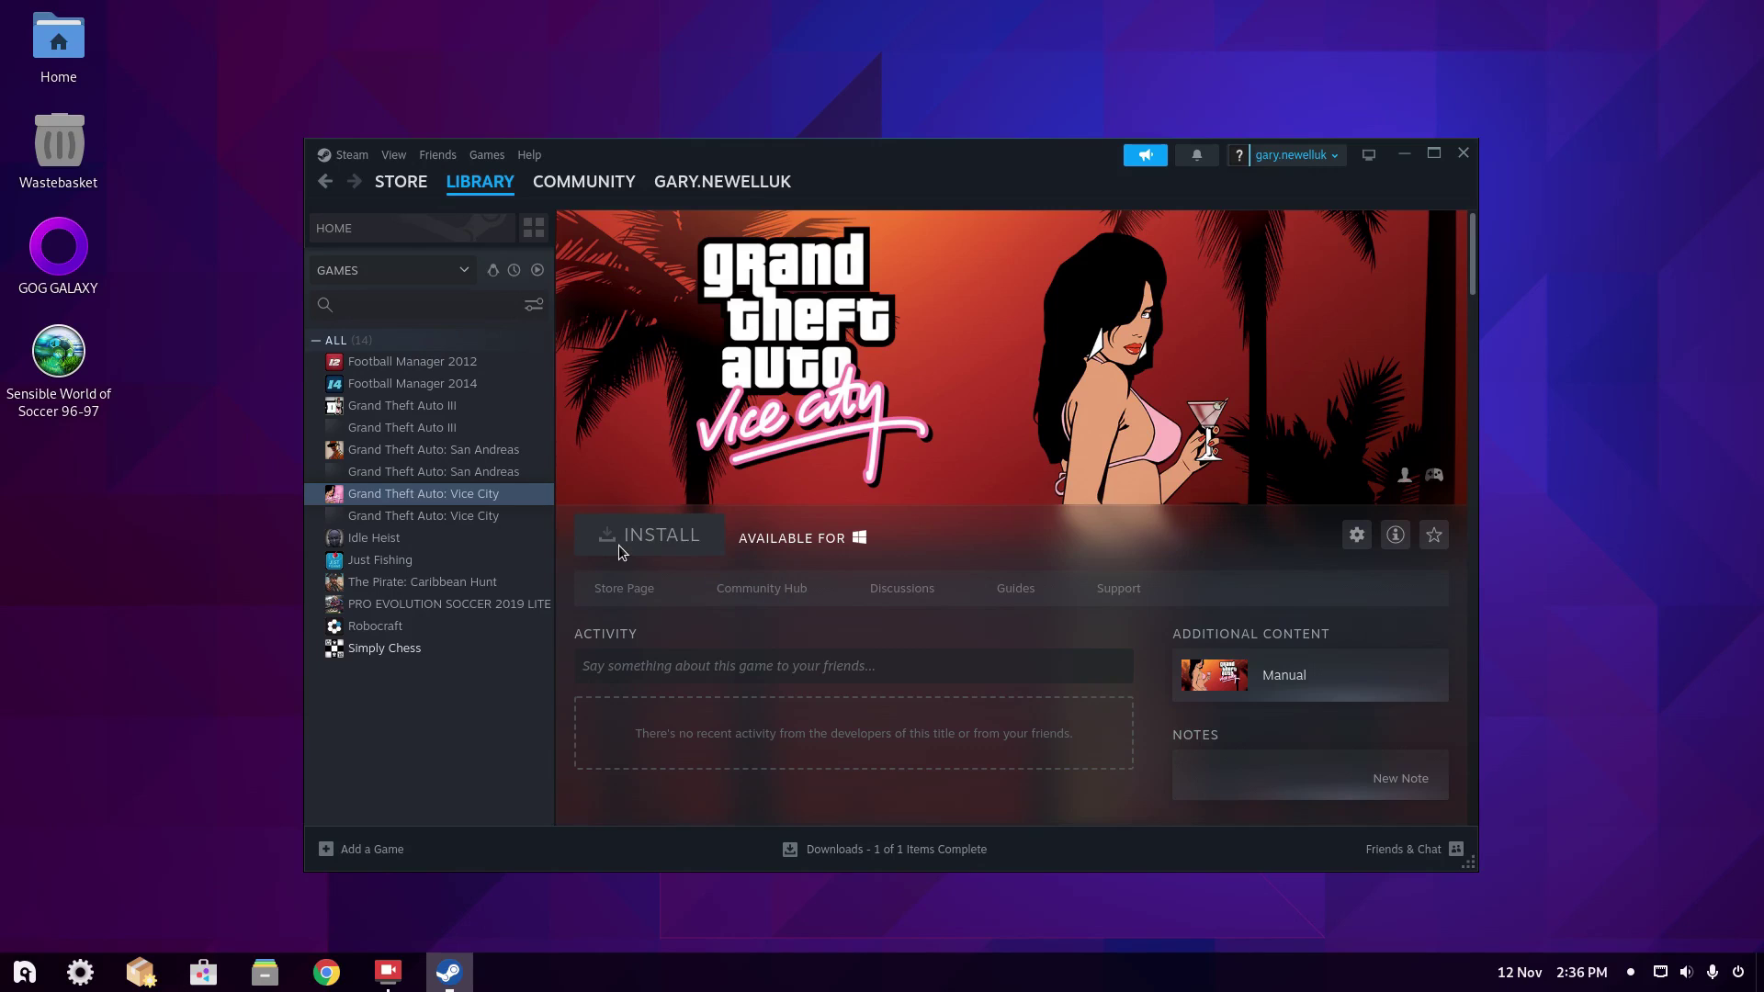
click(1357, 535)
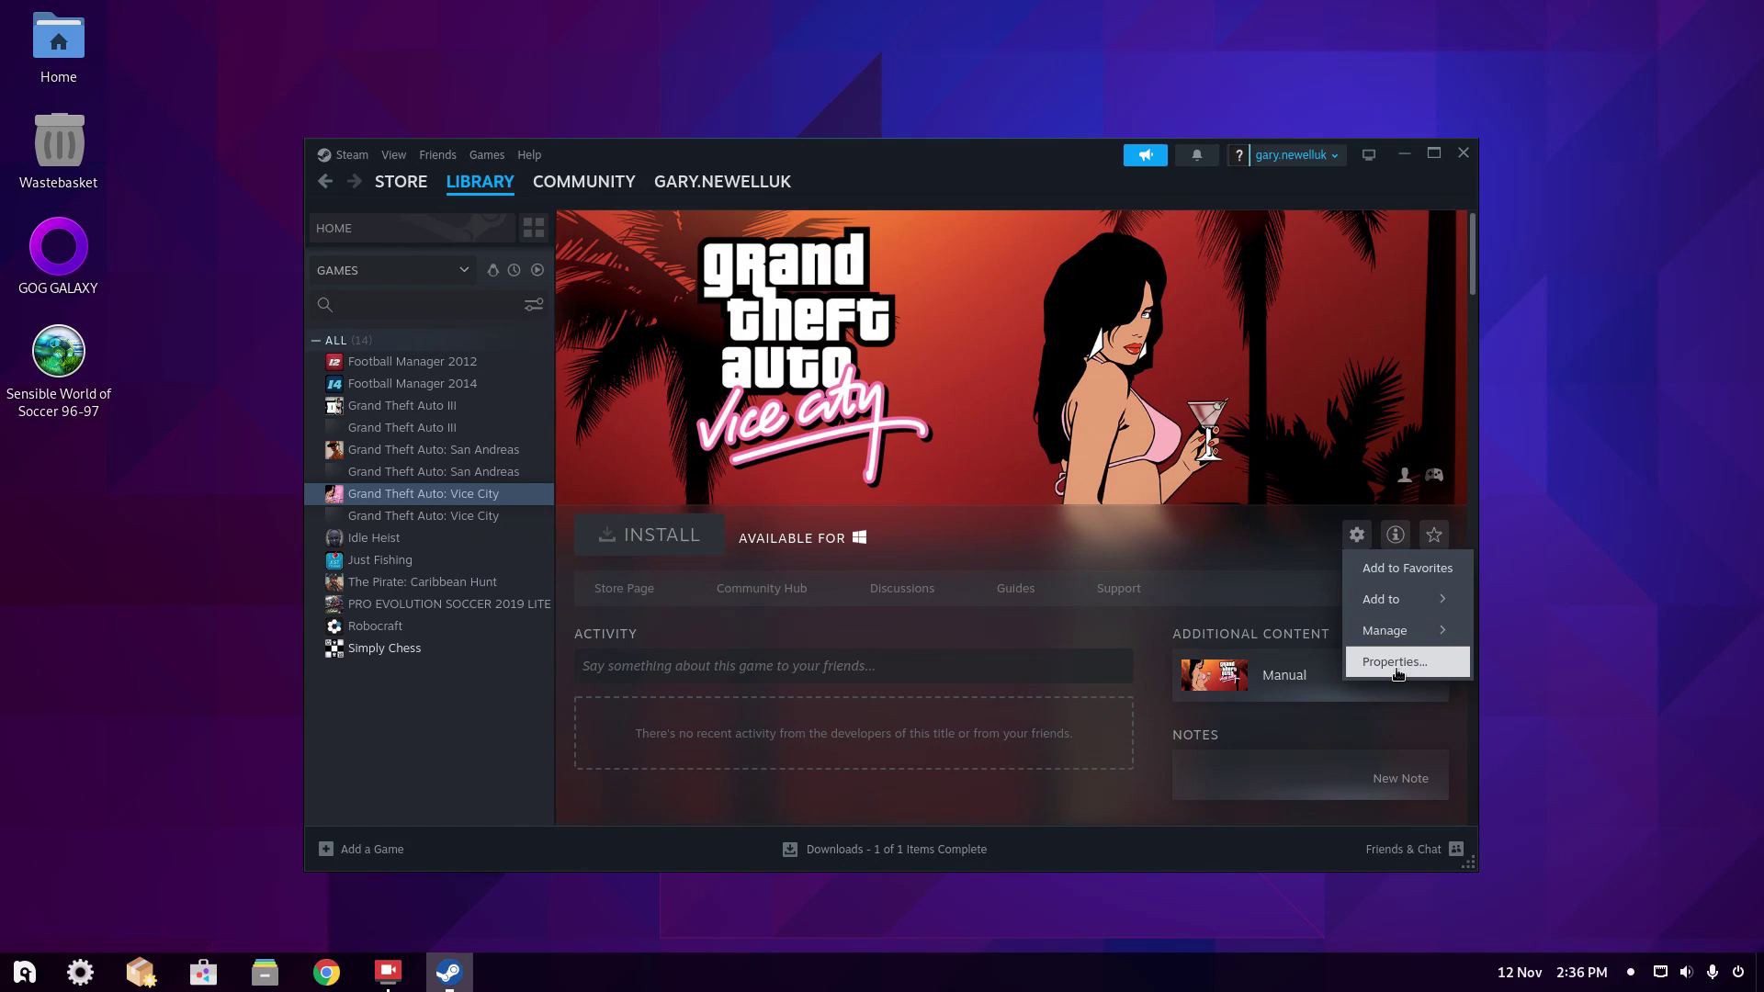
click(1396, 662)
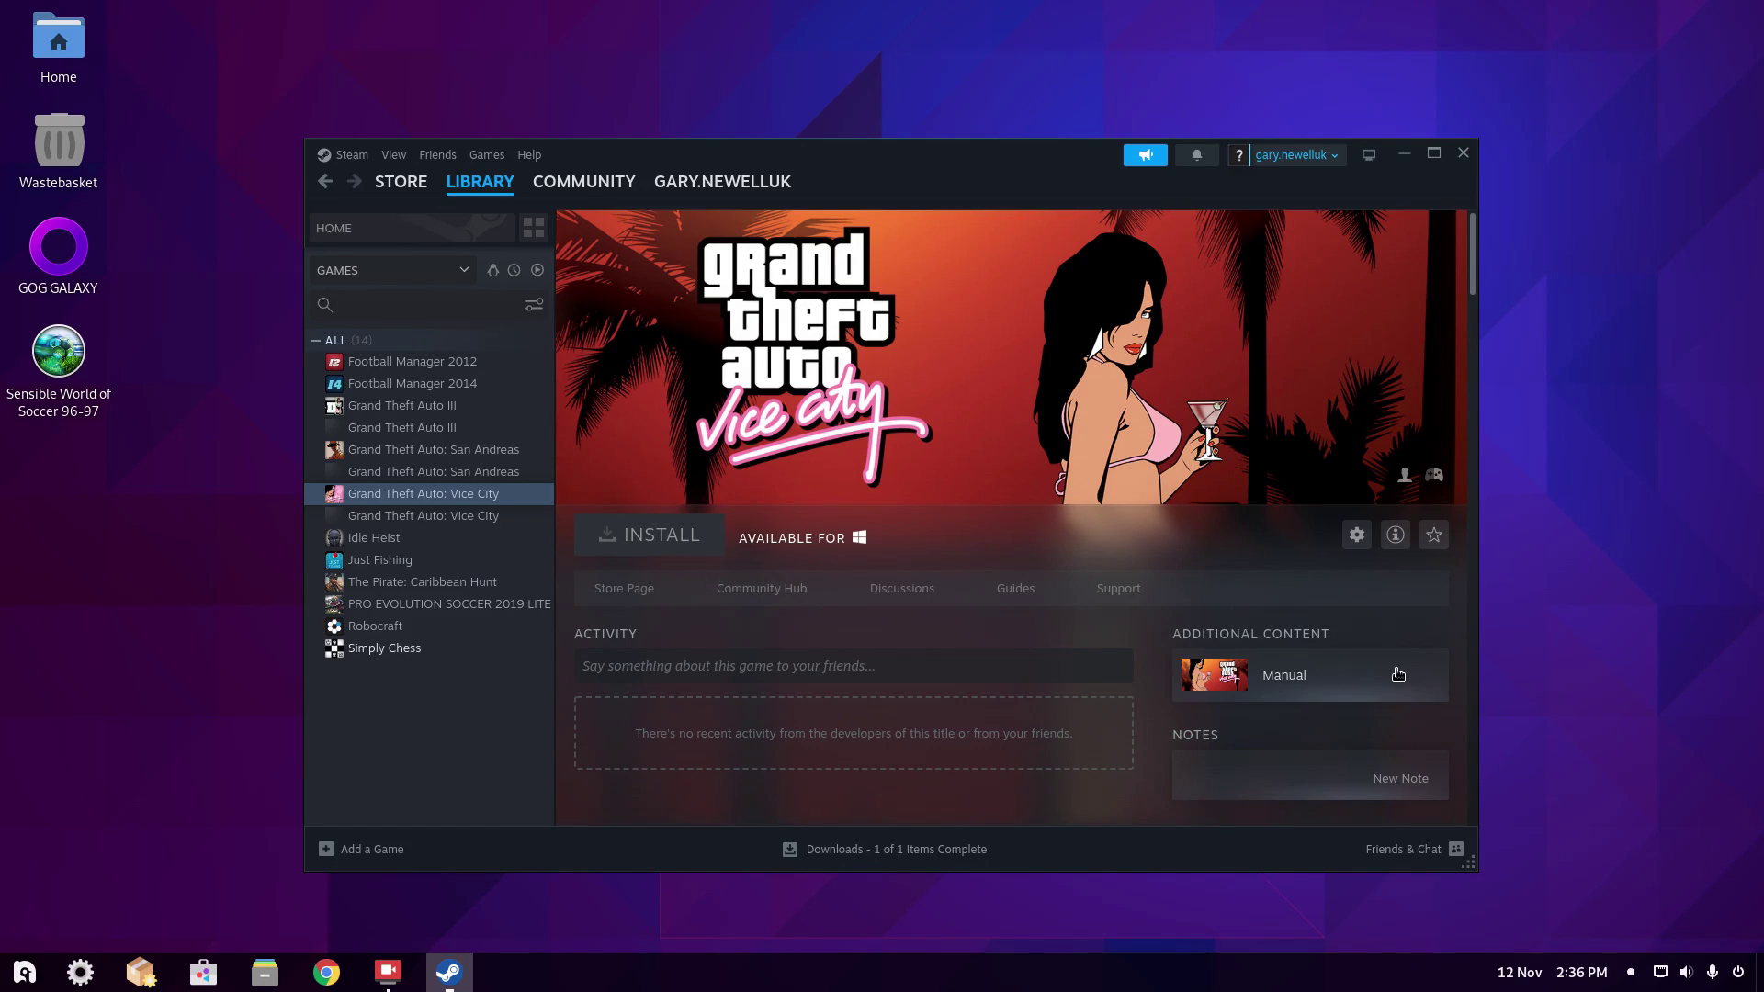
Force Proton Experimental for the game, then install it and accept its EULA.
click(589, 390)
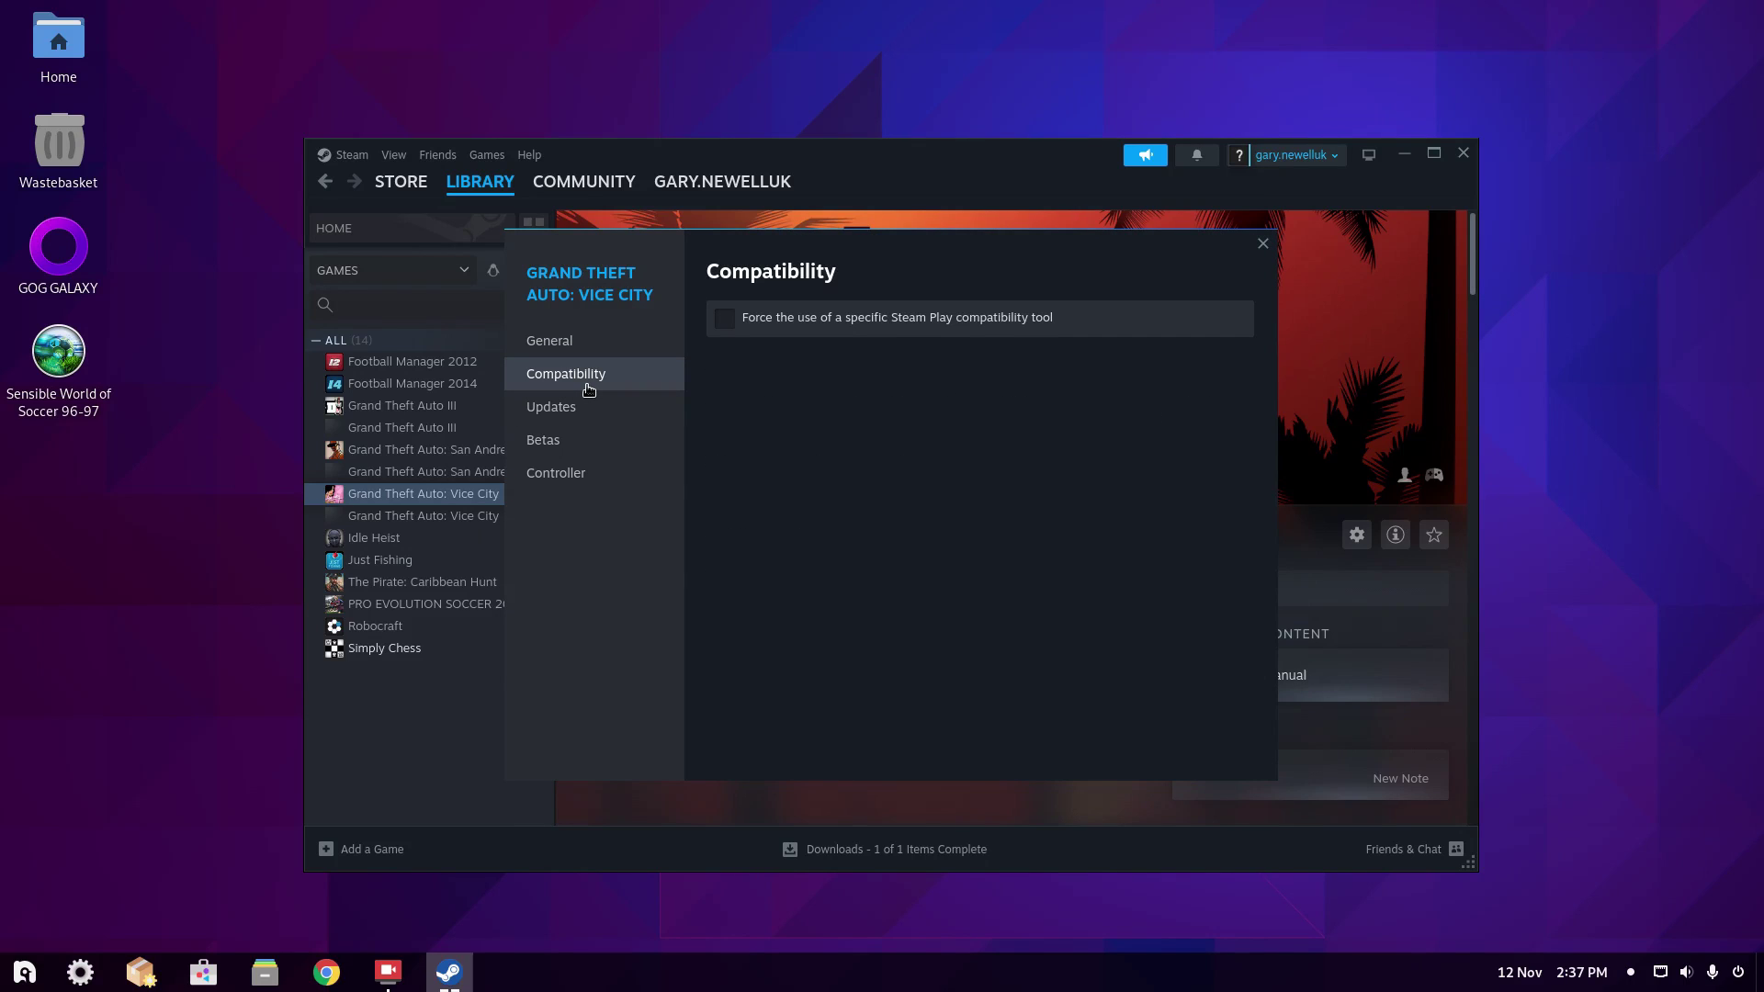
click(725, 318)
click(1232, 364)
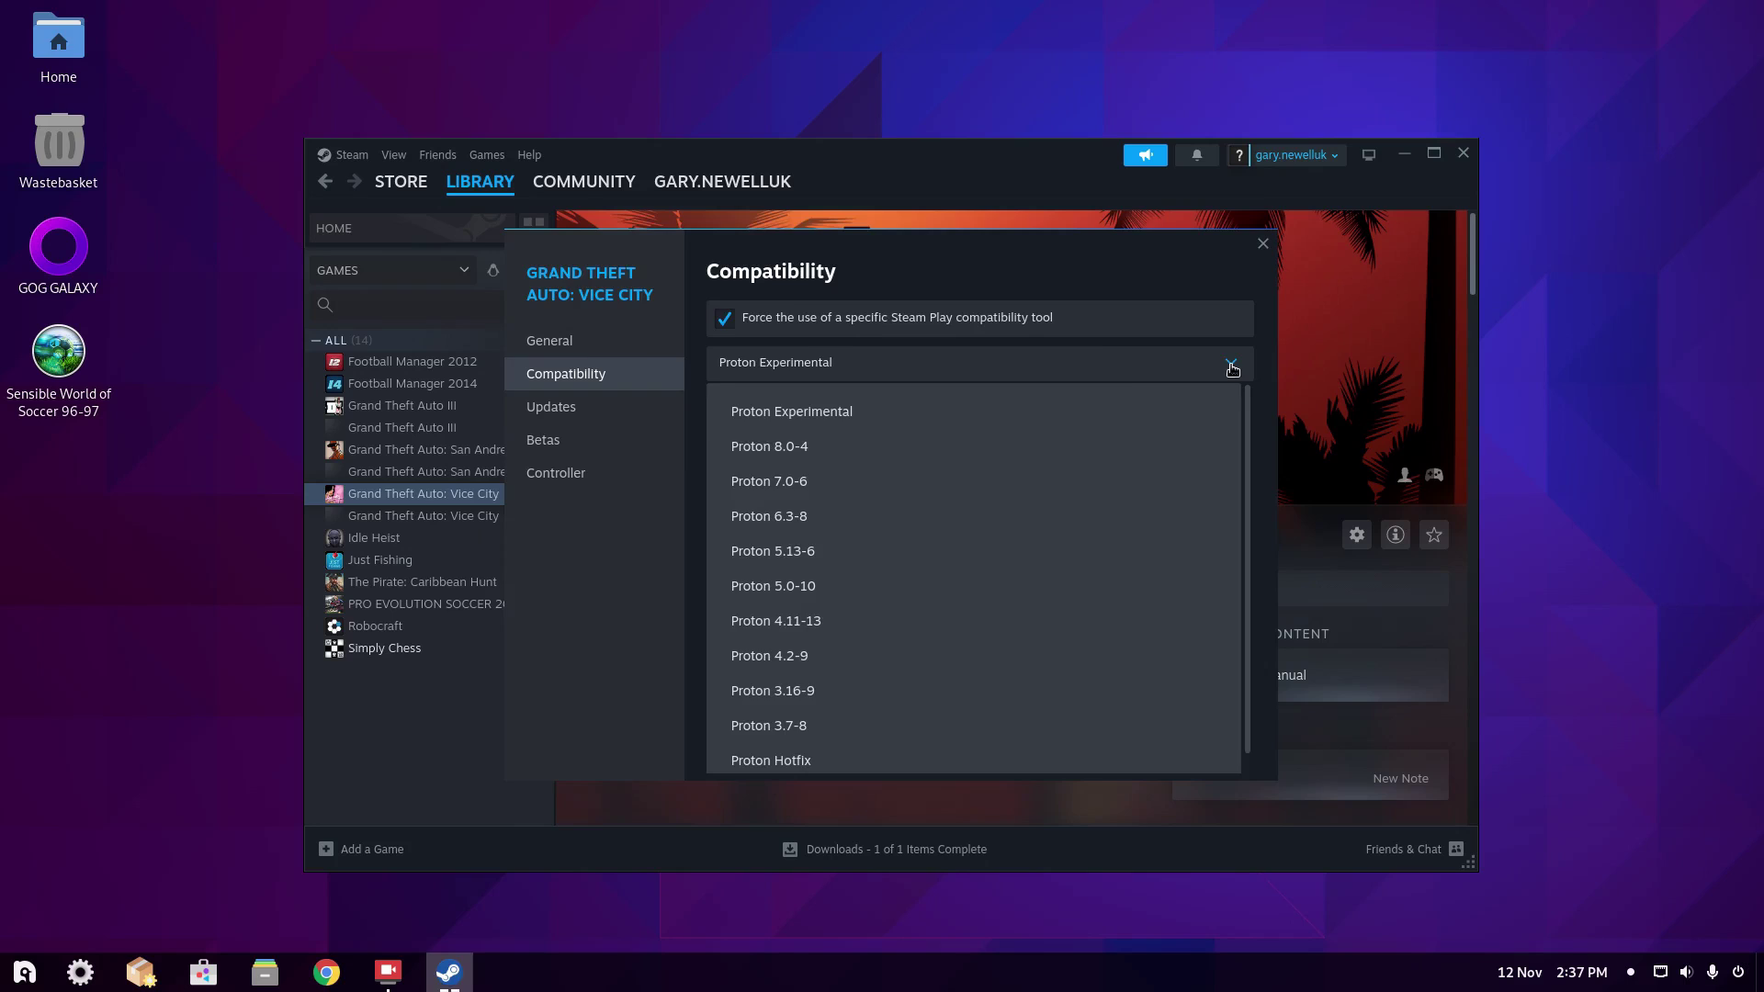
key(Escape)
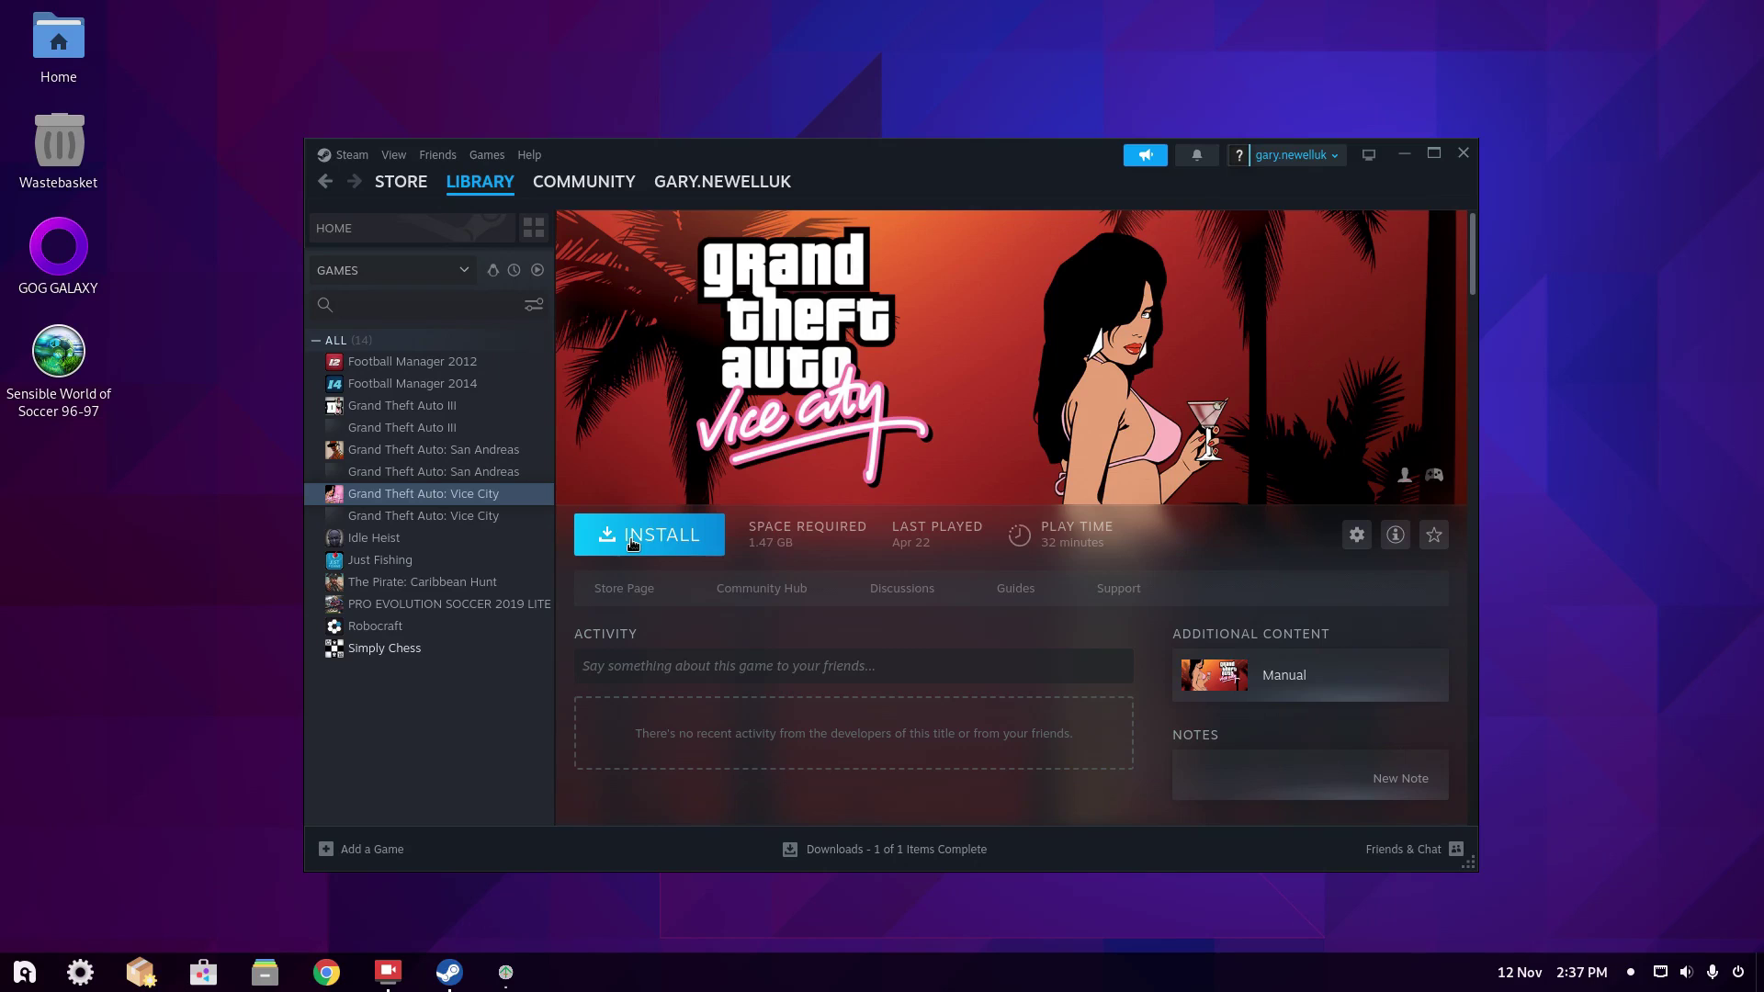
click(632, 543)
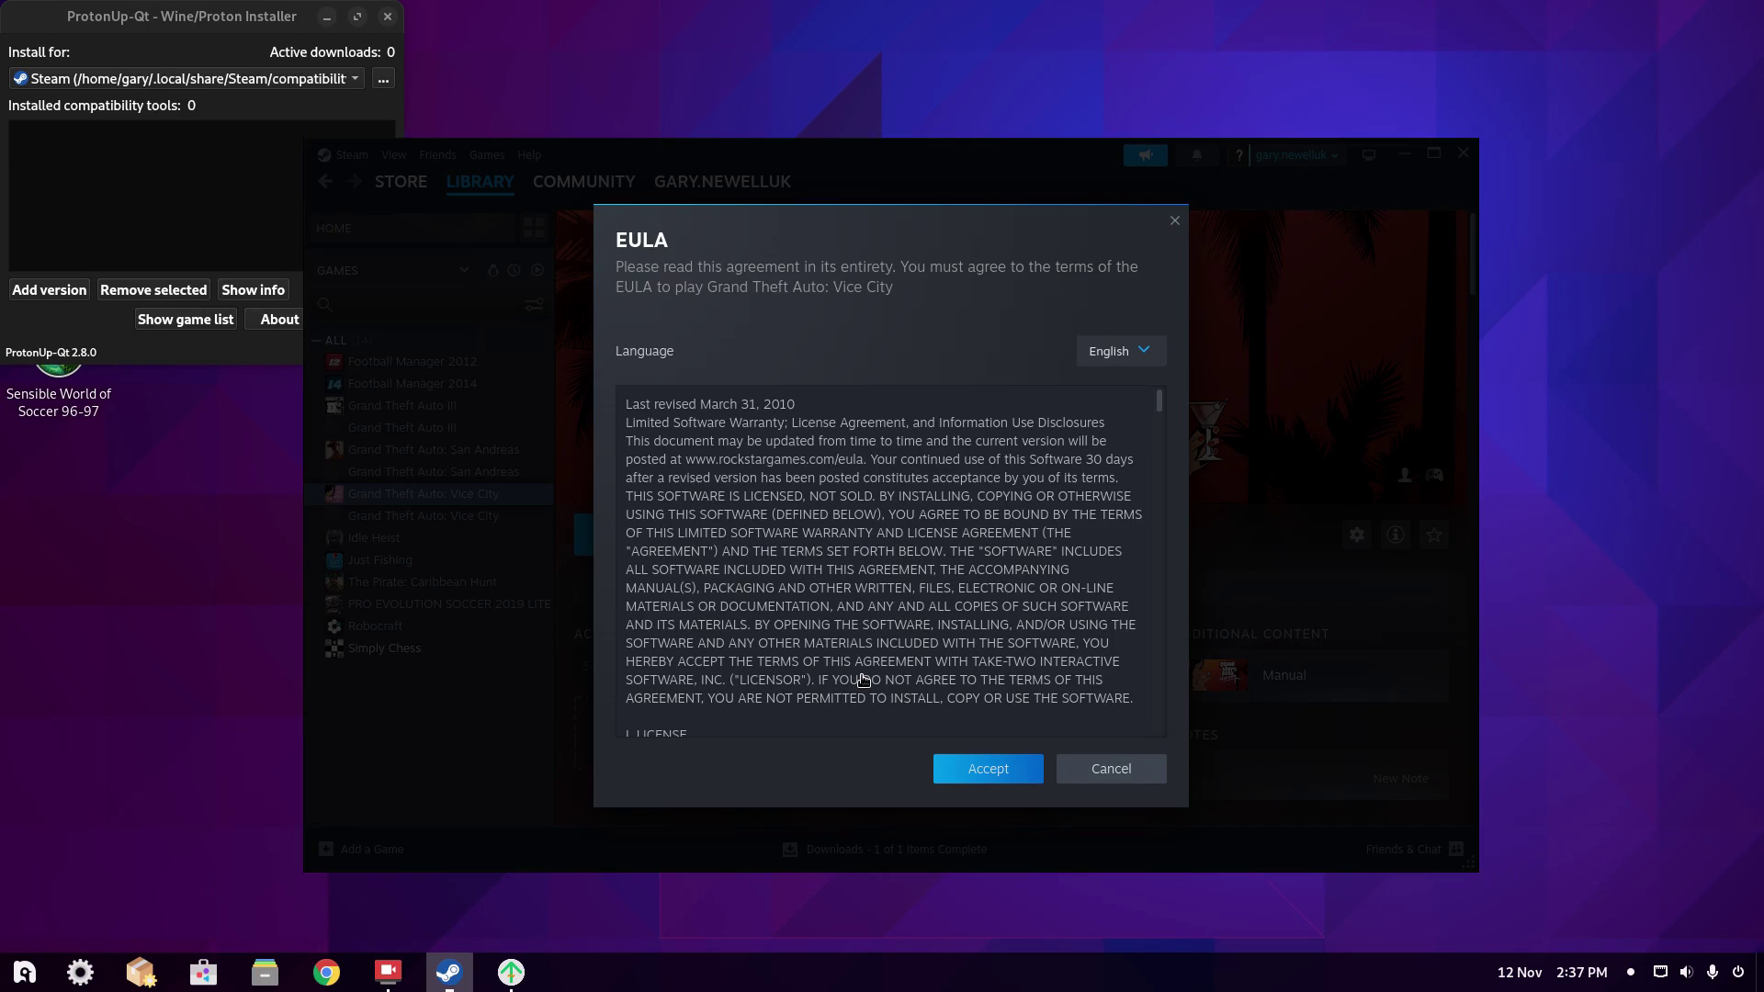
click(972, 768)
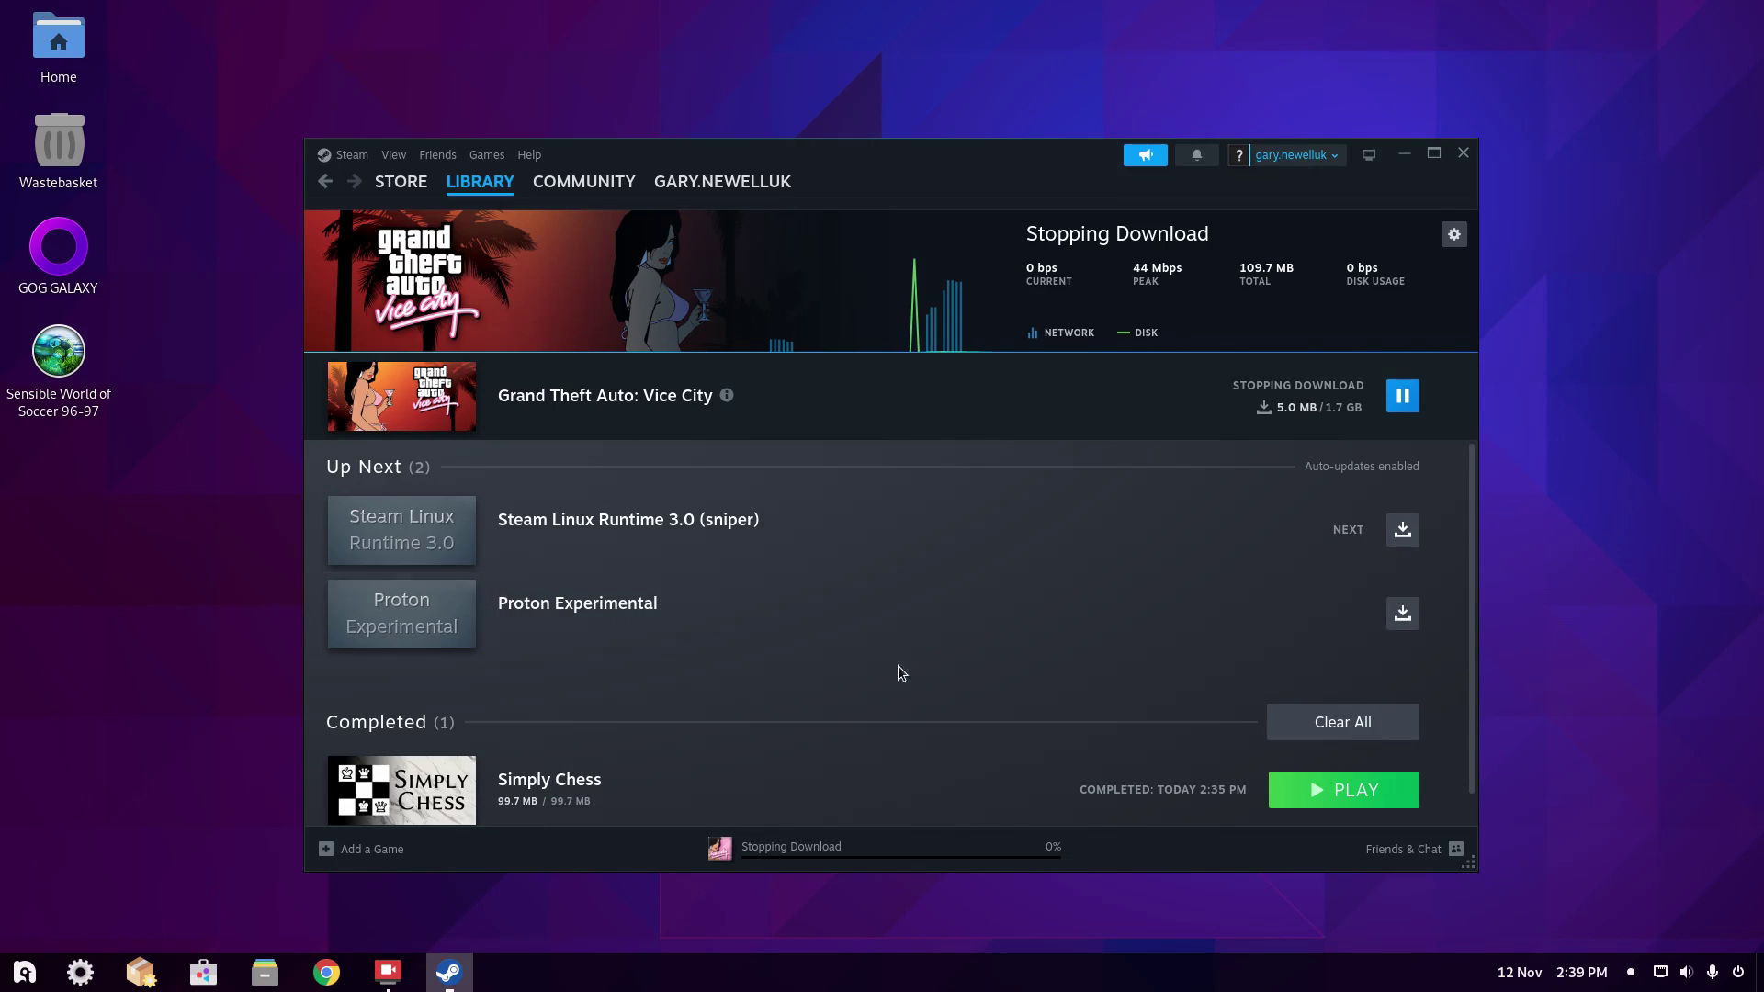
Launch Simply Chess, play f2-f4 in a Level 1 game versus computer, then quit.
key(super)
text(che)
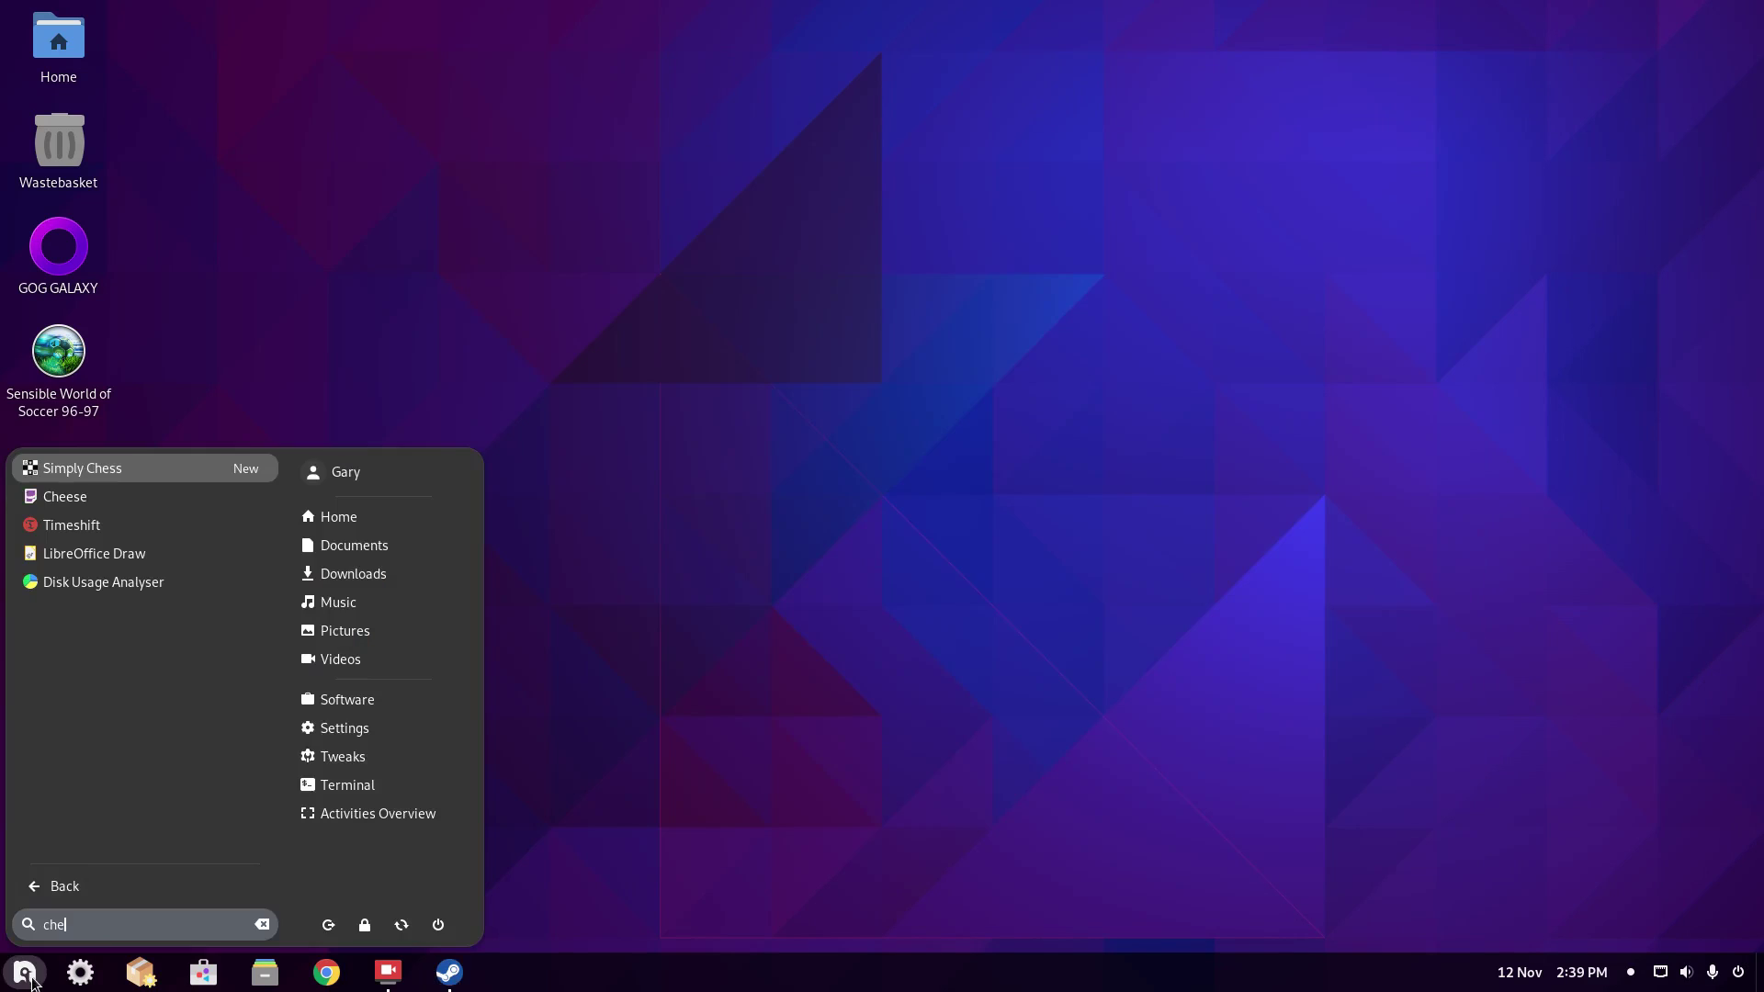
click(99, 472)
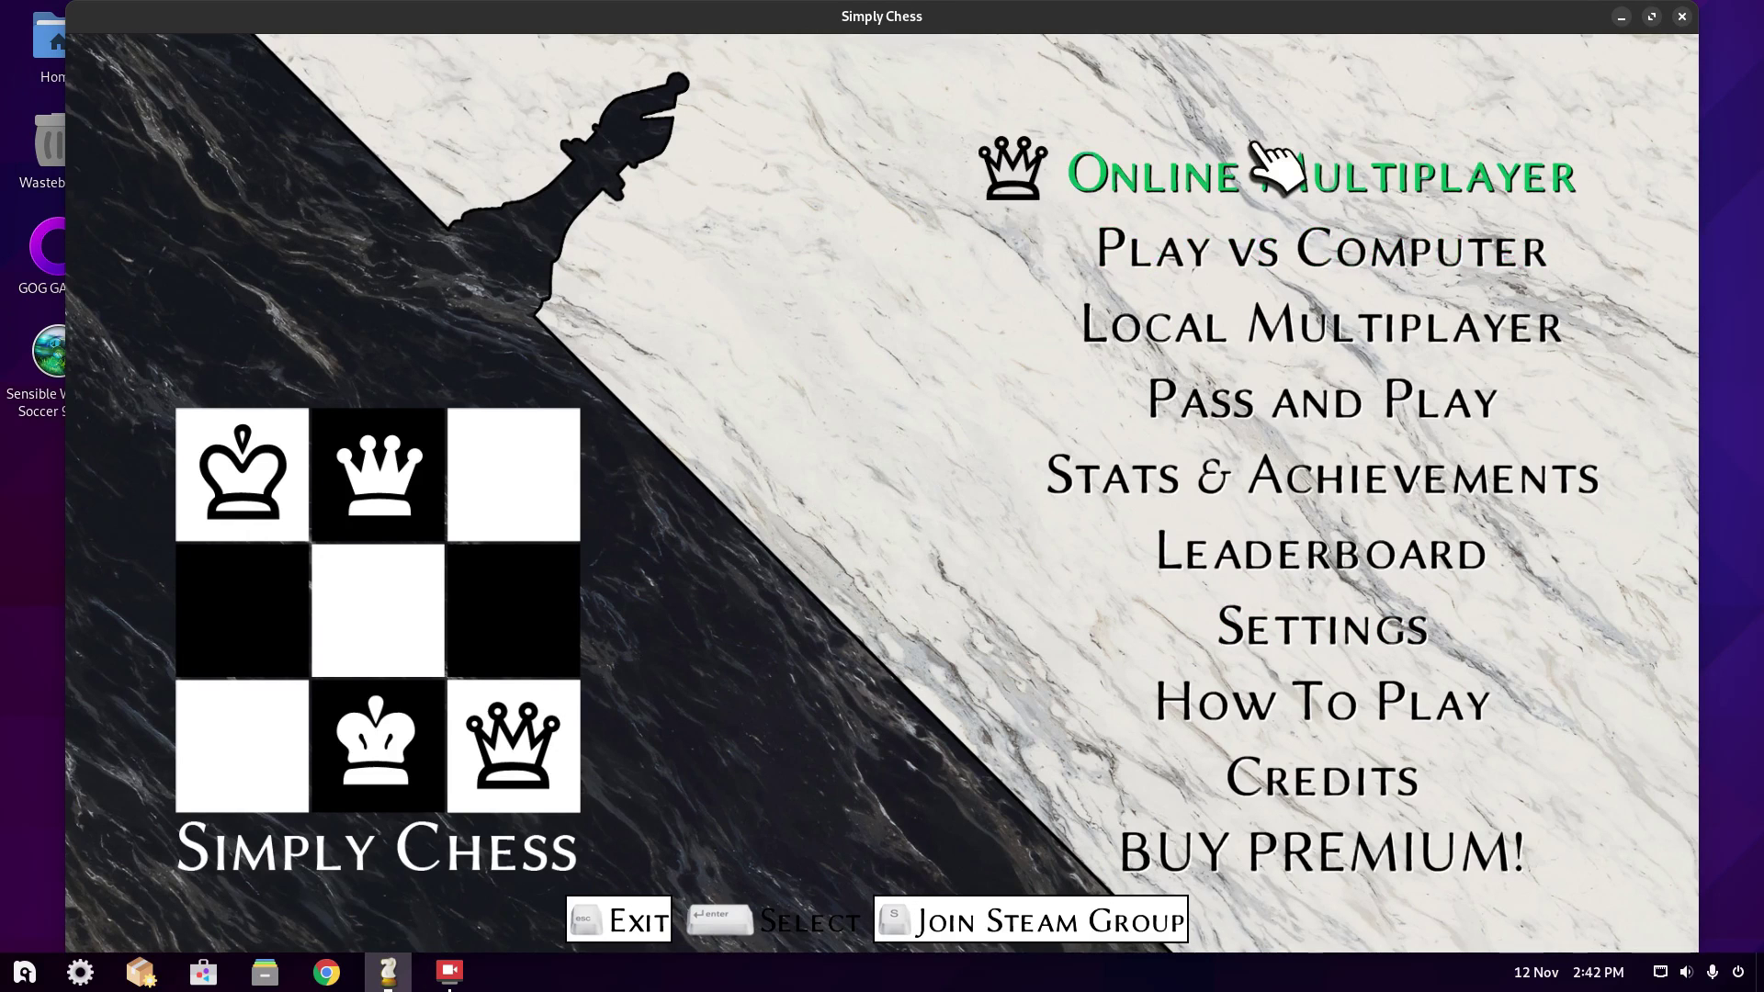
click(1273, 267)
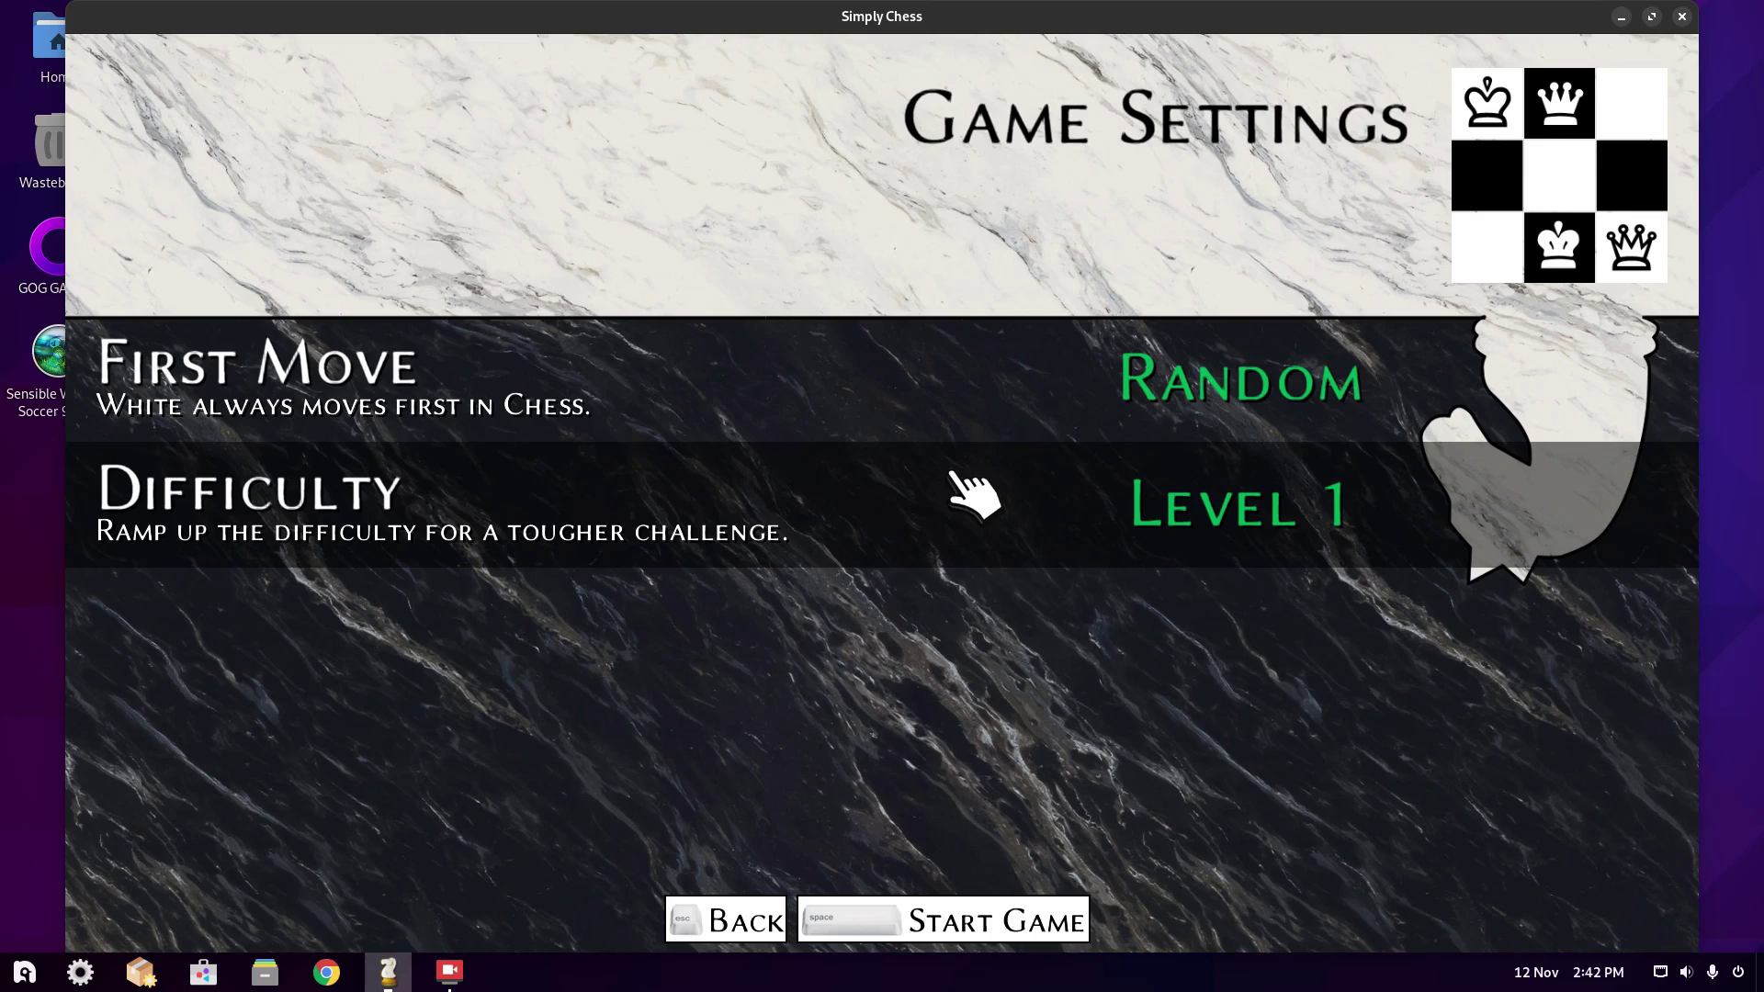
click(992, 922)
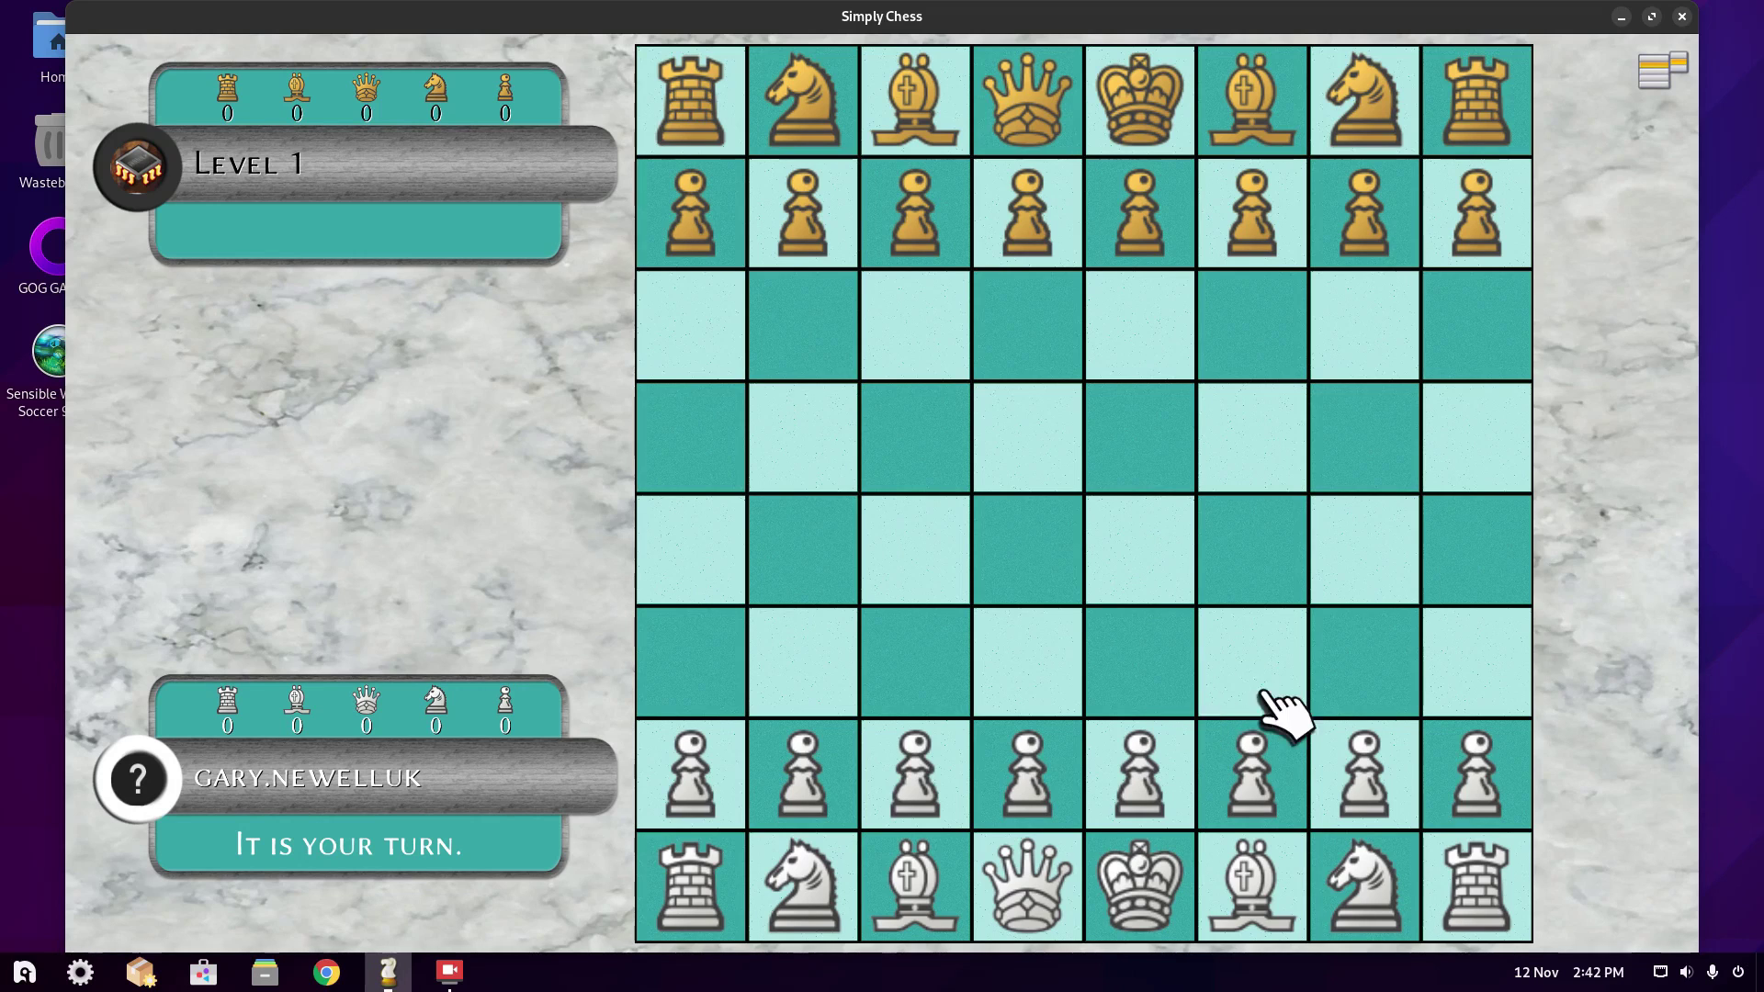
click(1258, 781)
click(1252, 562)
click(1681, 16)
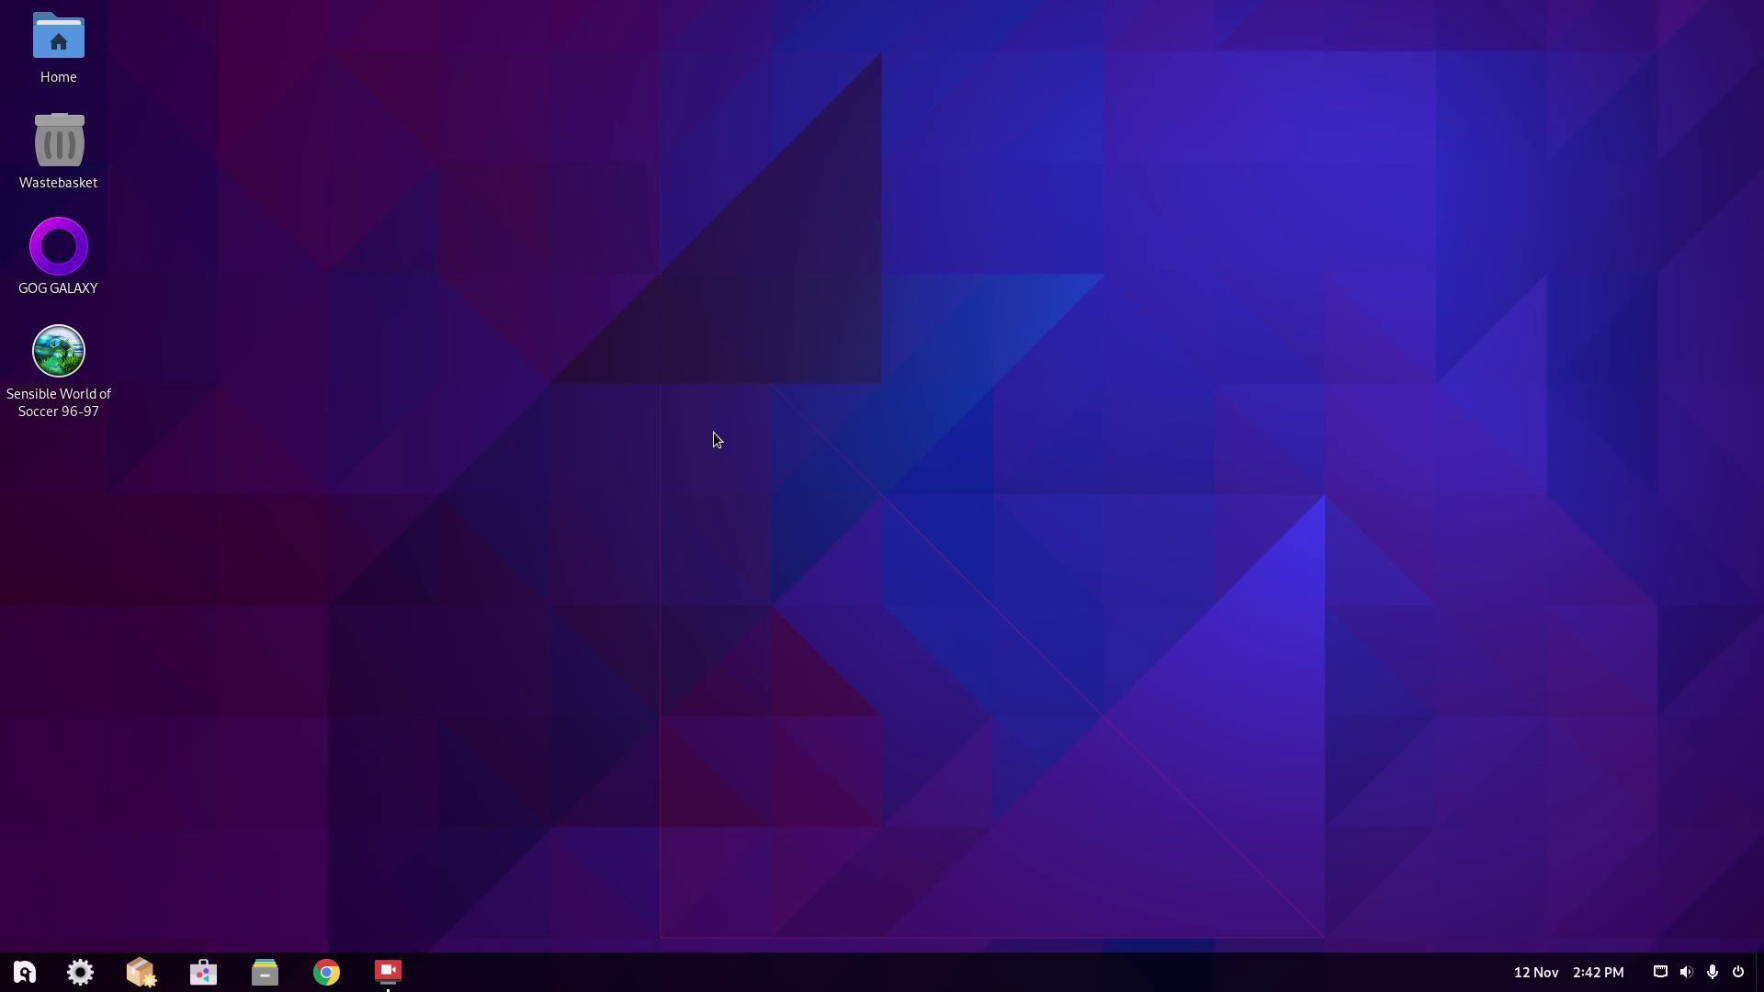
Add the forest photo from Pictures/wallpapers as the desktop background and quit Settings.
right_click(607, 248)
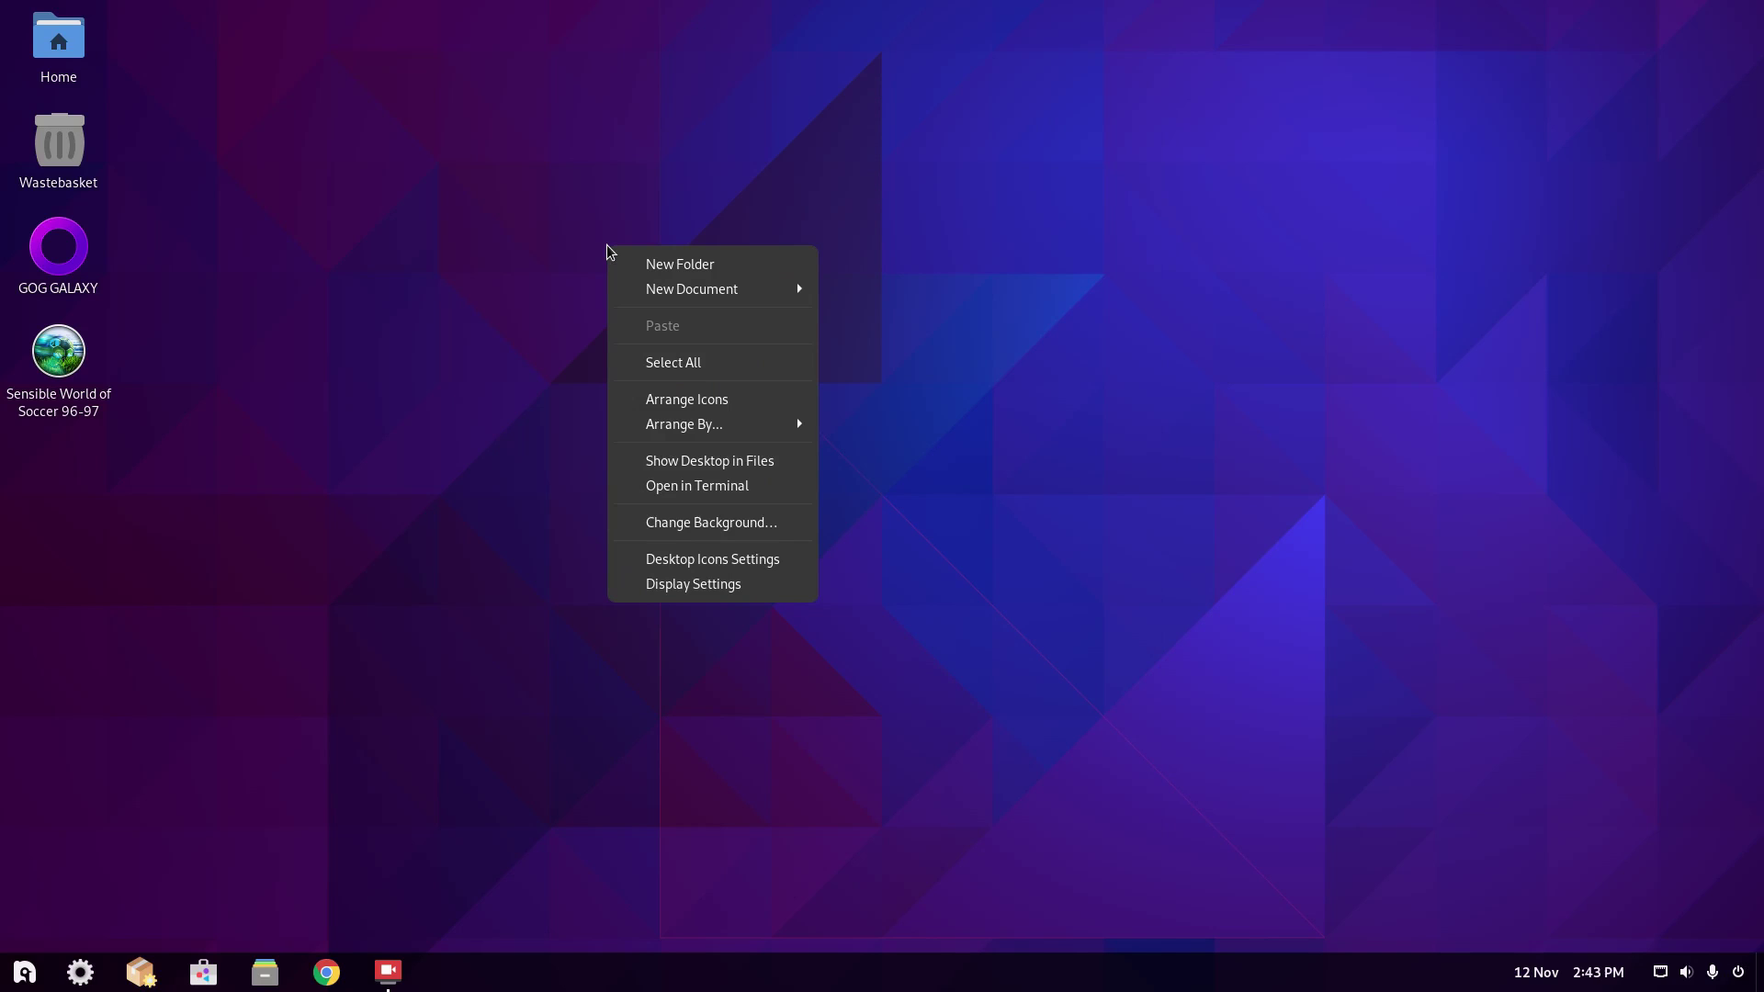
click(765, 523)
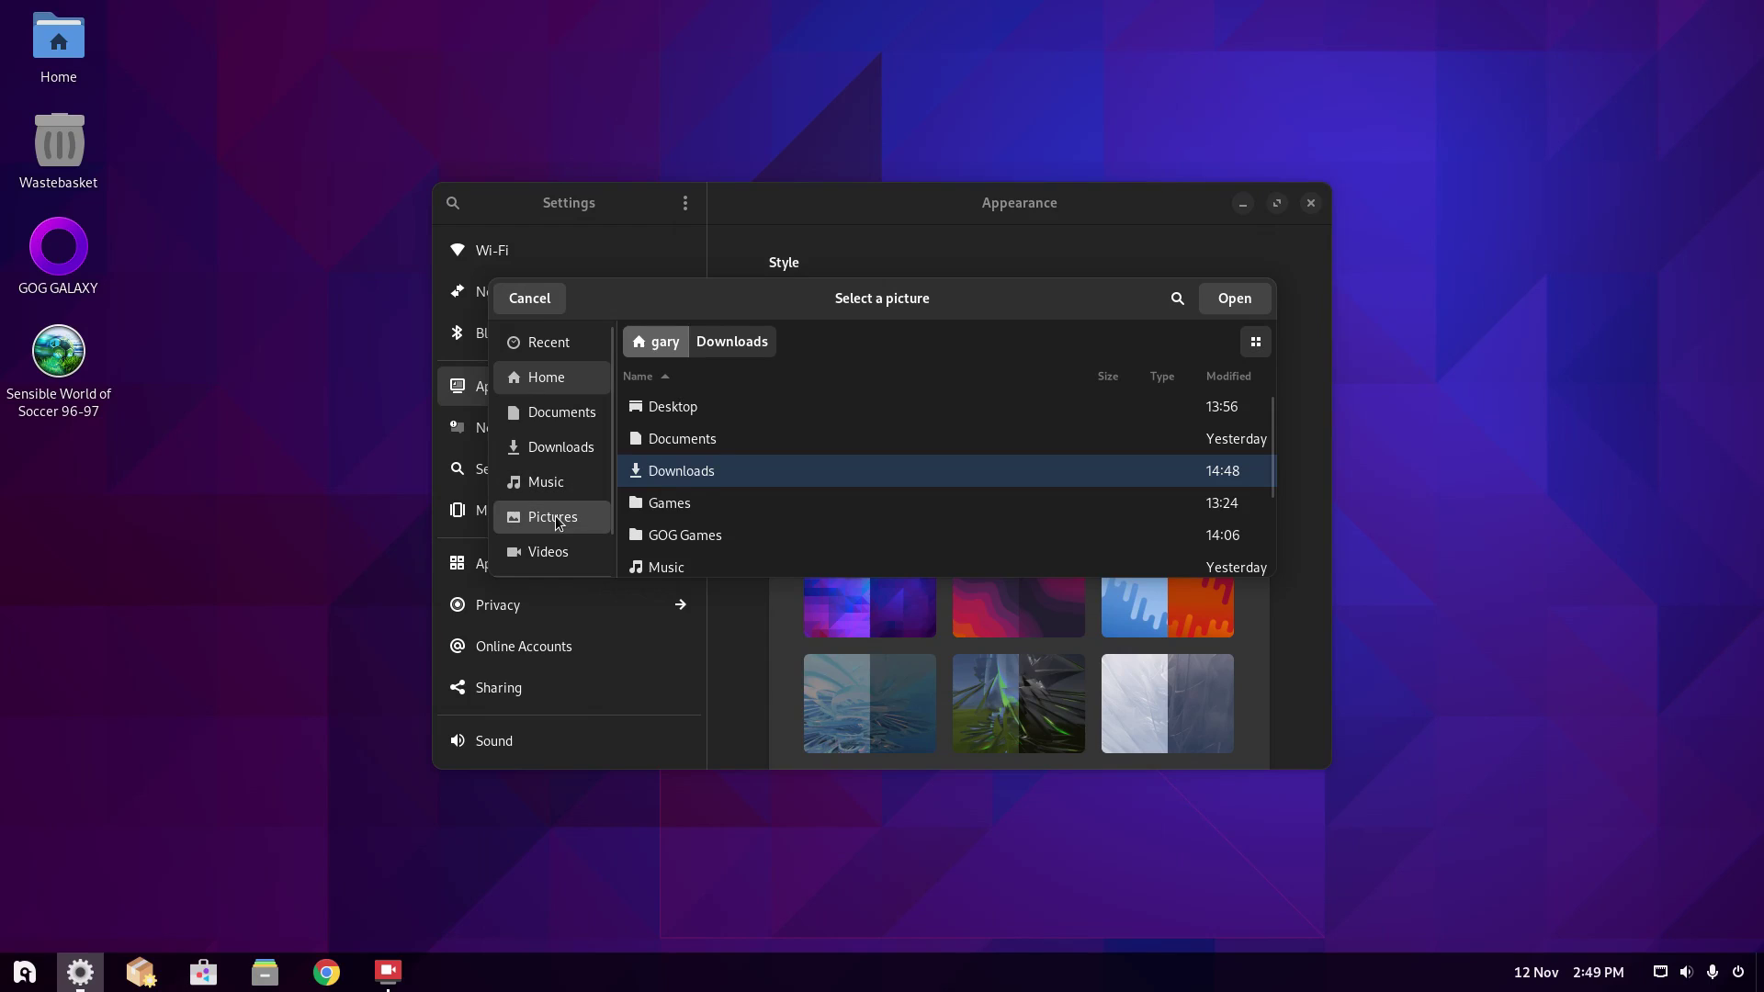
click(552, 517)
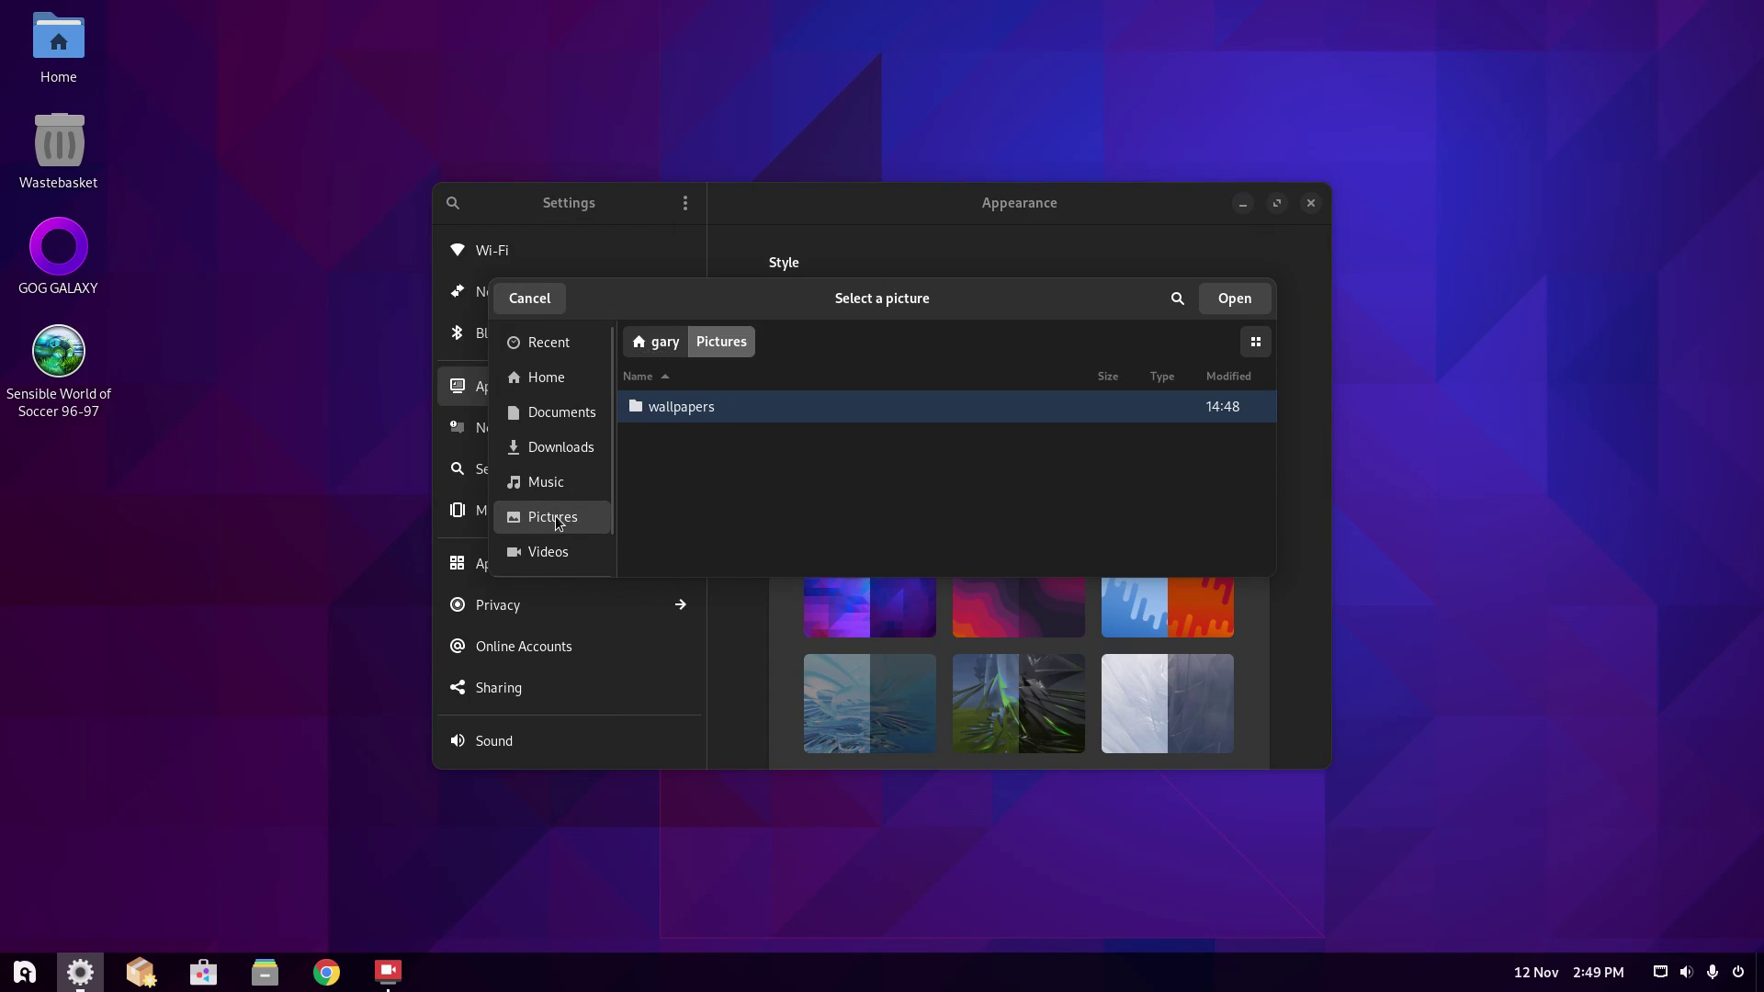
double_click(700, 406)
double_click(755, 406)
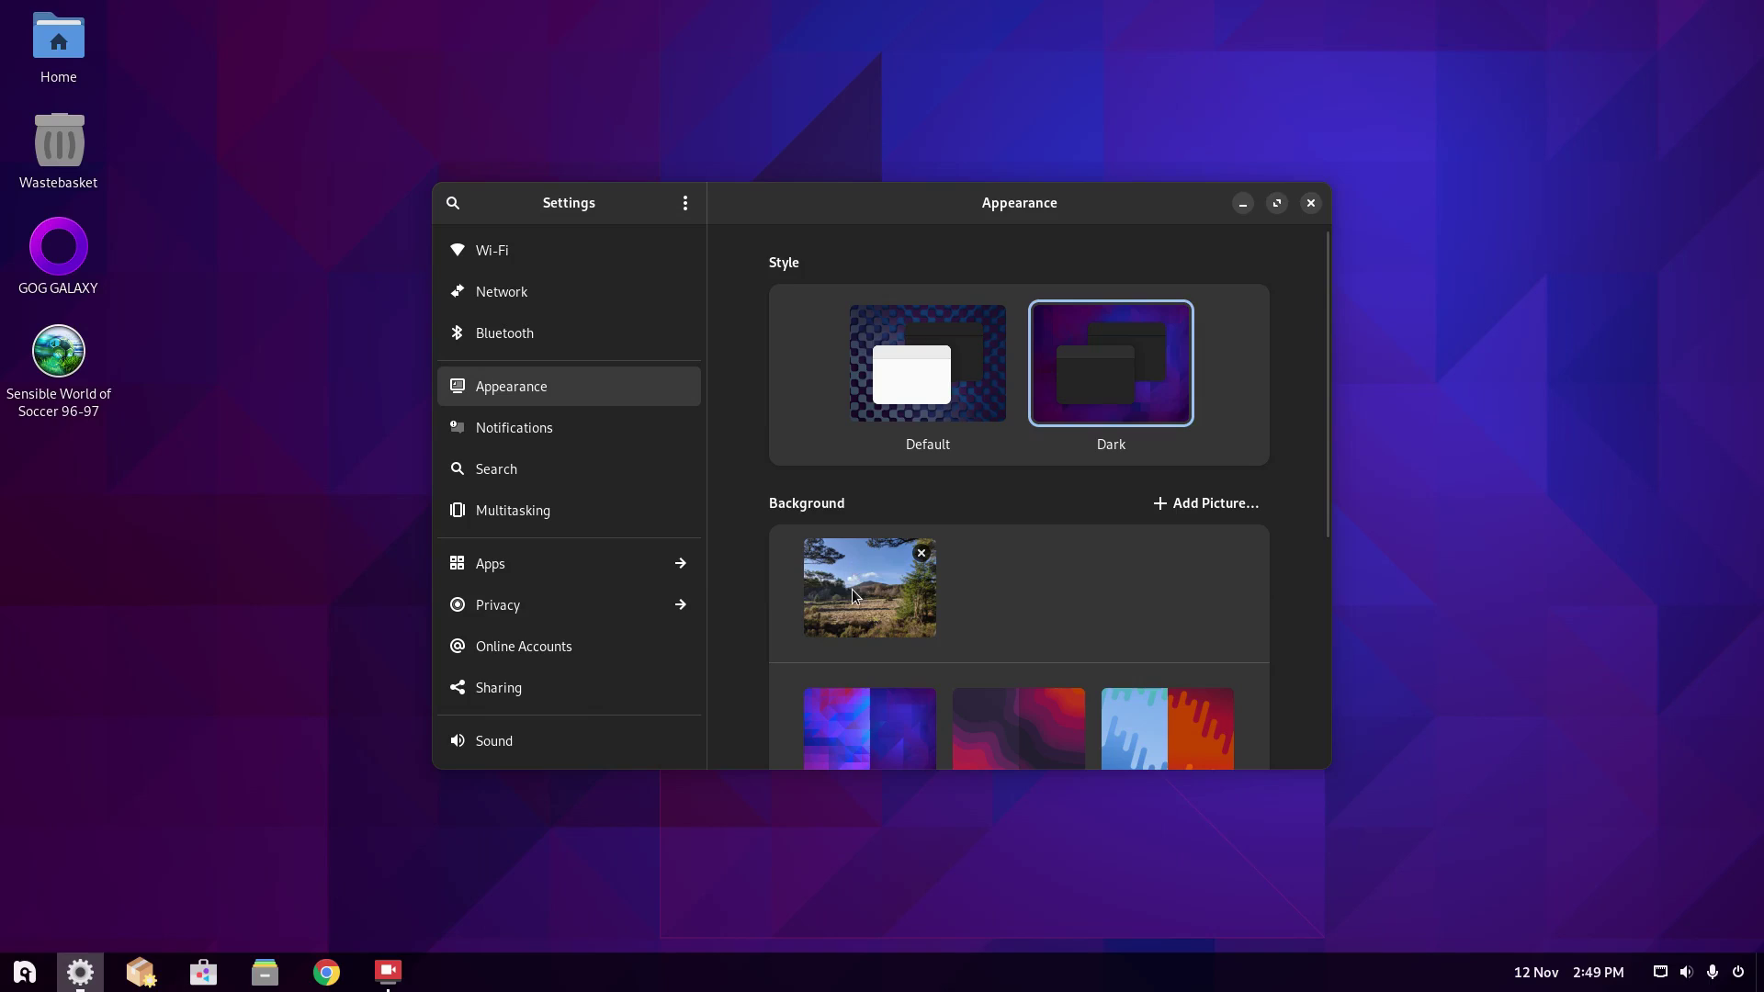
click(851, 590)
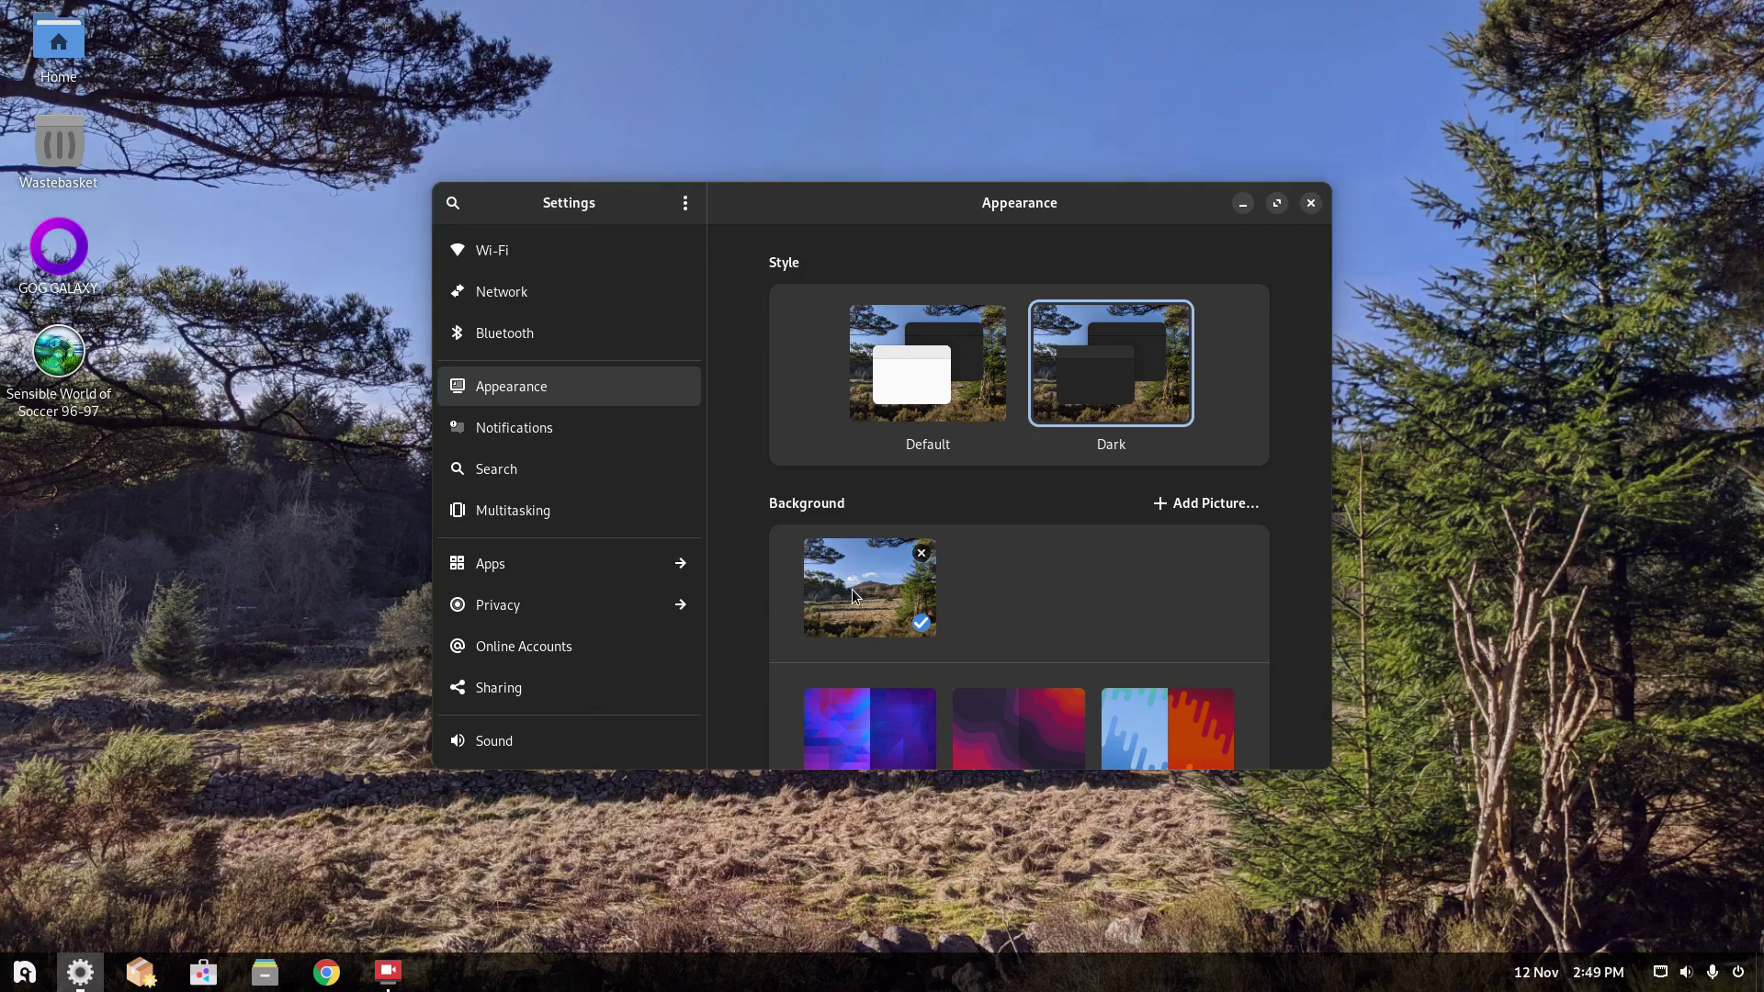
click(1303, 225)
key(ctrl+q)
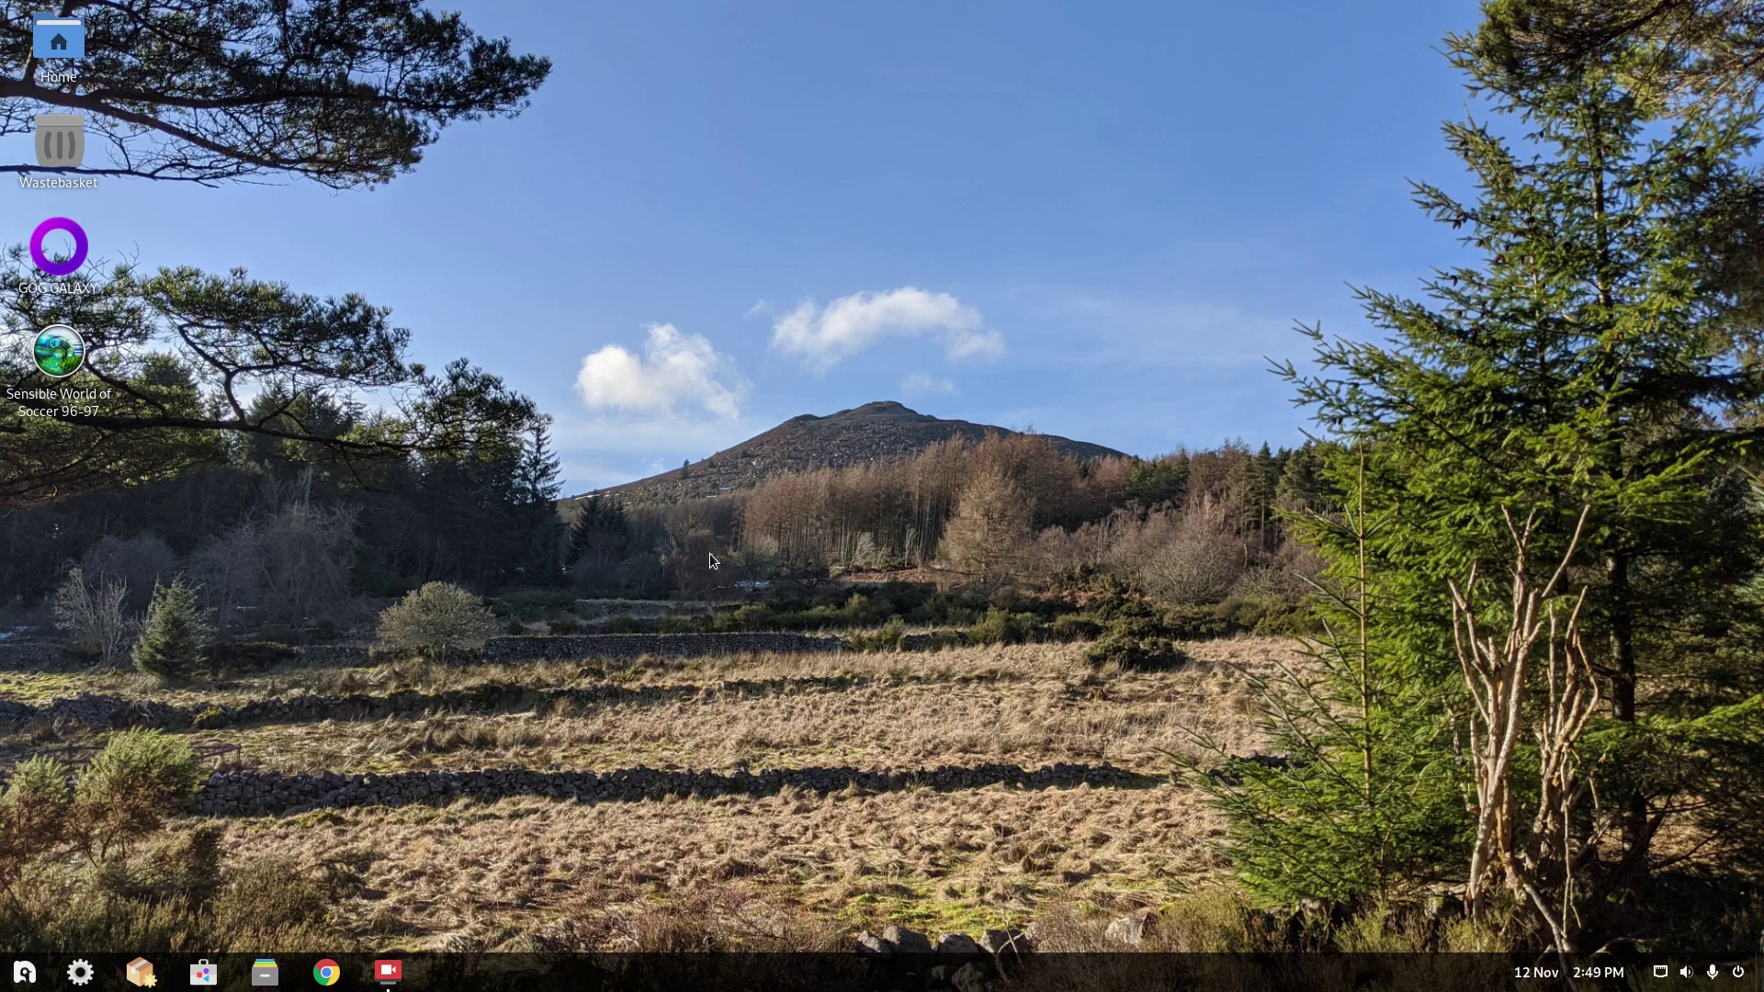